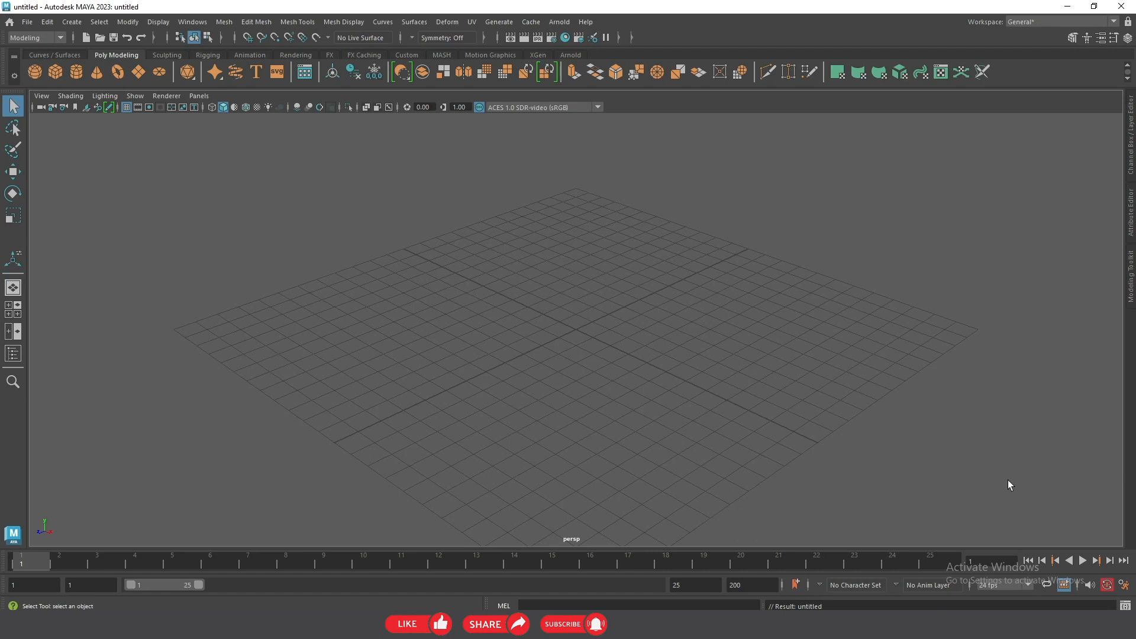
- Create a new project named "first project" located on the Desktop and open its folder in File Explorer
left_click(28, 24)
mouse_move(65, 394)
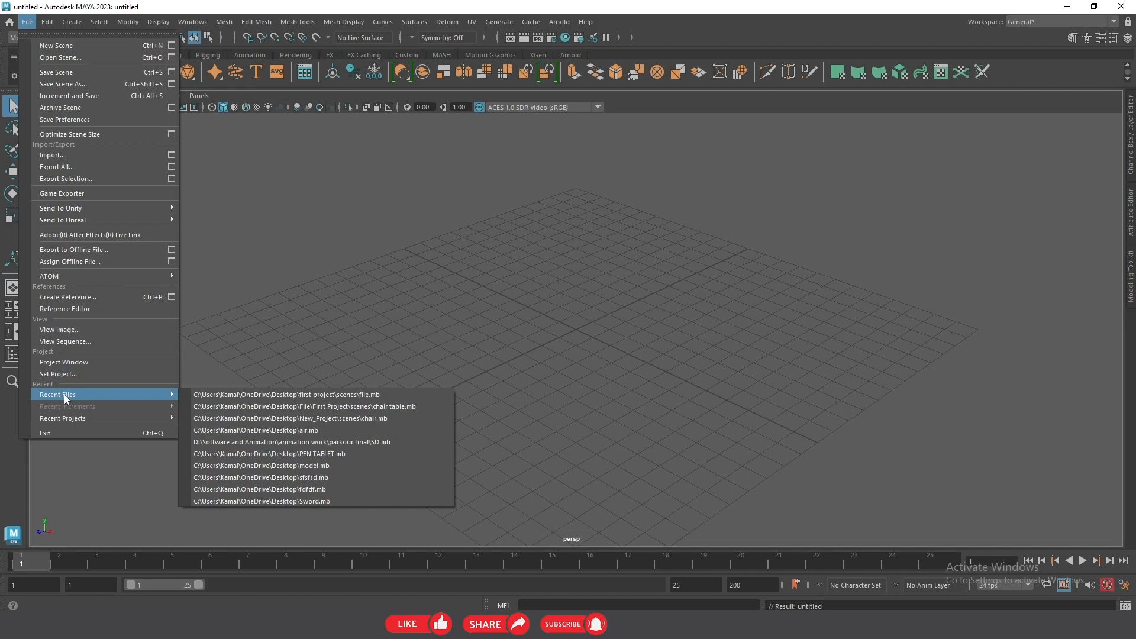
left_click(65, 362)
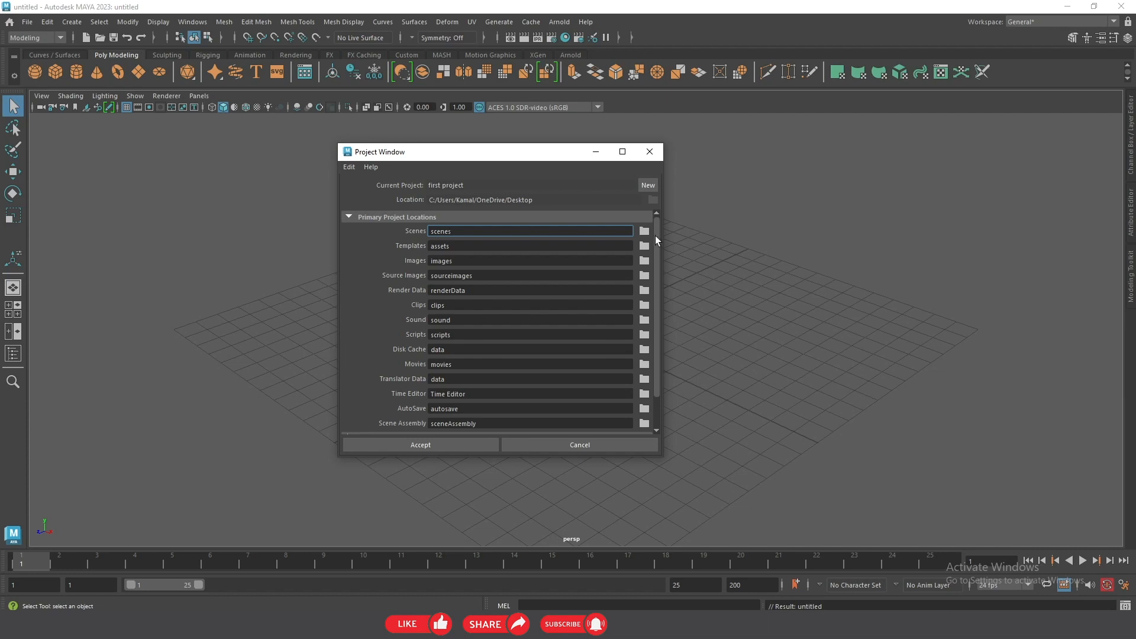
left_click(652, 190)
left_click_drag(475, 186, 415, 184)
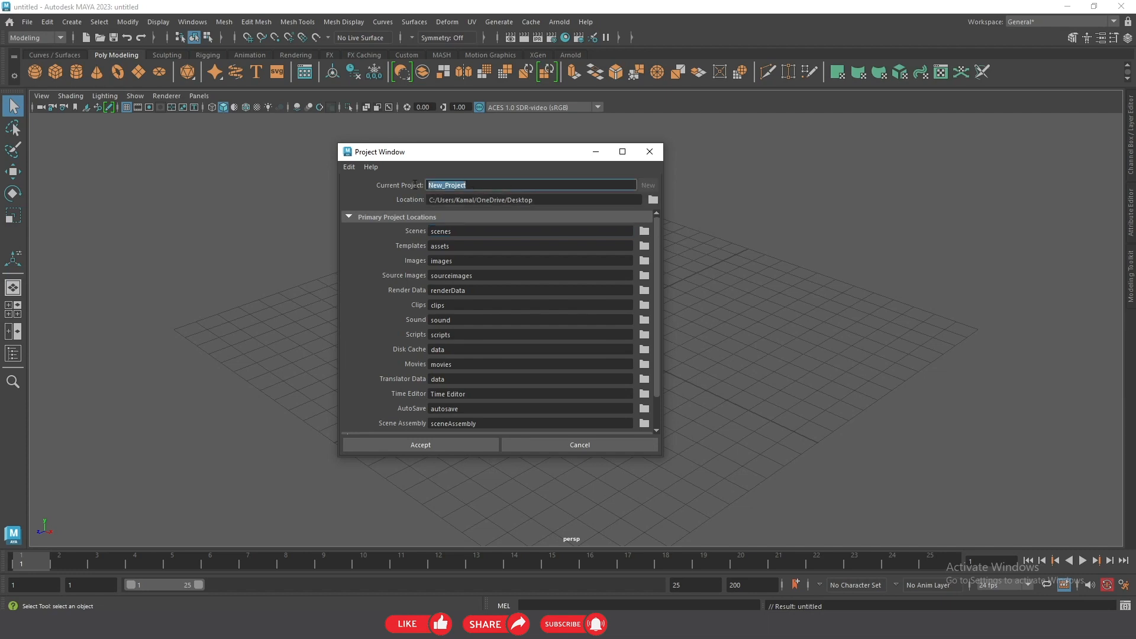
type("first project")
left_click(653, 200)
left_click(207, 188)
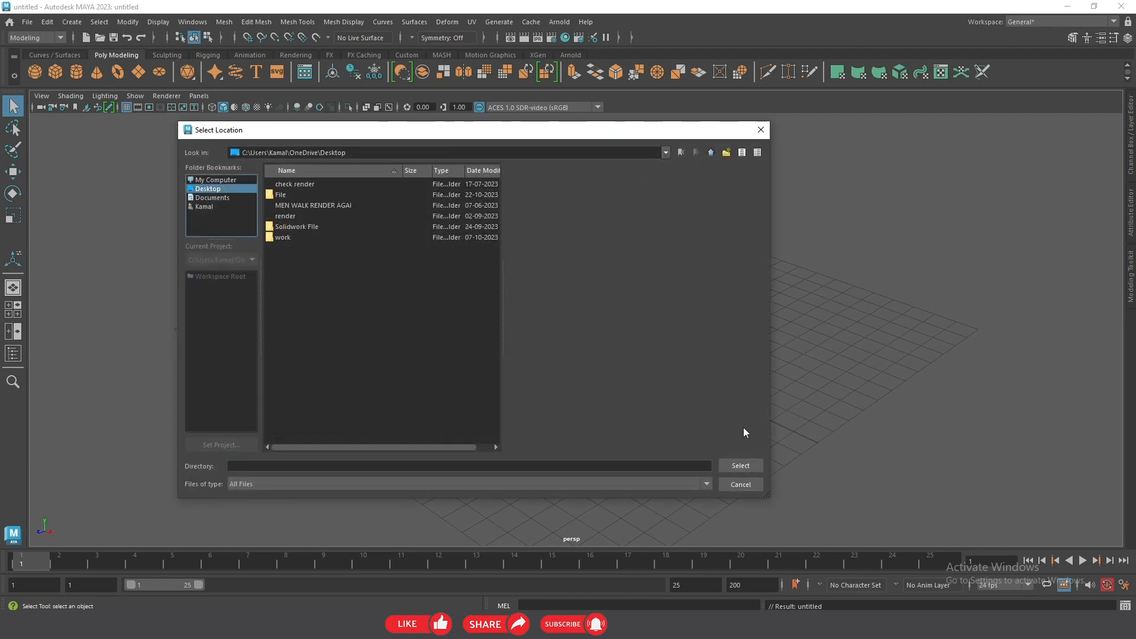
left_click(733, 465)
left_click(420, 444)
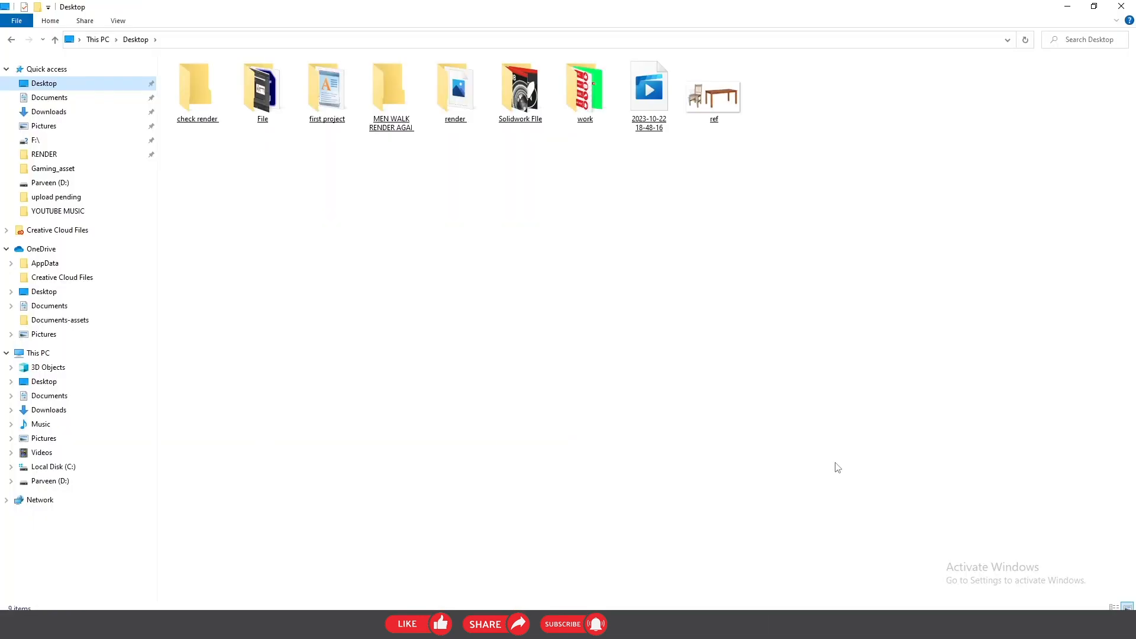
double_click(327, 95)
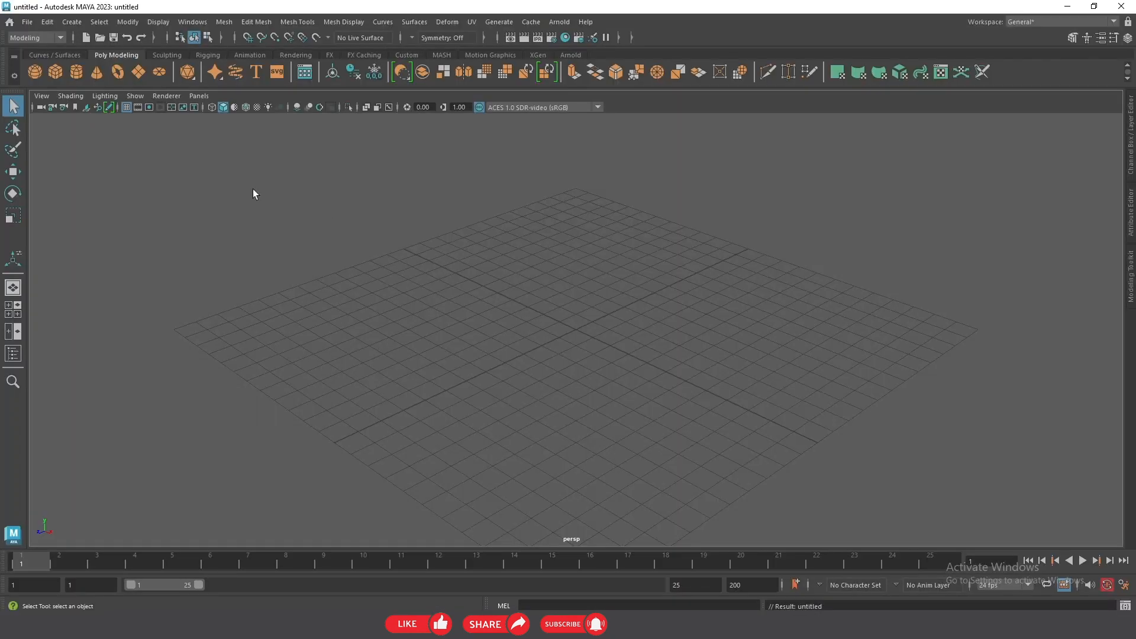
- Create a polygon cube in Maya and save the scene as "cube" in the project's scenes folder
left_click(57, 71)
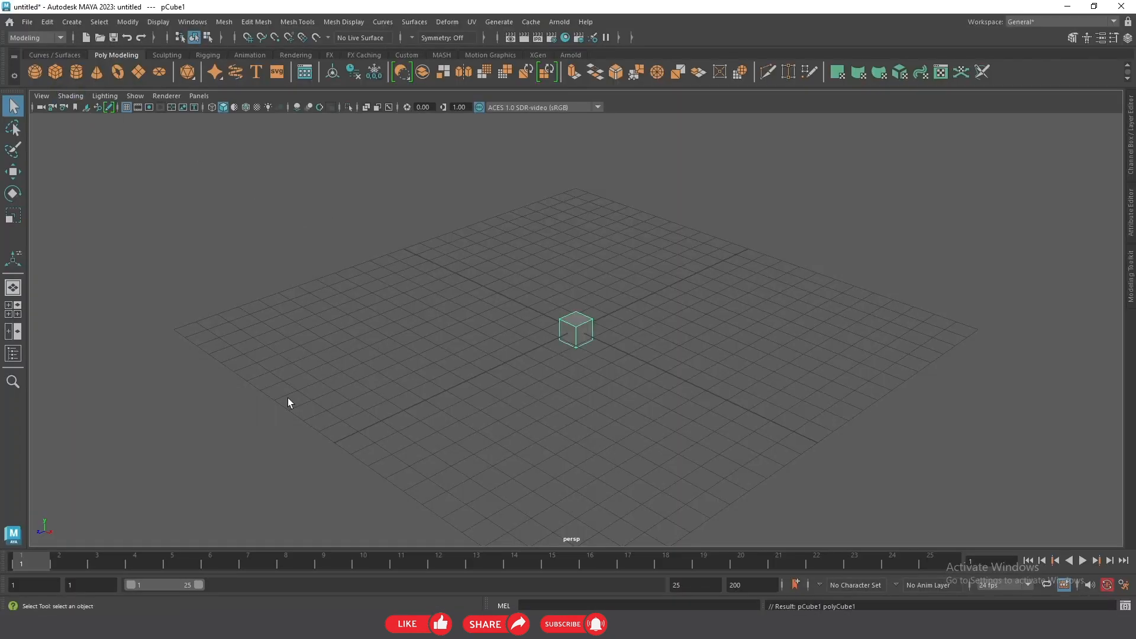
left_click(27, 22)
left_click(56, 73)
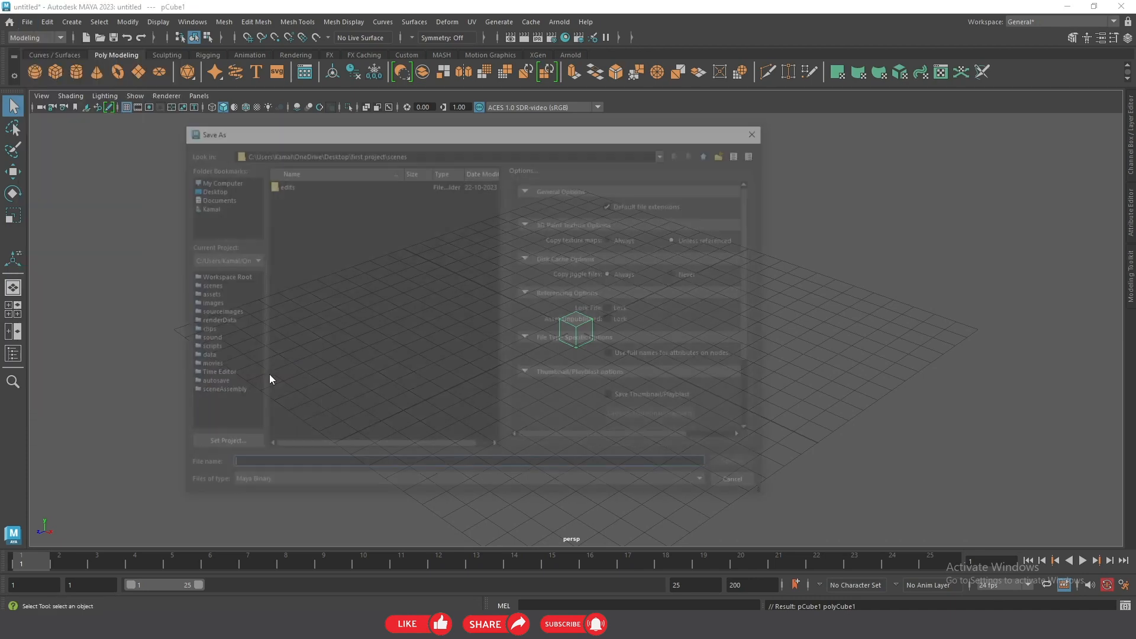
type("cube")
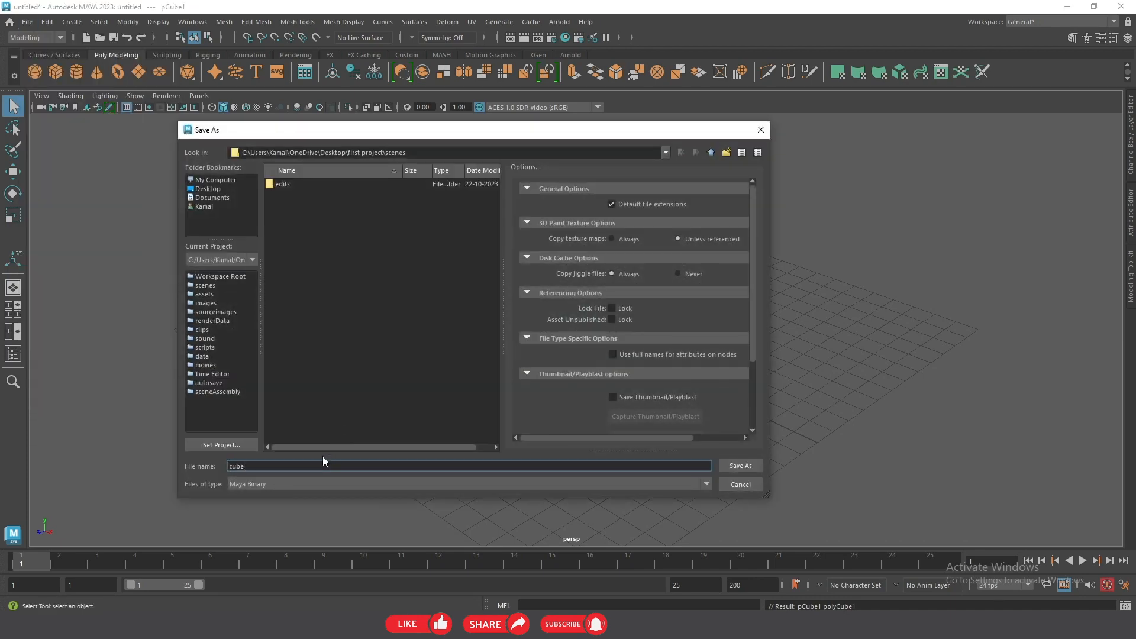
left_click(739, 466)
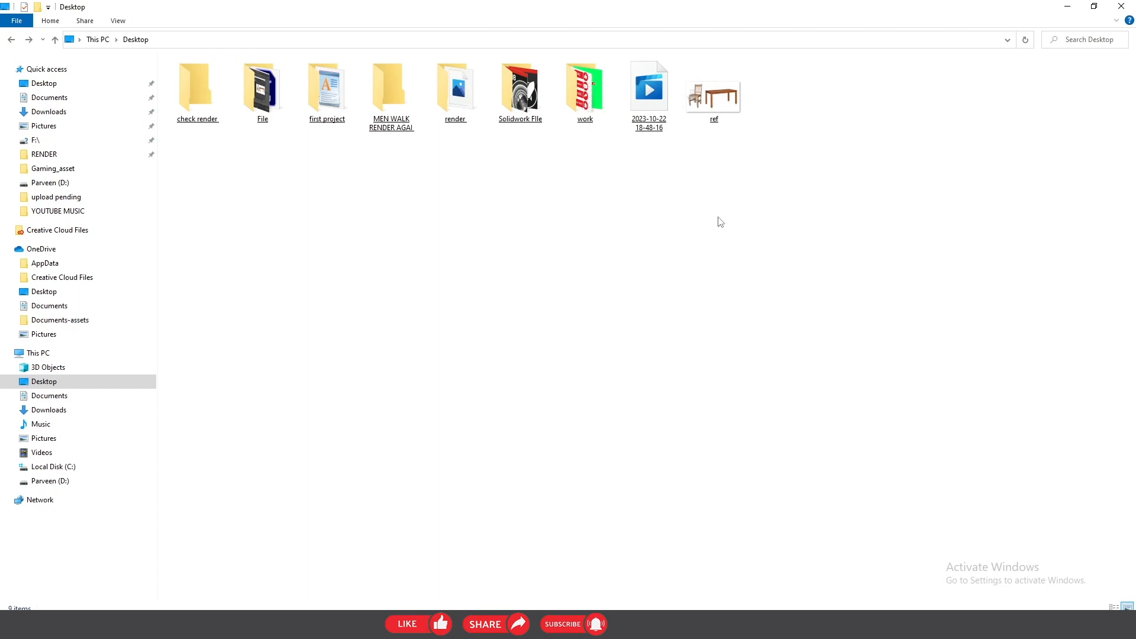
- Copy the ref image from the Desktop into the sourceimages folder of first project in File Explorer
left_click(720, 106)
right_click(719, 107)
left_click(761, 416)
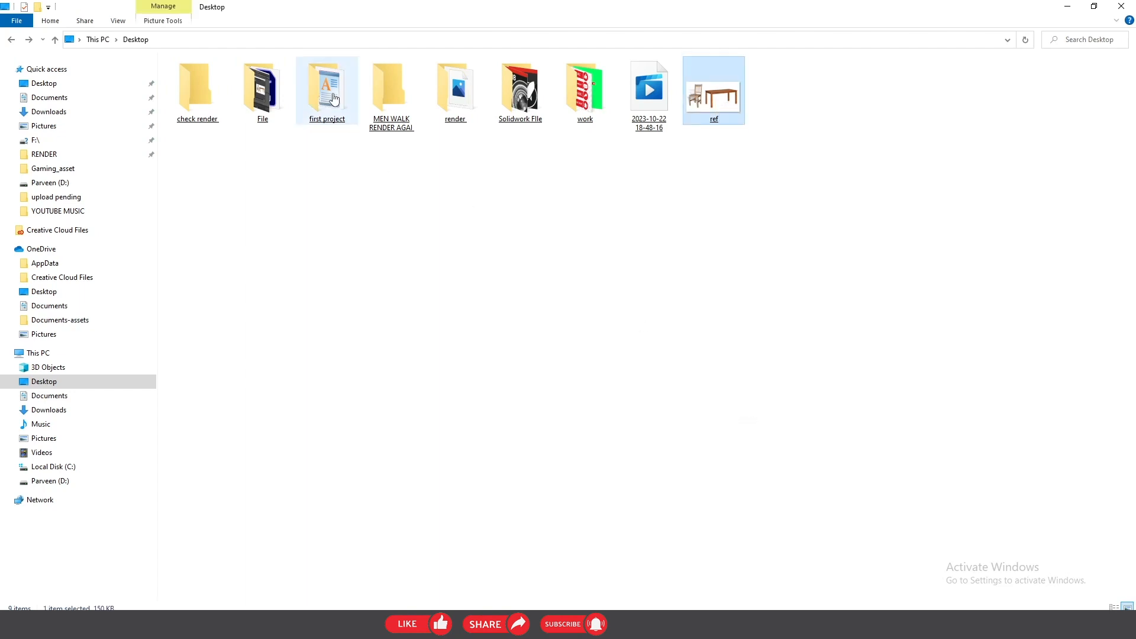
double_click(328, 89)
double_click(271, 228)
right_click(271, 232)
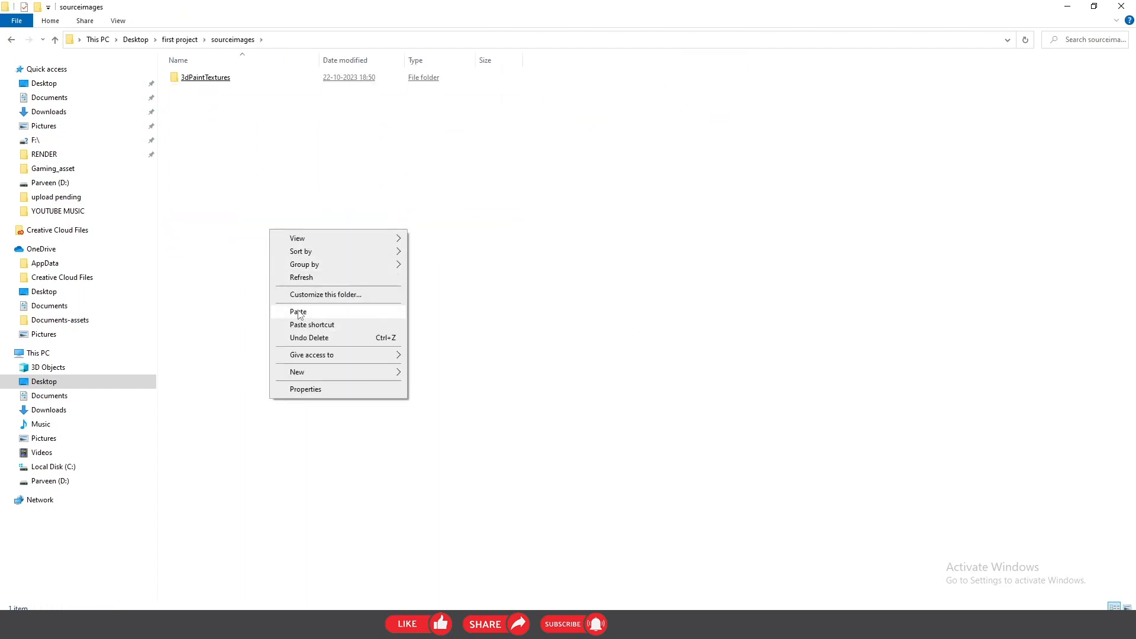
left_click(299, 307)
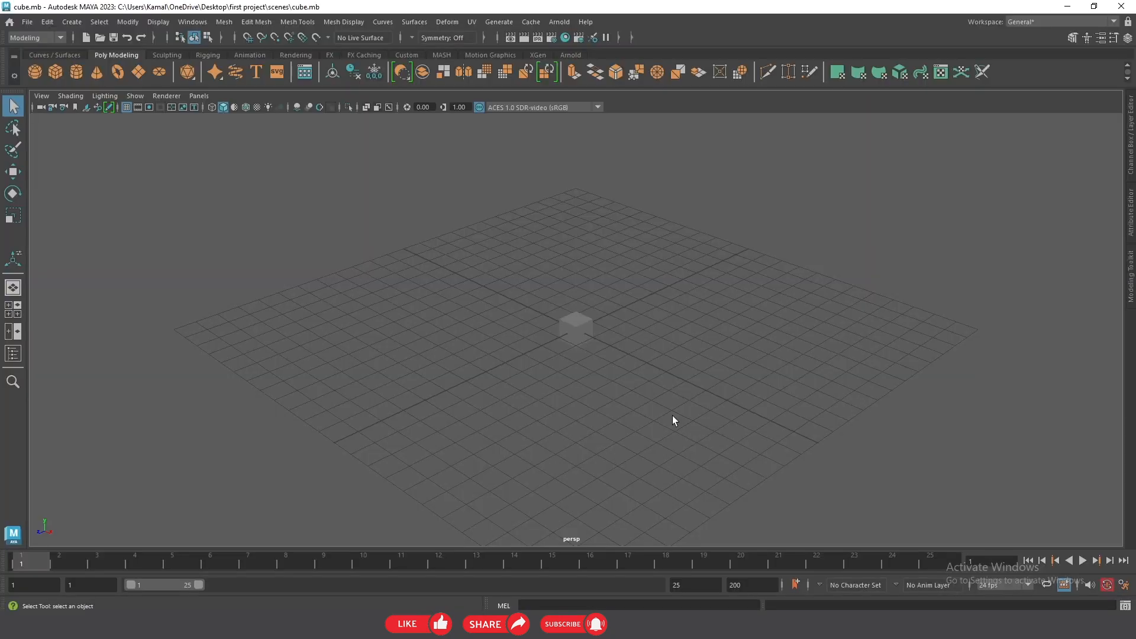
key("space")
left_click(42, 326)
mouse_move(90, 581)
left_click(269, 591)
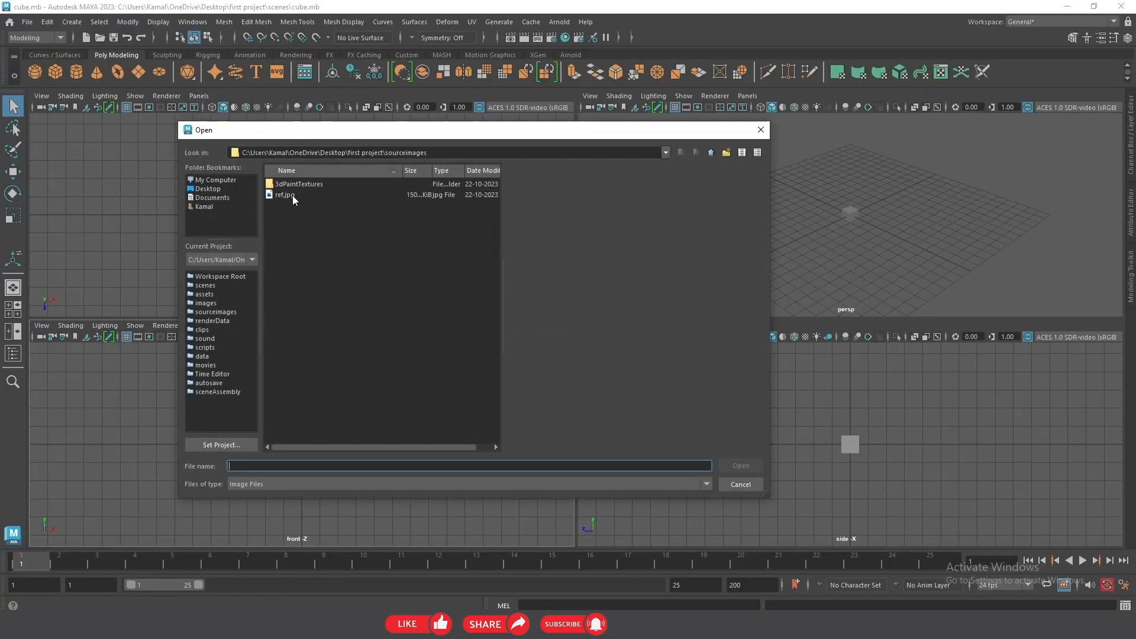
left_click(286, 195)
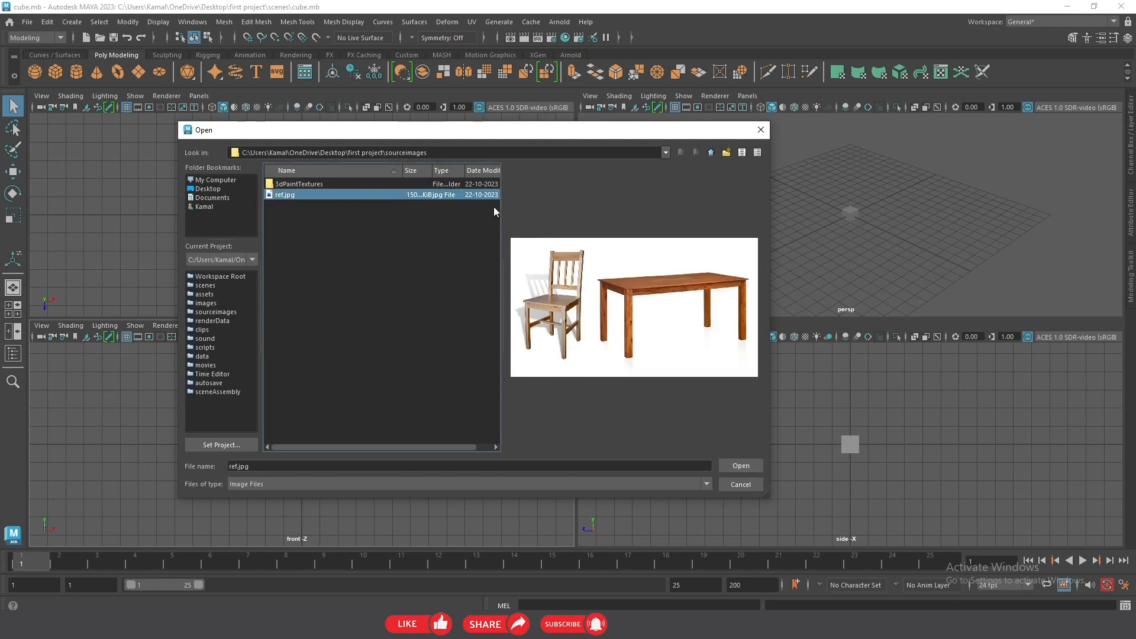
left_click(747, 485)
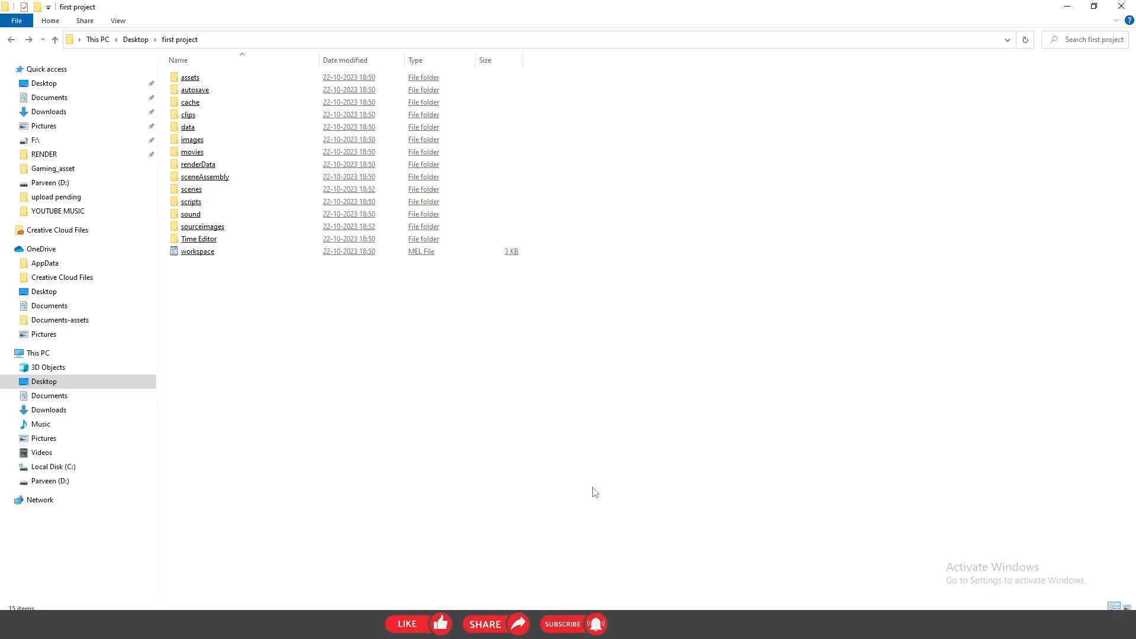
- Examine the contents of first project's scenes, sourceimages and images folders in File Explorer
double_click(228, 189)
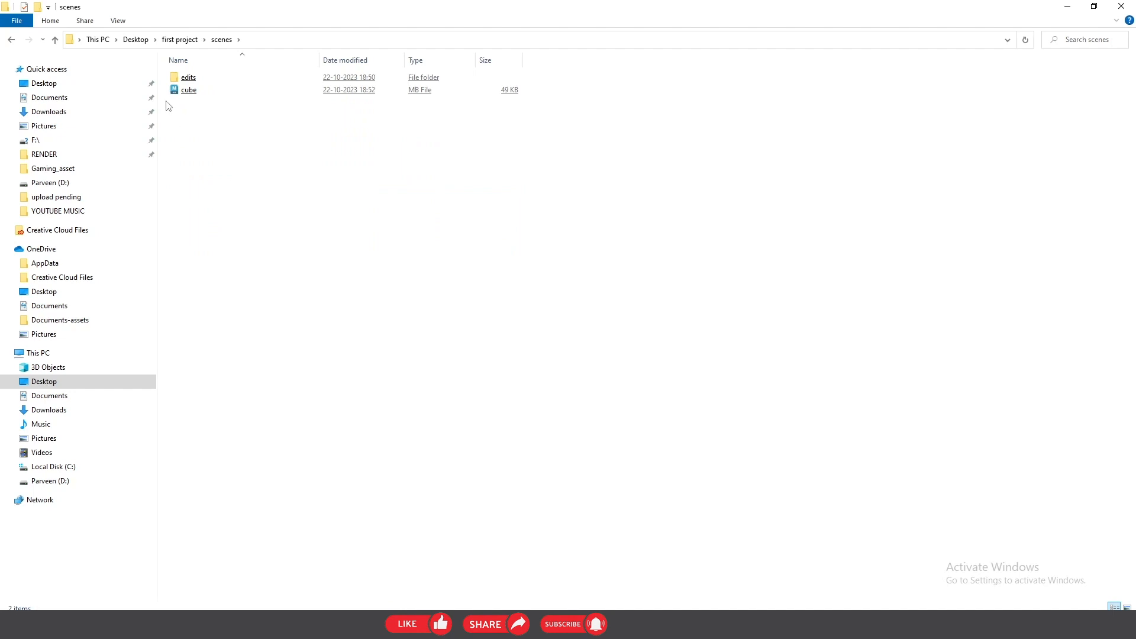
left_click(11, 39)
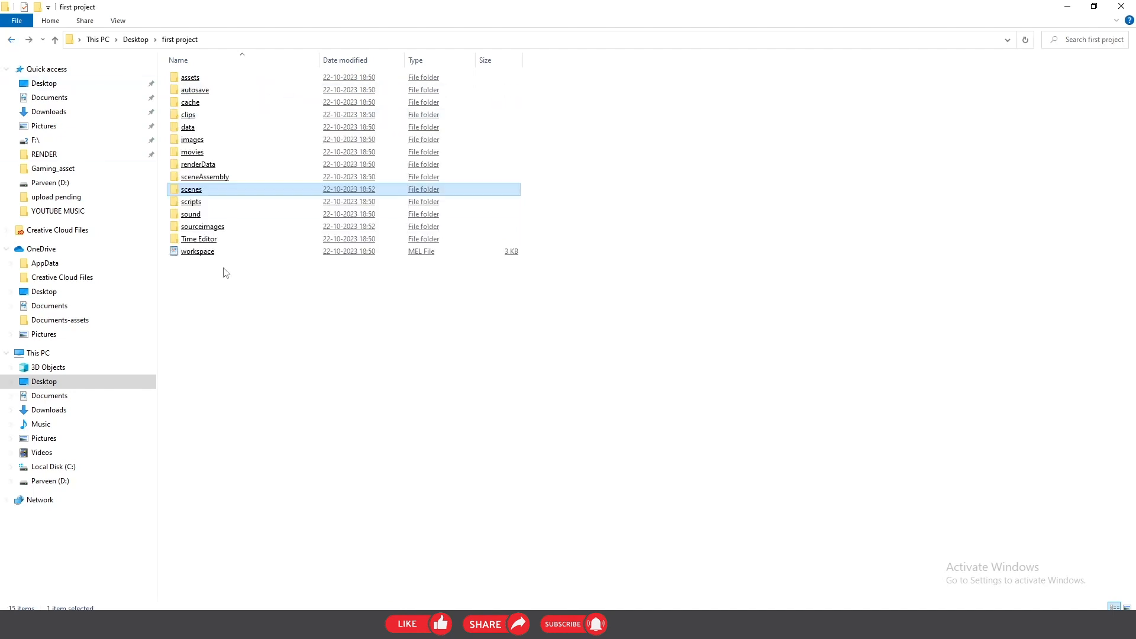
double_click(218, 232)
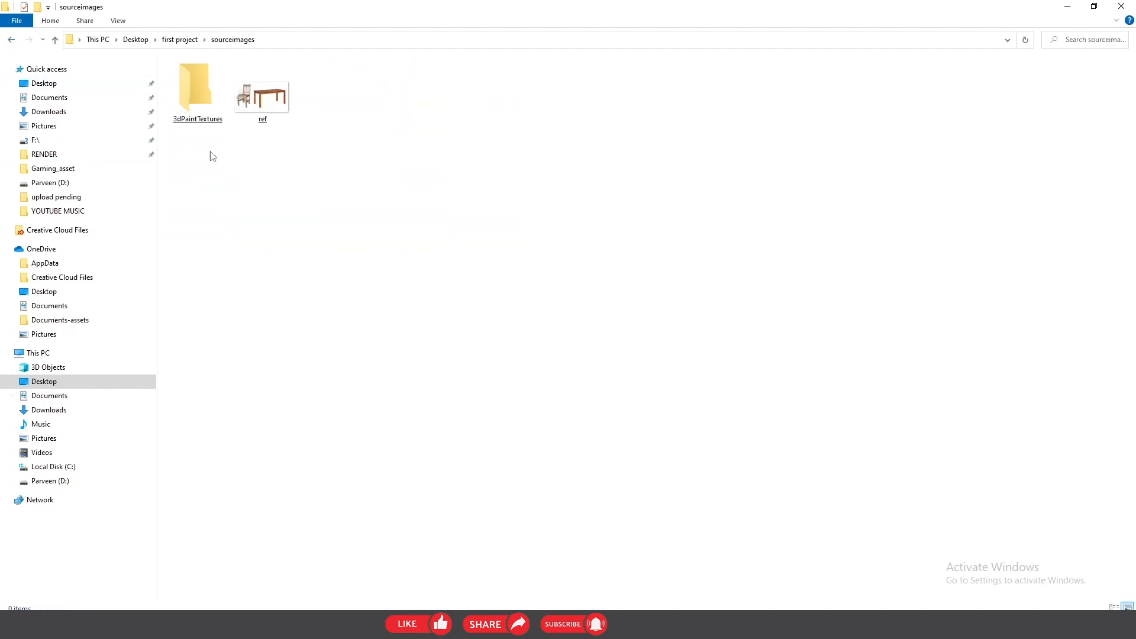
left_click(11, 39)
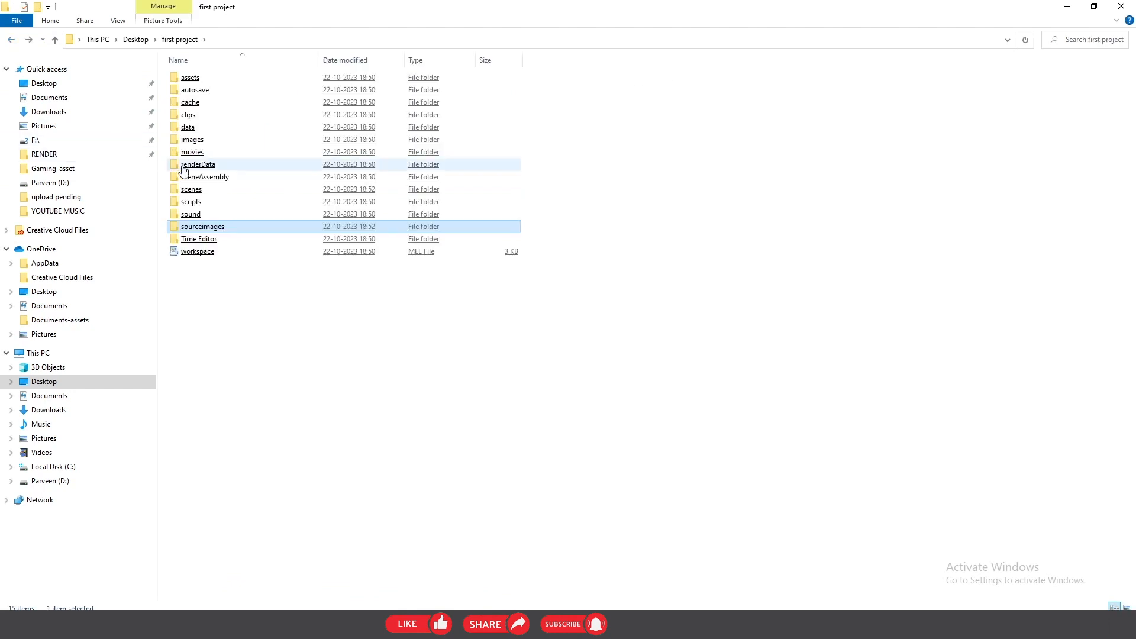
double_click(193, 139)
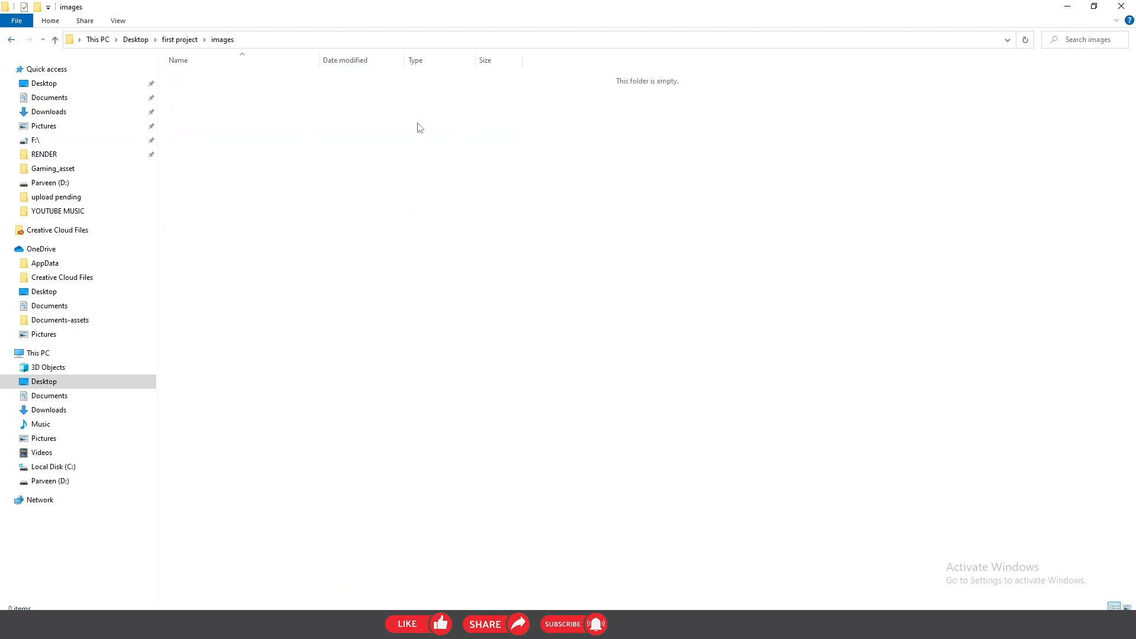
left_click(11, 39)
- Return to the perspective view of the cube scene in Maya and save the scene
left_click(587, 421)
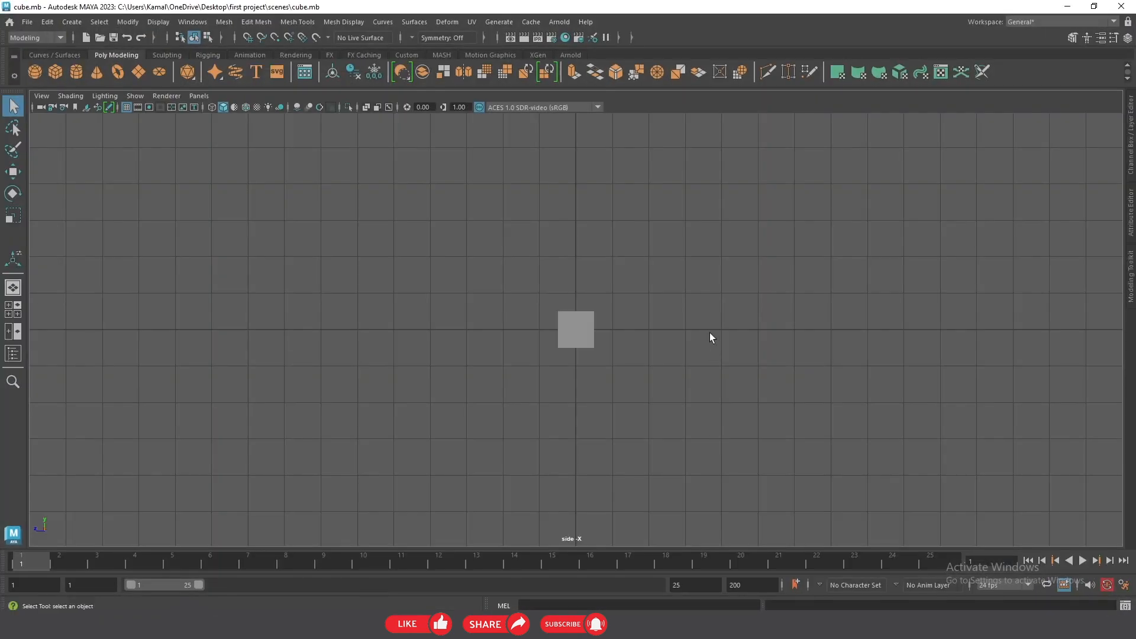
key("space")
left_click_drag(710, 335, 755, 262)
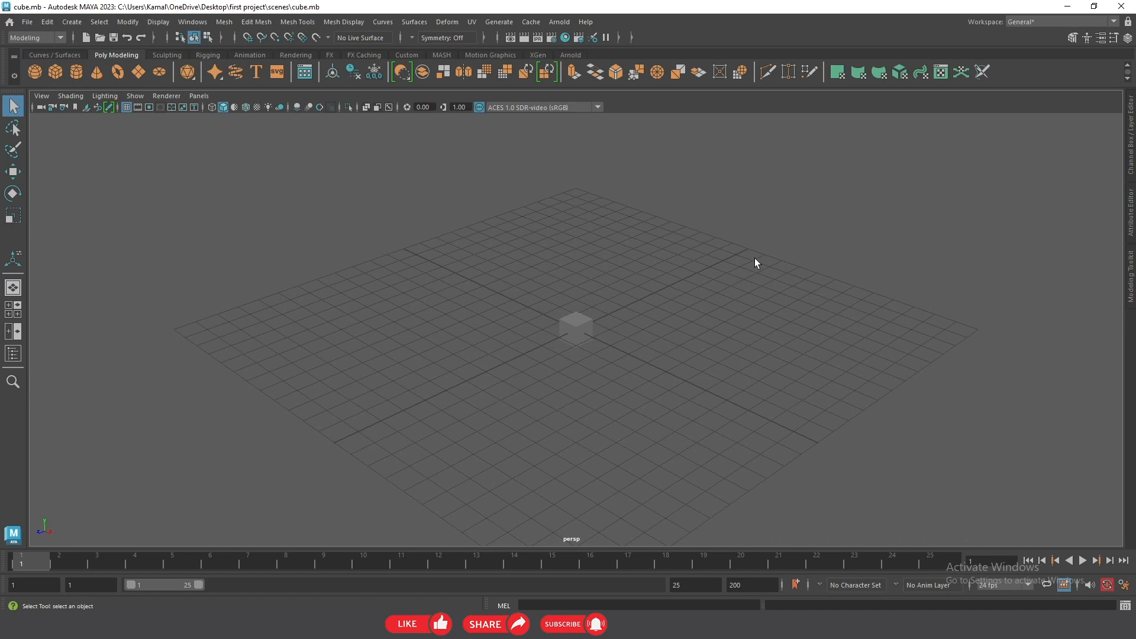
key("ctrl+s")
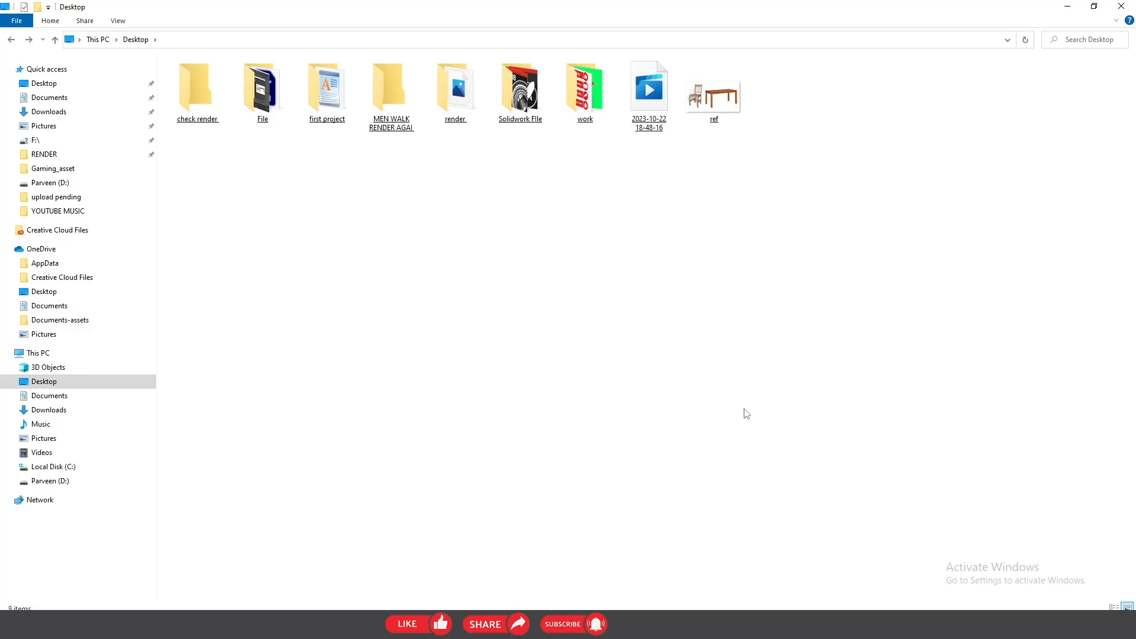
right_click(327, 94)
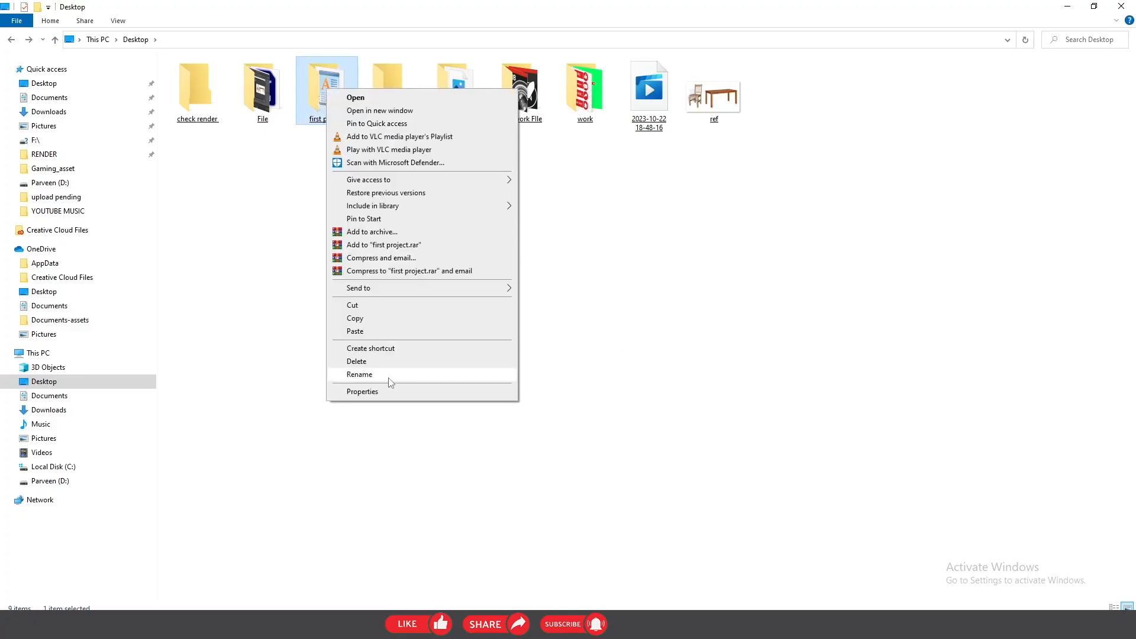
left_click(680, 310)
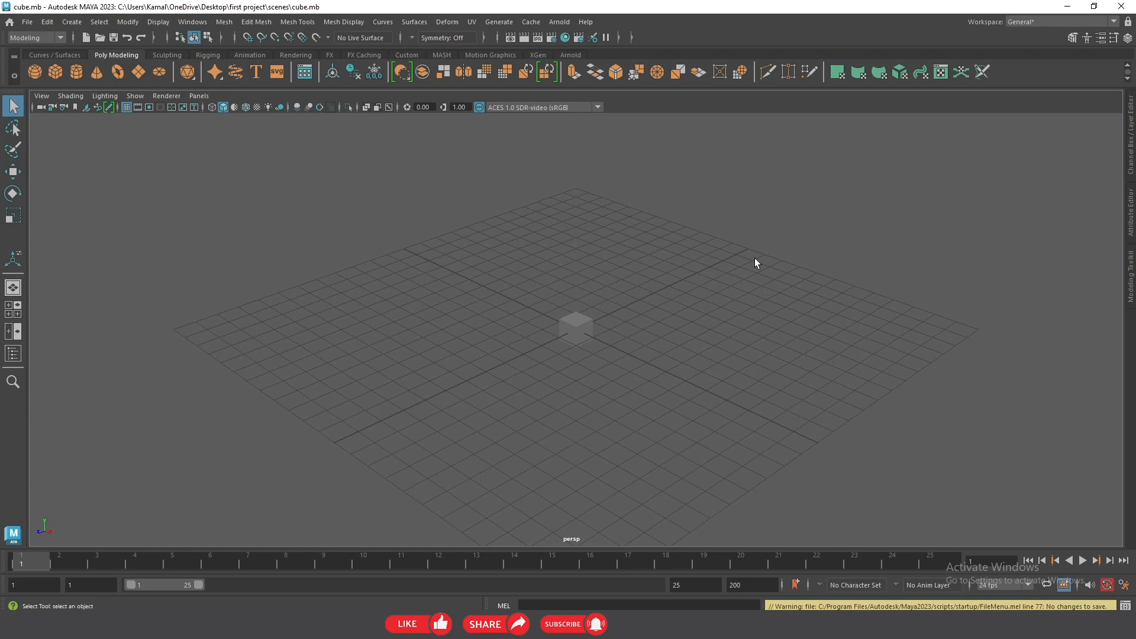
- Start a new scene in Maya and set the "first project" folder on the Desktop as the current project
key("ctrl+n")
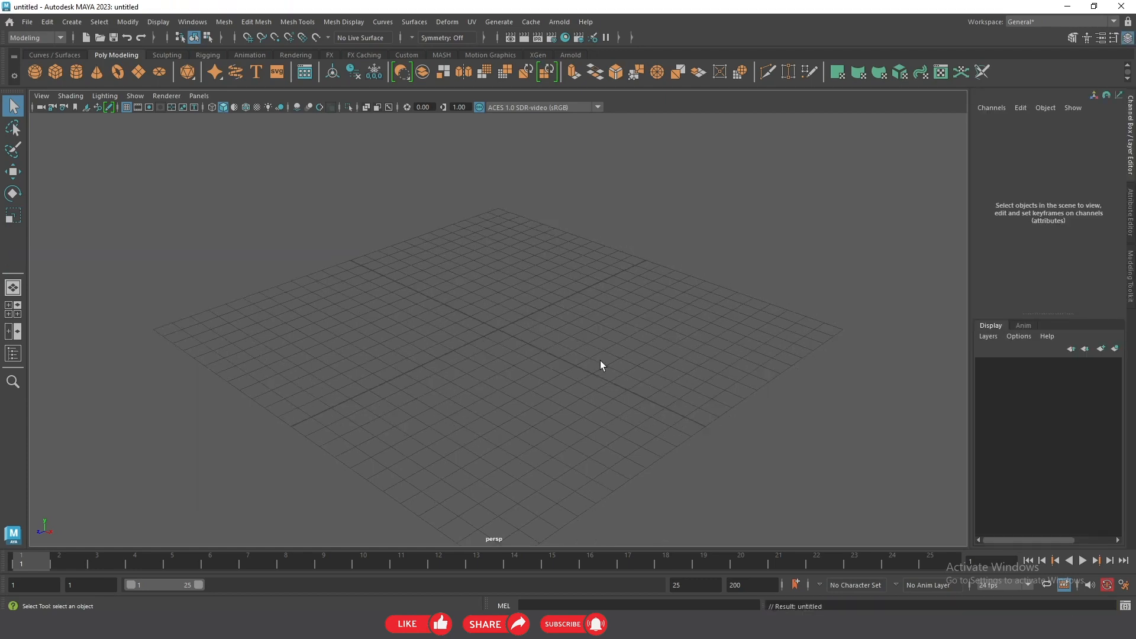
left_click(27, 22)
left_click(61, 374)
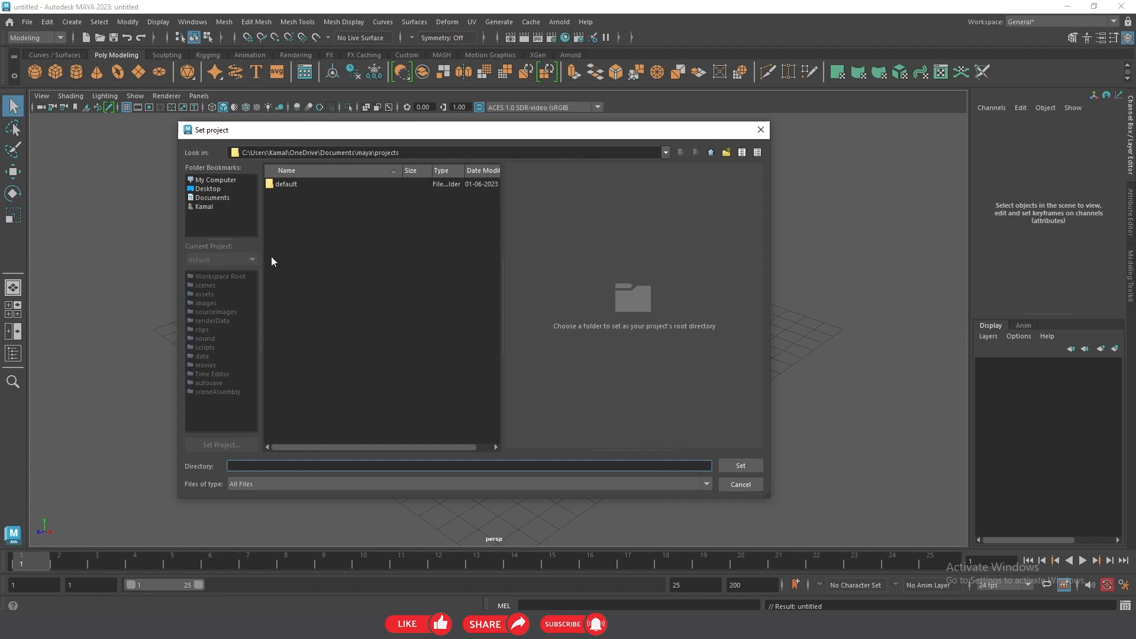
left_click(208, 189)
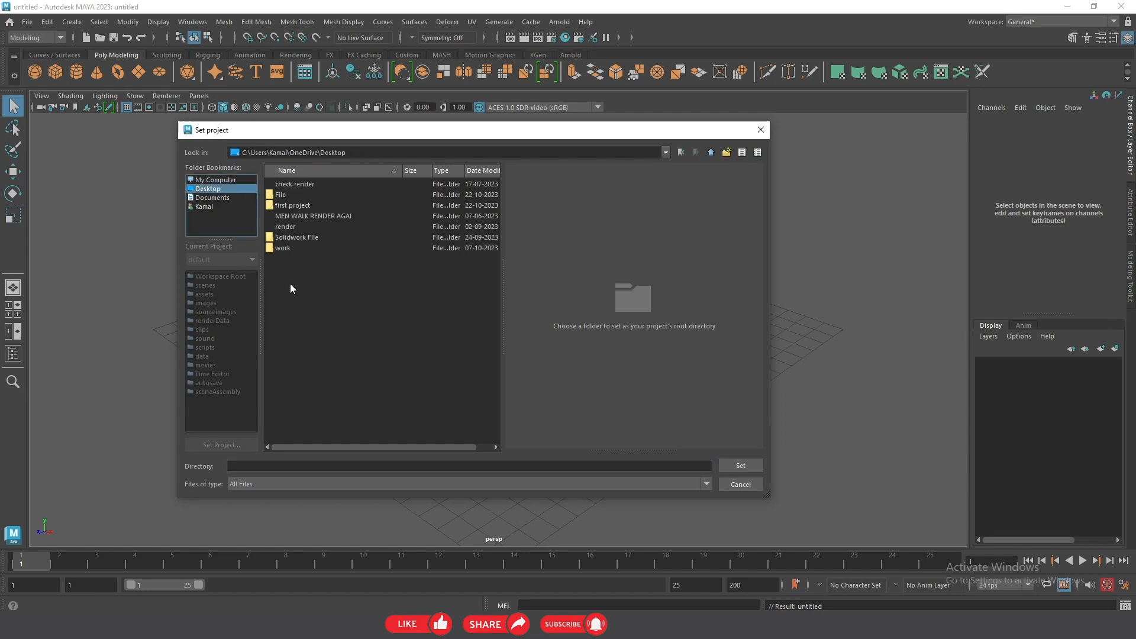
left_click(283, 205)
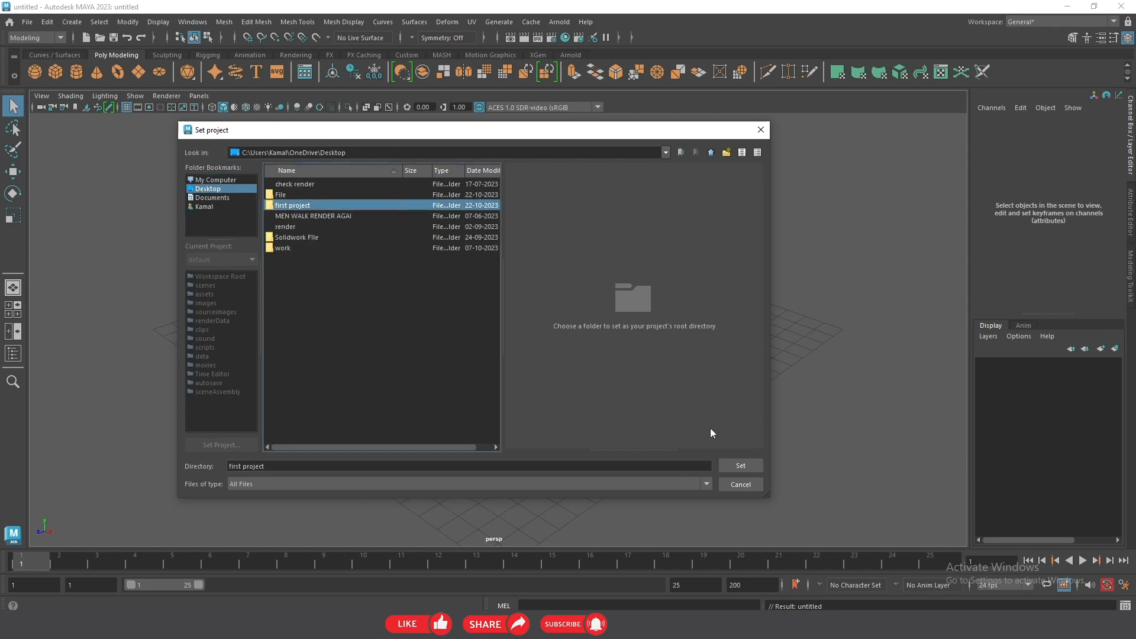
left_click(740, 466)
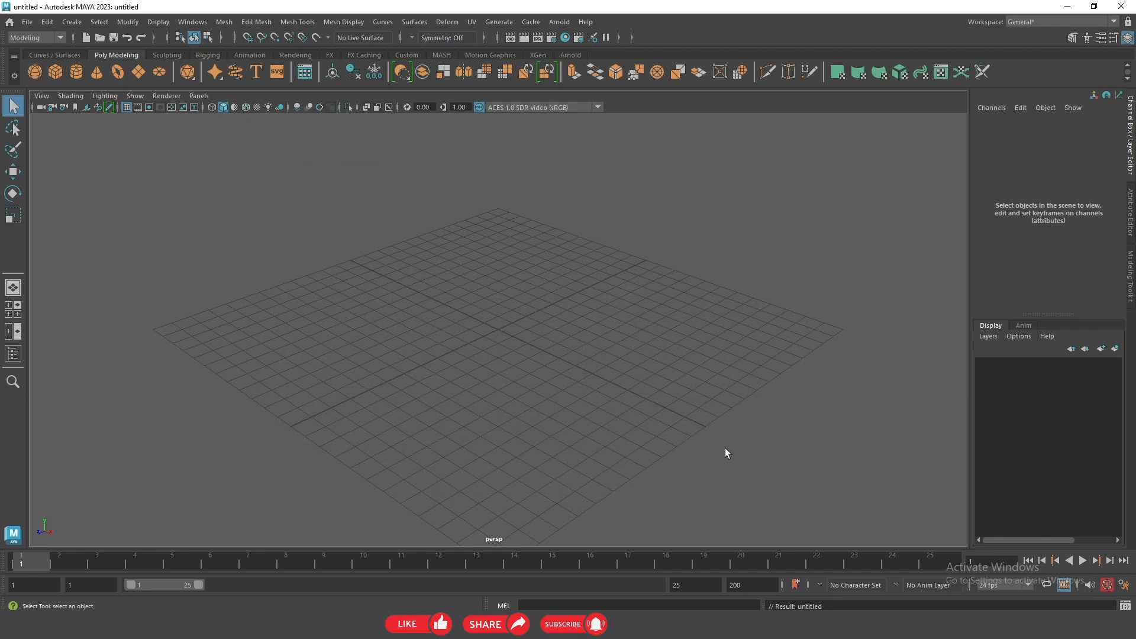
- Open the cube.mb scene from the project's scenes folder
left_click(28, 22)
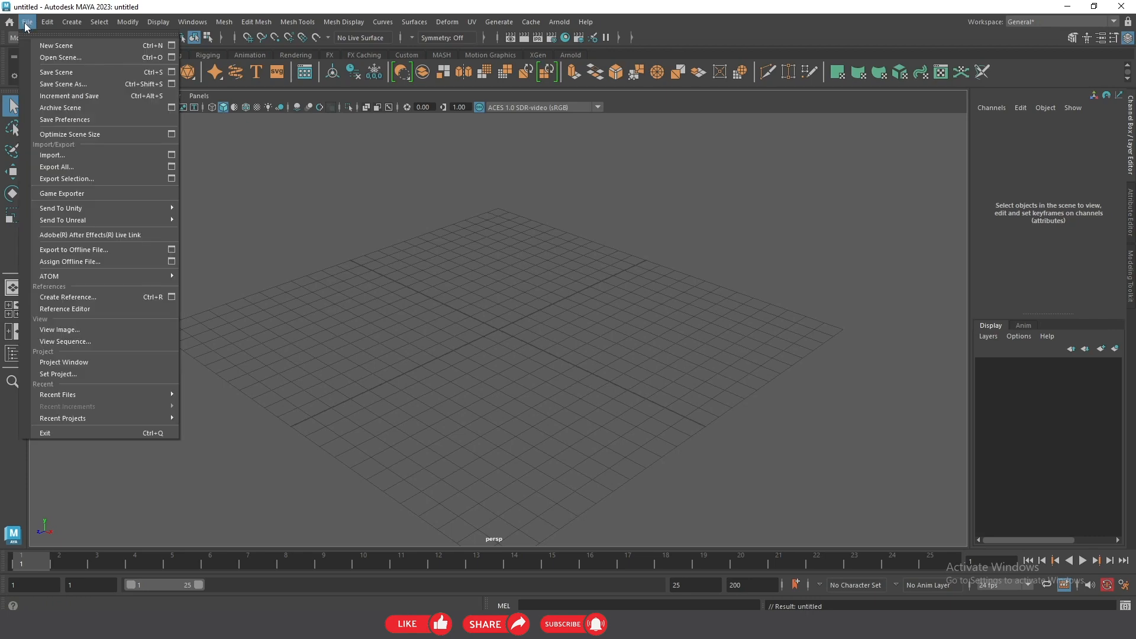
left_click(37, 57)
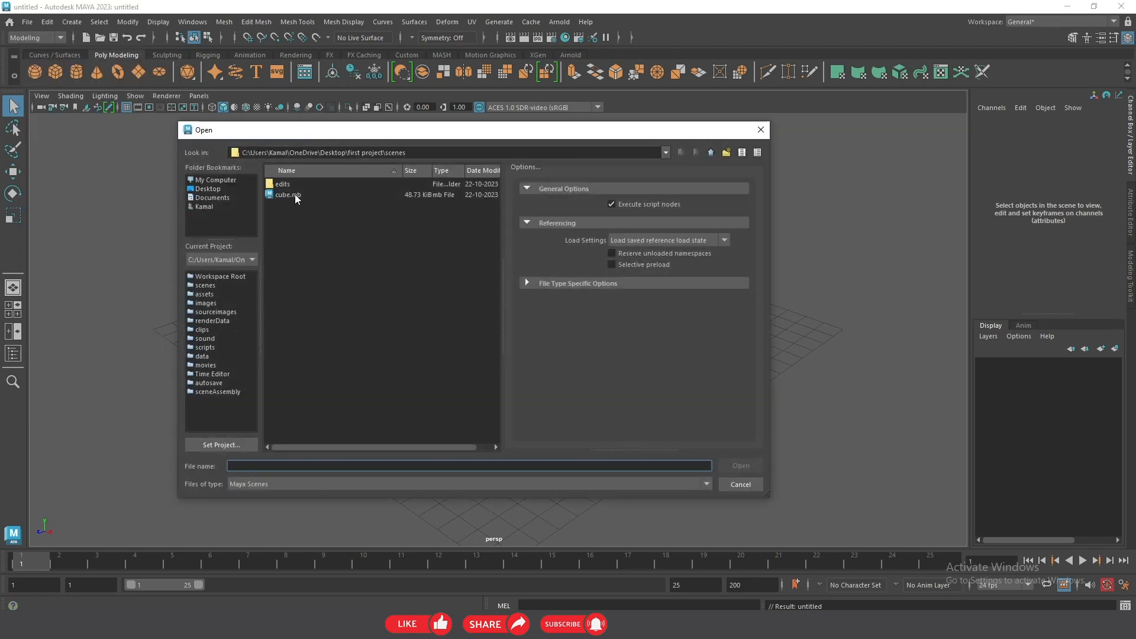
left_click(295, 194)
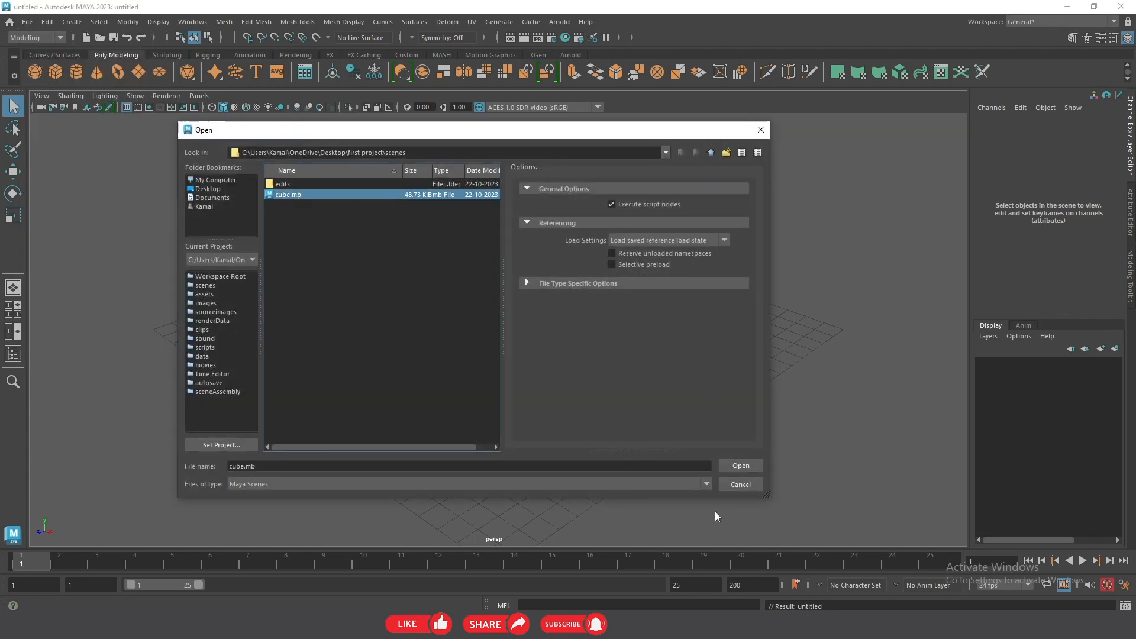
left_click(745, 464)
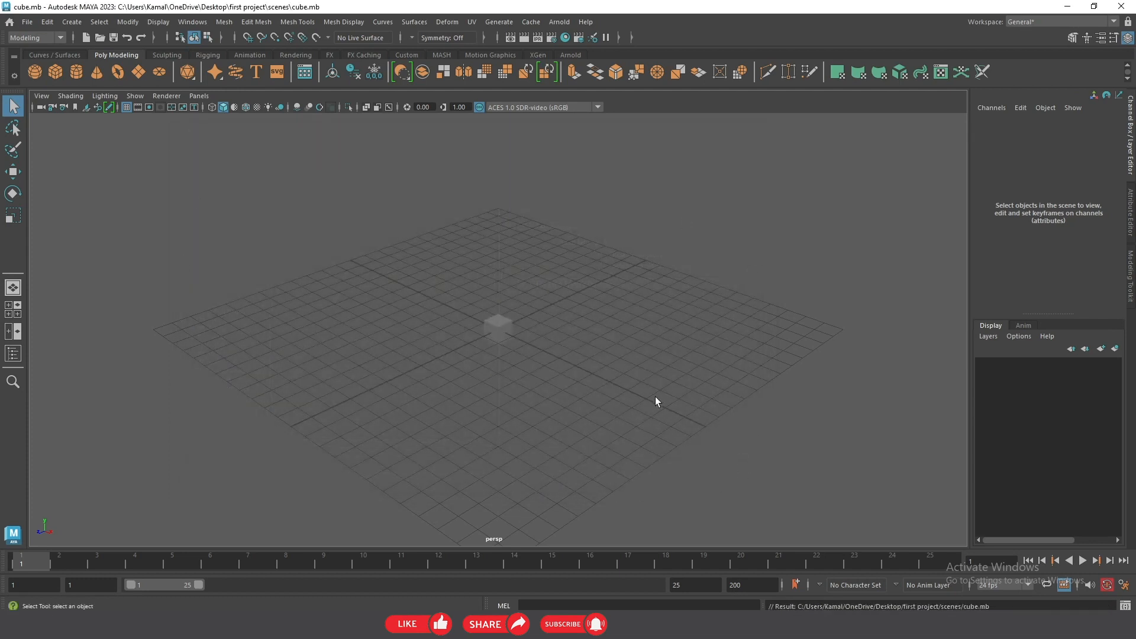
- Import ref.jpg from the project's sourceimages folder as an image plane in the cube scene's front view
key("space")
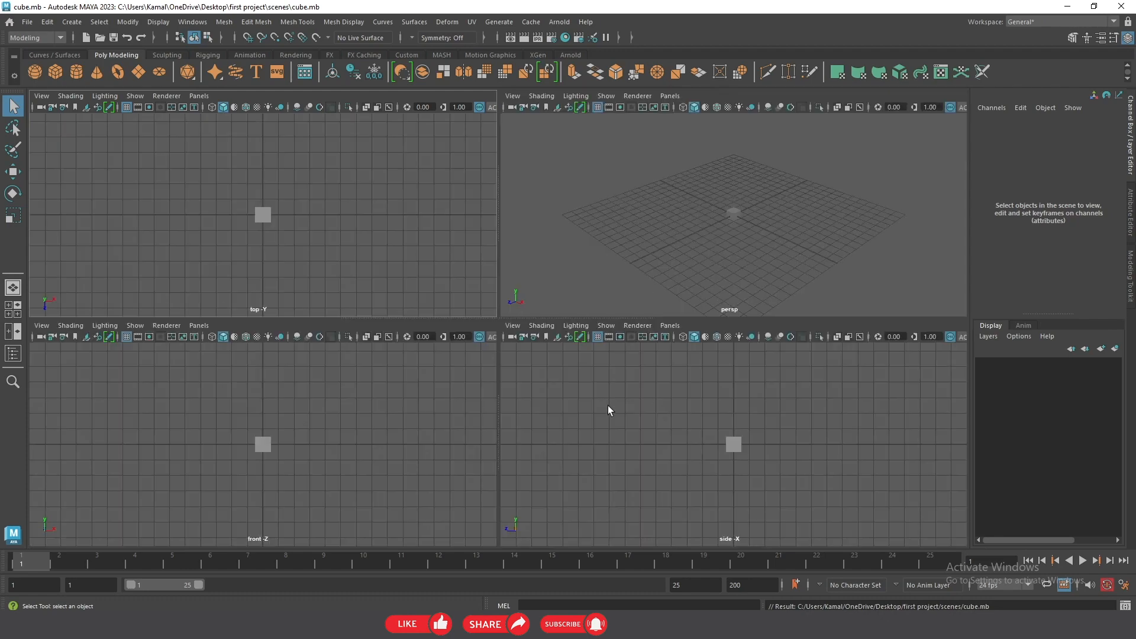
left_click(41, 325)
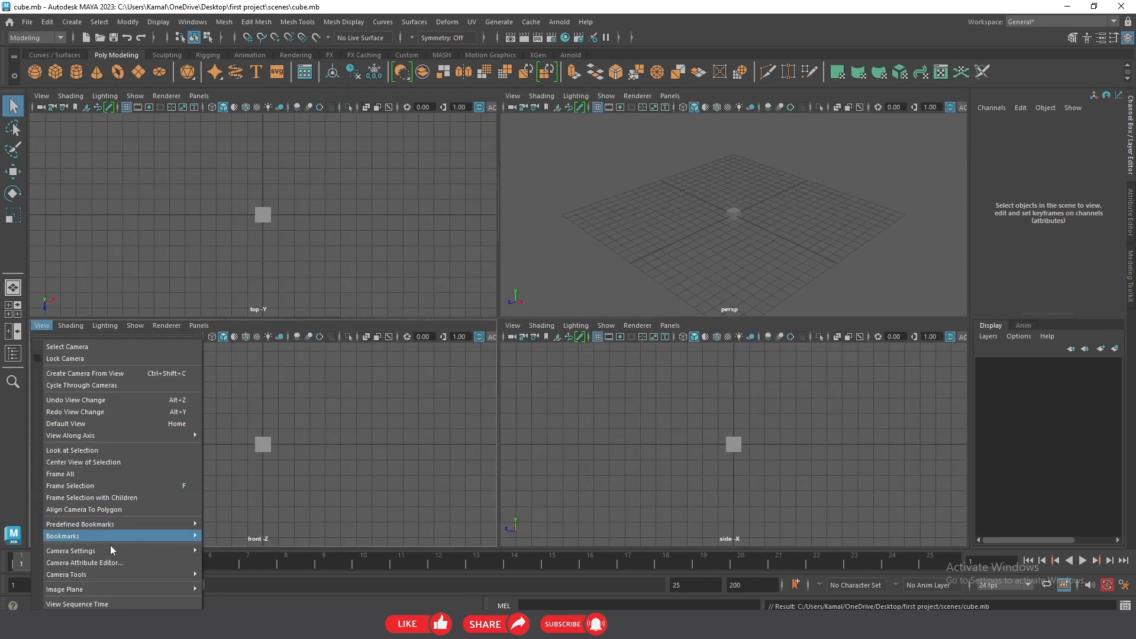
mouse_move(109, 588)
left_click(244, 595)
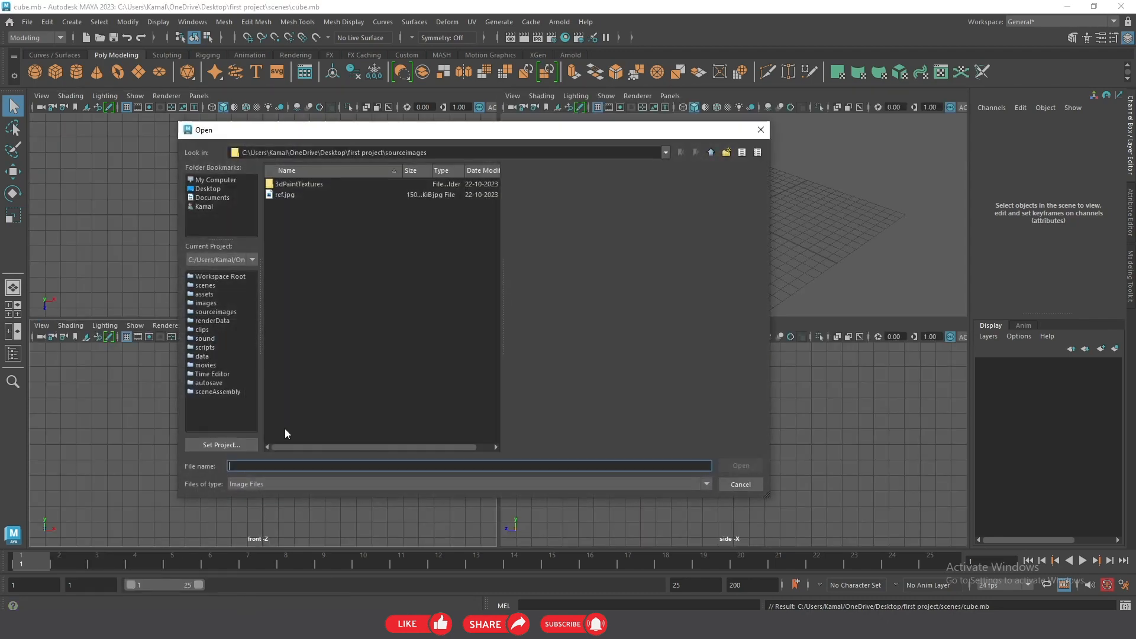
left_click(282, 194)
left_click(740, 466)
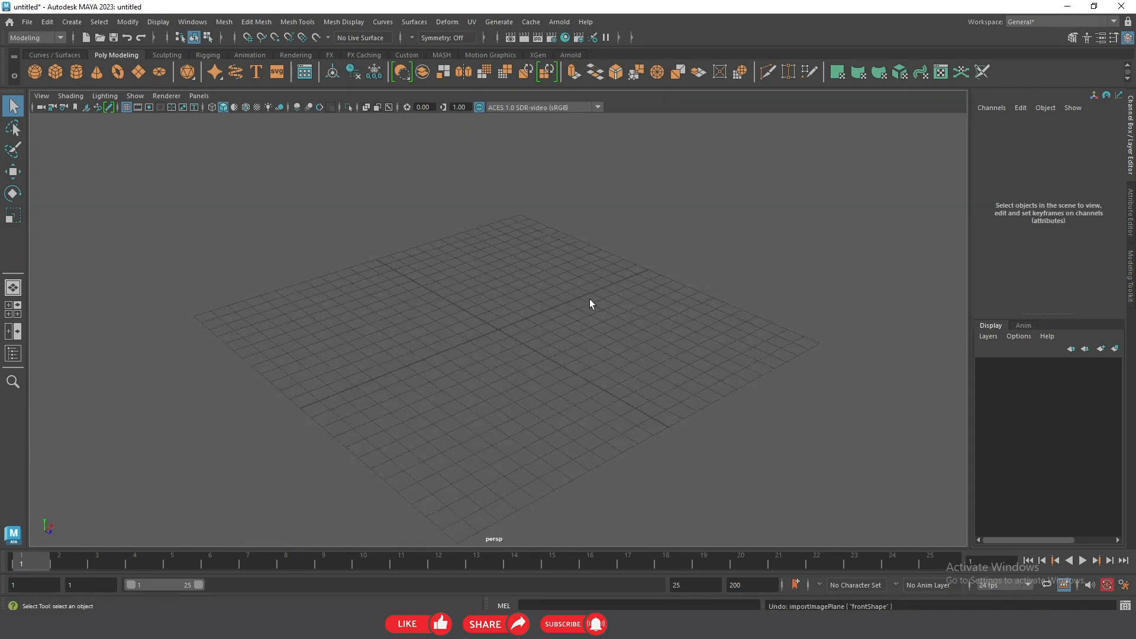
- Import Ist Model.jpg from sourceimages as a front-view image plane in the untitled scene, enlarge the front view and select the plane
key("space")
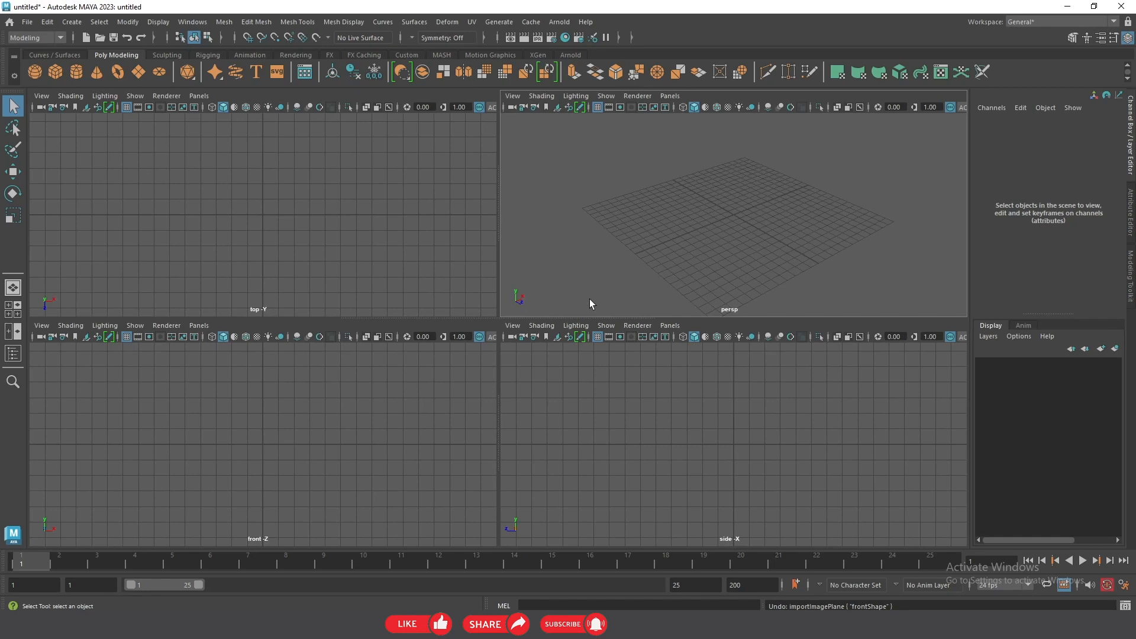
left_click(41, 325)
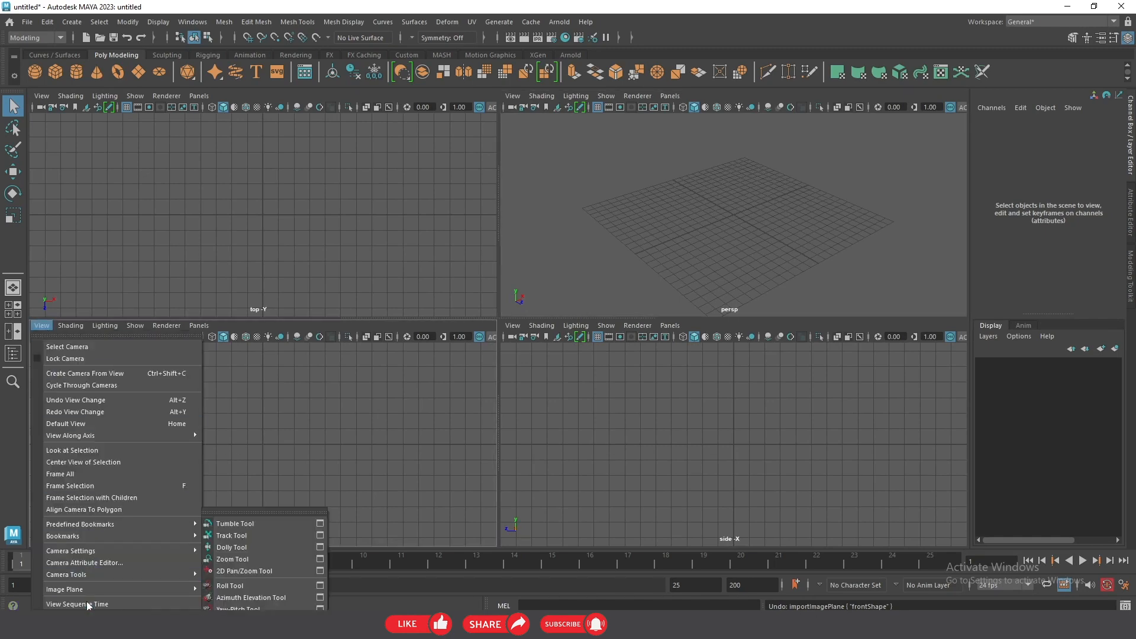
mouse_move(94, 588)
left_click(286, 588)
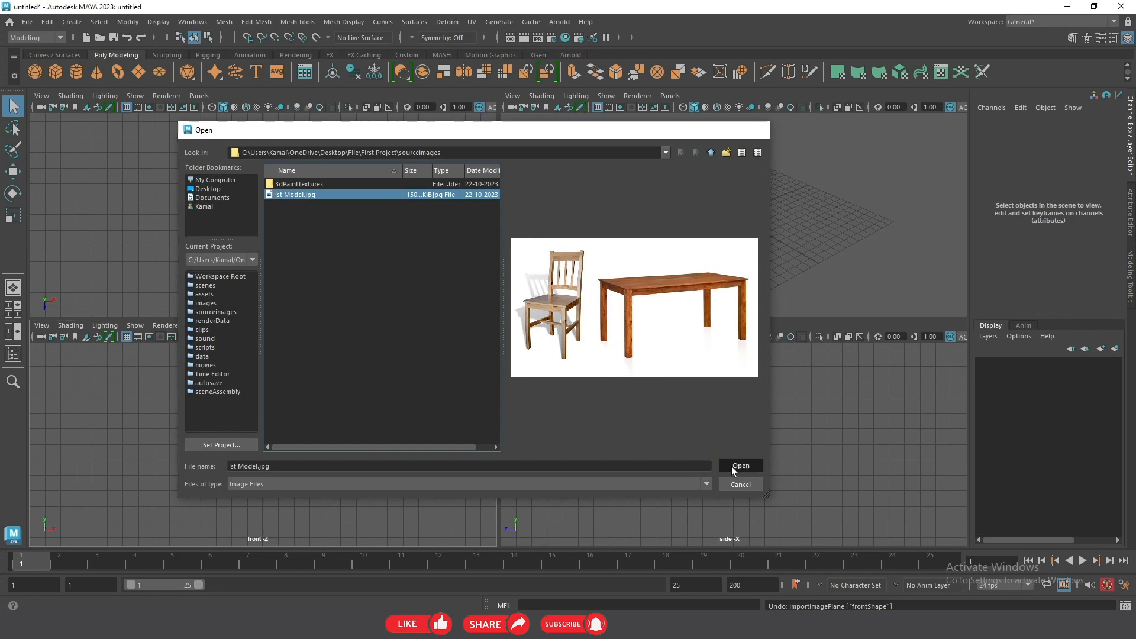
left_click(731, 466)
key("space")
left_click(384, 424)
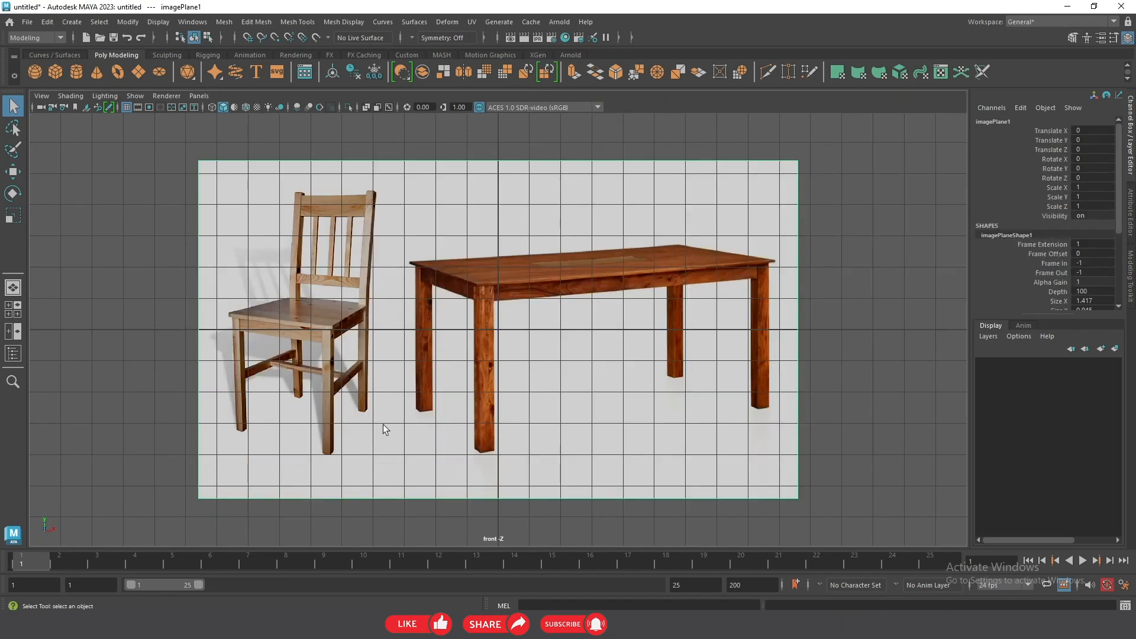
- Move the image plane in the front view to about -15.93 on X and 5.43 on Y
scroll(385, 429, "down", 3)
key("w")
left_click_drag(494, 286, 511, 151)
scroll(662, 264, "down", 2)
middle_click_drag(639, 268, 597, 367, "alt")
left_click_drag(525, 306, 304, 308)
scroll(424, 312, "down", 2)
middle_click_drag(349, 320, 523, 347, "alt")
left_click_drag(523, 347, 421, 339)
- In the perspective view, move the image plane behind the grid, to about X 1.29 and Z -12.19
key("space")
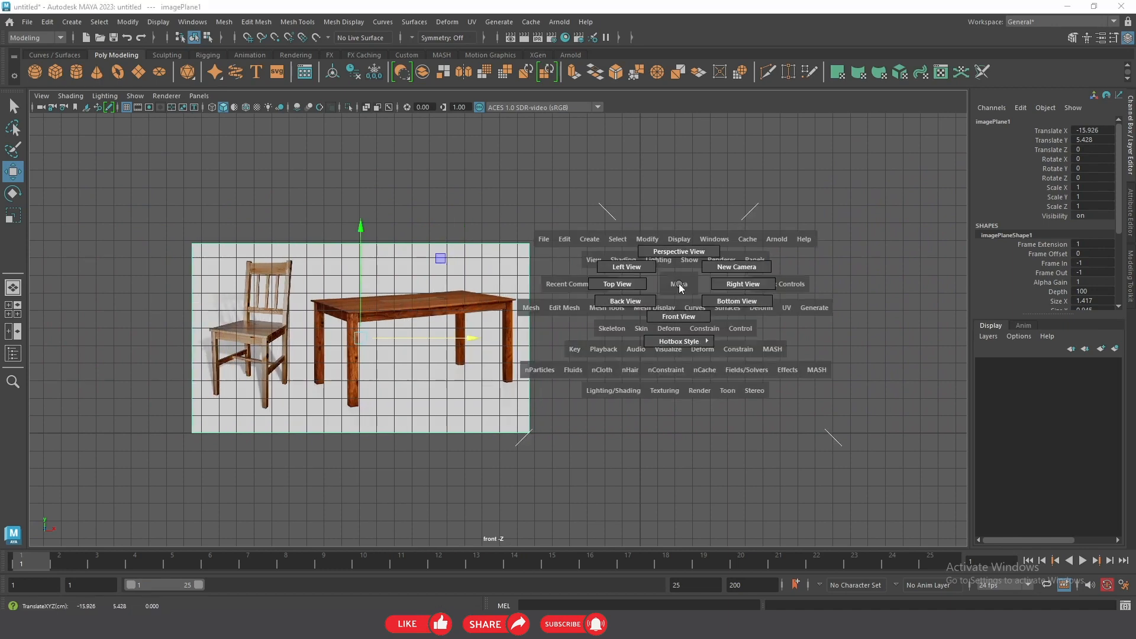
left_click_drag(679, 287, 678, 252)
left_click_drag(417, 353, 382, 316)
left_click_drag(414, 262, 420, 231)
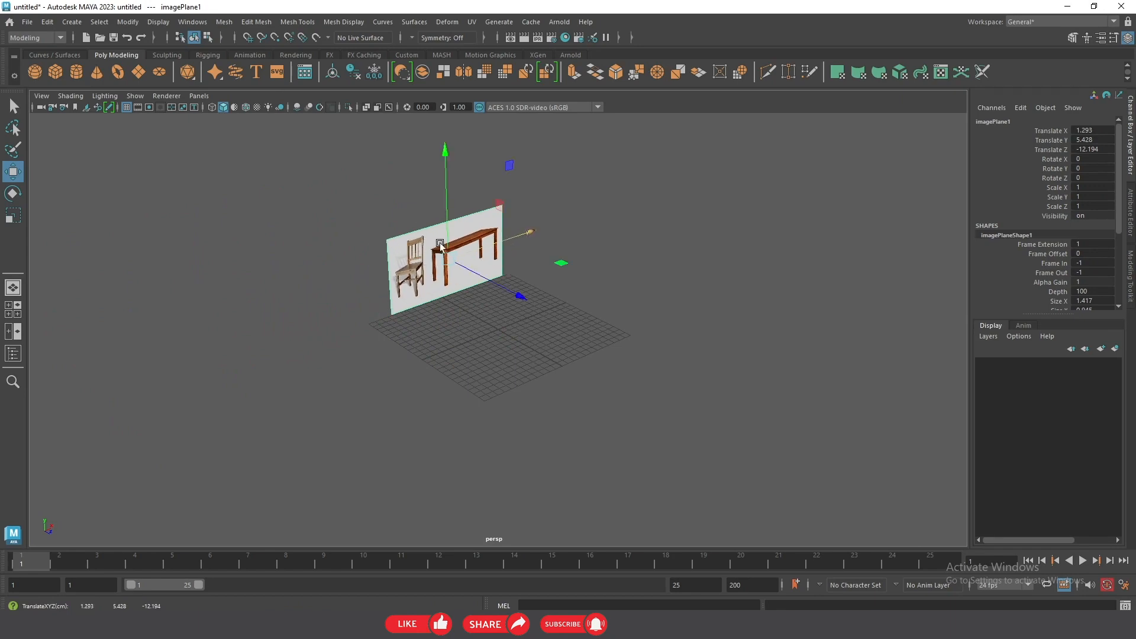
- Examine the reference image plane's placement against the grid from several angles in the perspective view
key("f")
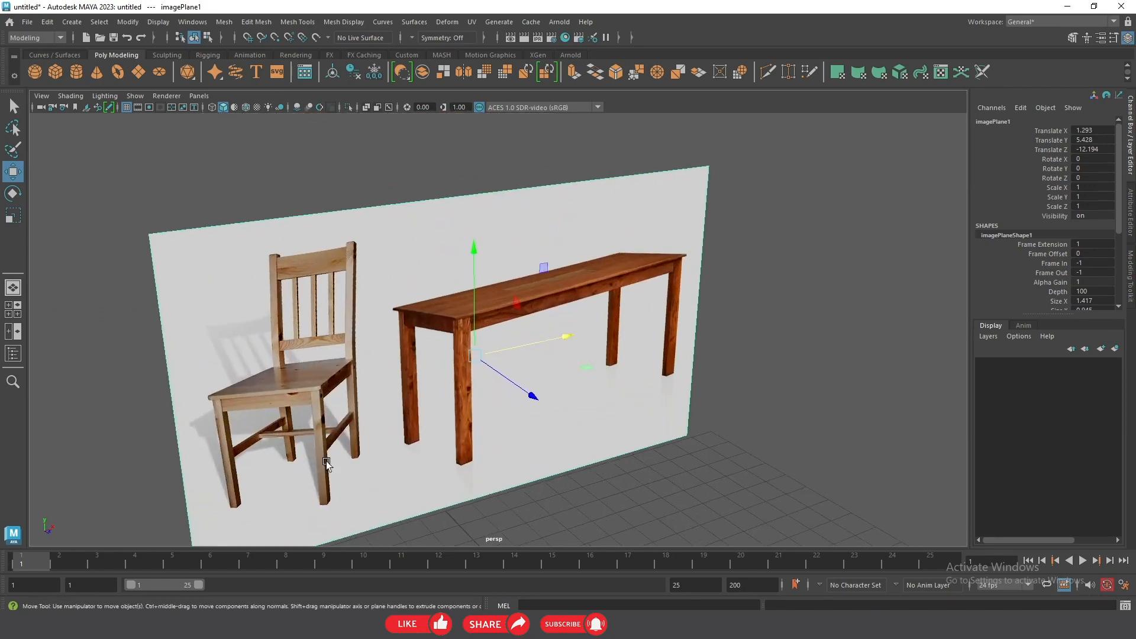
scroll(405, 296, "down", 5)
left_click(469, 315)
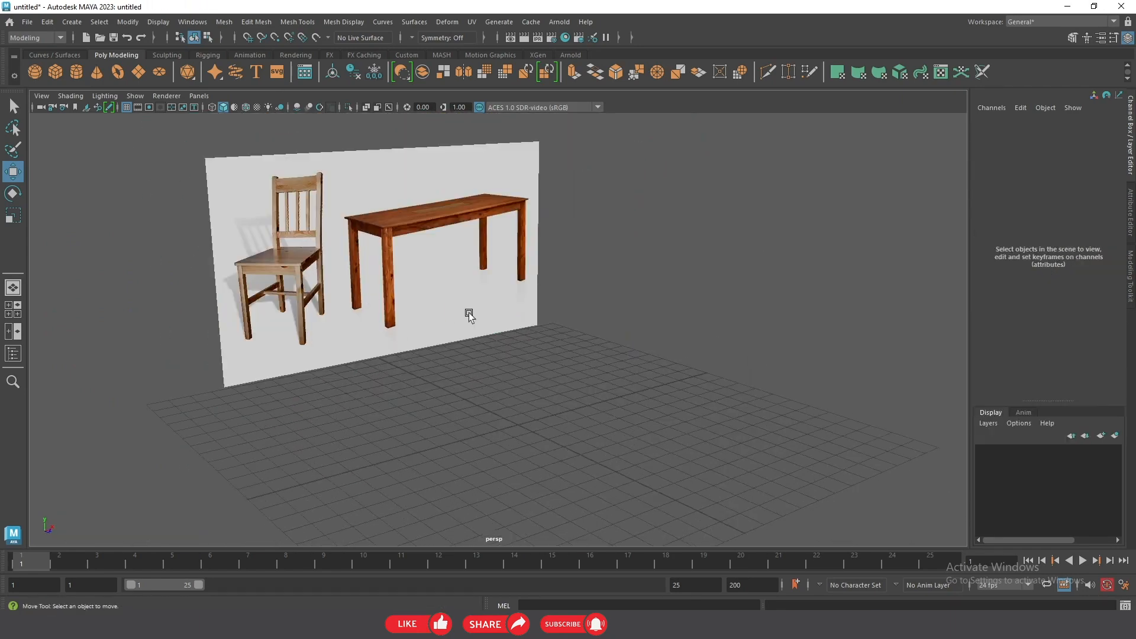
left_click_drag(469, 315, 397, 327, "alt")
scroll(397, 354, "down", 5)
left_click_drag(398, 391, 590, 384, "alt")
scroll(590, 383, "up", 5)
middle_click_drag(400, 297, 480, 320, "alt")
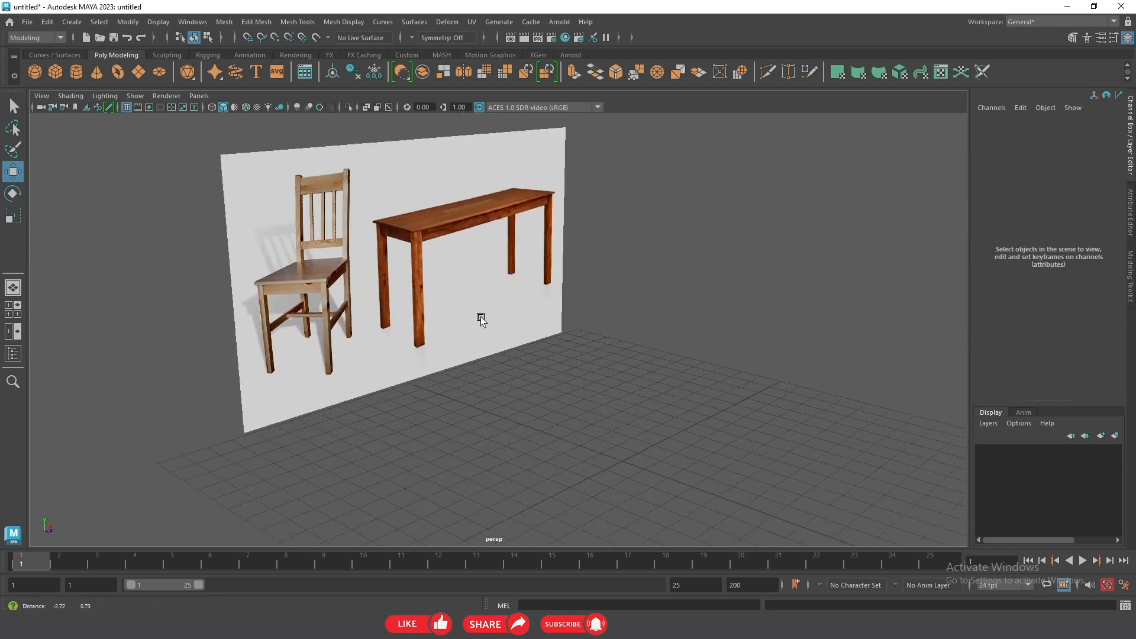
scroll(468, 335, "down", 3)
scroll(480, 349, "up", 4)
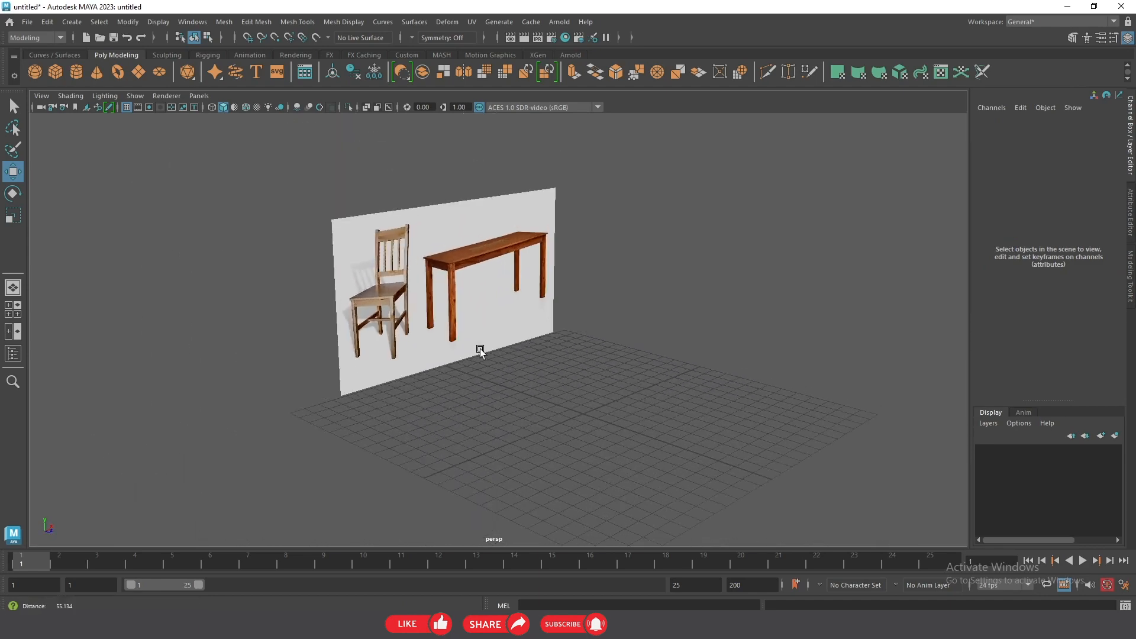
- Create a polygon cube at the origin and set its width and depth to 0.6
left_click(70, 79)
scroll(723, 347, "up", 4)
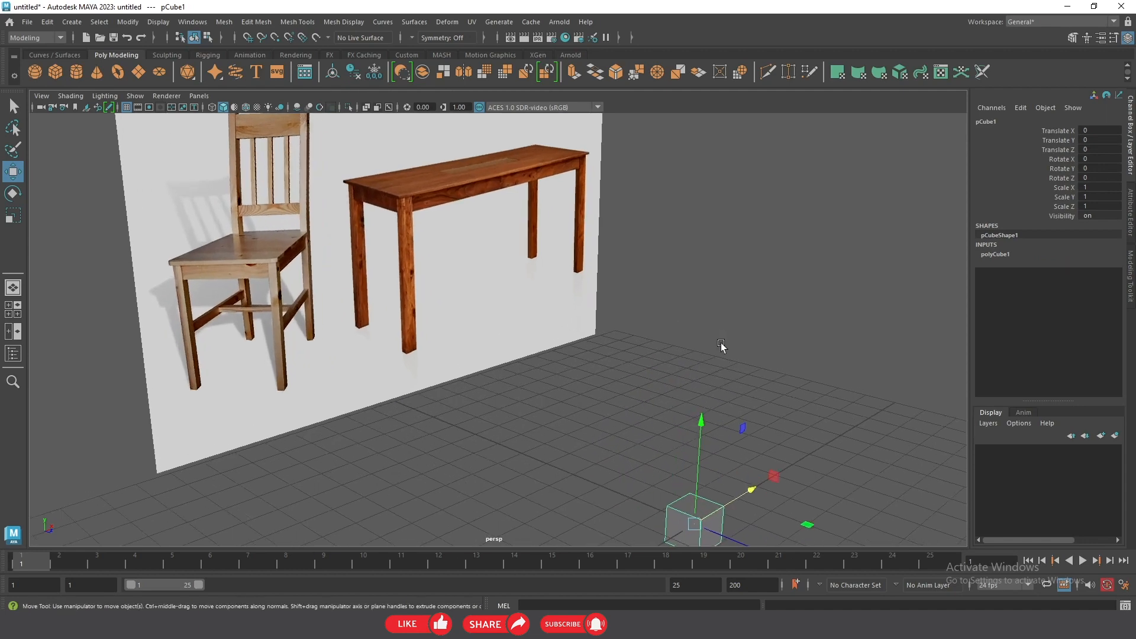
scroll(609, 291, "down", 1)
left_click(995, 254)
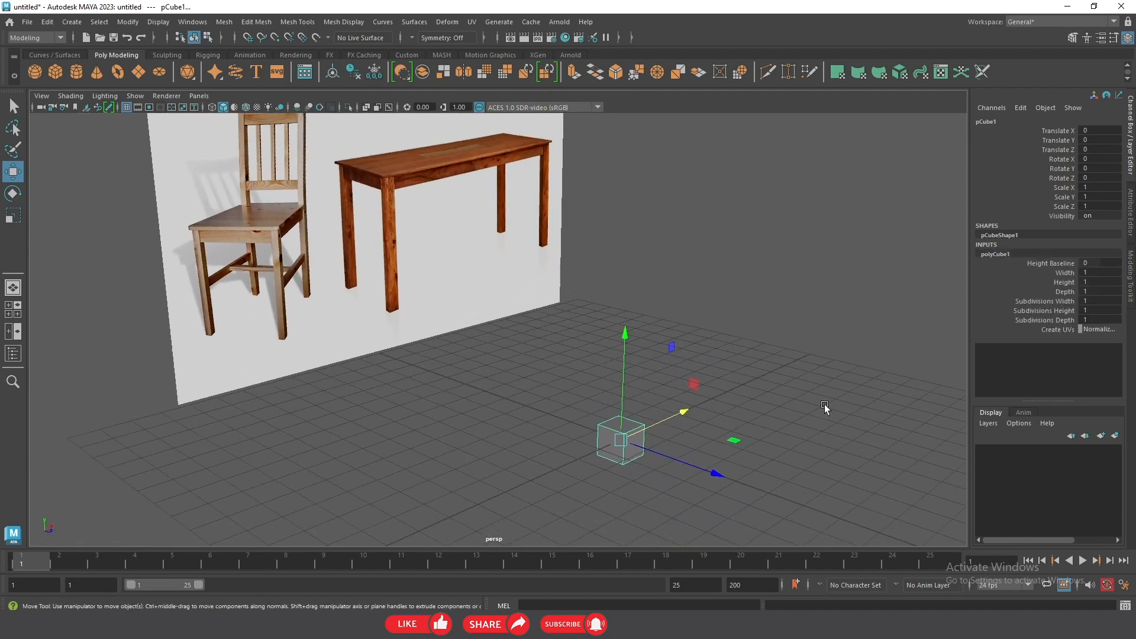
scroll(621, 413, "up", 3)
double_click(1100, 273)
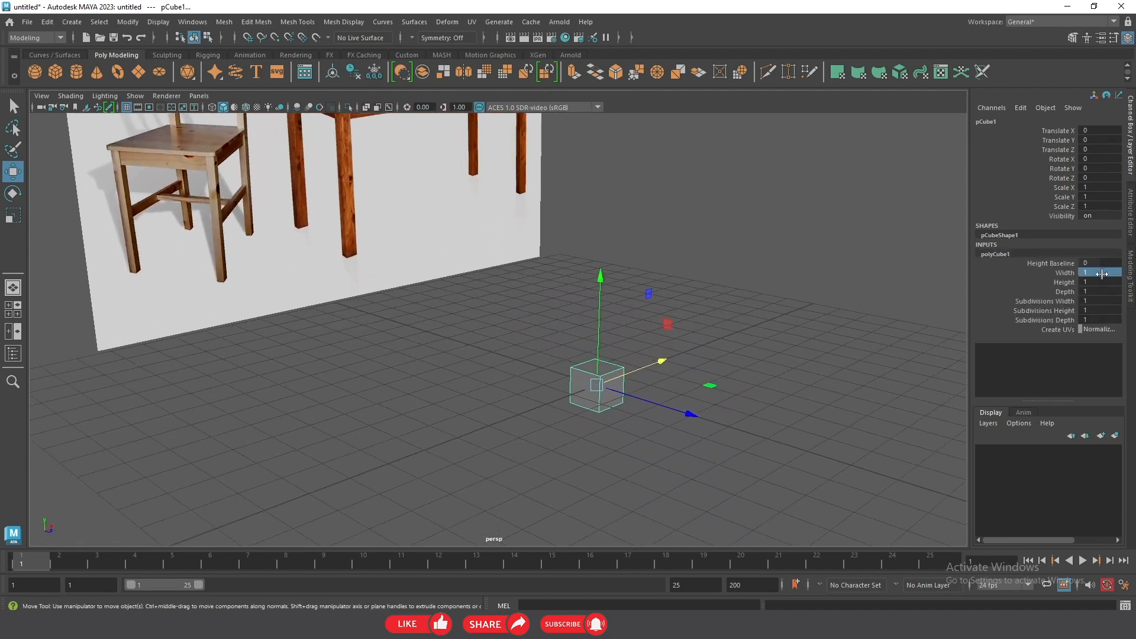
key("Return")
double_click(1098, 291)
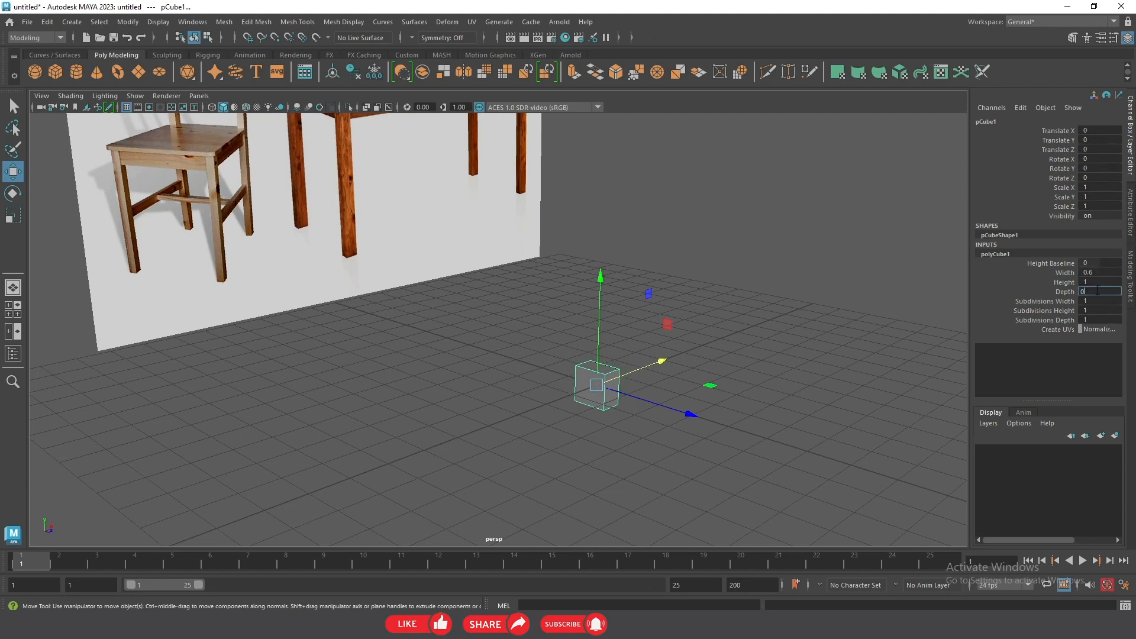
type("0.6")
key("Return")
- Set the cube's height to 5 and raise it to about 2.517 on Y so it stands on the grid as a leg
left_click_drag(547, 331, 350, 274, "alt")
left_click_drag(280, 171, 294, 291)
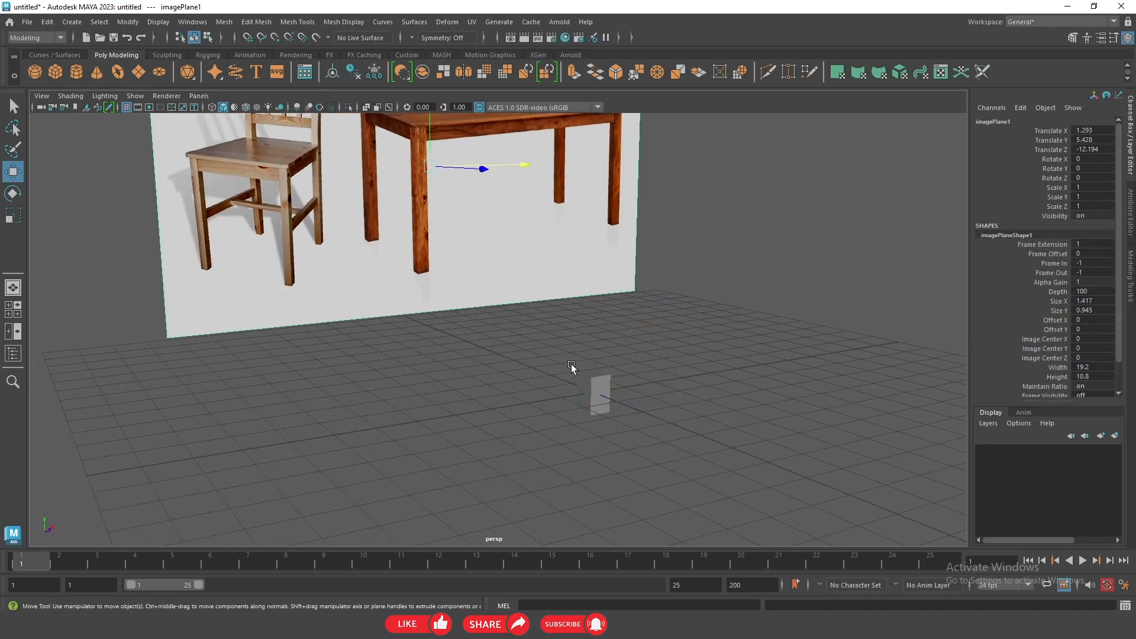
left_click(591, 408)
left_click(1016, 253)
left_click(1104, 283)
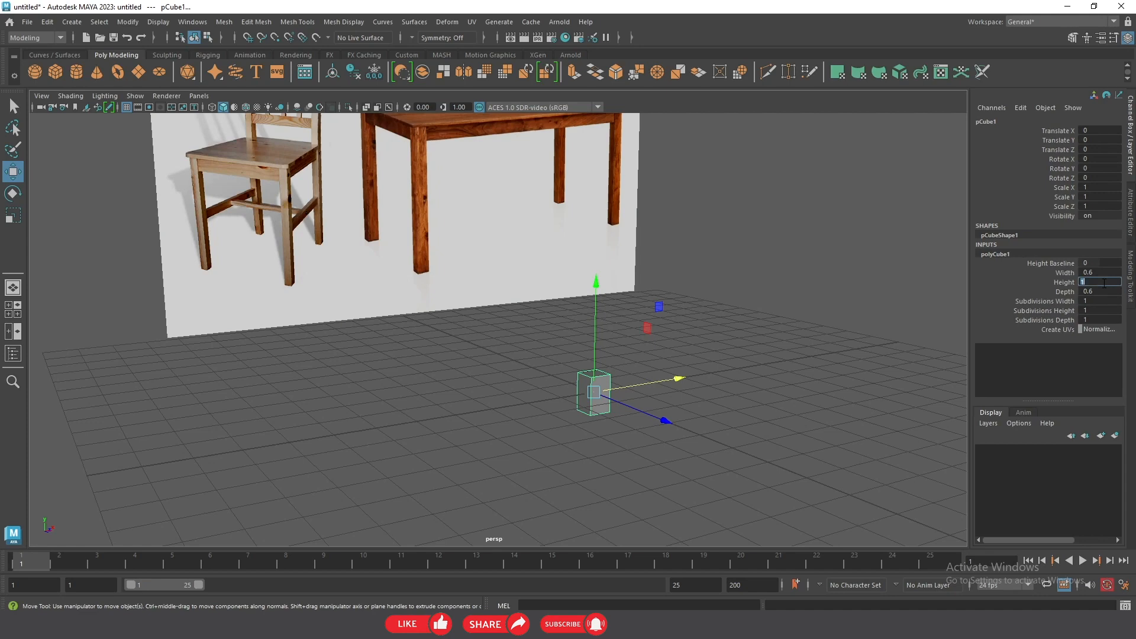
type("5")
key("Return")
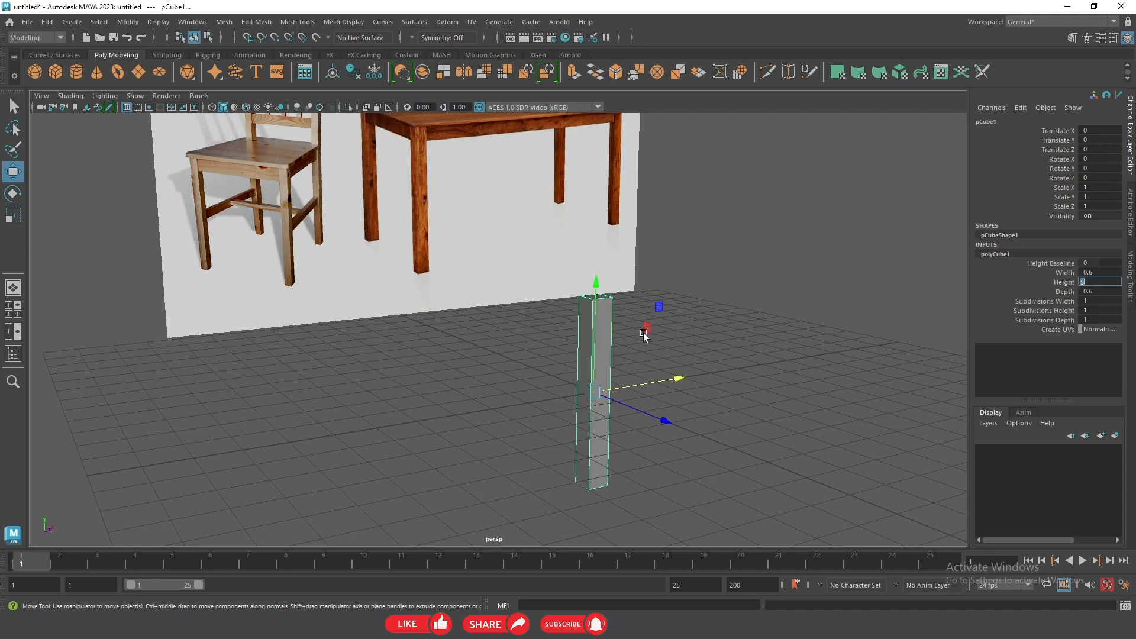
left_click_drag(595, 315, 595, 214)
left_click_drag(657, 295, 631, 348, "alt")
- In the front view, duplicate the leg and move the copy along X as a second leg
key("space")
scroll(801, 398, "up", 5)
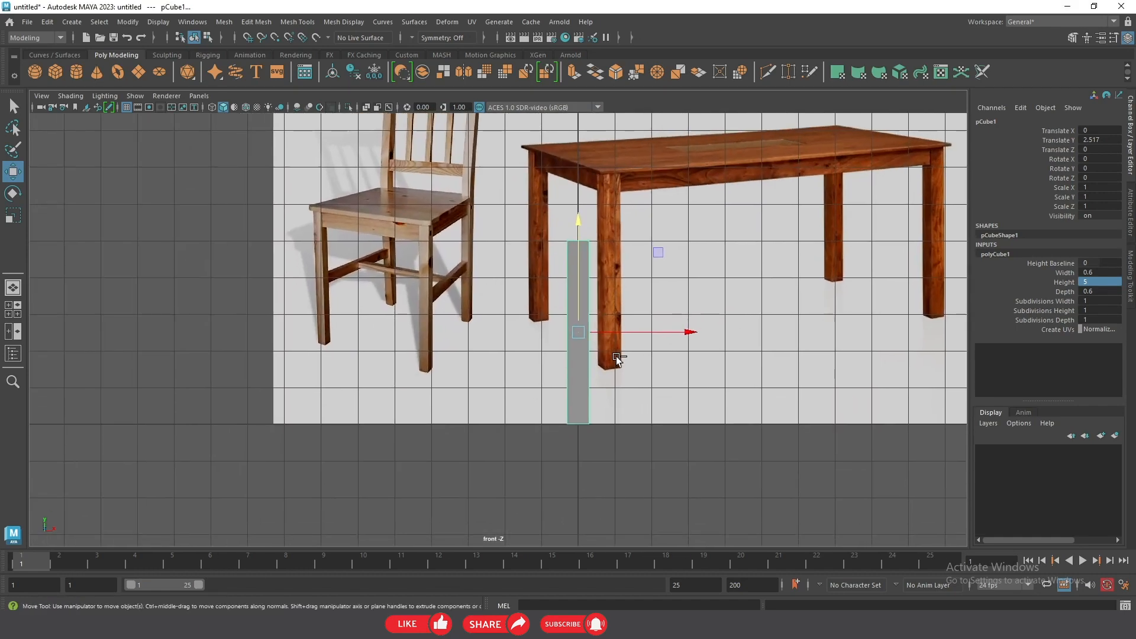
key("ctrl+d")
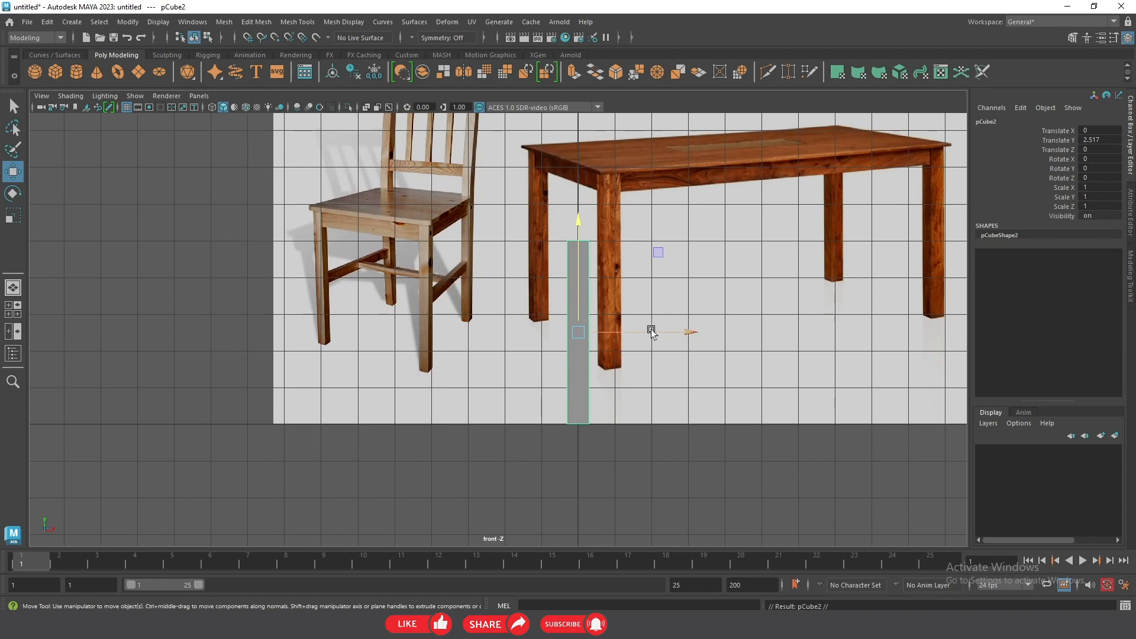
left_click_drag(651, 329, 625, 286)
- In the perspective view, select both legs, duplicate them and move the copies along Z to about -4.705
key("space")
left_click(619, 218)
left_click_drag(622, 162, 532, 266)
left_click_drag(639, 318, 642, 349, "alt")
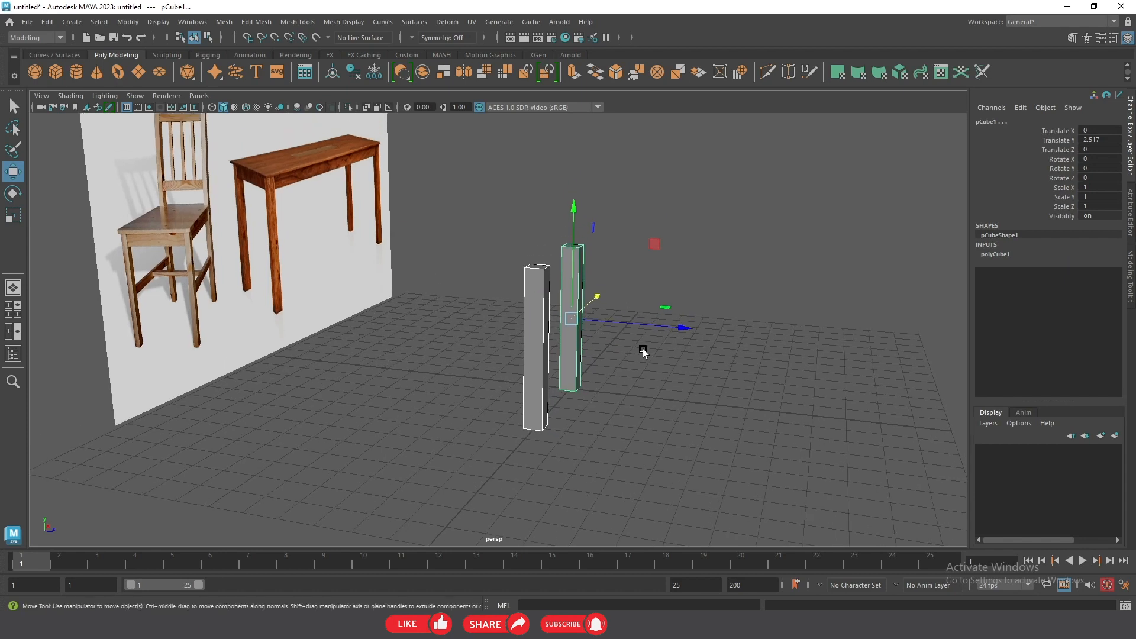
key("ctrl+d")
left_click_drag(655, 329, 532, 290)
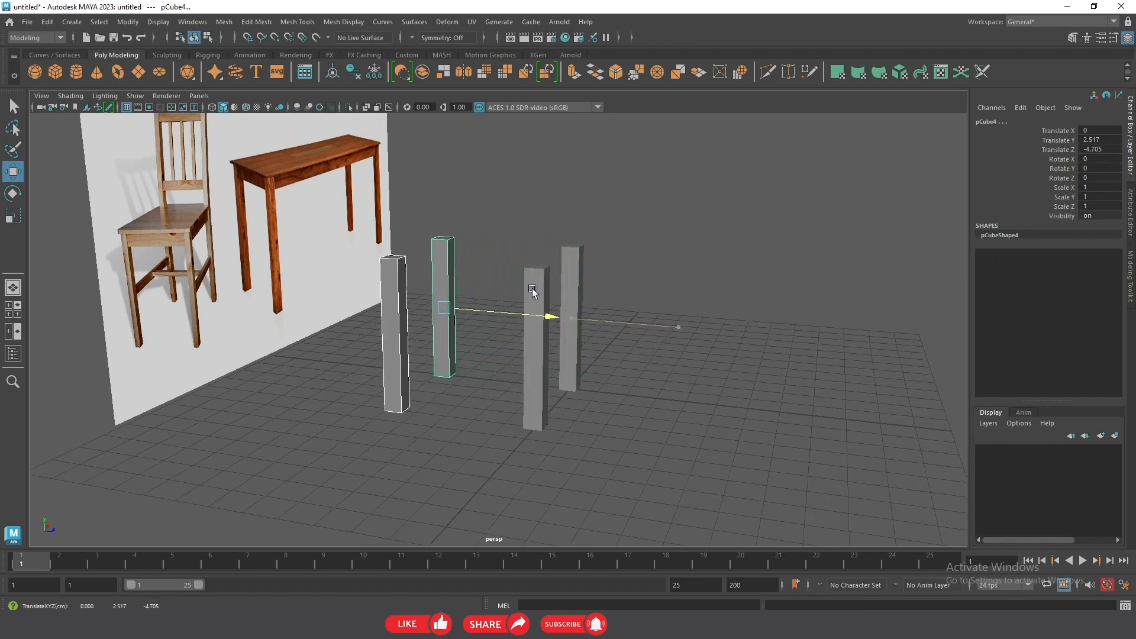
- Clear the leg selection and create another polygon cube at the origin
left_click(671, 190)
left_click_drag(665, 248, 651, 351, "alt")
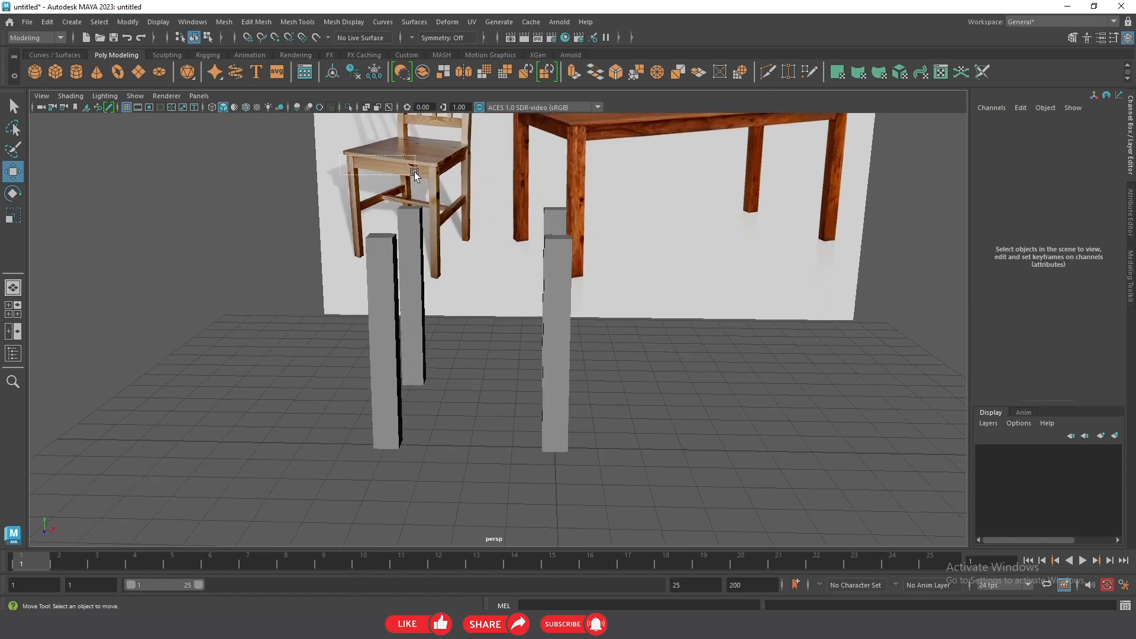
left_click(414, 174)
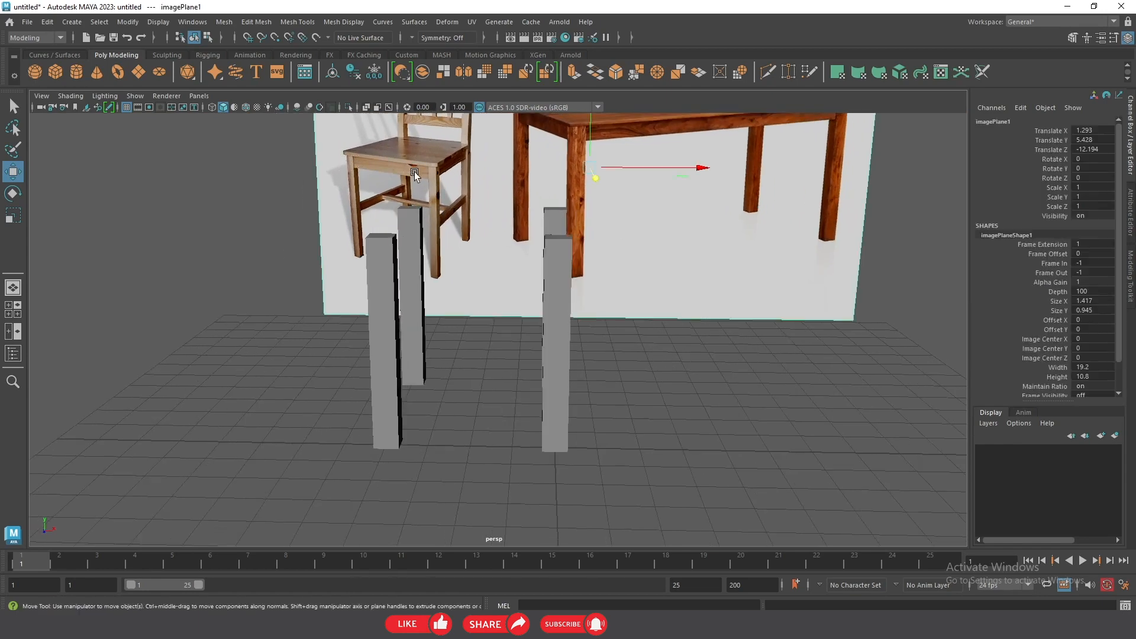
left_click(50, 70)
right_click_drag(587, 377, 444, 360, "alt")
left_click_drag(444, 361, 615, 414, "alt")
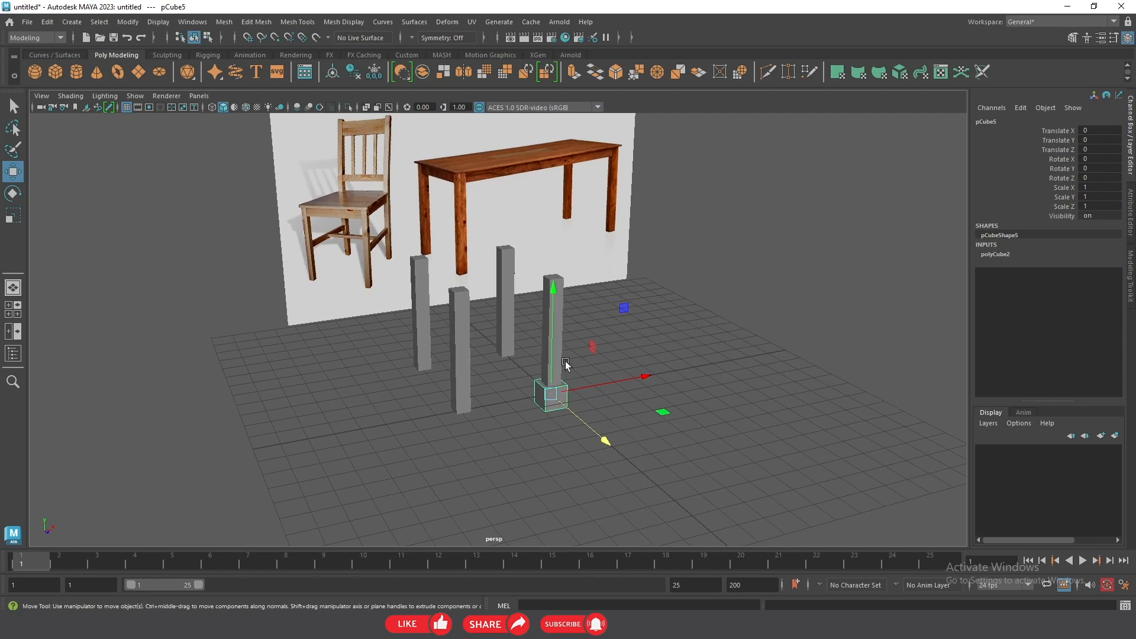
- Move the new cube between the tops of the legs, to about X -2.17, Y 4.92 and Z -1.89
left_click_drag(551, 325, 550, 233)
right_click_drag(550, 232, 611, 275, "alt")
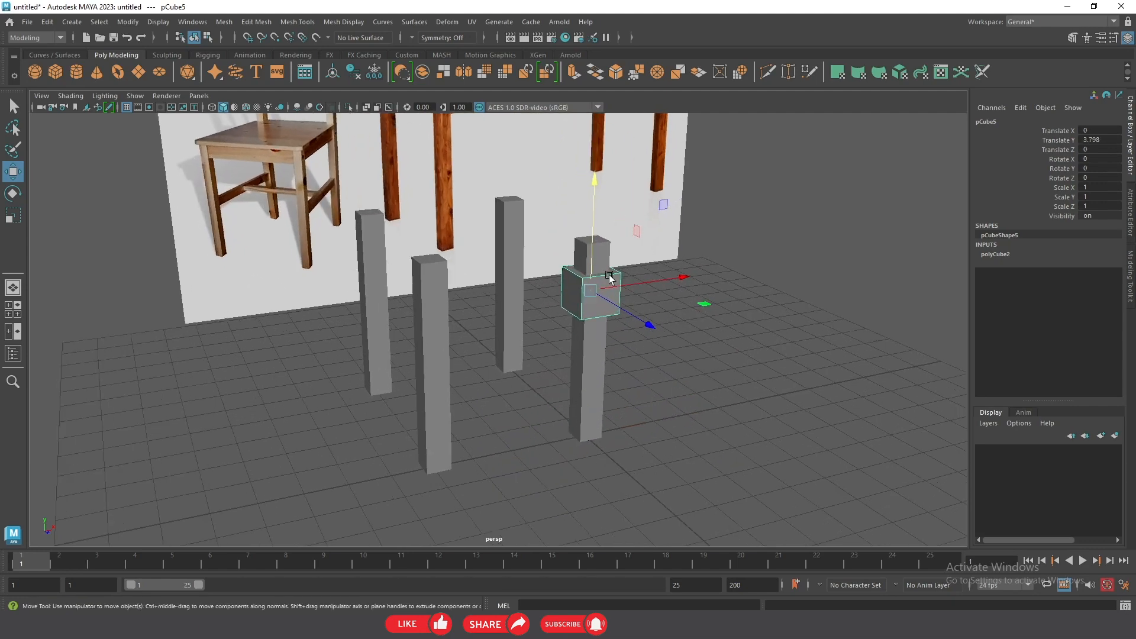
middle_click_drag(612, 275, 568, 356, "alt")
left_click_drag(555, 308, 539, 334)
left_click_drag(511, 370, 469, 340)
- Set the new cube's width and depth to 7 so it forms a slab over the legs
left_click(1025, 258)
double_click(1096, 273)
type("7")
key("Return")
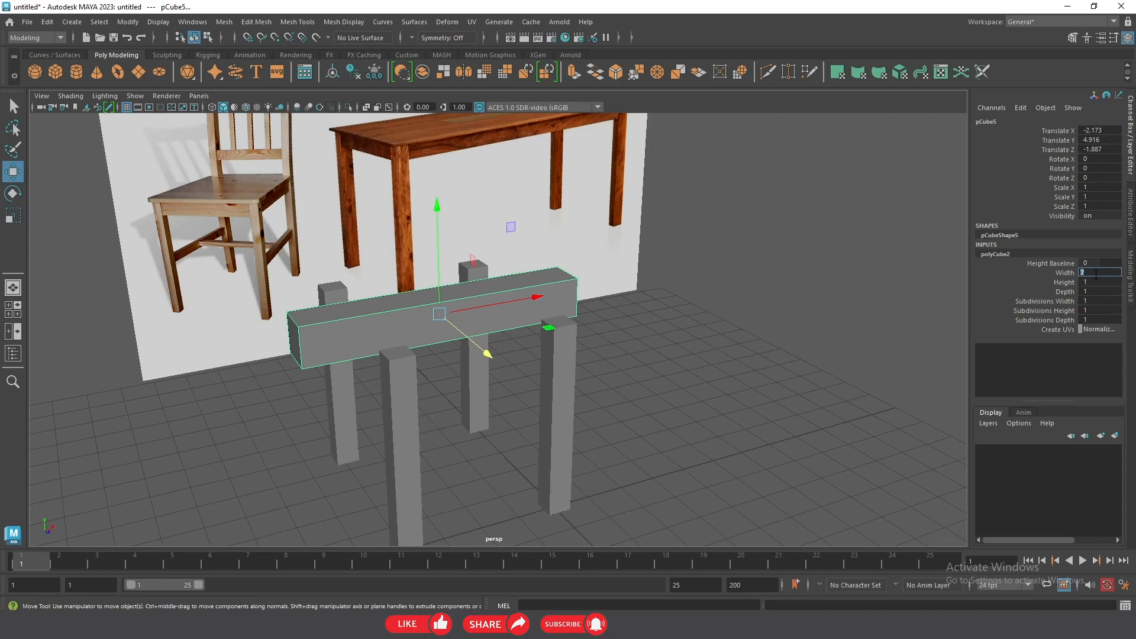
left_click_drag(527, 348, 496, 345, "alt")
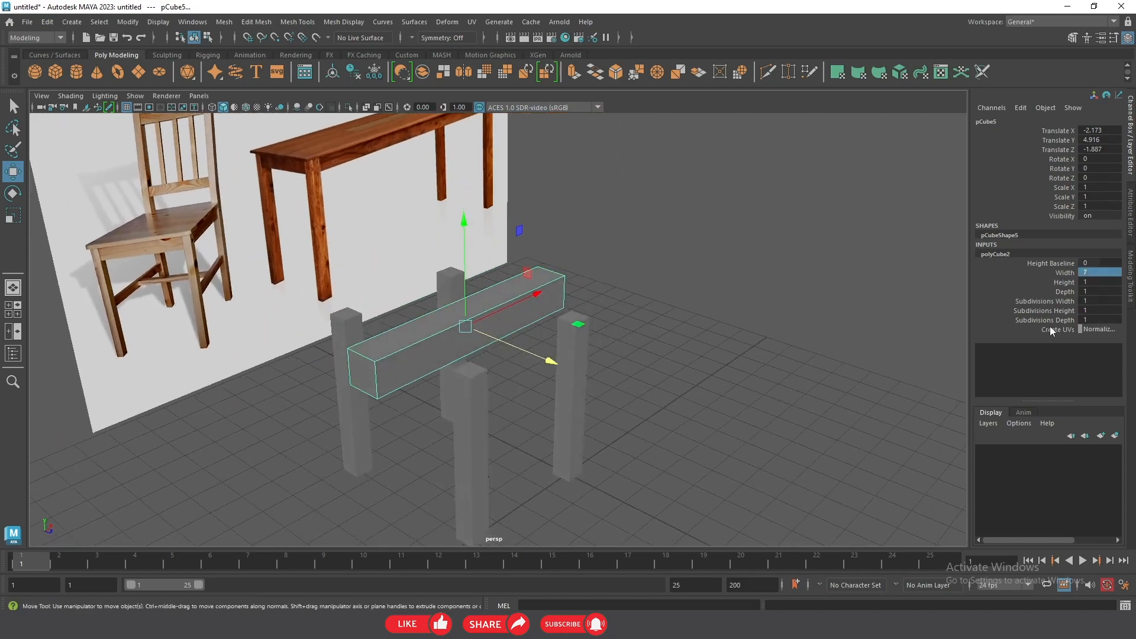
double_click(1097, 291)
key("Return")
- Scale the slab down uniformly to about 0.715 to fit over the four legs
left_click_drag(414, 308, 525, 365, "alt")
left_click_drag(638, 354, 520, 355, "alt")
key("r")
left_click_drag(446, 330, 401, 317)
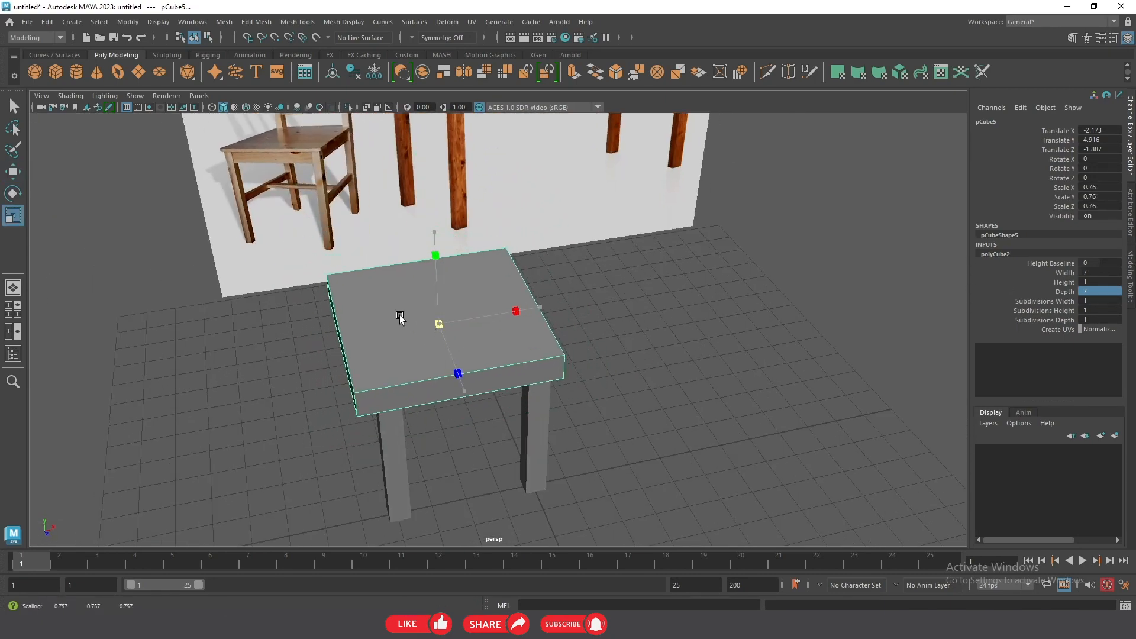
- In the top view, align the slab over the four legs at about X -2.03 and Z -2.36
key("space")
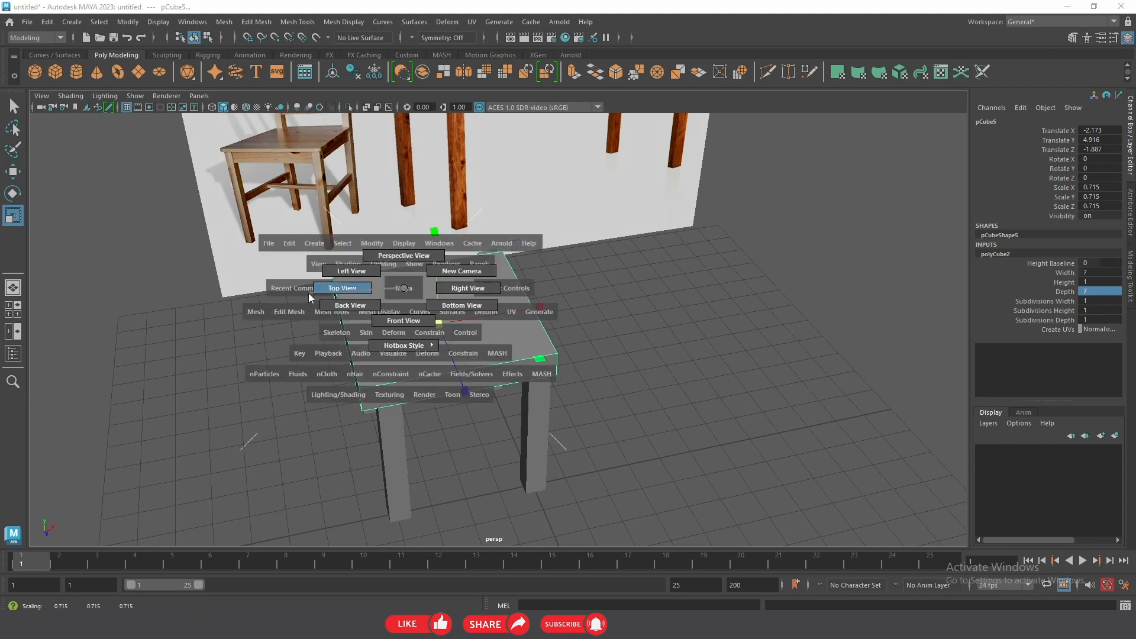
left_click(340, 288)
scroll(481, 238, "up", 2)
middle_click_drag(385, 327, 398, 393, "alt")
key("w")
left_click_drag(426, 381, 428, 365)
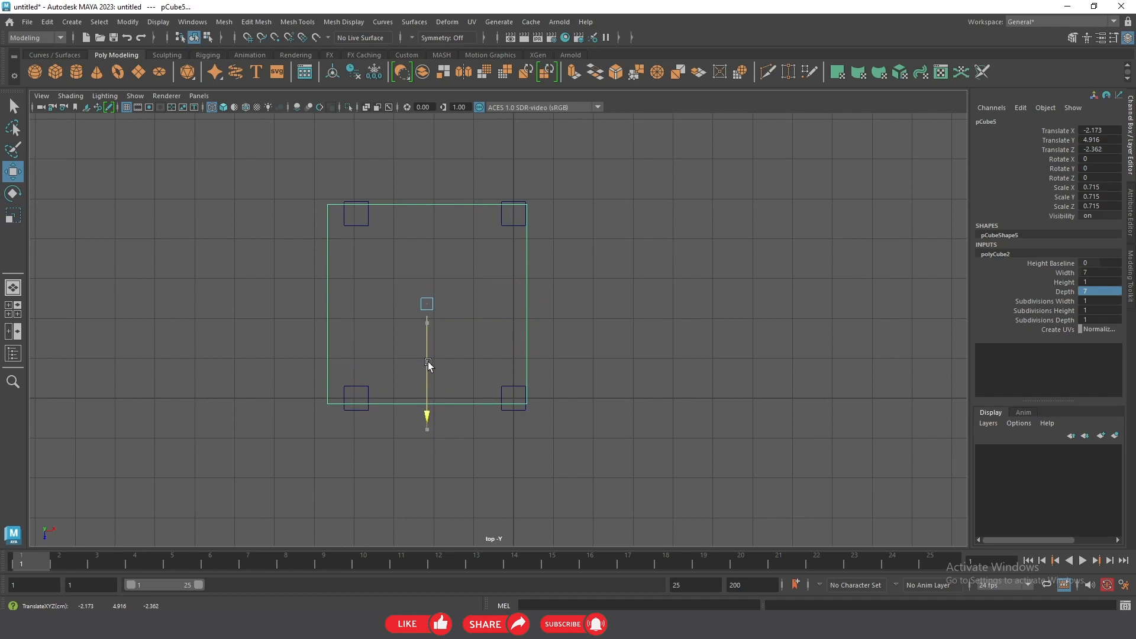
left_click_drag(514, 304, 518, 305)
- Scale the slab along Z to about 0.746 to cover the legs, and show the four-view layout
key("r")
left_click_drag(433, 355, 435, 359)
key("space")
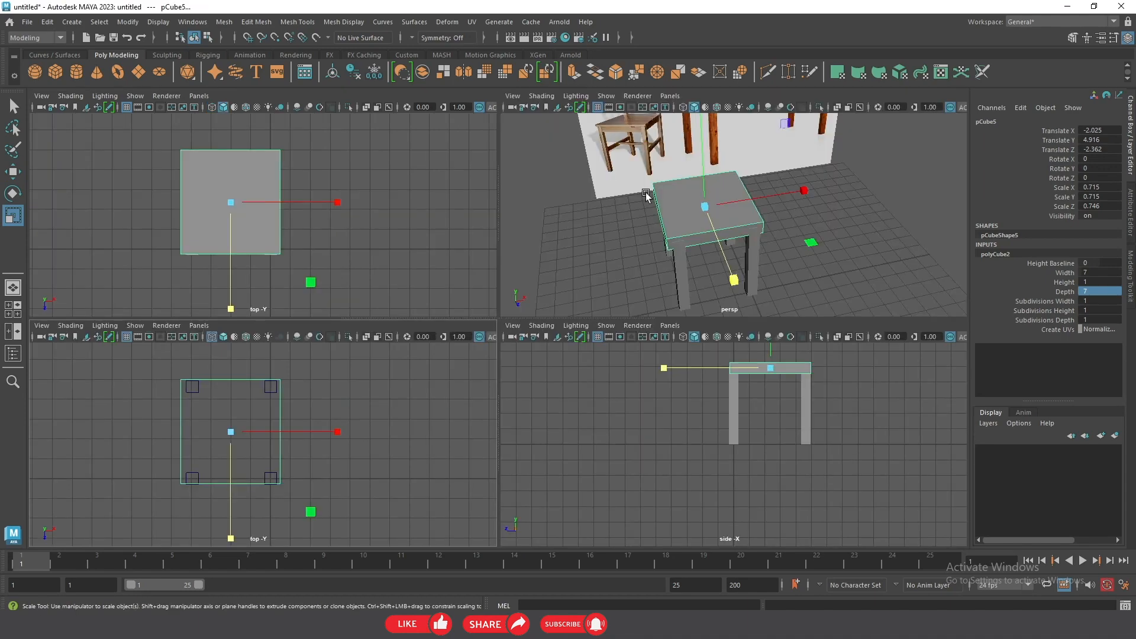
- Scale the slab to about 0.64 along X and 0.701 along Z so it fits within the four legs
key("space")
scroll(429, 252, "up", 5)
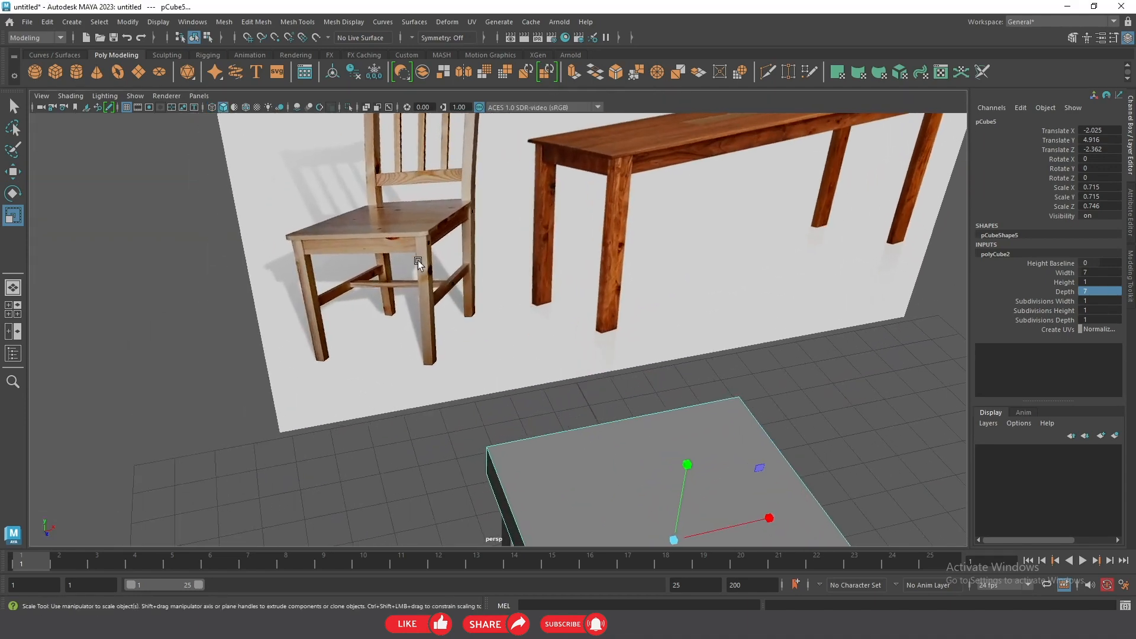
key("space")
key("space")
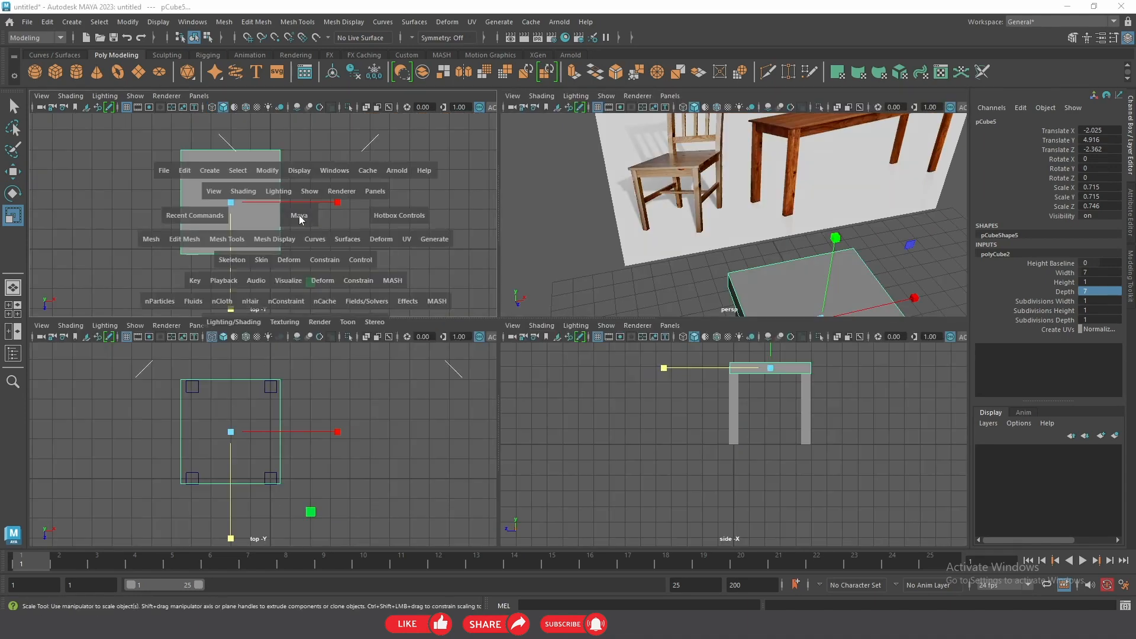
left_click(211, 107)
left_click_drag(435, 370, 433, 354)
left_click_drag(532, 309, 563, 169)
key("space")
scroll(621, 319, "down", 5)
left_click_drag(613, 333, 662, 290, "alt")
mouse_move(662, 290)
middle_mouse_down("alt")
mouse_move(618, 229)
mouse_move(626, 248)
mouse_move(586, 219)
middle_mouse_up("alt")
left_click(212, 107)
left_click_drag(623, 243, 692, 257, "alt")
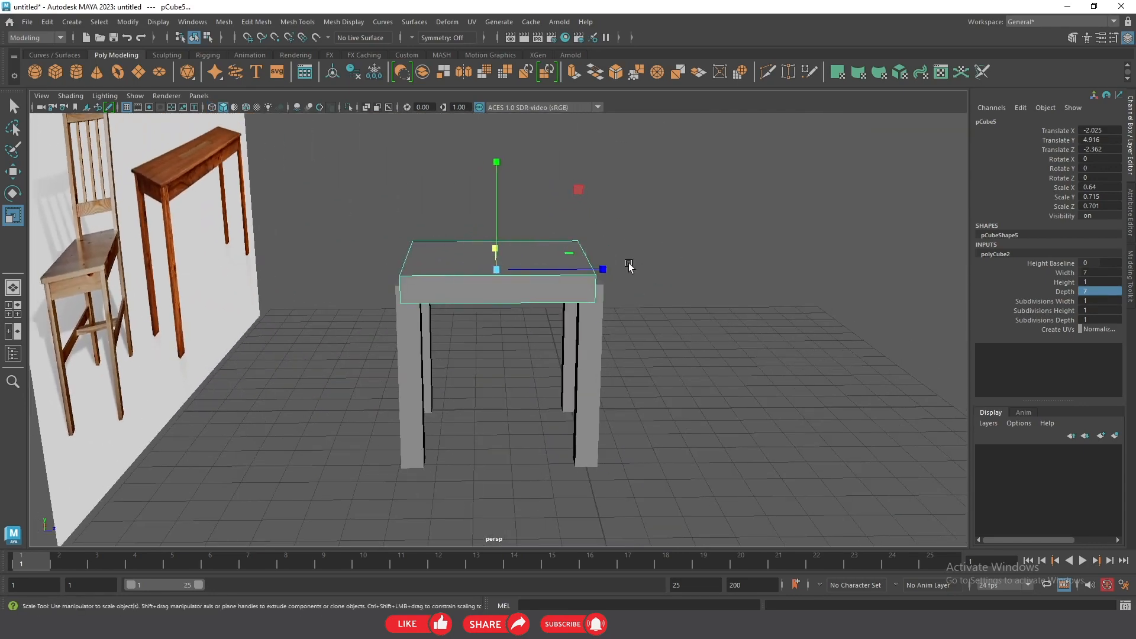
- Lower the slab between the leg tops to about Y 4.595
left_click_drag(594, 261, 498, 243, "alt")
key("w")
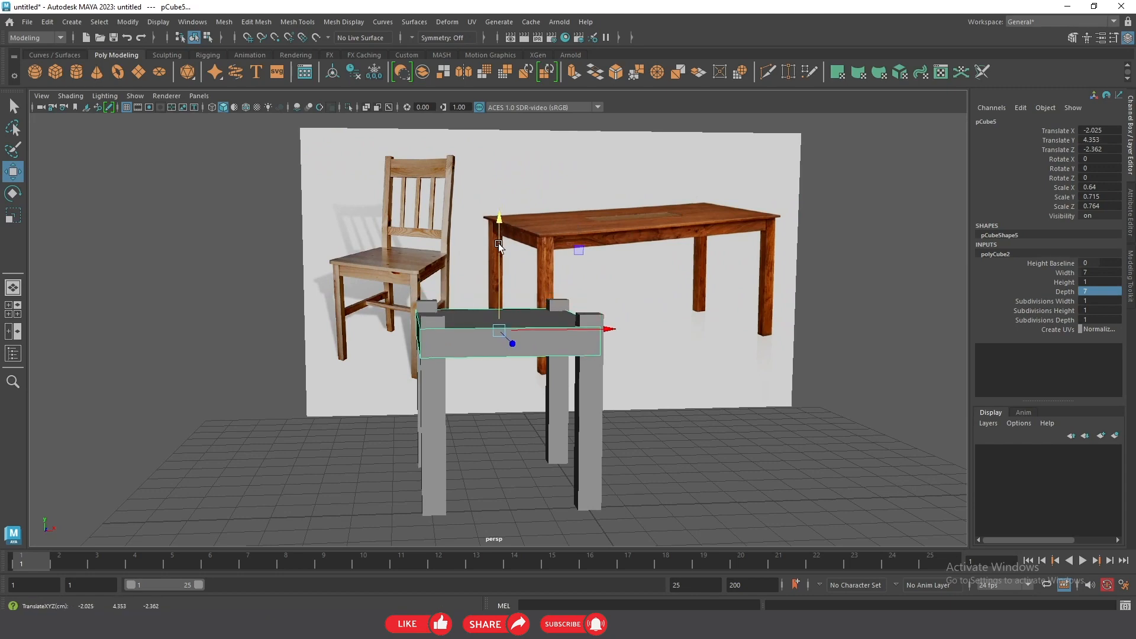
right_click_drag(497, 293, 582, 334, "alt")
left_click_drag(498, 292, 498, 279)
- Scale the slab to about 0.613 in X, 0.651 in Y and 0.734 in Z
left_click_drag(503, 323, 579, 355, "alt")
key("r")
left_click(750, 363)
scroll(731, 353, "down", 1)
left_click_drag(750, 363, 666, 363, "alt")
scroll(220, 286, "up", 5)
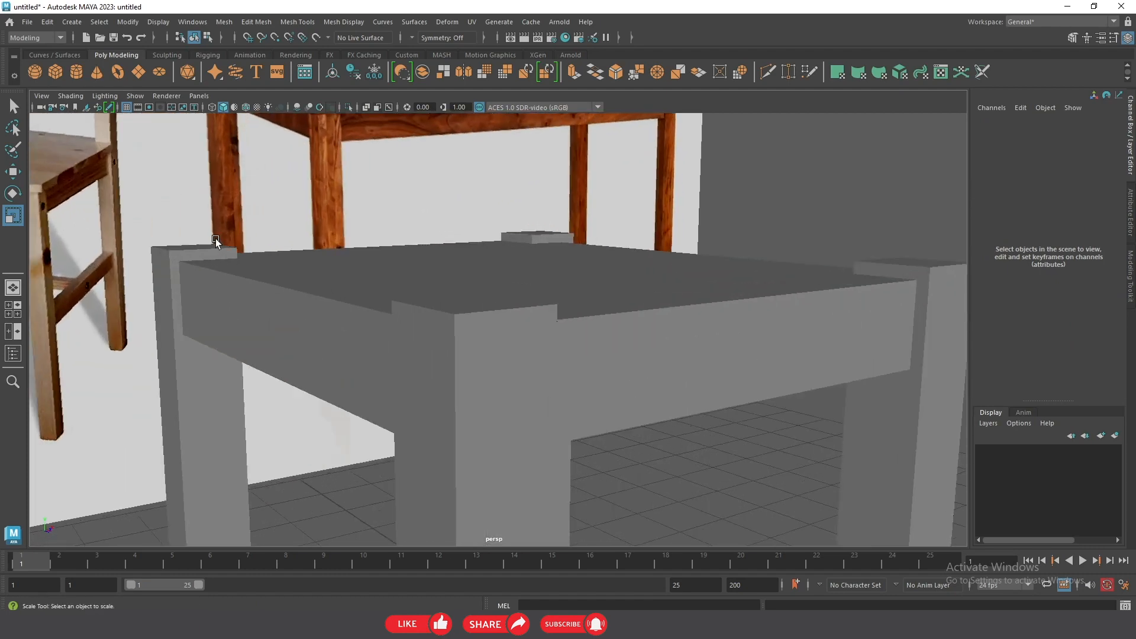
- Examine from several angles how the slab fits between the leg tops
left_click_drag(215, 241, 274, 210, "alt")
left_click_drag(198, 193, 270, 198)
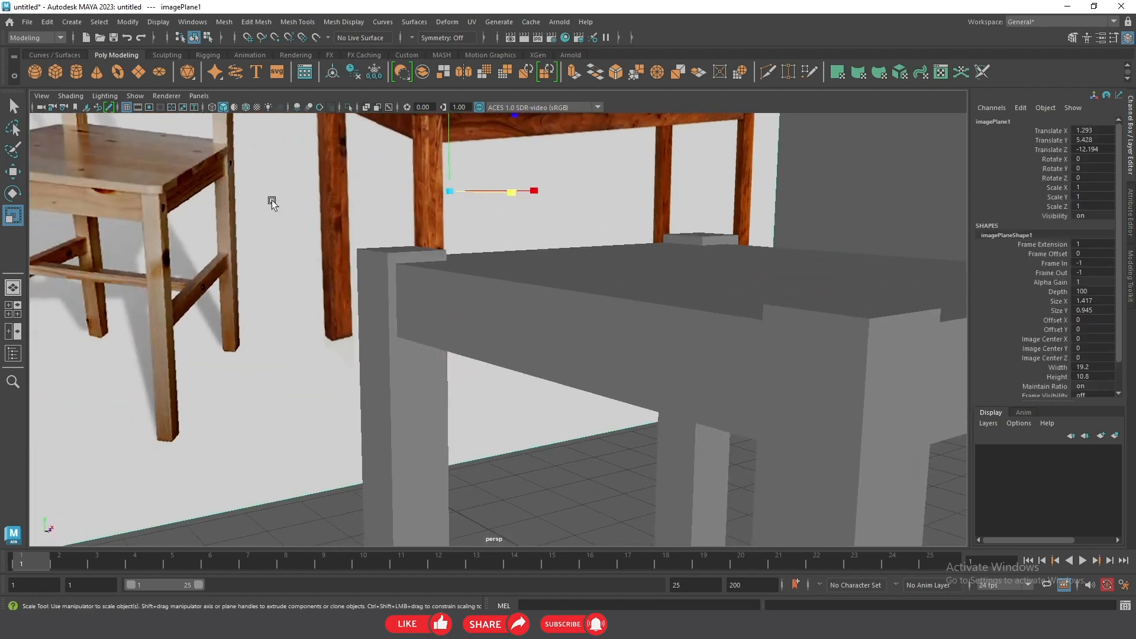
scroll(317, 229, "down", 5)
left_click_drag(318, 229, 430, 320, "alt")
left_click(562, 326)
scroll(450, 266, "up", 5)
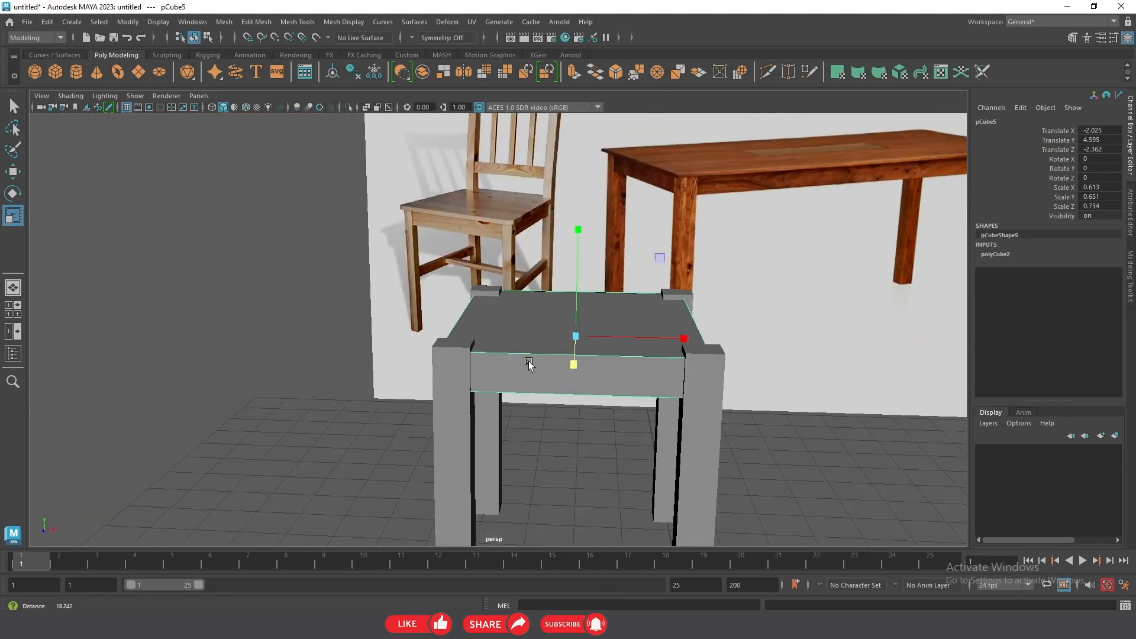
scroll(530, 219, "down", 4)
left_click_drag(340, 282, 909, 320, "alt")
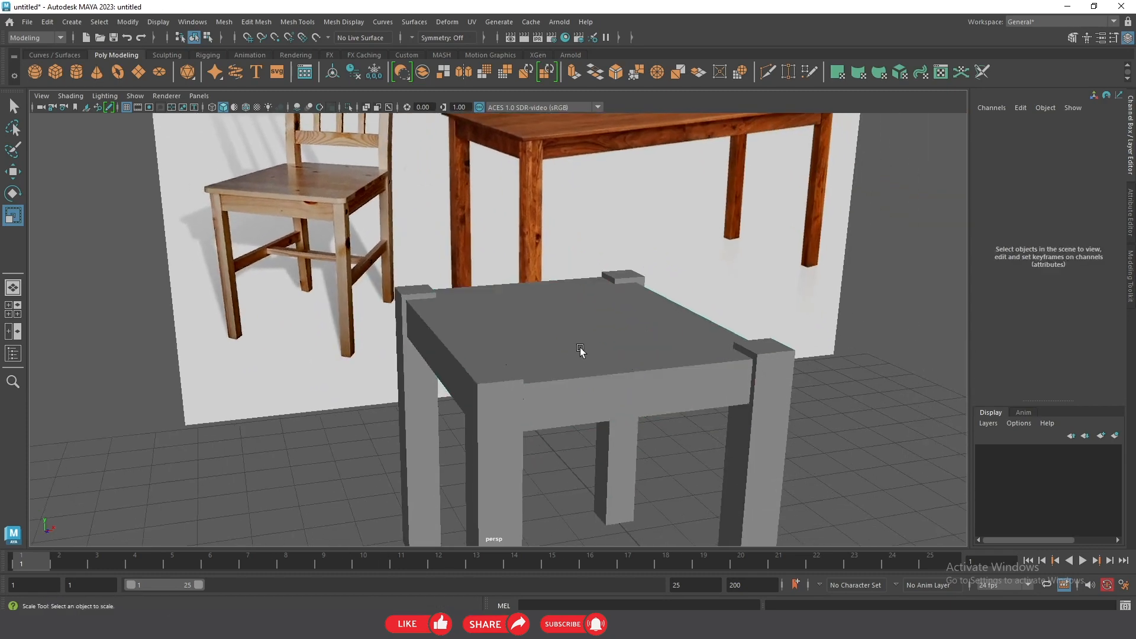
- Duplicate the slab above the original and scale the copy to about 0.185 in Y and 0.712 in X
key("ctrl+d")
key("w")
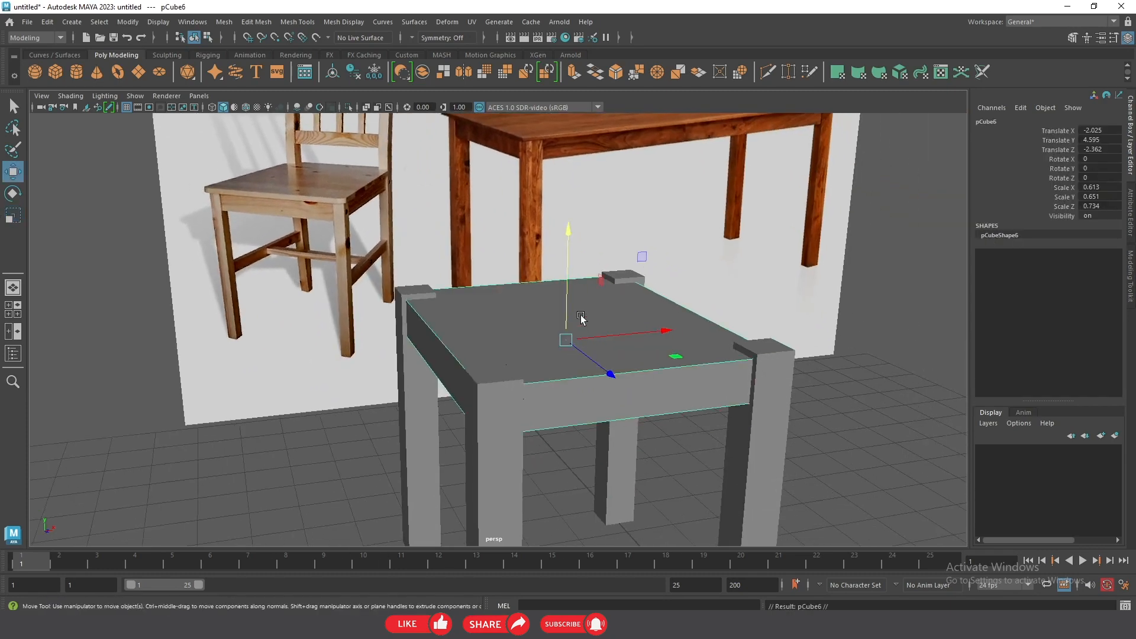
left_click_drag(566, 272, 567, 214)
left_click_drag(487, 274, 547, 280, "alt")
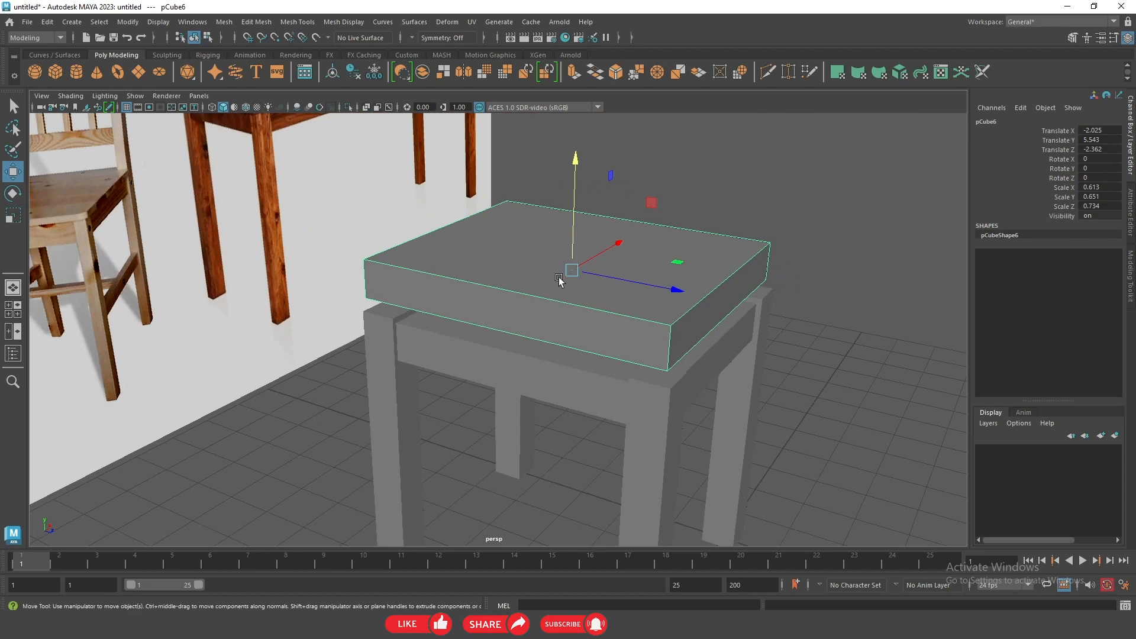
key("r")
left_click_drag(575, 165, 647, 282)
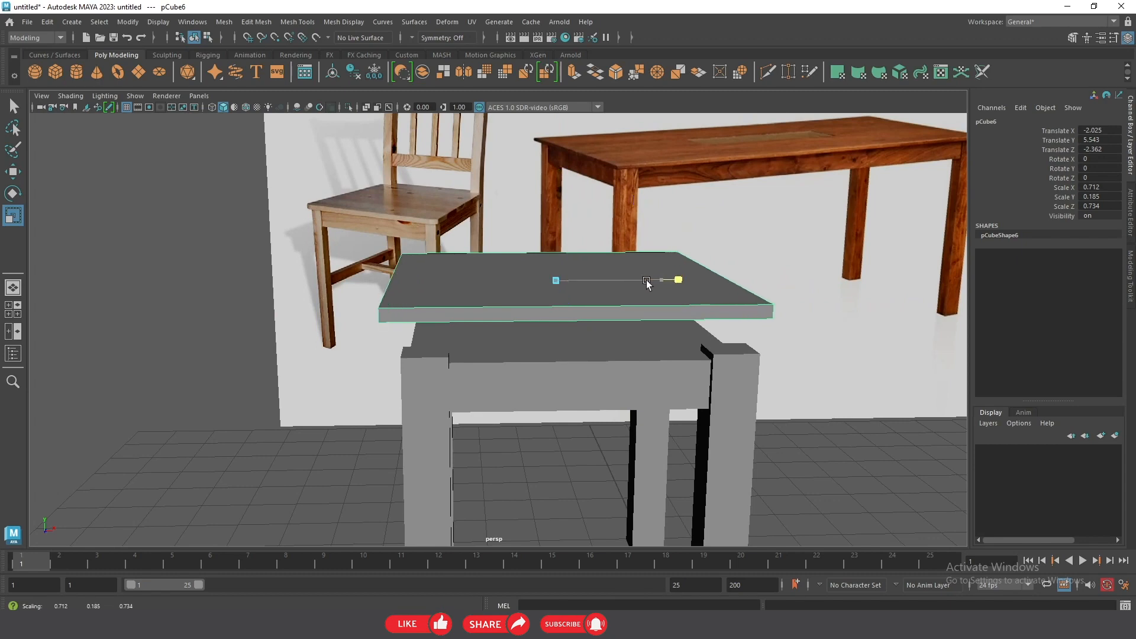
- Lower the thin top onto the legs at about Y 5.017 and scale it to about 0.79 along Z
key("w")
left_click_drag(556, 173, 653, 281)
key("r")
key("w")
key("r")
left_click(763, 266)
left_click_drag(763, 266, 697, 268, "alt")
left_click(644, 320)
left_click_drag(644, 321, 442, 343, "alt")
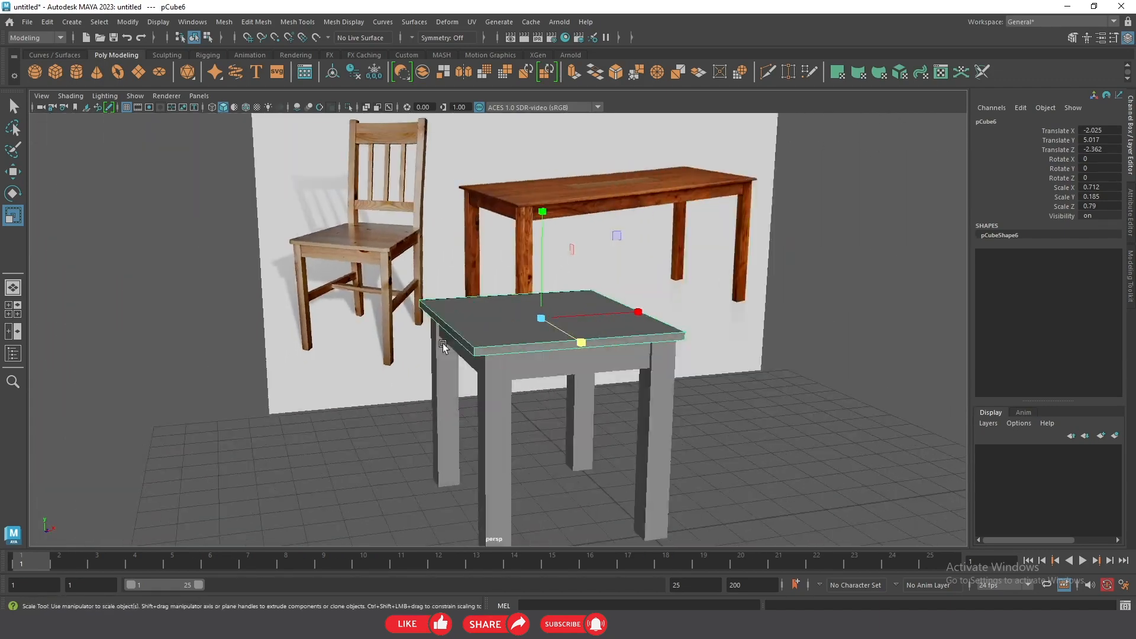
- Compare the assembled model with the chair reference from several sides
left_click(755, 355)
left_click_drag(755, 355, 677, 244, "alt")
left_click(599, 351)
left_click(809, 257)
left_click_drag(436, 253, 366, 402, "alt")
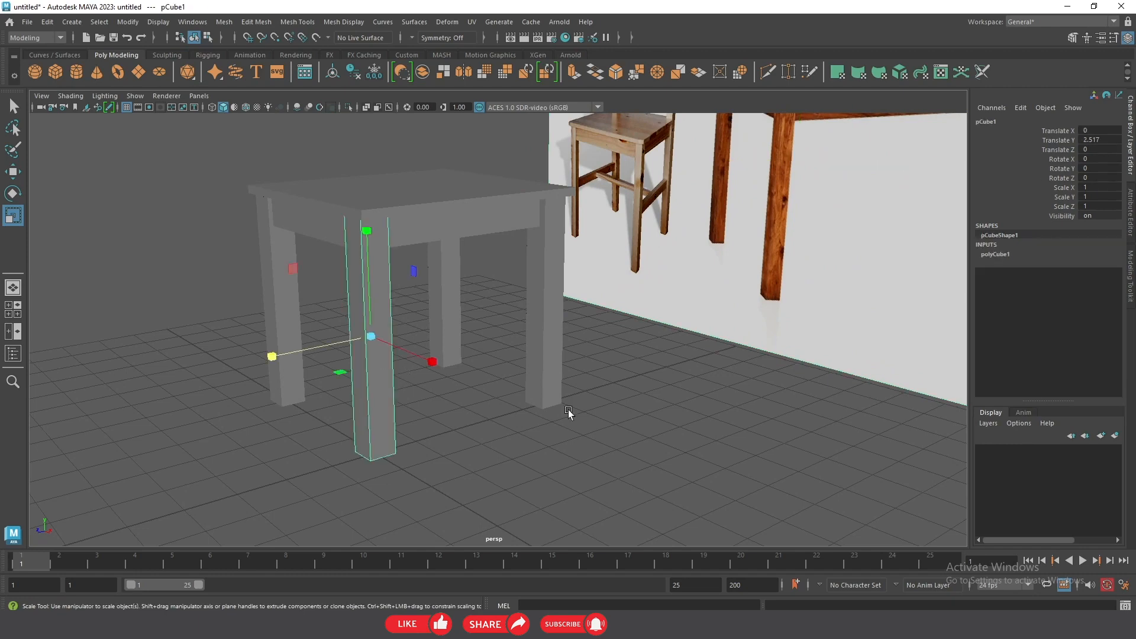
left_click(537, 413)
left_click_drag(537, 413, 474, 411, "alt")
- Set the depth of the leg at the origin to 0.3
left_click(350, 391)
left_click_drag(373, 400, 423, 414, "alt")
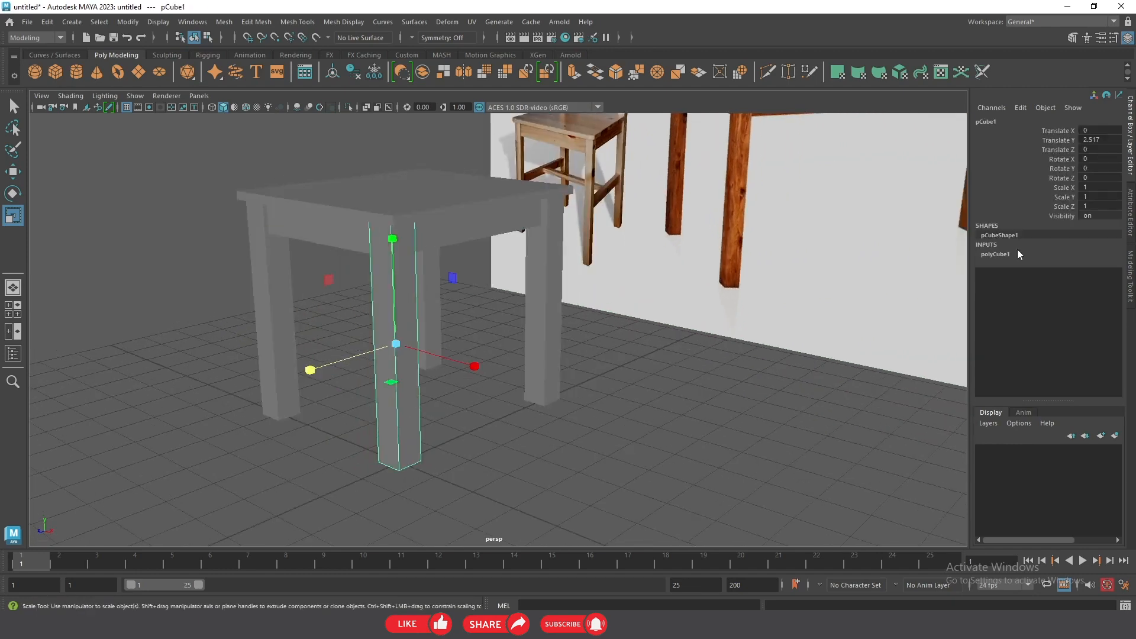
left_click(1004, 255)
left_click_drag(375, 332, 333, 340, "alt")
left_click_drag(1099, 294, 1105, 294, "ctrl")
key("ctrl+z")
type("0")
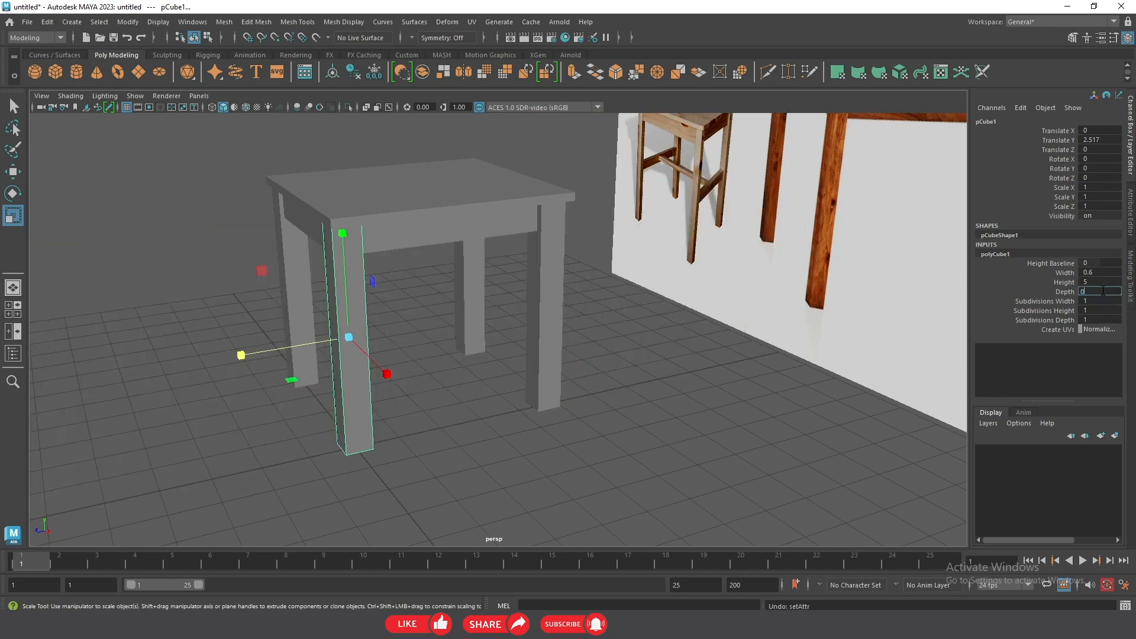
type(".3")
key("Return")
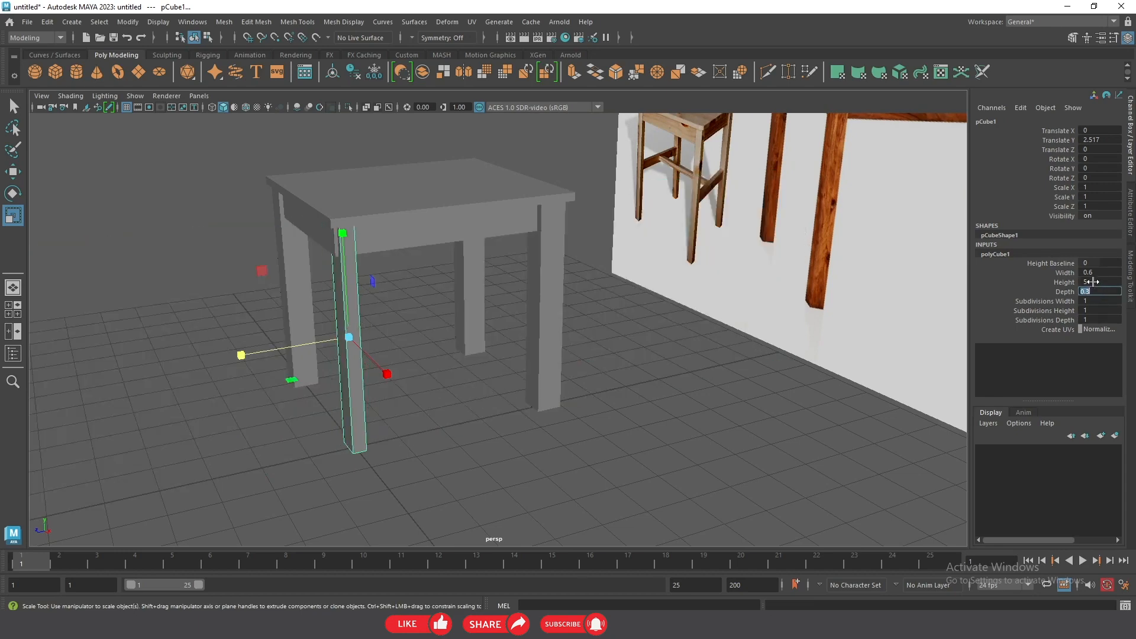
- Try a depth of 0.5 and widths of 0.5 and 0.54 on the leg at the origin
left_click_drag(434, 296, 485, 295, "alt")
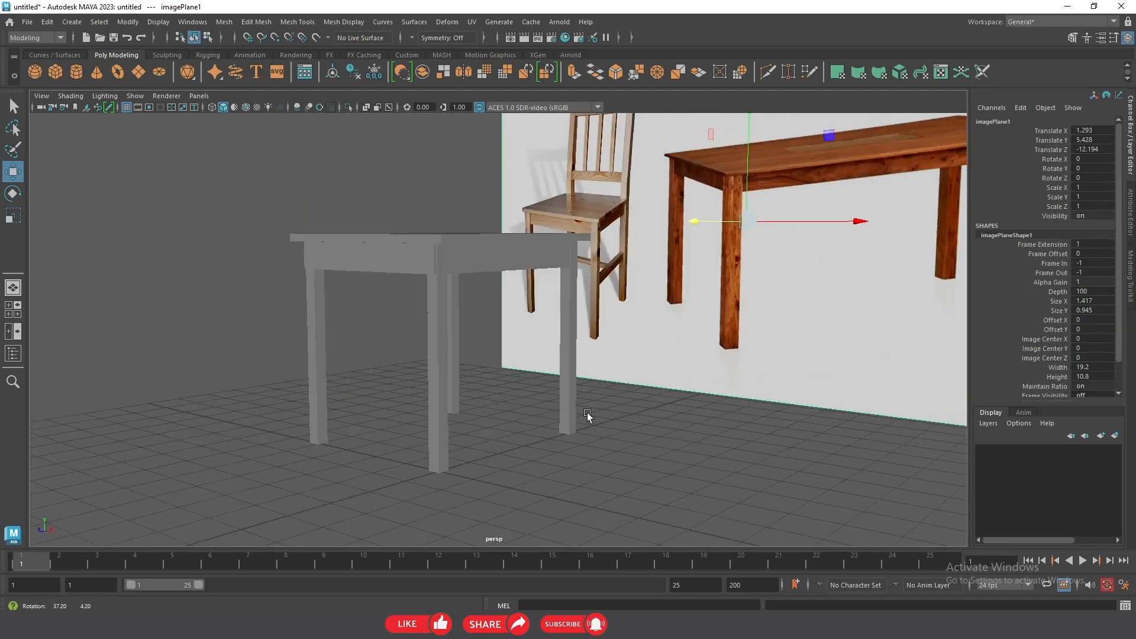
left_click_drag(587, 417, 526, 405, "alt")
left_click(485, 414)
mouse_move(620, 422)
left_mouse_down("alt")
mouse_move(553, 435)
mouse_move(601, 432)
left_mouse_up("alt")
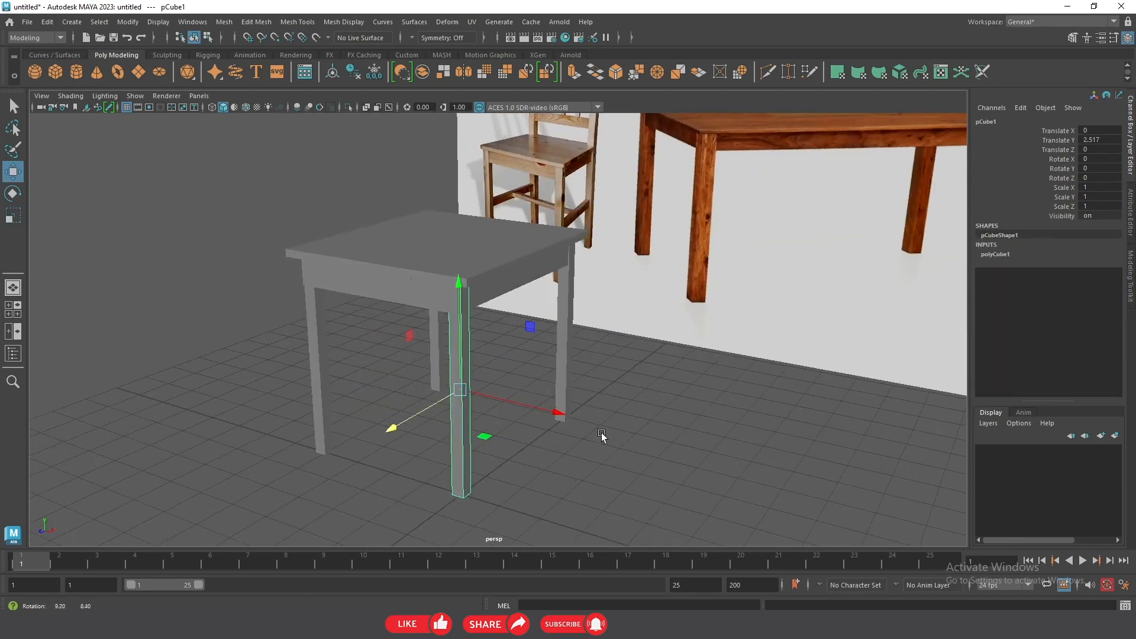
left_click(1018, 254)
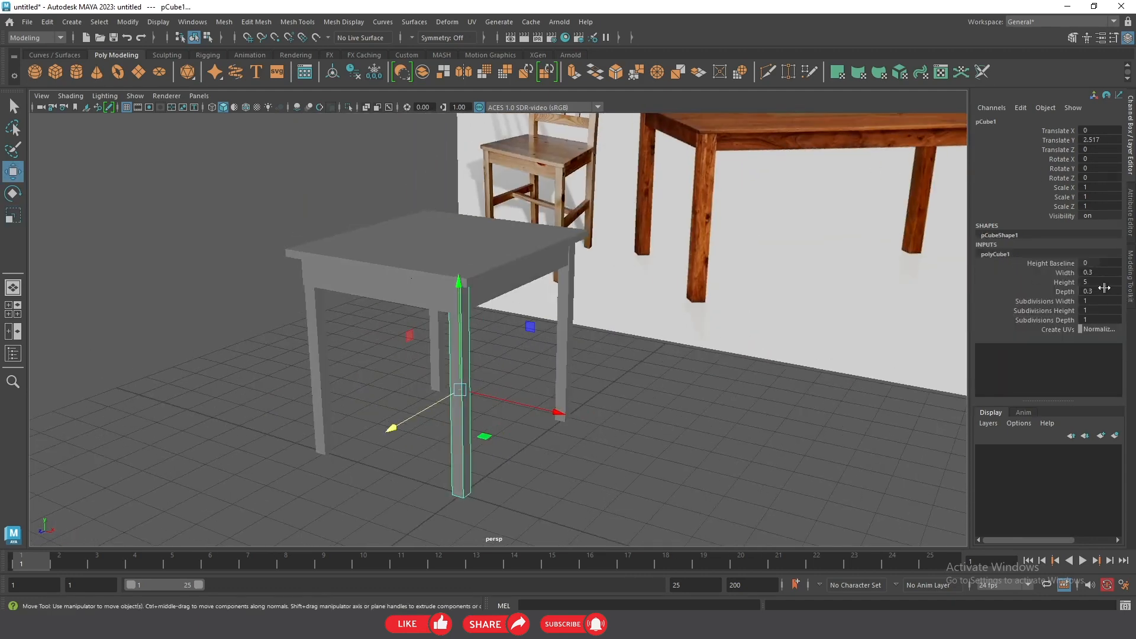
key("Return")
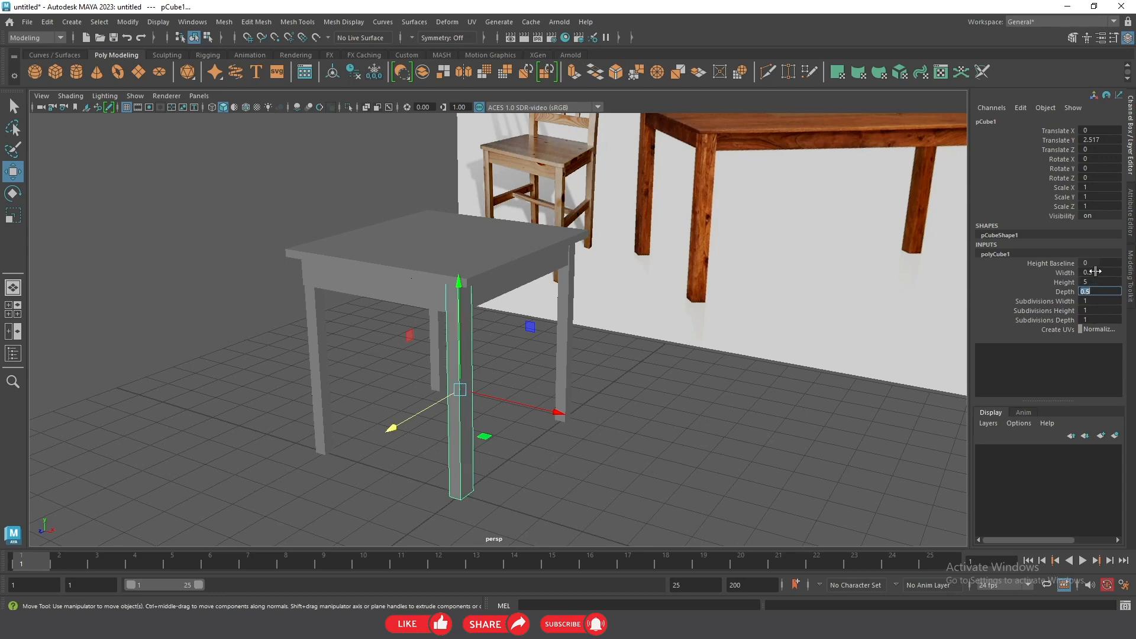
left_click(1096, 271)
type("0.5")
key("Return")
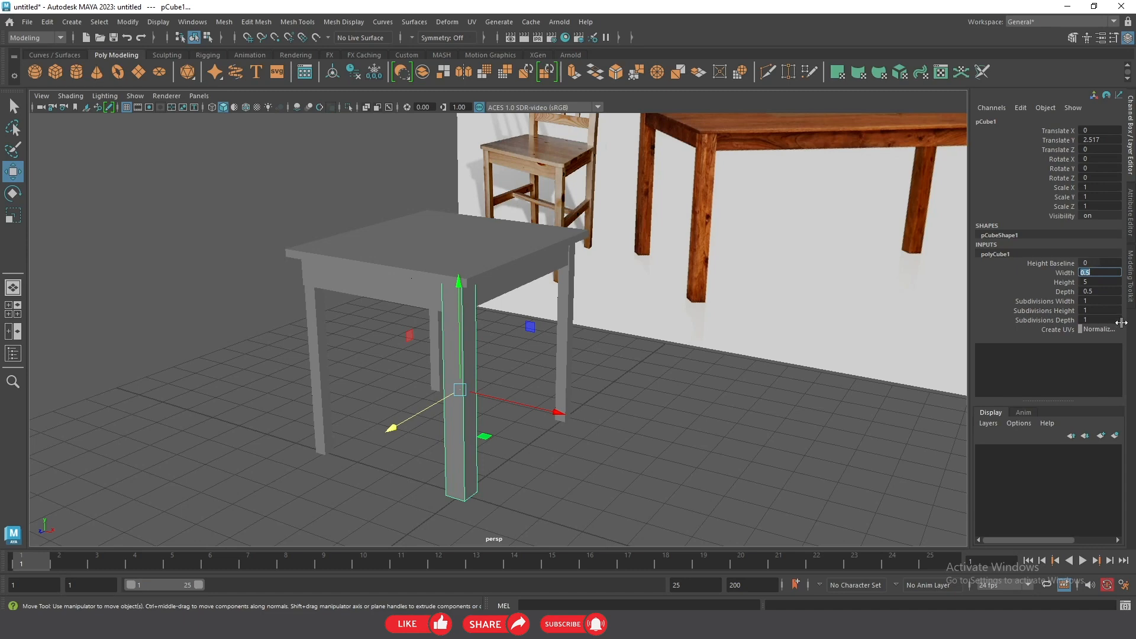
type("0.54")
key("Return")
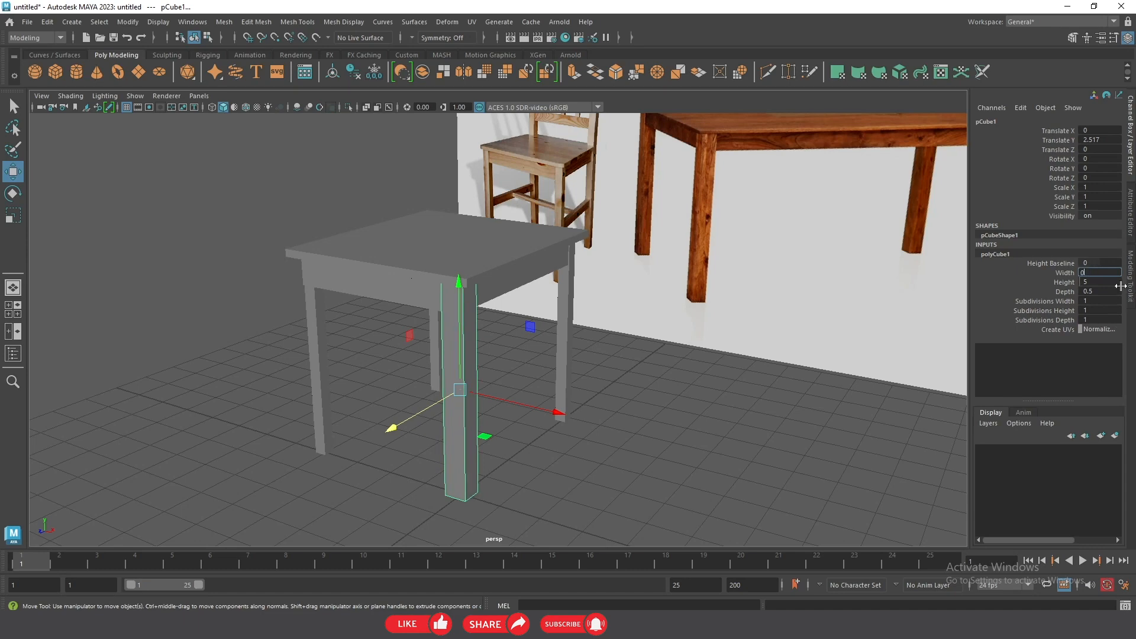
- Set both the width and depth of the leg at the origin to 0.4
type("0.4")
key("Return")
mouse_move(627, 399)
left_mouse_down("alt")
mouse_move(702, 398)
mouse_move(614, 398)
left_mouse_up("alt")
left_click(1101, 292)
type("0.4")
key("Return")
- Delete the three other thin legs, keeping only the resized leg at the origin
left_click(676, 449)
scroll(296, 387, "down", 4)
left_click_drag(295, 387, 431, 393, "alt")
scroll(549, 444, "up", 4)
left_click_drag(549, 444, 556, 475, "alt")
left_click_drag(377, 375, 379, 375)
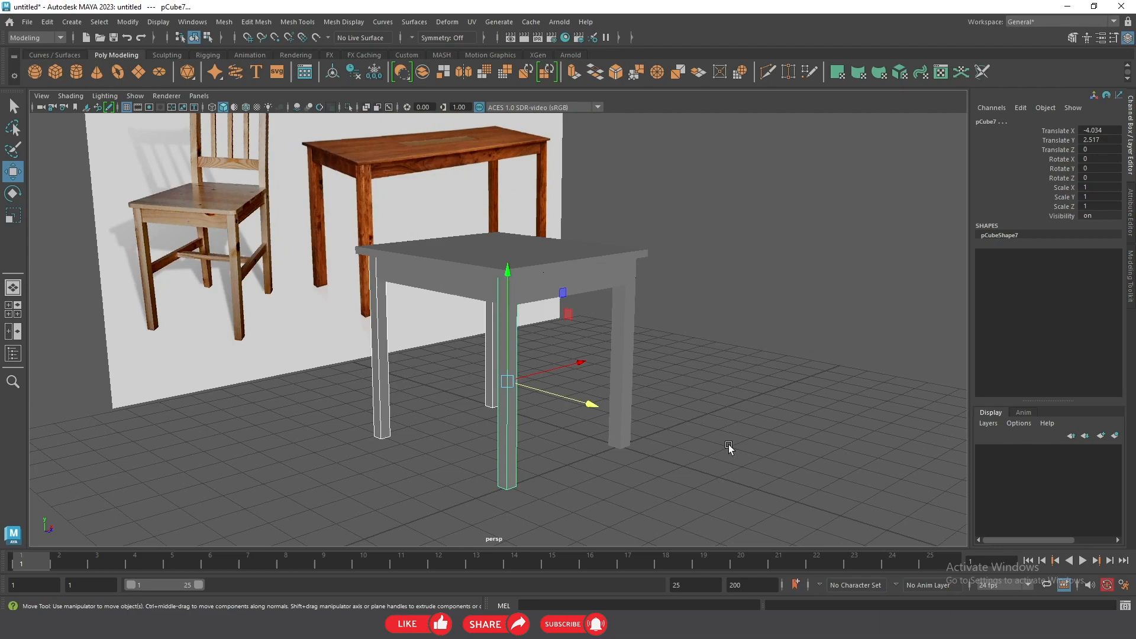
key("Delete")
- Duplicate the resized leg and move the copy along X under the neighbouring corner of the top
left_click_drag(705, 340, 541, 400)
key("ctrl+d")
left_click_drag(675, 338, 619, 262)
left_click_drag(682, 278, 801, 441, "alt")
left_click(801, 441)
- Duplicate the two legs together and move the copies along Z under the opposite two corners
left_click_drag(723, 406, 423, 477)
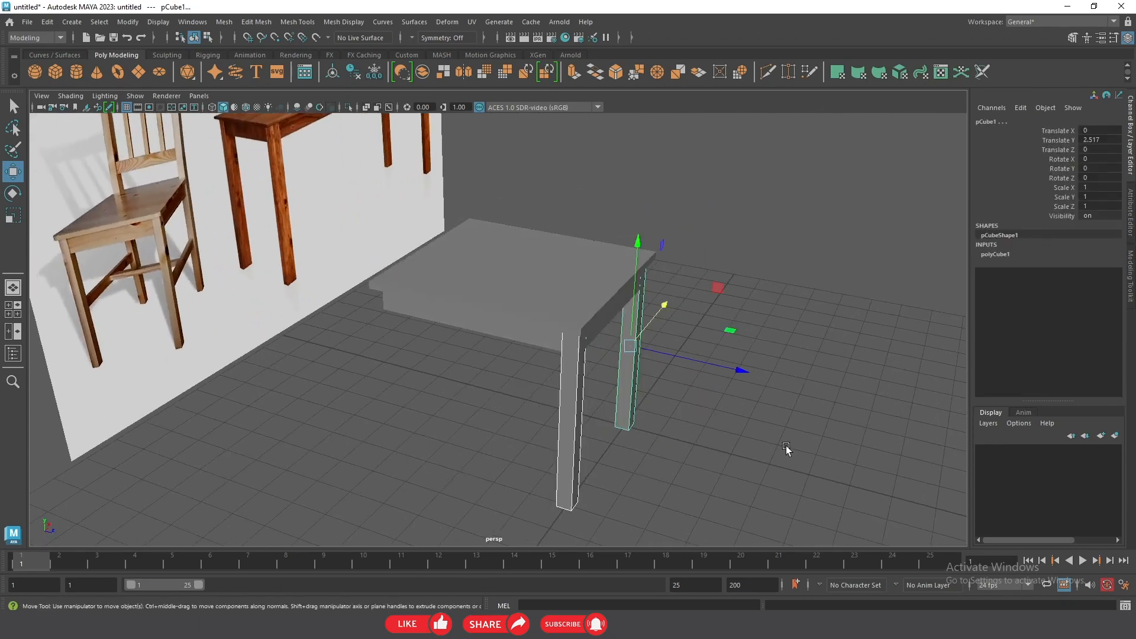
middle_click_drag(699, 473, 742, 362, "alt")
key("ctrl+d")
left_click_drag(732, 324, 552, 290)
left_click(810, 332)
left_click_drag(809, 332, 525, 280, "alt")
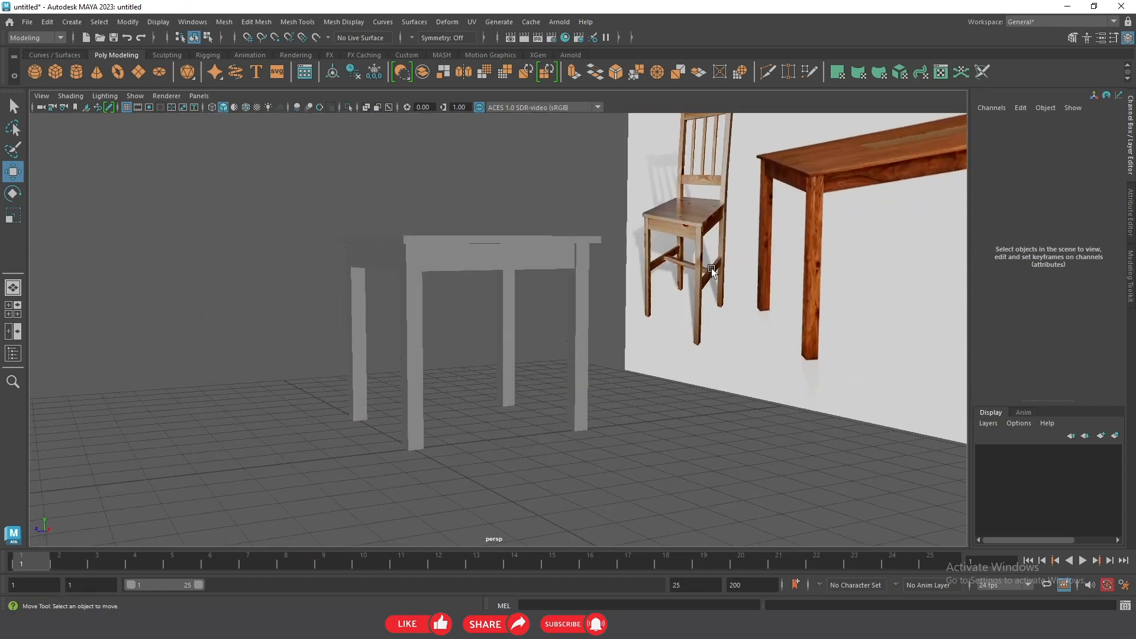
left_click_drag(477, 365, 521, 368, "alt")
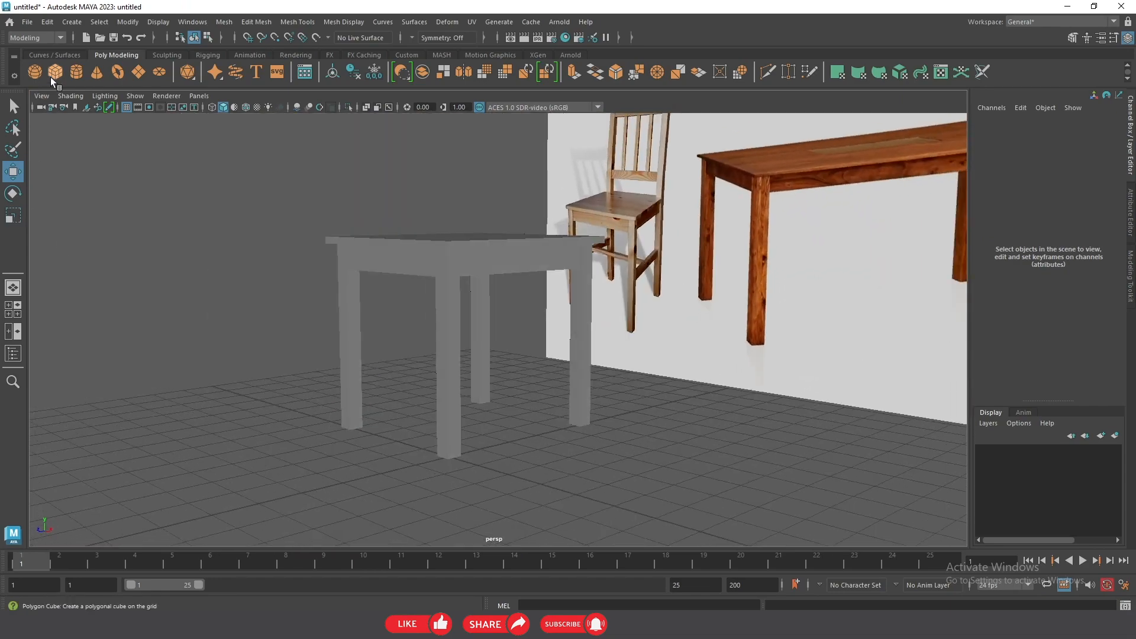
- Create a polygon cube, lengthen it along Z and place it between two legs at about Y 2.088, Z -2.339
right_click_drag(472, 328, 475, 448, "shift")
left_click_drag(445, 388, 570, 241)
key("r")
left_click_drag(266, 385, 54, 370)
left_click_drag(293, 445, 328, 436, "alt")
key("w")
left_click_drag(307, 397, 347, 398)
- Scale the rail to about 0.328 in X, 0.516 in Y and 4.463 in Z to span the two legs
key("r")
left_click_drag(351, 400, 452, 408, "alt")
left_click_drag(641, 396, 529, 387)
left_click_drag(495, 325, 481, 391)
key("w")
scroll(451, 285, "up", 2)
key("r")
key("w")
key("r")
scroll(595, 451, "up", 3)
left_click_drag(648, 416, 623, 406)
middle_click_drag(669, 396, 649, 399, "alt")
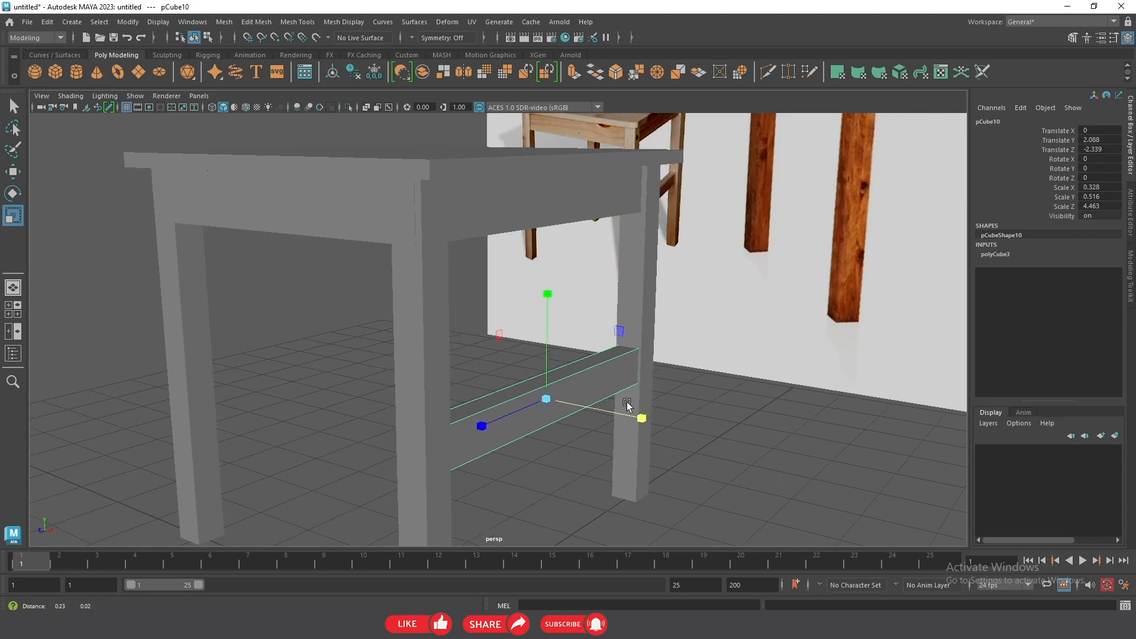
- Narrow the rail to about 0.296 in X and shift it to about X -0.037 within the legs
key("w")
mouse_move(636, 409)
left_mouse_down("alt")
mouse_move(597, 366)
mouse_move(616, 392)
mouse_move(648, 395)
left_mouse_up("alt")
key("r")
key("w")
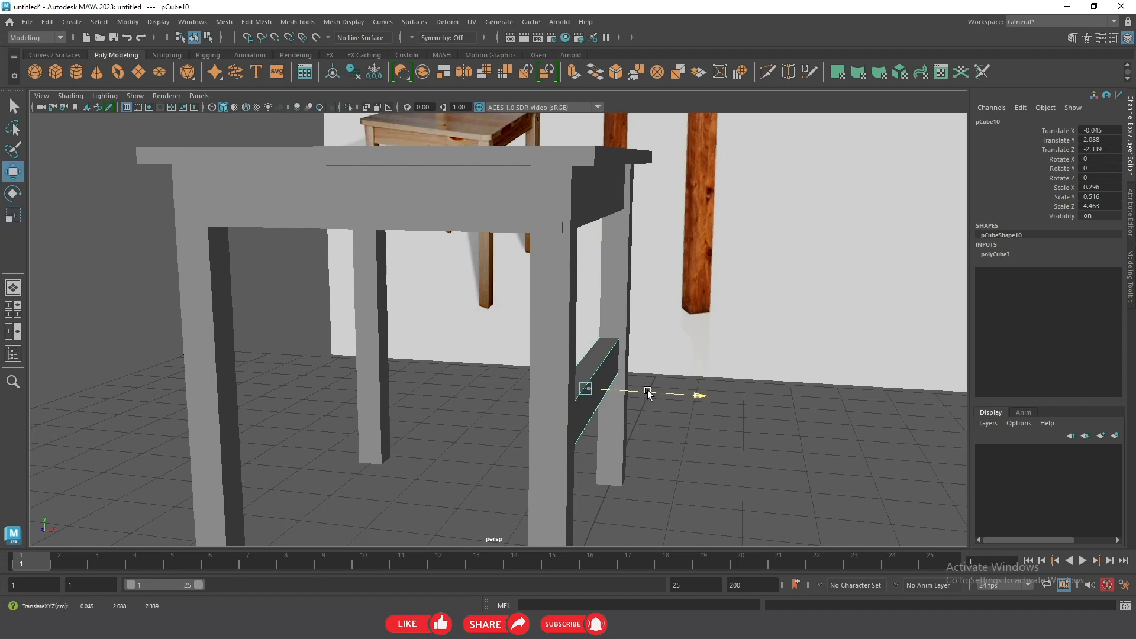
left_click(776, 469)
scroll(569, 423, "down", 5)
left_click_drag(569, 424, 613, 423, "alt")
- Reduce the rail's height to a Y scale of about 0.384
left_click(507, 377)
key("r")
left_click_drag(488, 297, 488, 315)
left_click(795, 480)
- Duplicate the rail and move the copy along X between the opposite pair of legs
left_click_drag(796, 480, 596, 398, "alt")
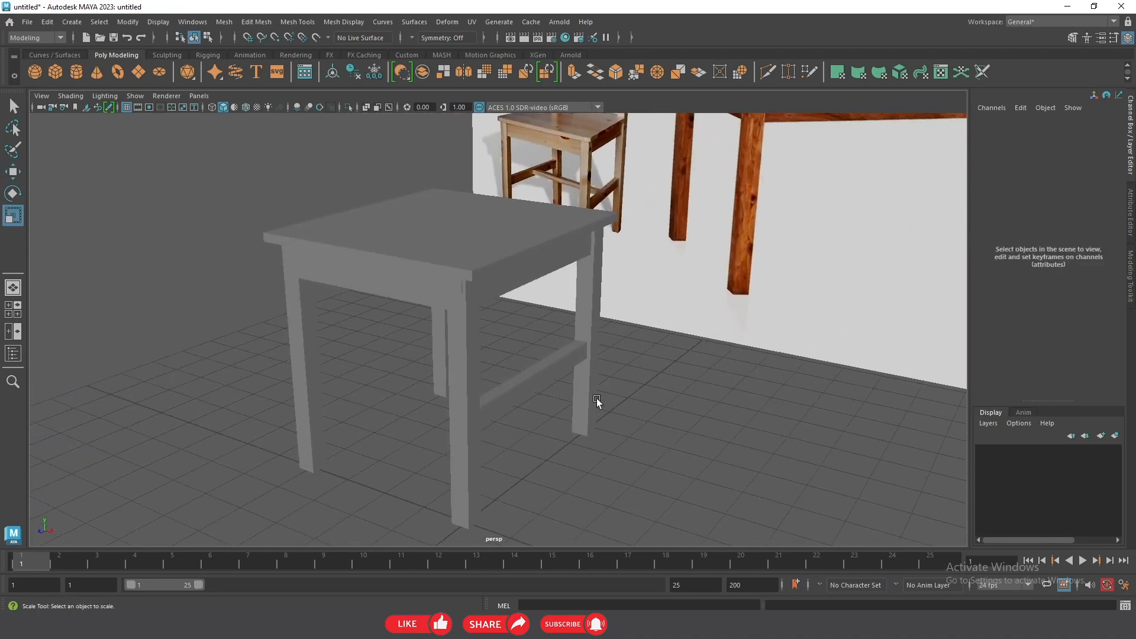
left_click_drag(587, 336, 566, 320, "alt")
left_click(569, 352)
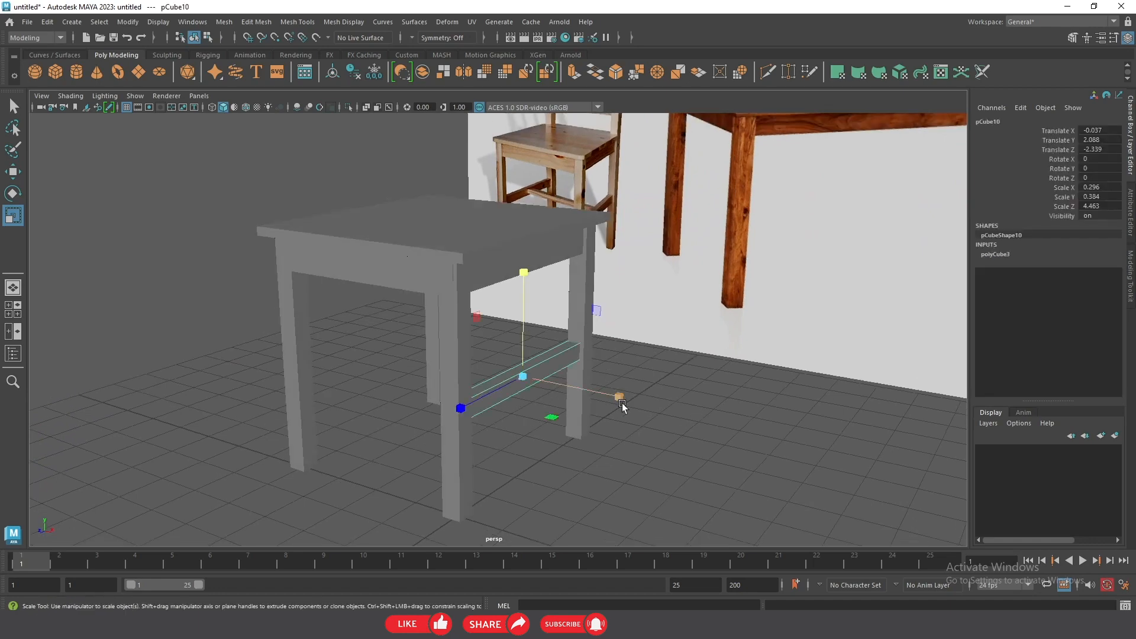
key("ctrl+d")
key("w")
left_click_drag(609, 397, 438, 372)
left_click(447, 453)
left_click_drag(447, 452, 683, 225, "alt")
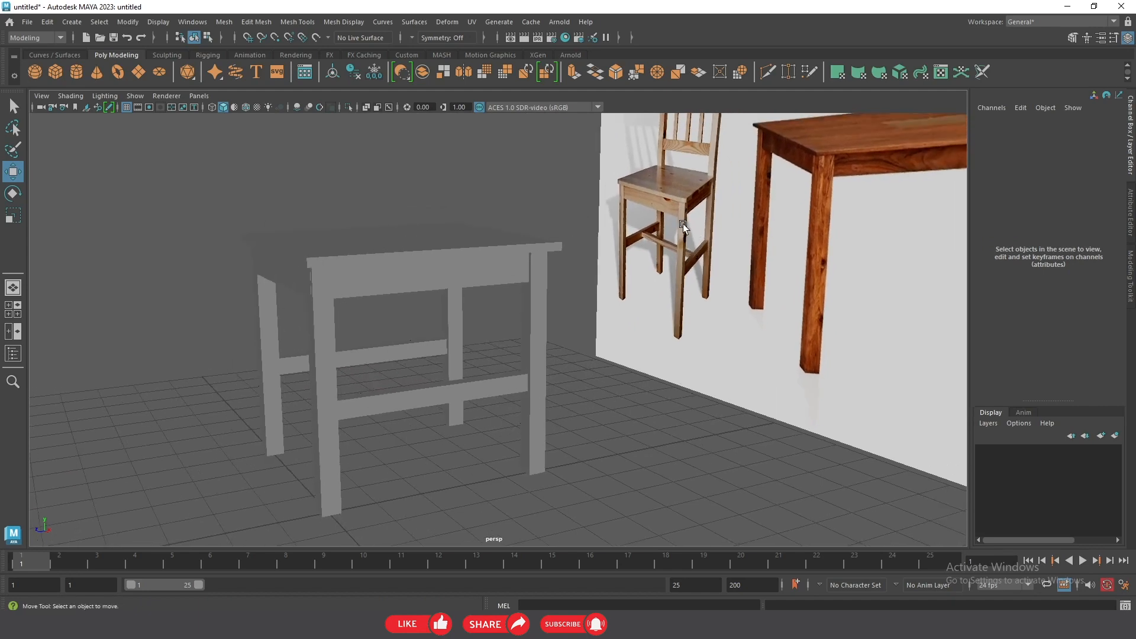
left_click_drag(541, 358, 474, 393, "alt")
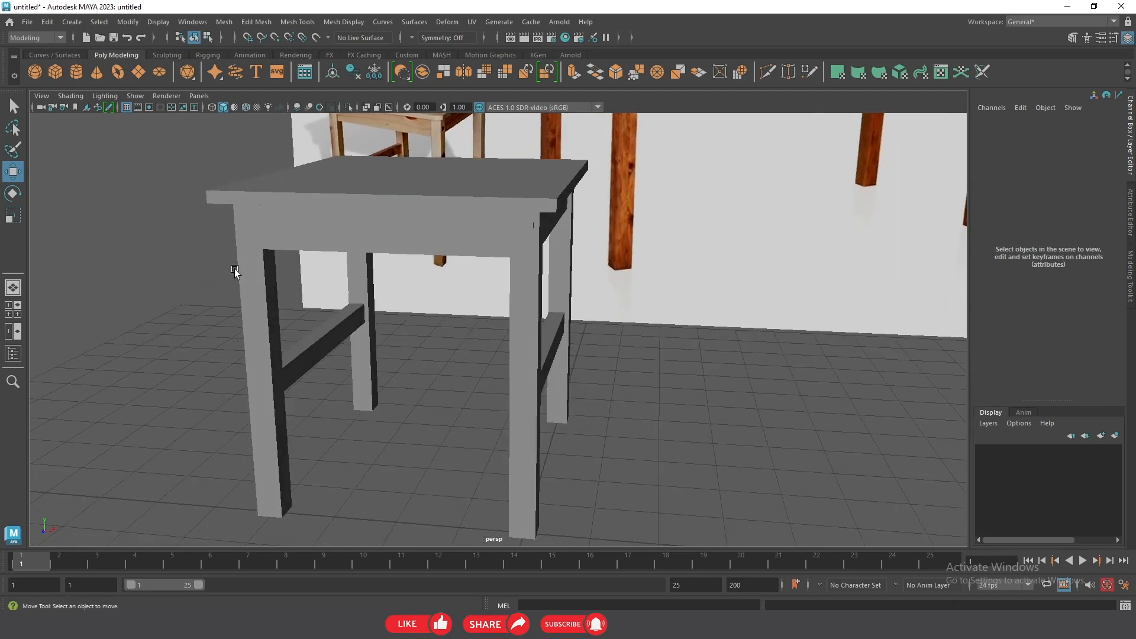
- Duplicate a side rail and move the copy along X to about -2.627, between the two side rails
left_click(307, 349)
key("ctrl+d")
middle_click_drag(368, 374, 468, 381)
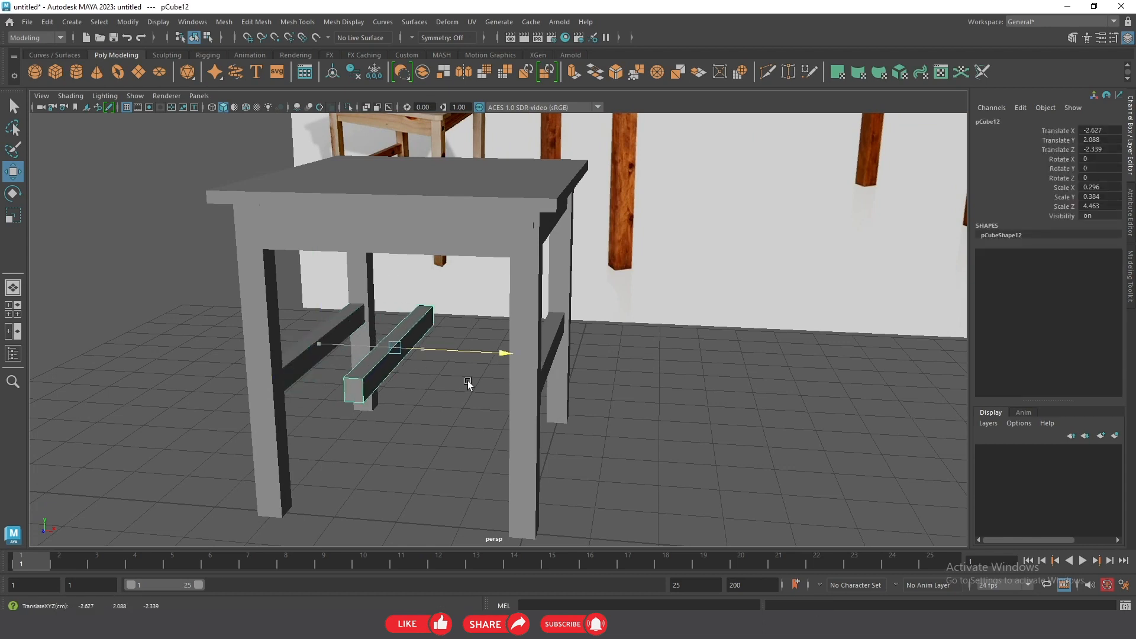
- Rotate the middle rail to -90 degrees in Y so it runs crosswise between the side rails
key("e")
left_click_drag(468, 381, 391, 375)
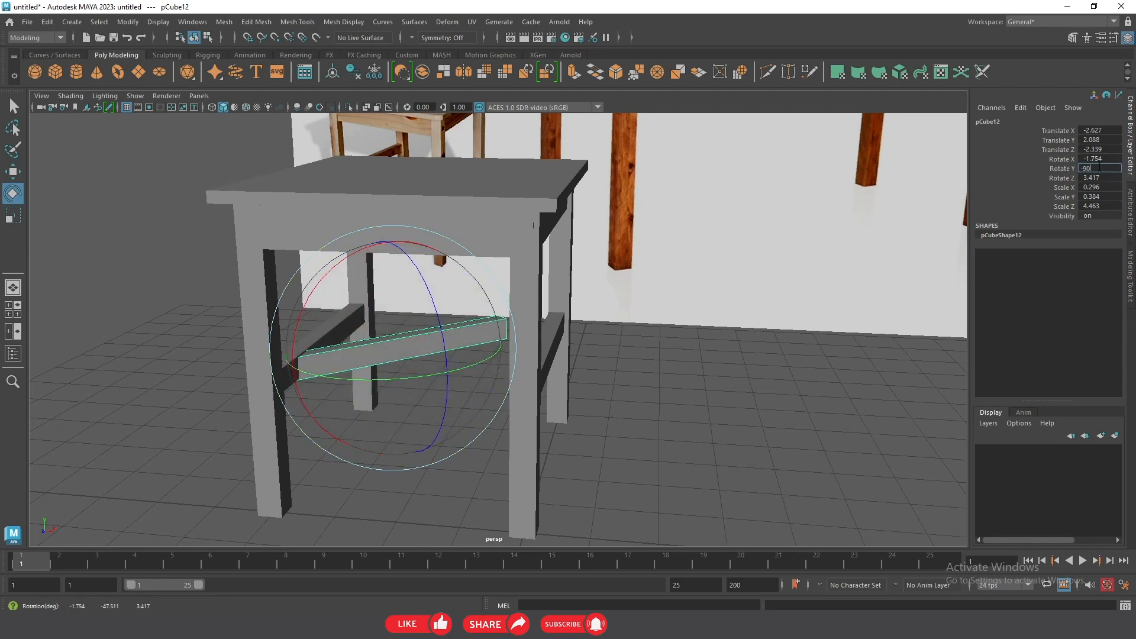
key("Return")
left_click(637, 395)
left_click_drag(508, 441, 594, 455, "alt")
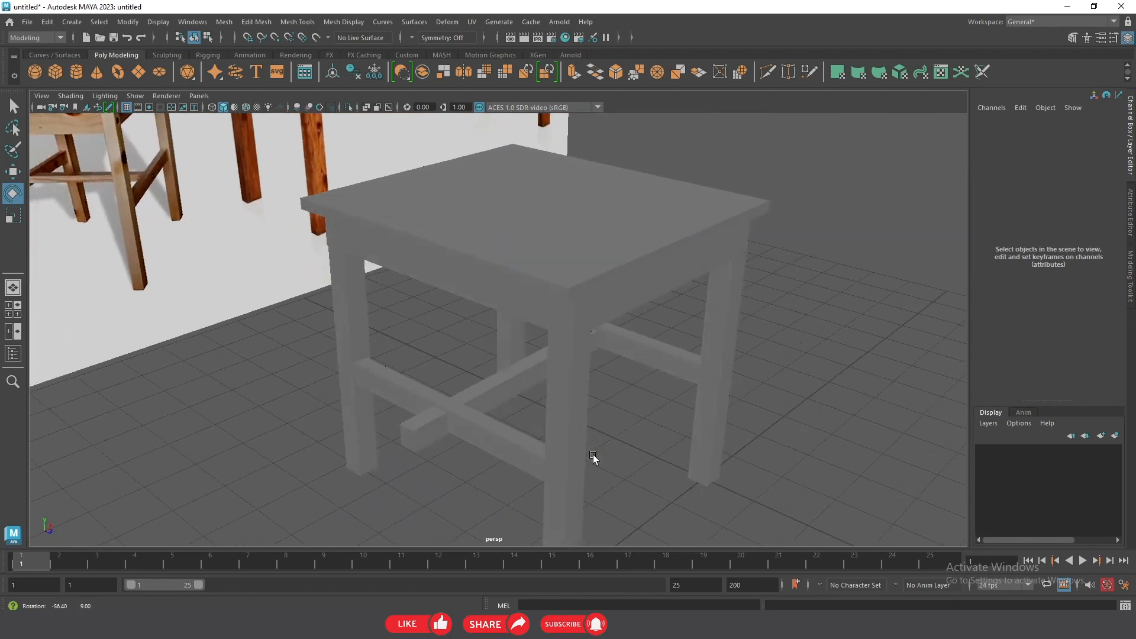
- Shorten the crosswise middle rail to a Z scale of about 4.291 and move it along X to about -1.991
left_click(489, 387)
key("w")
left_click_drag(539, 369, 446, 377)
key("r")
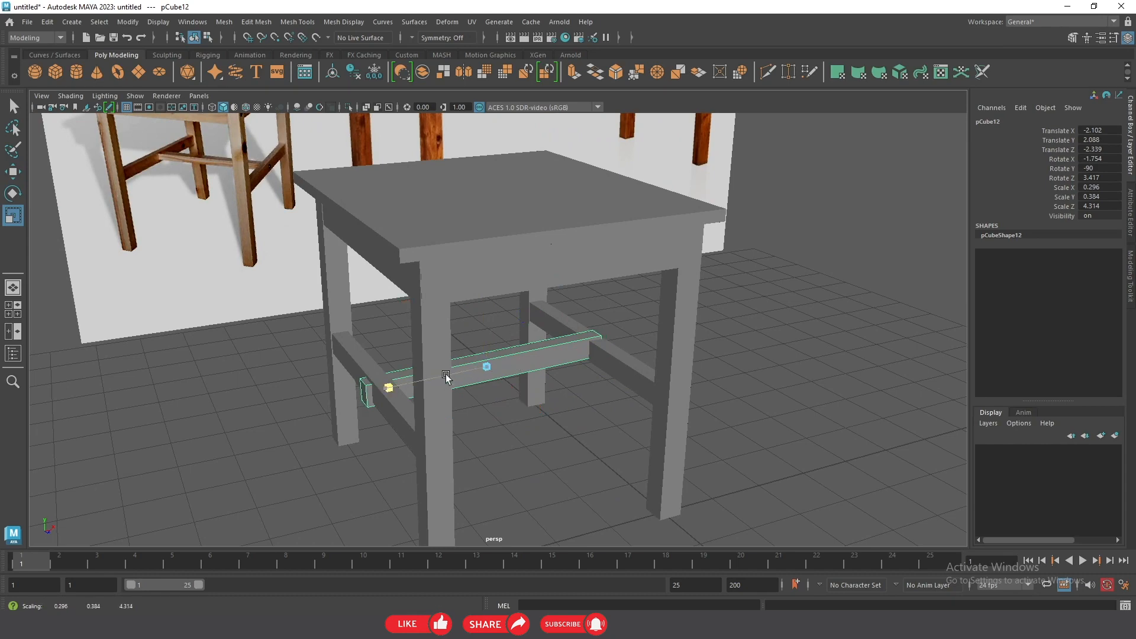
key("w")
left_click_drag(524, 359, 526, 359)
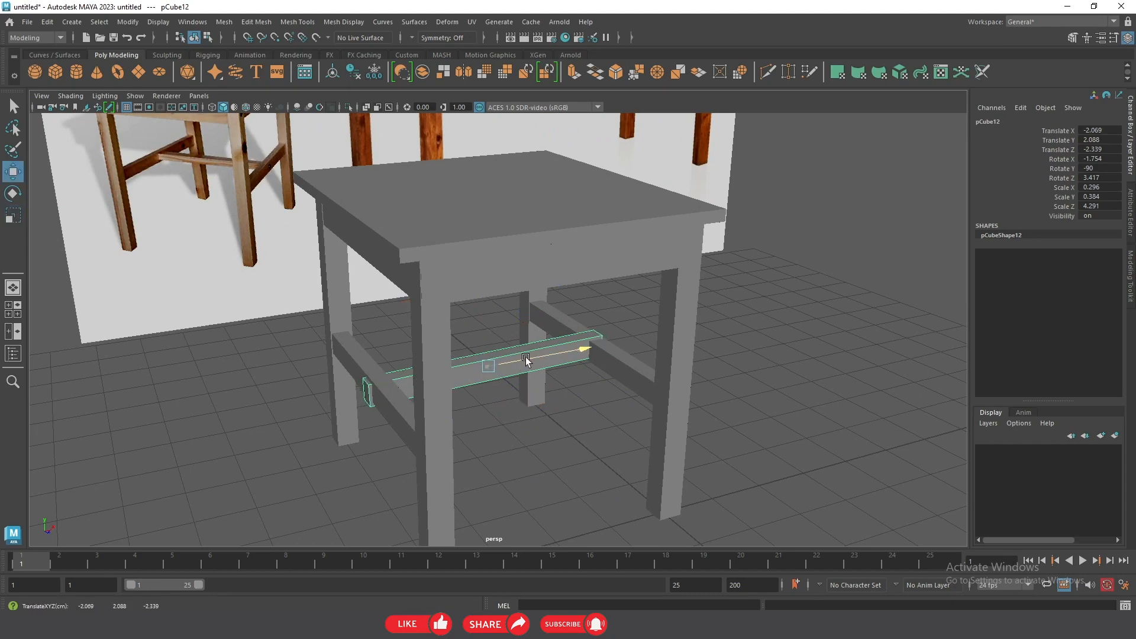
left_click_drag(612, 363, 556, 347, "alt")
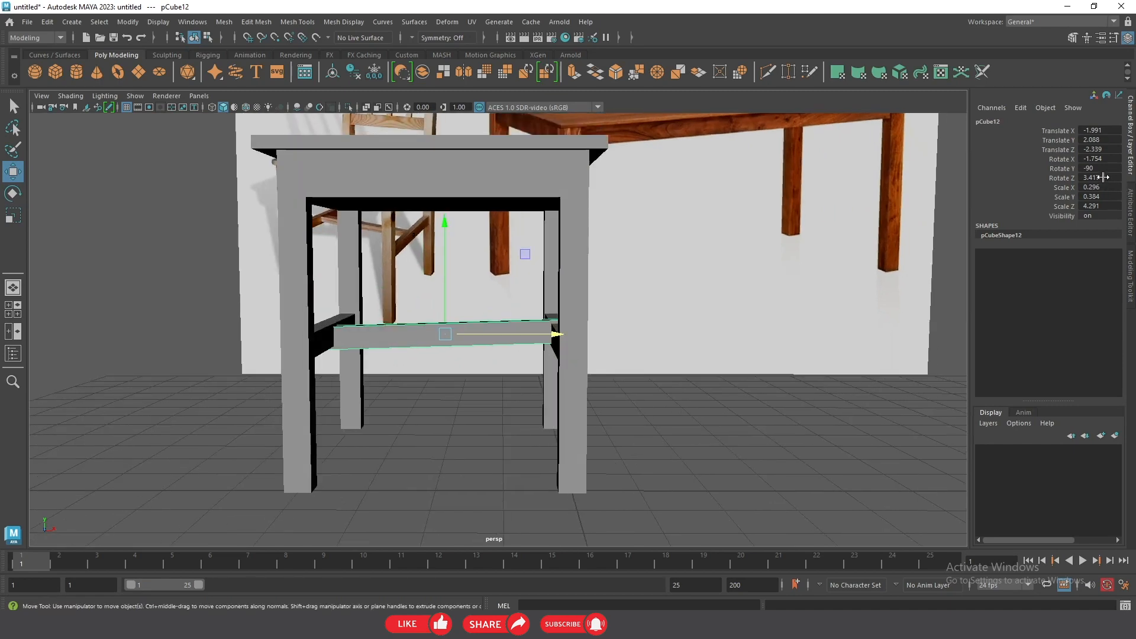
- Level the middle rail by setting its Rotate Z and Rotate X values to 0
type("0")
key("Return")
type("0")
key("Return")
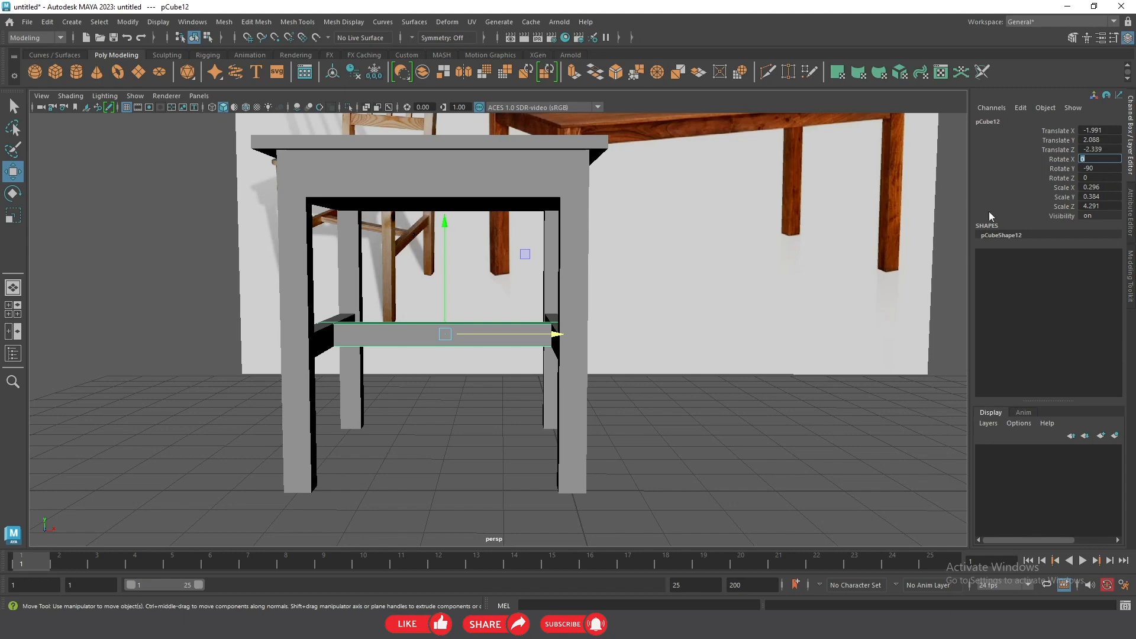
left_click(643, 422)
- Lengthen the middle rail slightly along its own length so it spans the gap between the two side rails
left_click_drag(643, 422, 552, 445, "alt")
left_click_drag(614, 432, 445, 378, "alt")
left_click(515, 332)
key("r")
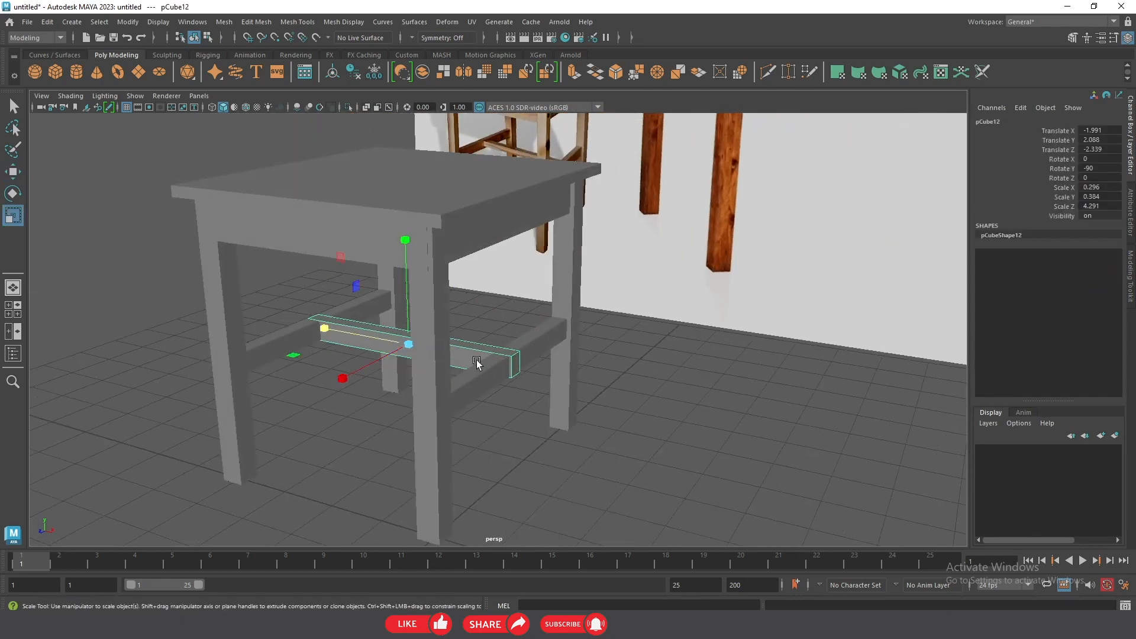
left_click_drag(374, 336, 367, 335)
left_click(595, 432)
left_click_drag(595, 432, 535, 385, "alt")
- Reduce the height of the crosswise middle rail by scaling it down in Y
right_click_drag(535, 385, 742, 404, "alt")
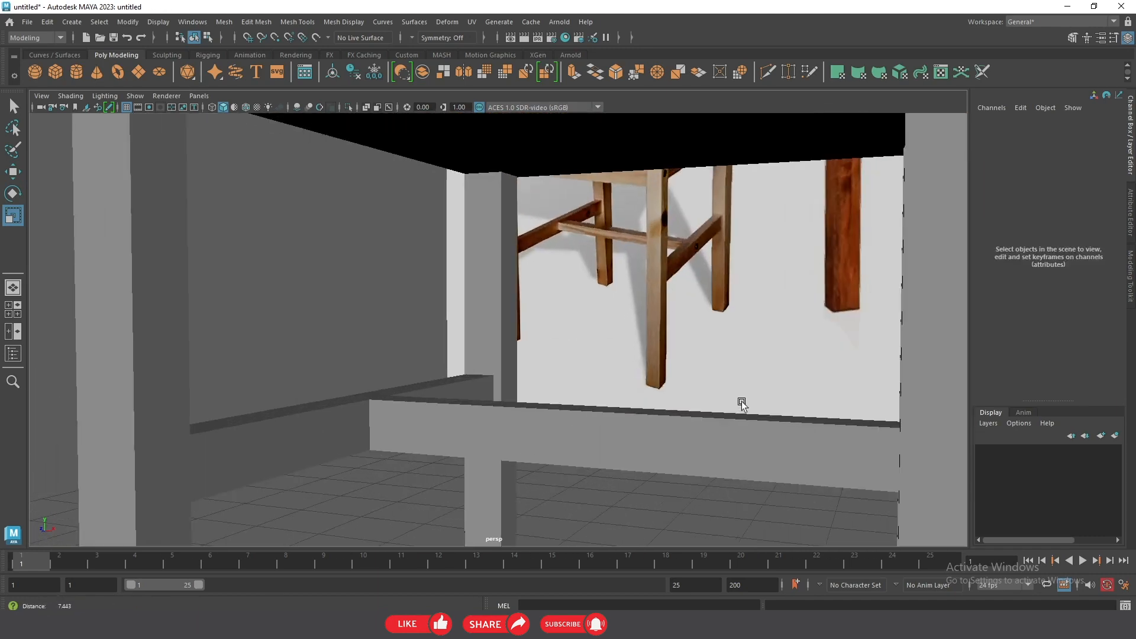
left_click(512, 430)
left_click_drag(617, 353, 613, 372)
right_click_drag(613, 373, 305, 488, "alt")
left_click_drag(304, 488, 540, 489, "alt")
- Select both side rails and reduce their height together by scaling them in Y
left_click(691, 371)
left_click(665, 350, "shift")
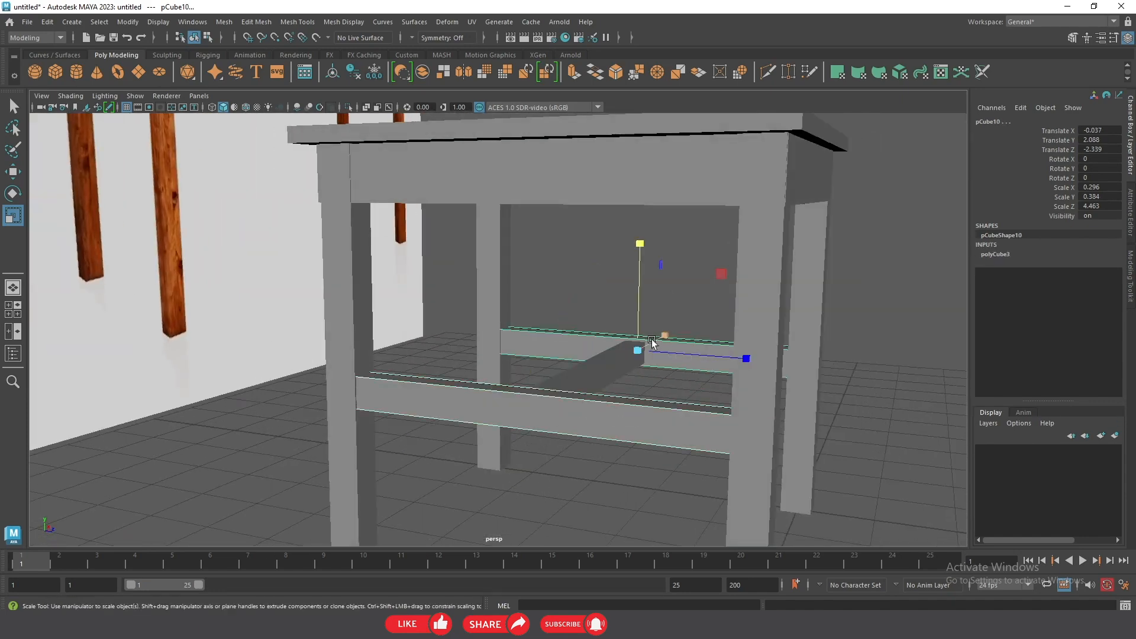
left_click_drag(637, 268, 480, 403)
left_click(626, 279)
- Create a polygon cube for the backrest and move it to about X 3.138, Y 5.96, Z -1.853
scroll(472, 404, "up", 8)
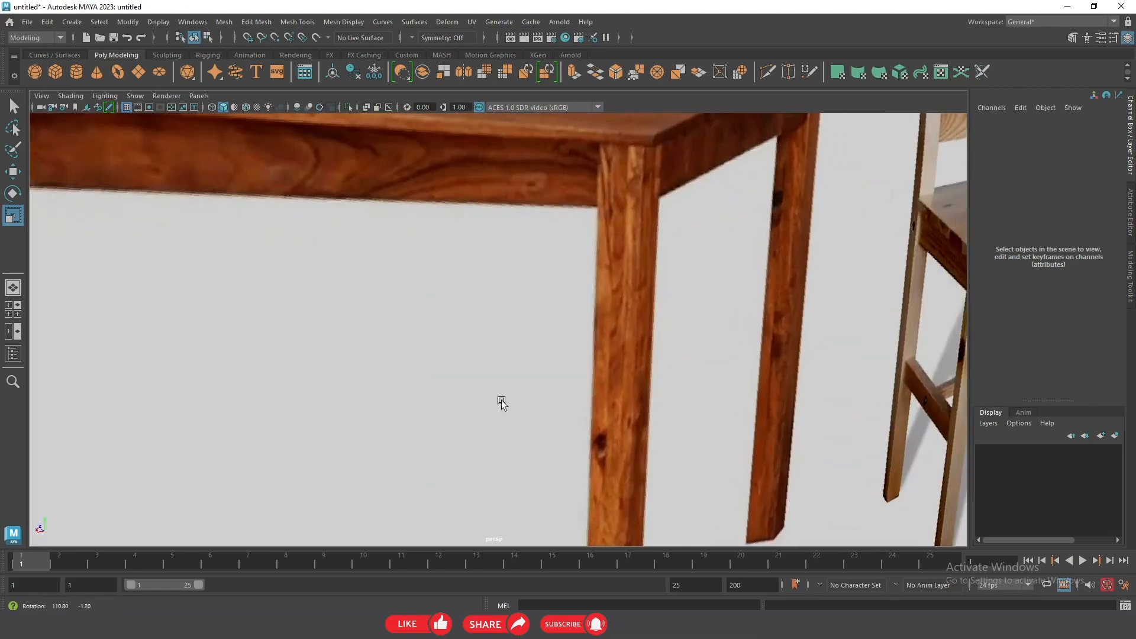
scroll(499, 401, "down", 6)
left_click_drag(529, 396, 573, 364, "alt")
left_click_drag(595, 453, 538, 415, "alt")
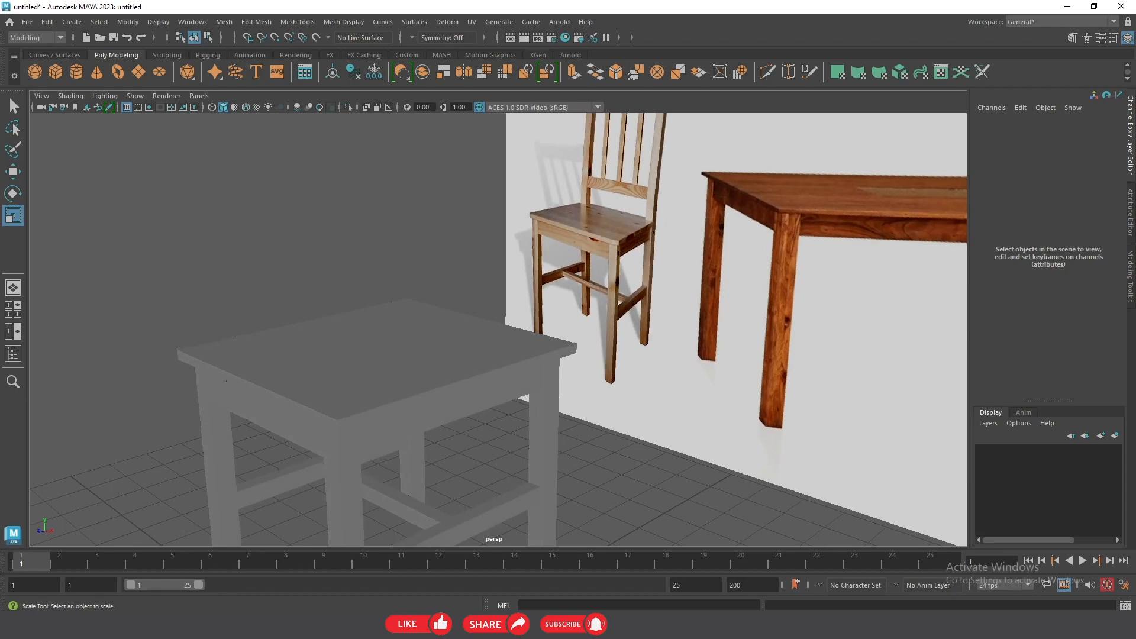
left_click_drag(660, 449, 581, 441, "alt")
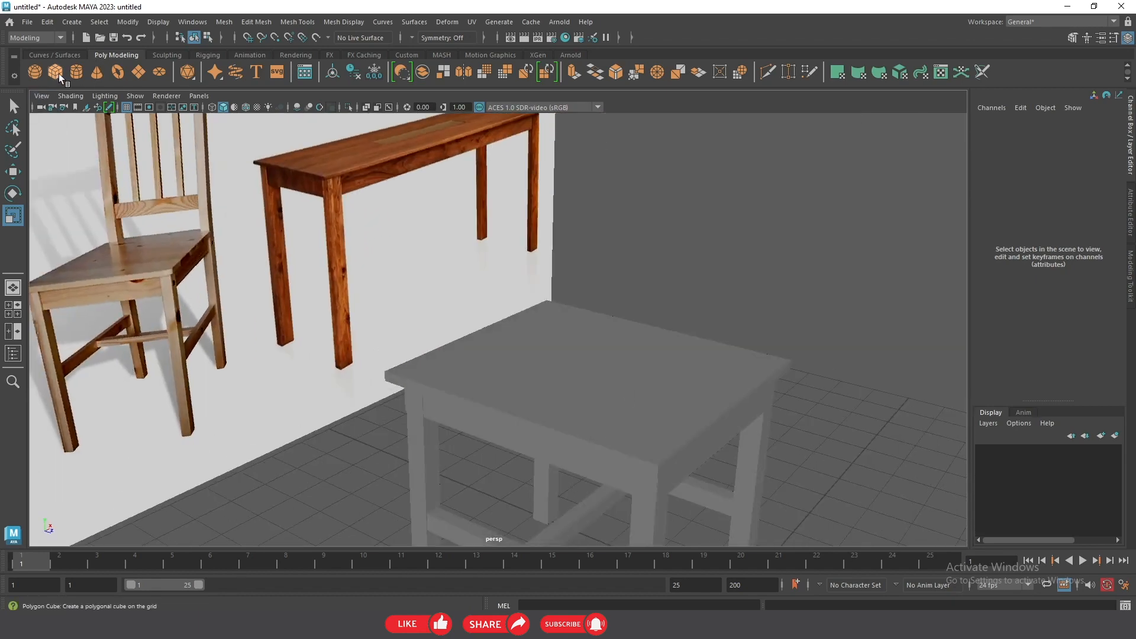
left_click(55, 71)
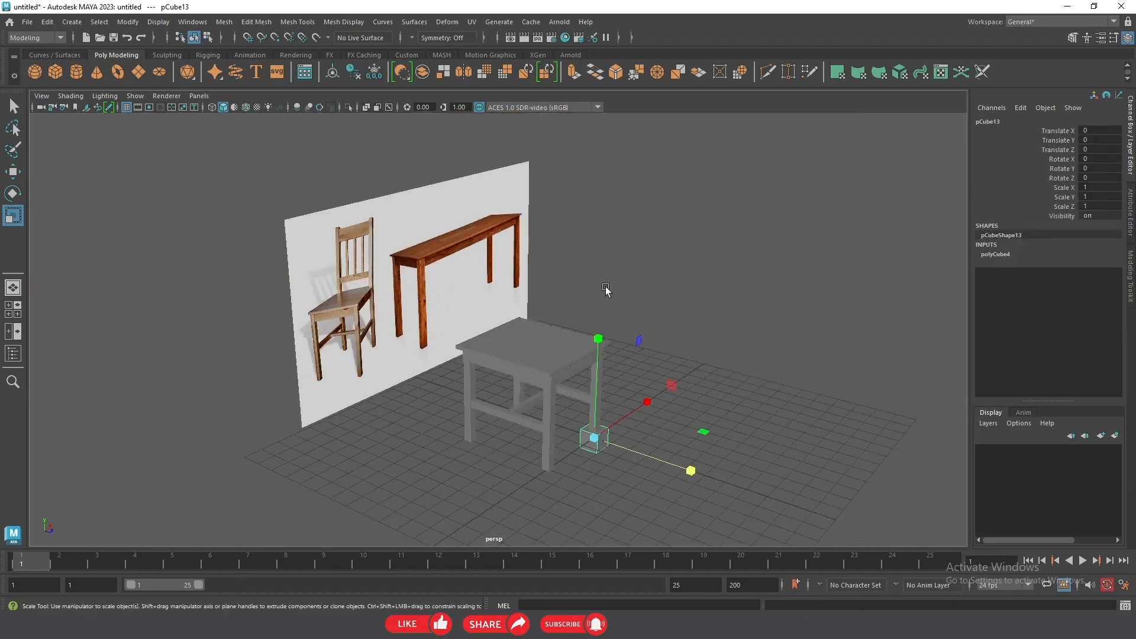
key("w")
left_click_drag(582, 340, 410, 357)
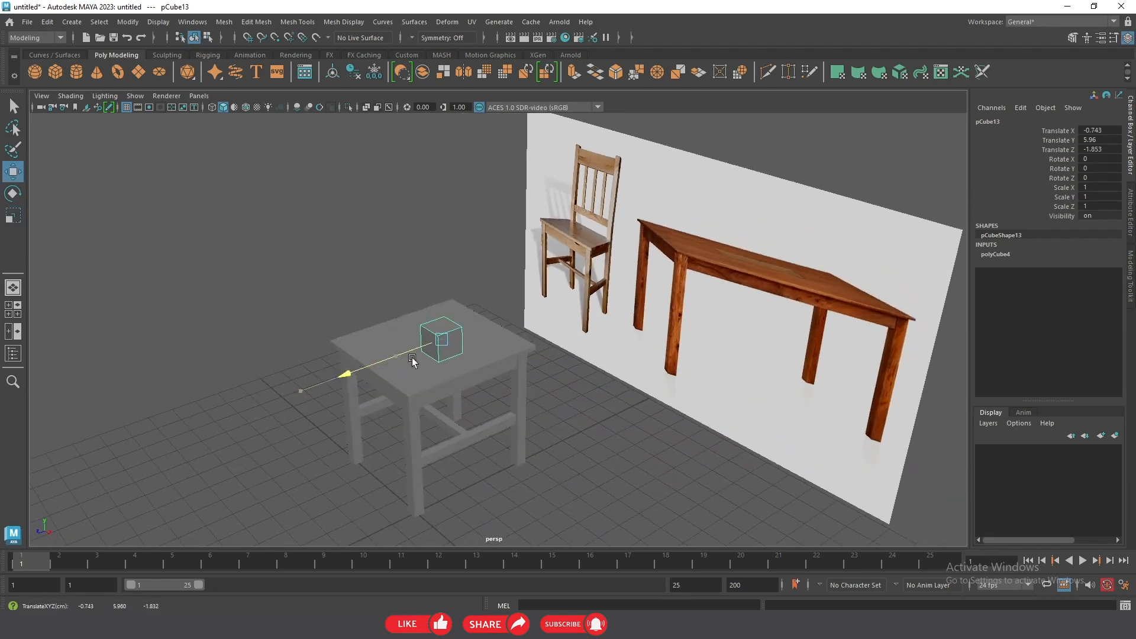
scroll(499, 376, "up", 4)
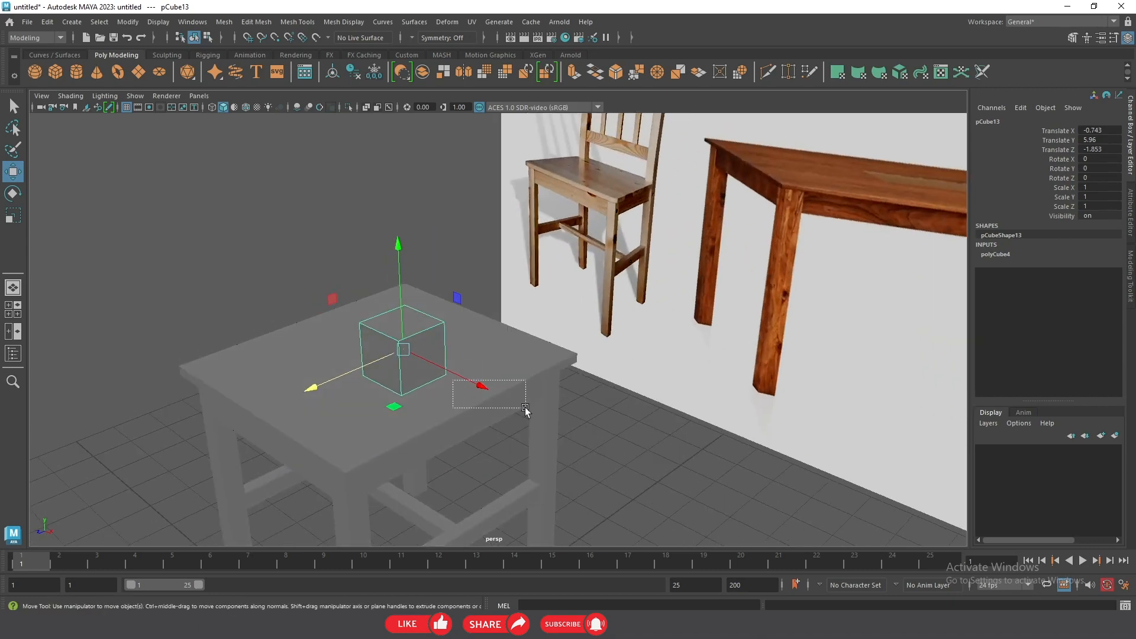
left_click_drag(482, 386, 580, 421)
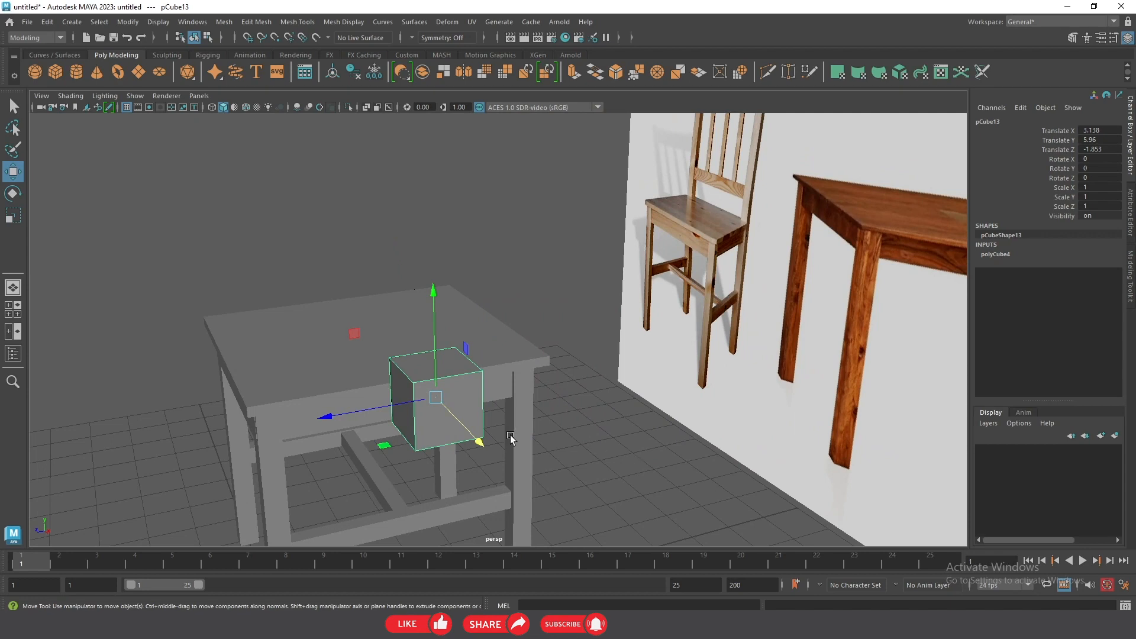
- Snap the new cube's pivot to its lower corner vertex
key("e")
key("d")
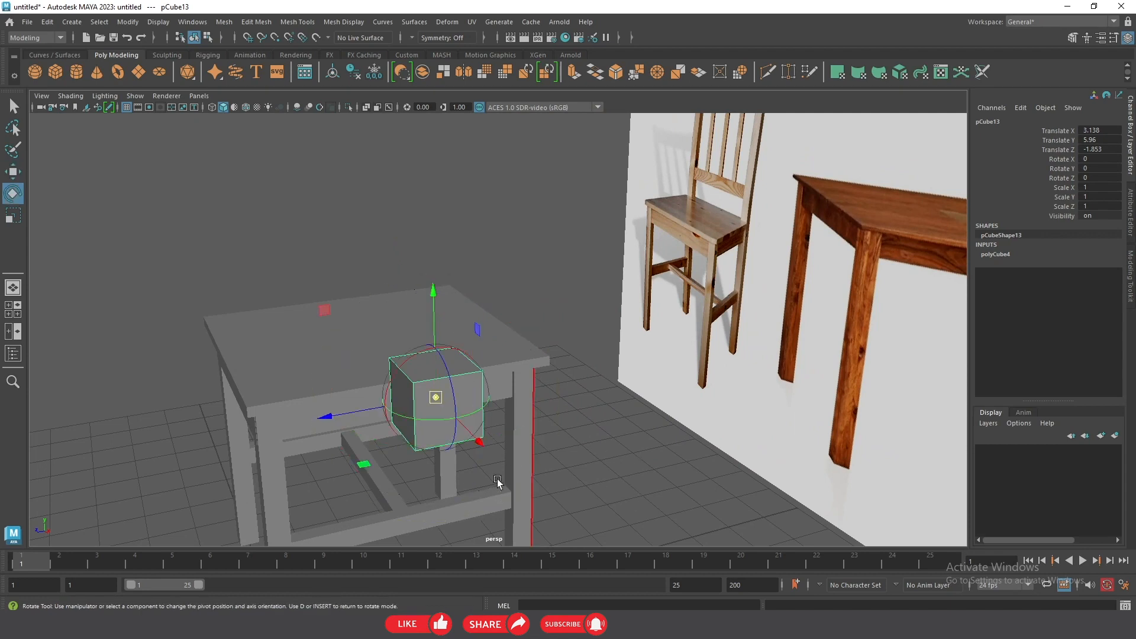
left_click_drag(433, 398, 478, 436)
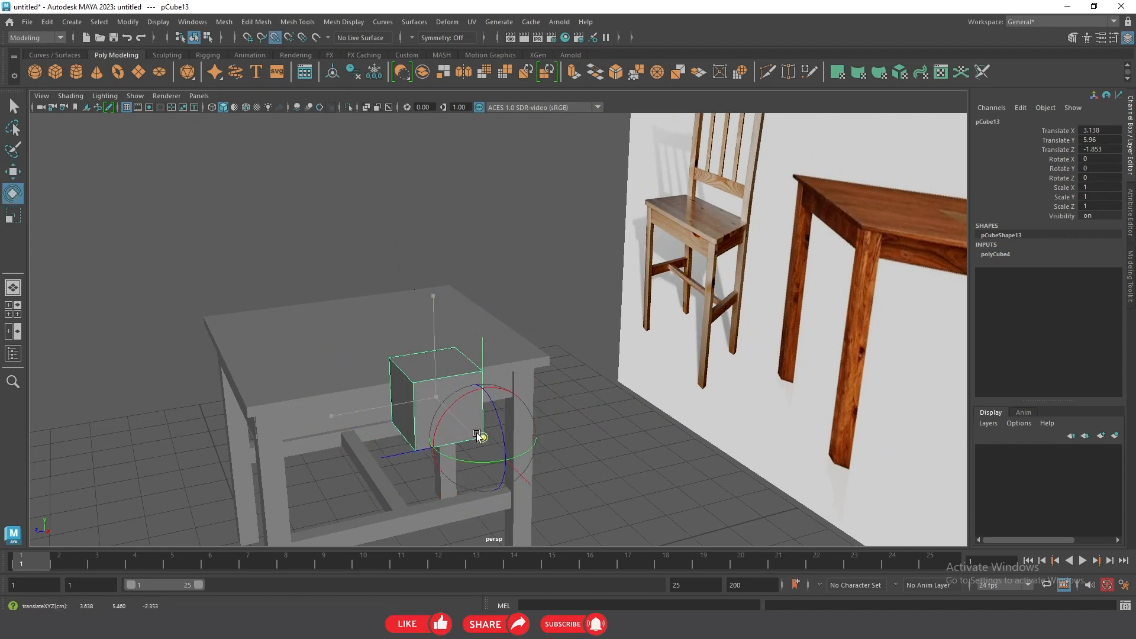
left_click(665, 471)
left_click_drag(654, 474, 609, 466, "alt")
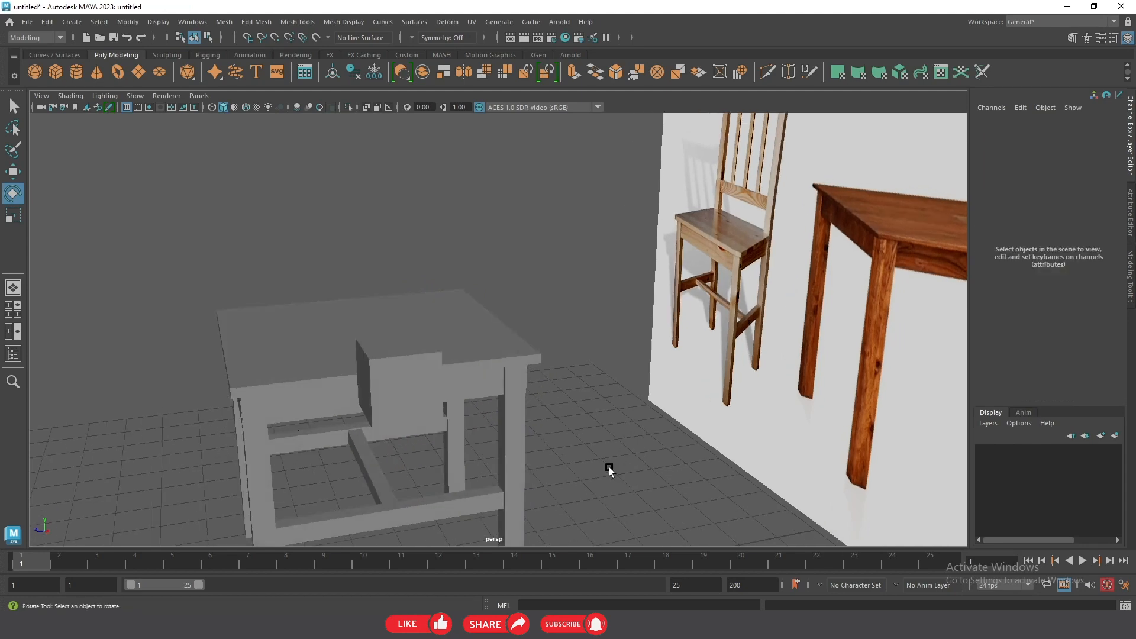
- Snap the cube onto the back corner of the seat top and scale it uniformly to about 0.387
left_click(413, 381)
left_click_drag(414, 381, 537, 420, "alt")
key("w")
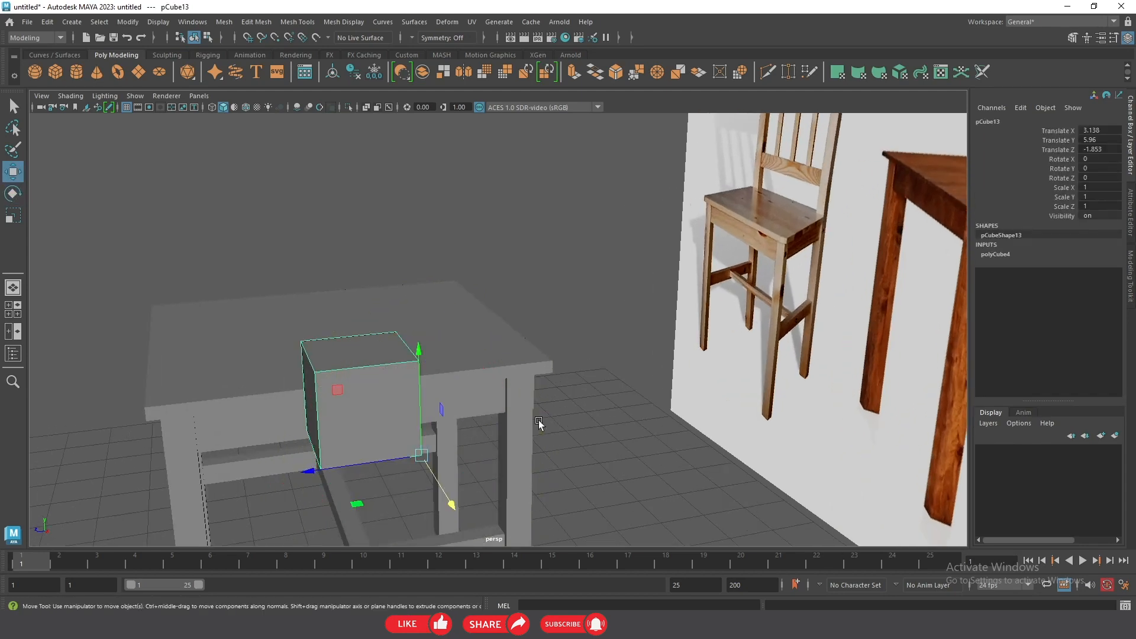
left_click_drag(424, 464, 583, 388)
left_click(567, 362)
key("ctrl+z")
key("r")
left_click_drag(549, 349, 500, 308)
left_click(514, 270)
- Duplicate the small corner cube and move the copy along X to about -5.153, past the seat's opposite back corner
left_click_drag(512, 253, 649, 393, "alt")
left_click(615, 327)
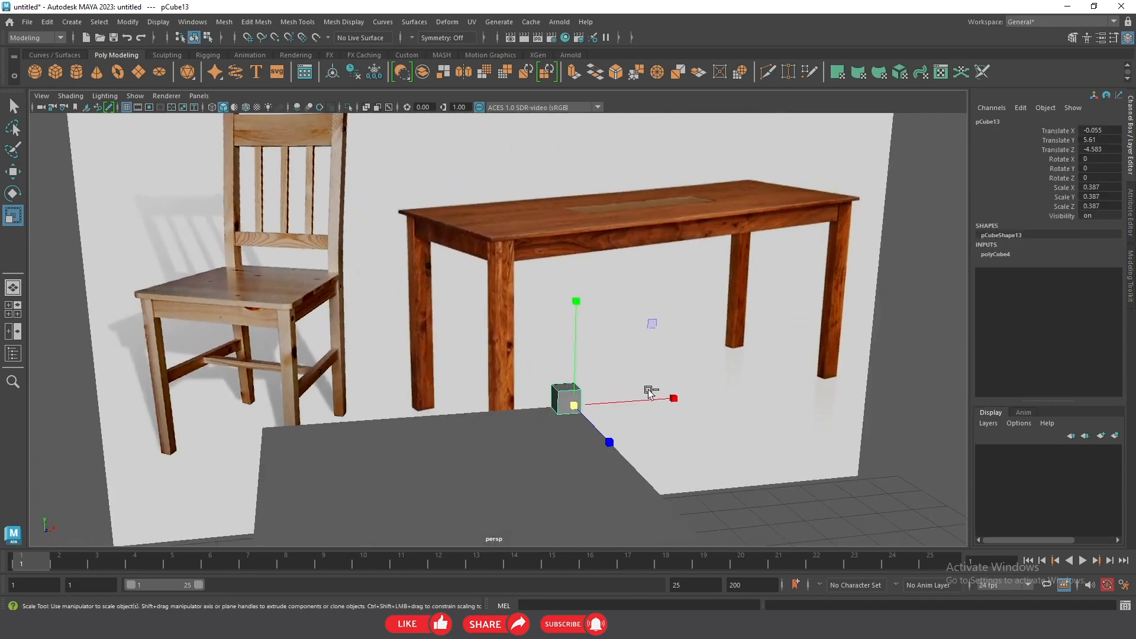
key("ctrl+d")
key("w")
left_click_drag(654, 399, 427, 414)
- Snap the copy's pivot to its outer lower corner and snap the copy onto the seat's opposite back corner
key("e")
key("d")
left_click_drag(322, 417, 272, 427)
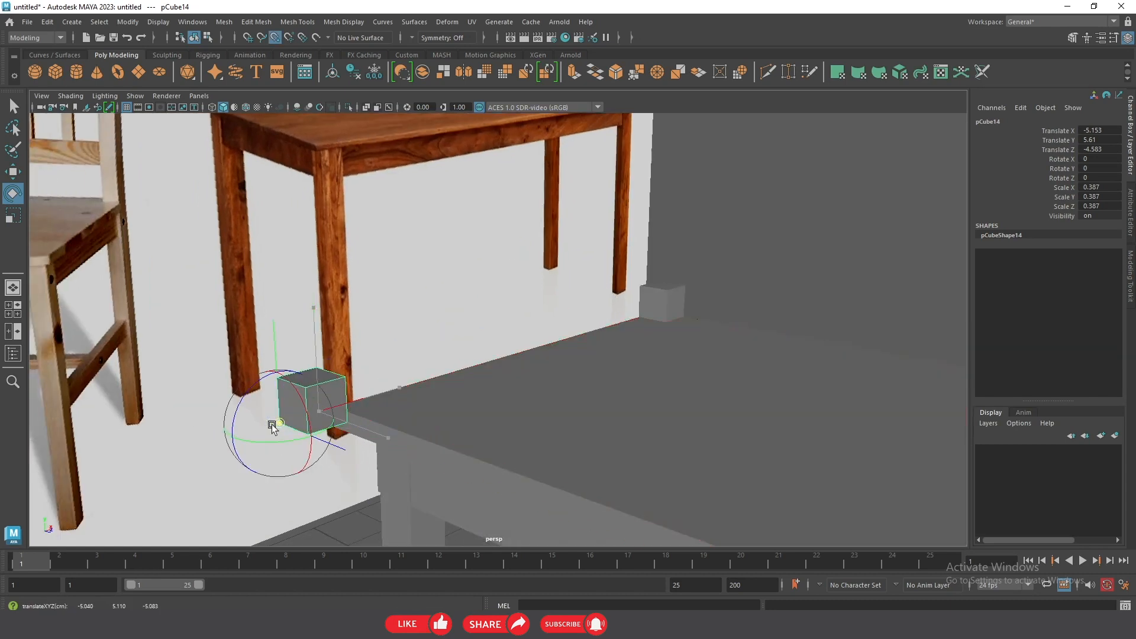
left_click(358, 452)
right_click(290, 372)
key("q")
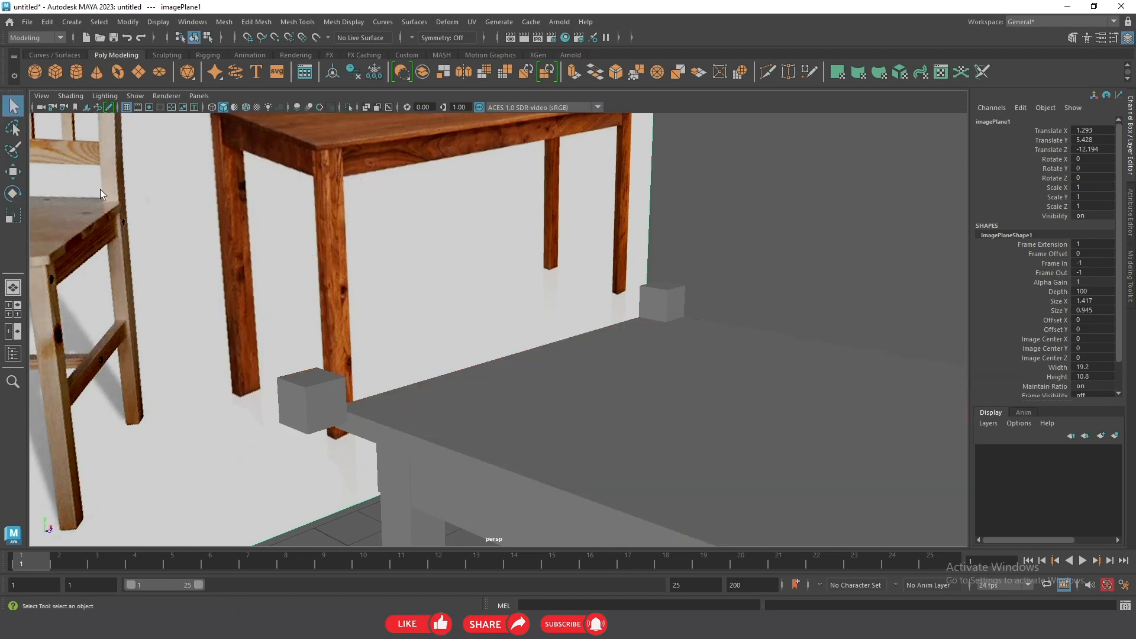
left_click(318, 416)
key("w")
left_click_drag(282, 424, 336, 397)
left_click(774, 187)
- Examine how the two small cubes sit on the back corners of the seat compared with the reference chair
scroll(753, 368, "down", 5)
left_click_drag(753, 368, 499, 332, "alt")
scroll(499, 331, "up", 5)
left_click_drag(643, 414, 491, 343, "alt")
scroll(540, 388, "up", 3)
left_click(518, 344)
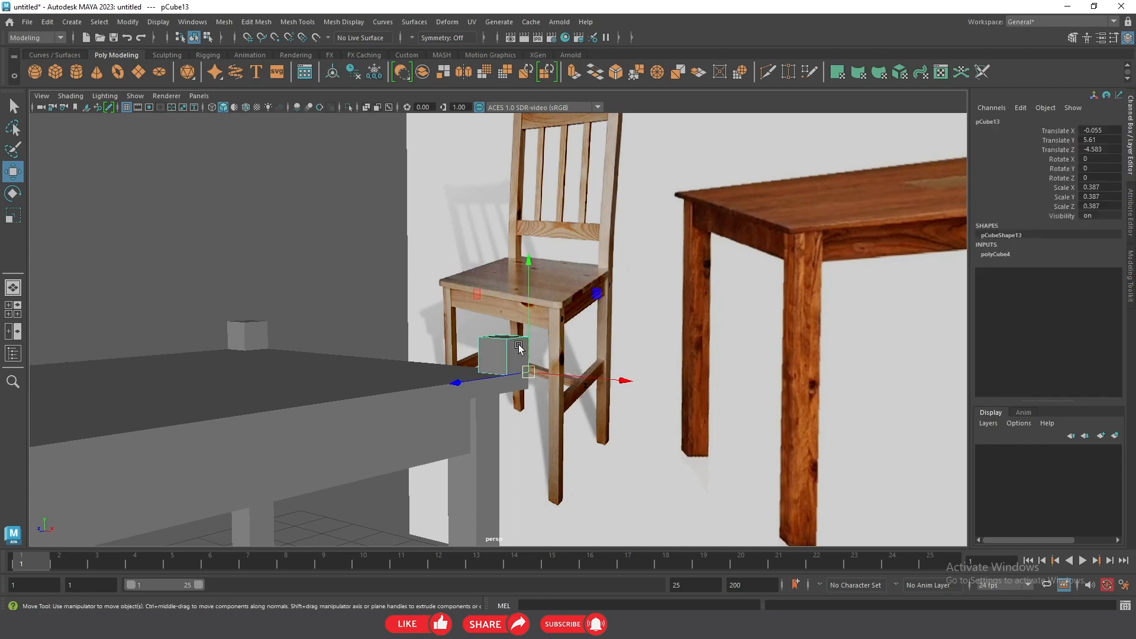
left_click_drag(518, 344, 407, 350, "alt")
left_click(211, 338)
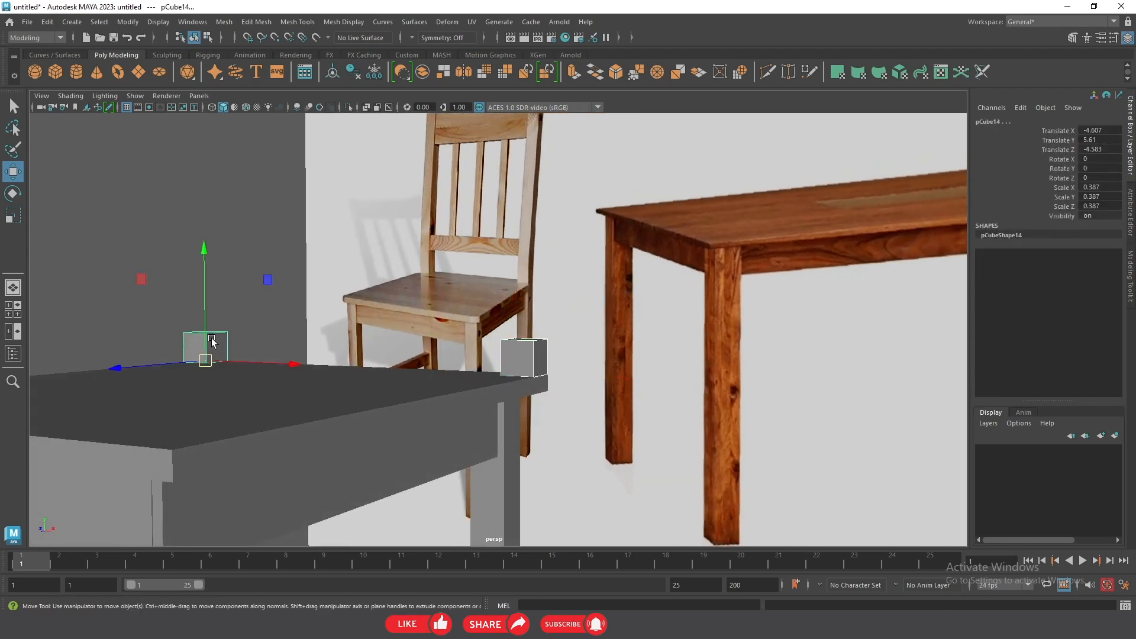
left_click(300, 233)
left_click_drag(207, 279, 193, 286, "alt")
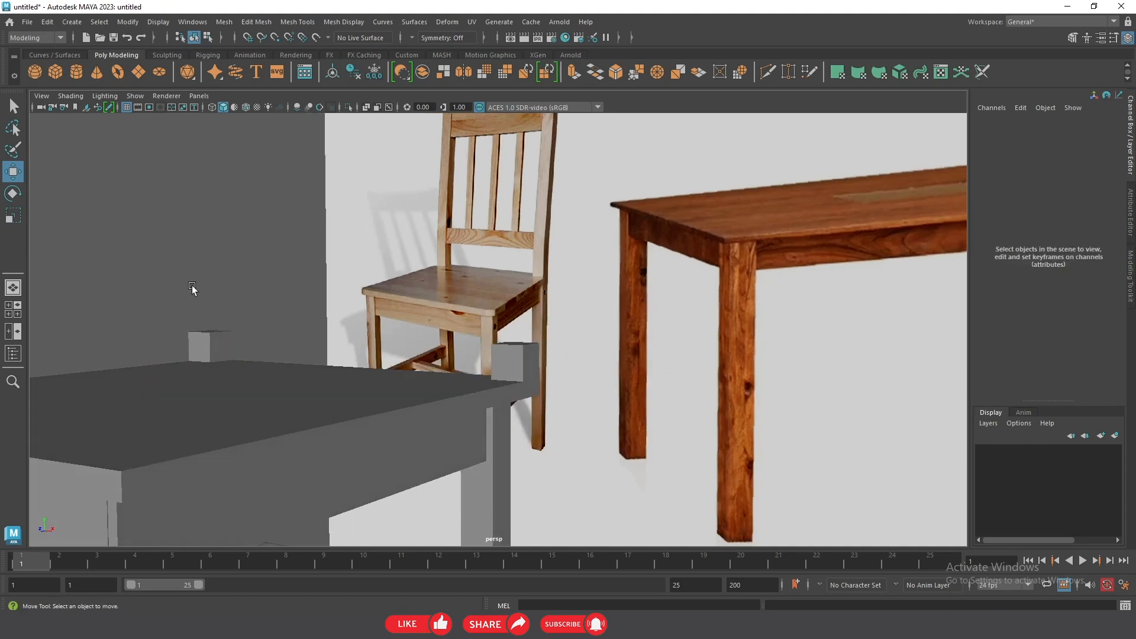
- Raise the top vertices of the first corner cube so the block becomes slightly taller
left_click(525, 365)
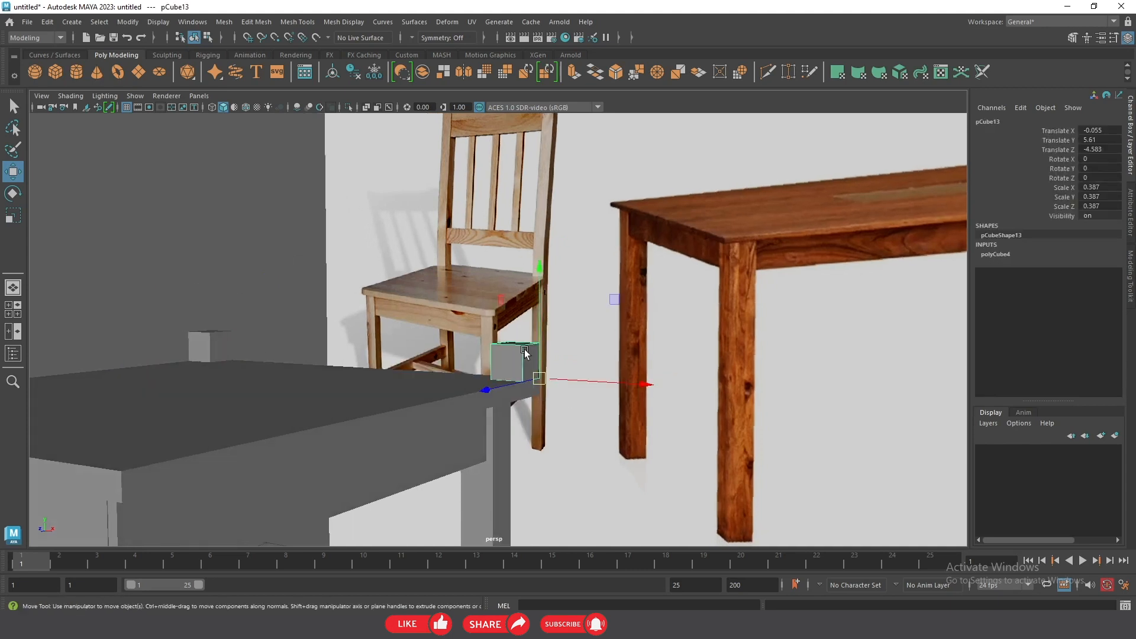
right_click_drag(524, 350, 442, 267)
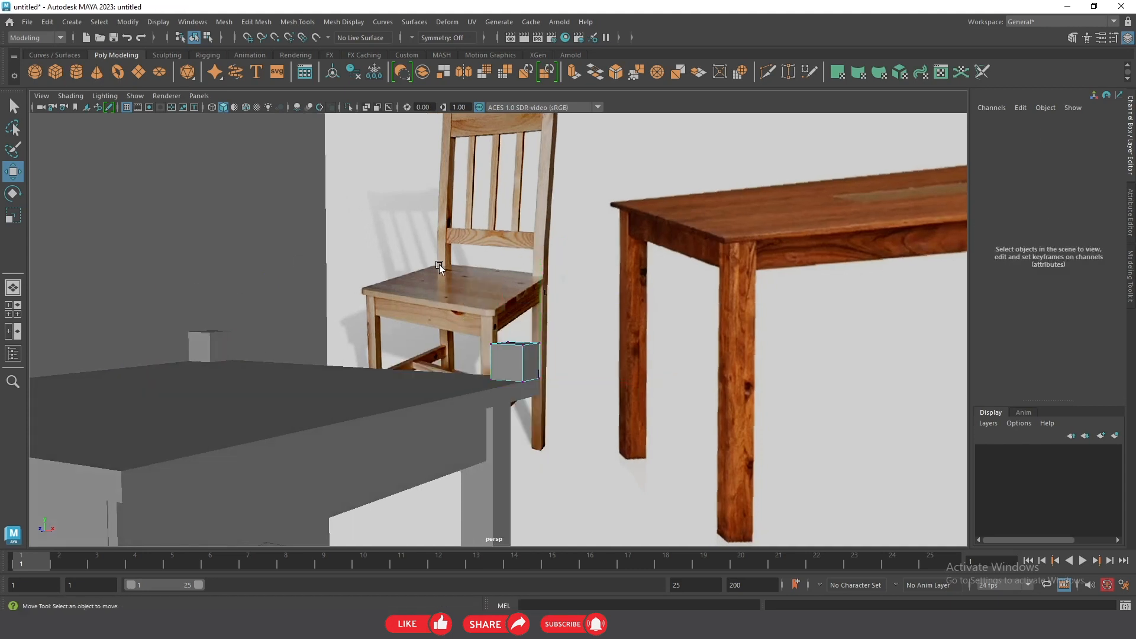
left_click_drag(562, 340, 573, 354)
left_click_drag(516, 280, 515, 261)
mouse_move(559, 306)
left_mouse_down("alt")
mouse_move(528, 318)
mouse_move(579, 320)
mouse_move(507, 324)
mouse_move(467, 373)
mouse_move(523, 314)
mouse_move(513, 353)
mouse_move(548, 300)
left_mouse_up("alt")
scroll(512, 353, "up", 1)
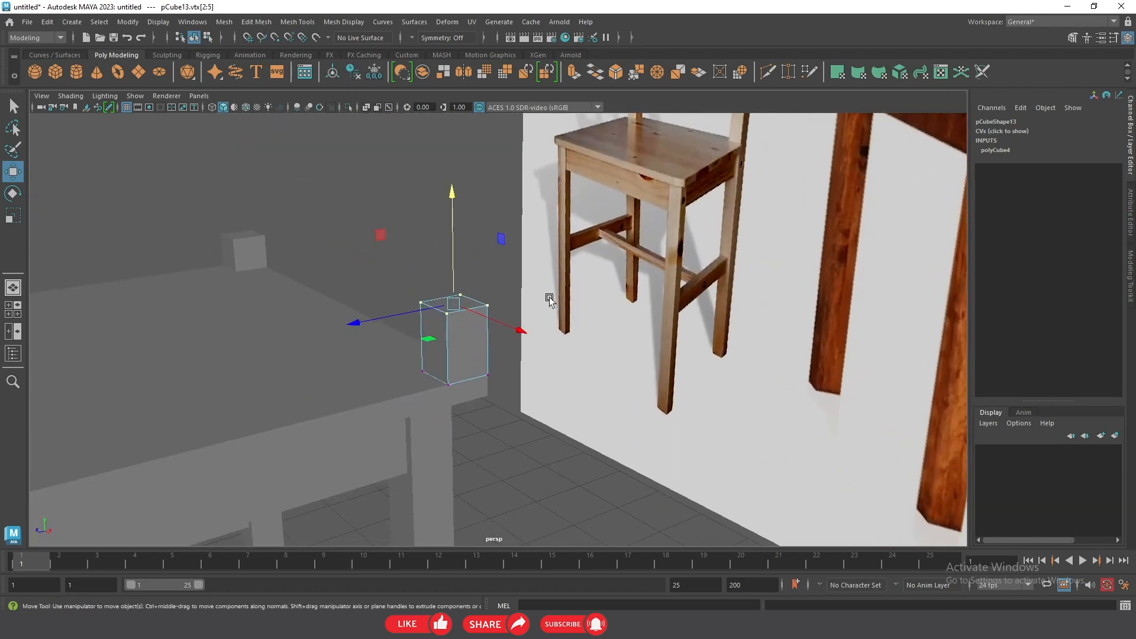
- Extrude the block's top face upward with a Local Translate Z of 2.66 to form a tall backrest post
right_click(454, 252)
left_click(453, 283)
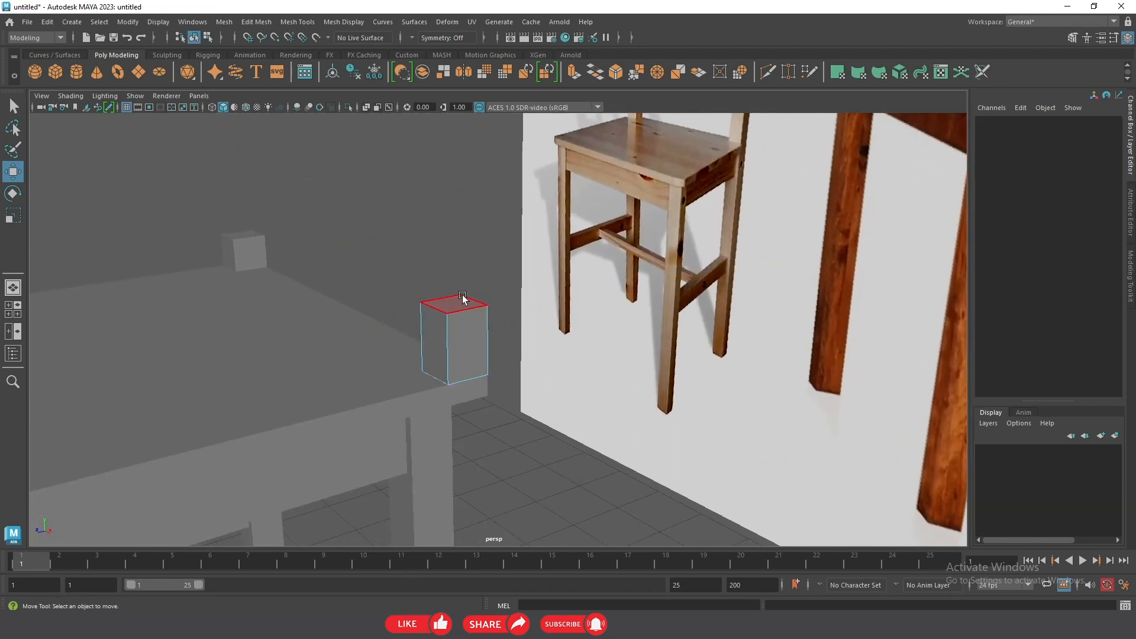
left_click_drag(621, 375, 539, 342, "alt")
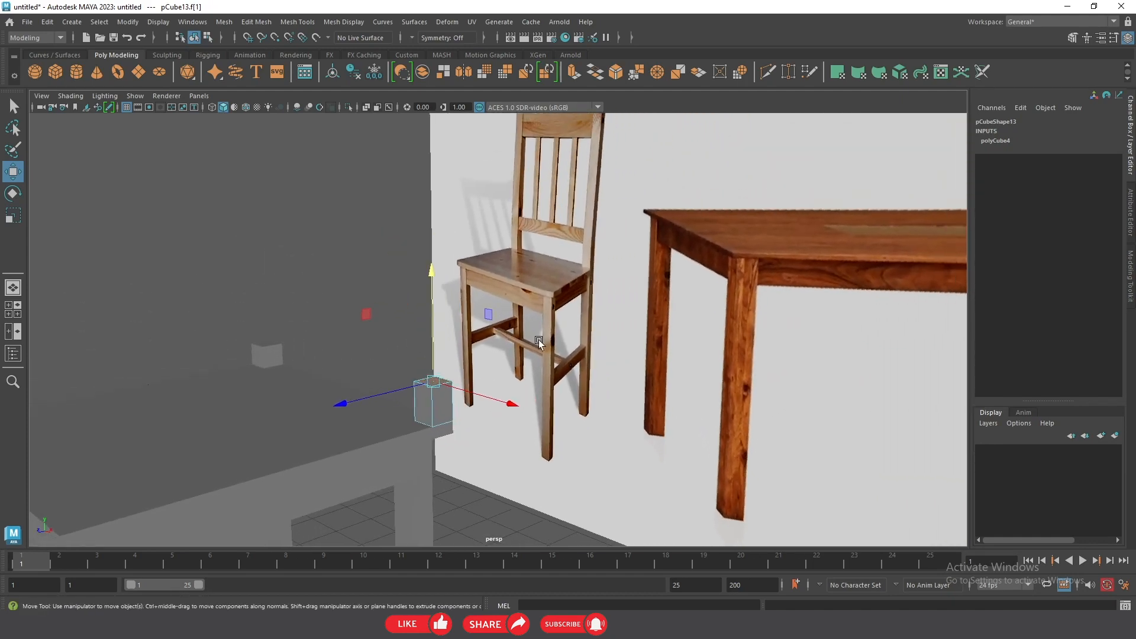
left_click(572, 75)
left_click_drag(432, 323, 450, 121)
left_click_drag(449, 225, 401, 299, "alt")
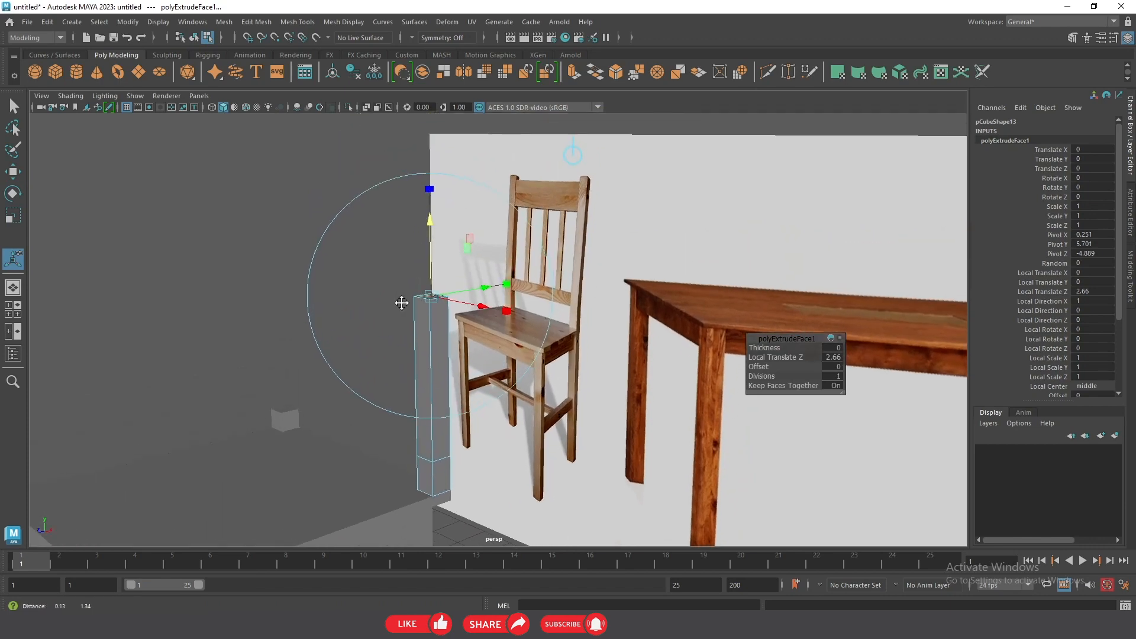
- Adjust the backrest post's height by moving its top vertices vertically, and return to object mode
left_click_drag(478, 231, 440, 240, "alt")
left_click_drag(440, 239, 686, 311, "alt")
left_click(443, 229)
right_click_drag(686, 311, 535, 307, "alt")
left_click_drag(536, 306, 467, 316, "alt")
key("F9")
left_click_drag(375, 243, 449, 266, "alt")
key("w")
mouse_move(411, 196)
left_mouse_down("alt")
mouse_move(572, 197)
mouse_move(408, 205)
left_mouse_up("alt")
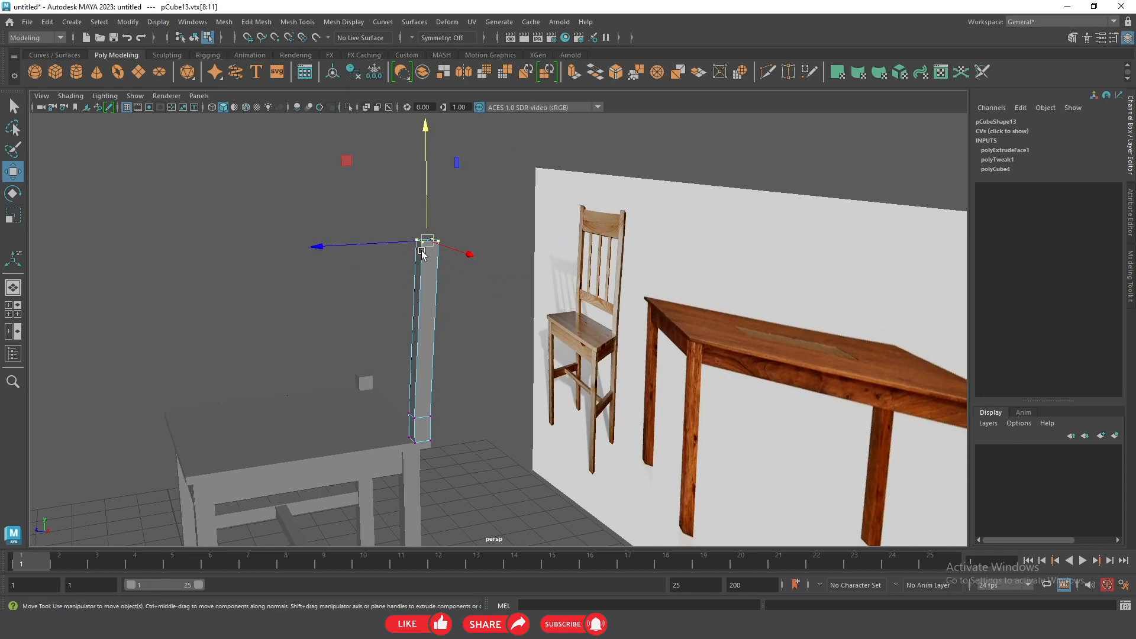
right_click_drag(430, 246, 486, 190)
- Examine the backrest post against the reference chair, including where it meets the seat and rear leg
left_click(265, 265)
left_click_drag(264, 265, 356, 259, "alt")
key("space")
left_click_drag(356, 259, 358, 361)
right_click_drag(583, 345, 808, 416, "alt")
key("space")
left_click_drag(550, 319, 525, 274)
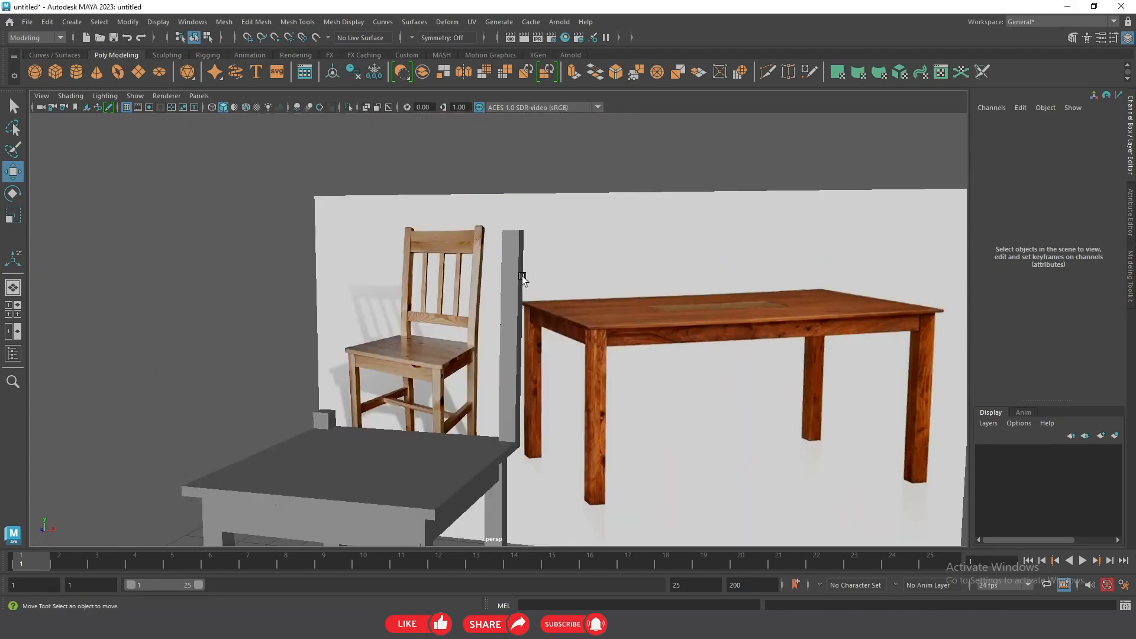
right_click_drag(524, 274, 563, 385, "alt")
left_click_drag(535, 395, 529, 362, "alt")
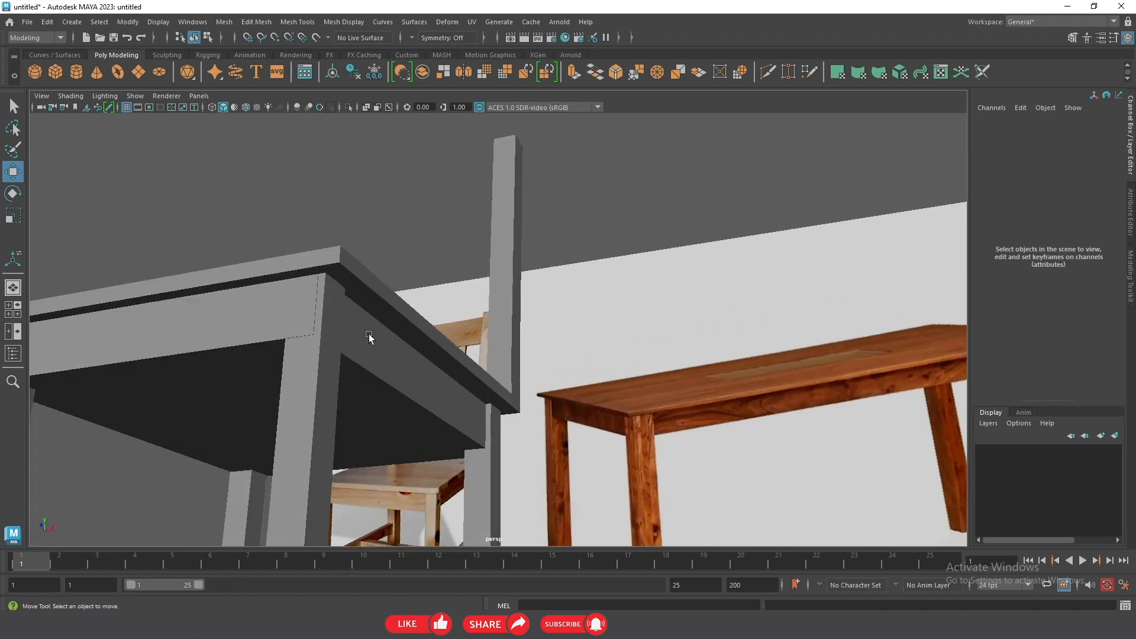
- Delete the leftover small cube at the seat's opposite back corner
scroll(474, 355, "down", 10)
right_click_drag(486, 407, 395, 411, "alt")
middle_click_drag(396, 412, 377, 340, "alt")
left_click(391, 369)
key("Delete")
- Shrink the seat top to a scale of about 0.662 in X and 0.761 in Z
left_click_drag(577, 393, 405, 299, "alt")
left_click(368, 231)
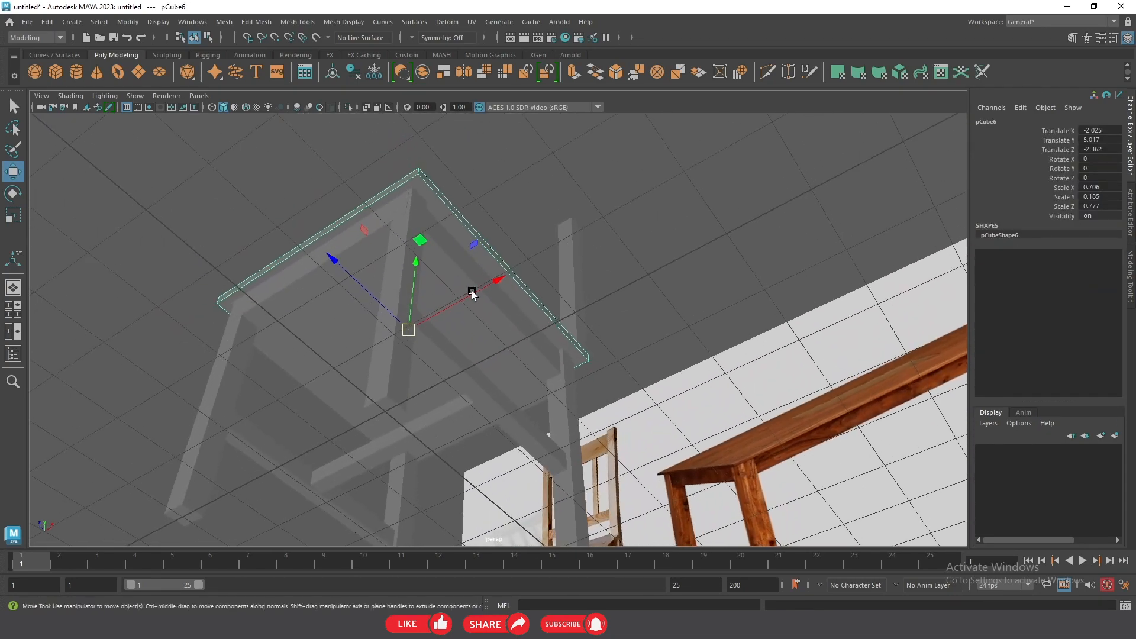
key("r")
left_click_drag(481, 285, 341, 277)
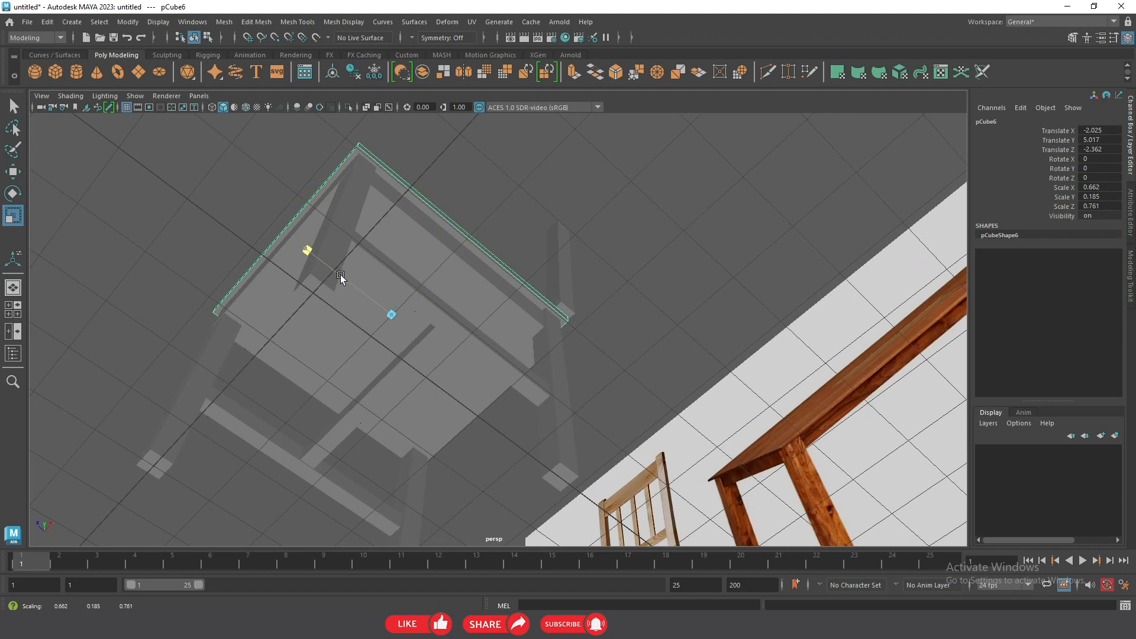
- Move the backrest post onto the seat's back corner, to about X -0.208 and Z -4.517
left_click(468, 140)
left_click_drag(468, 141, 509, 292, "alt")
left_click_drag(441, 322, 413, 358, "alt")
right_click_drag(413, 358, 542, 442, "alt")
left_click(582, 408)
left_click_drag(583, 408, 579, 457, "alt")
key("w")
left_click_drag(654, 470, 632, 458)
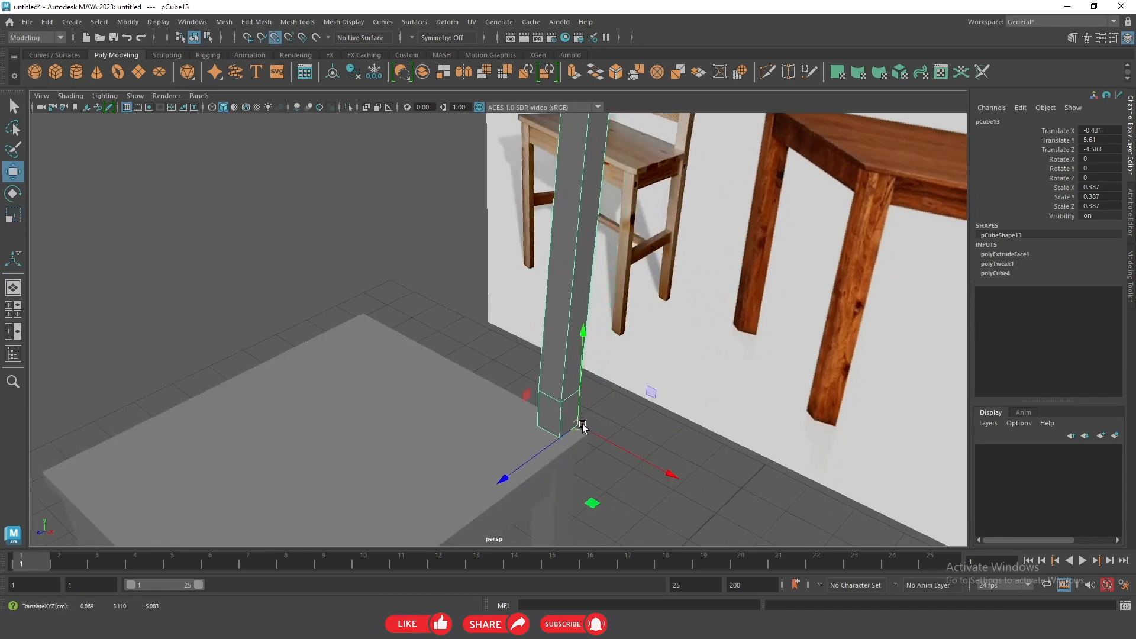
left_click_drag(583, 424, 592, 431)
left_click(712, 477)
left_click_drag(713, 477, 622, 459, "alt")
- Duplicate the backrest post and move the copy to the seat's opposite back corner, at about X -4.454
left_click(559, 304)
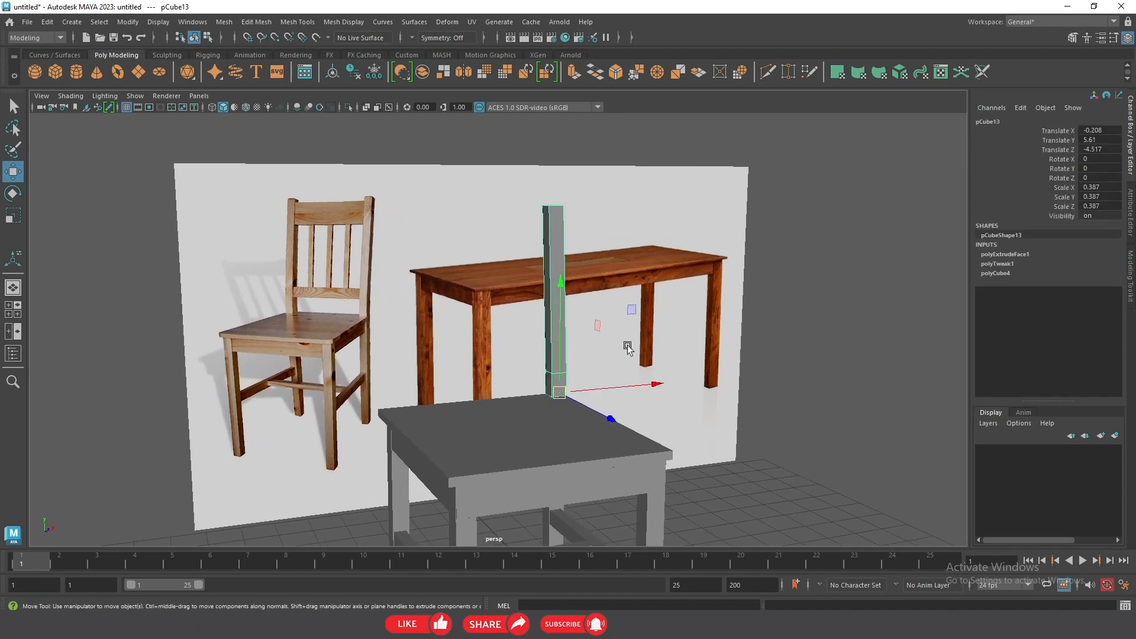
key("ctrl+d")
left_click_drag(615, 389, 451, 408)
scroll(585, 443, "up", 5)
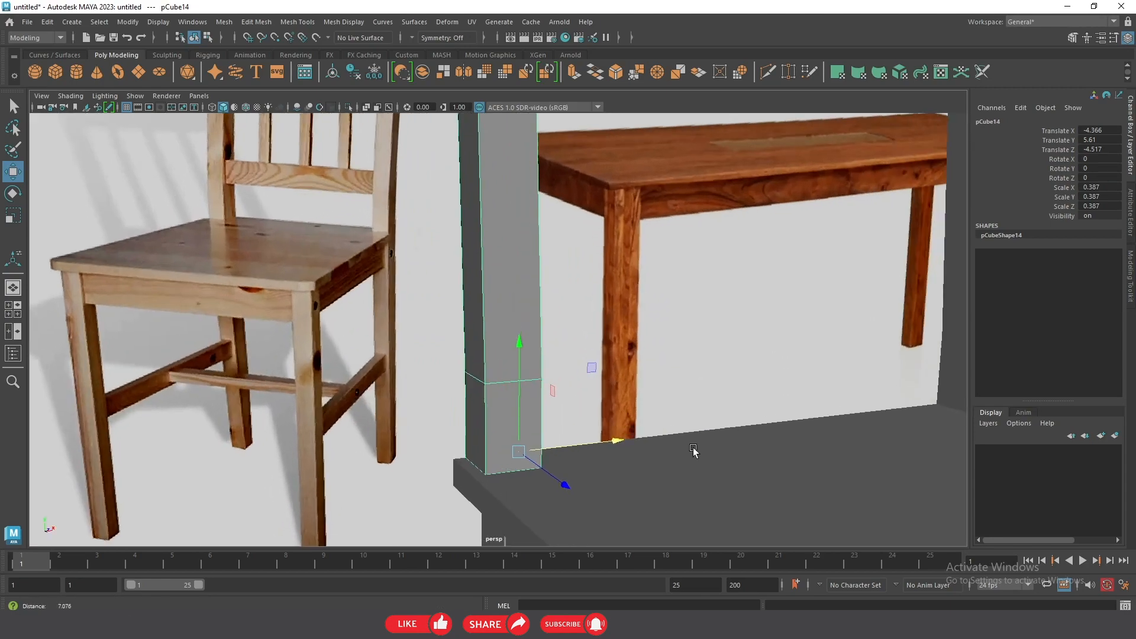
left_click_drag(589, 449, 577, 452)
left_click(580, 375)
left_click_drag(580, 375, 413, 304, "alt")
scroll(413, 304, "up", 5)
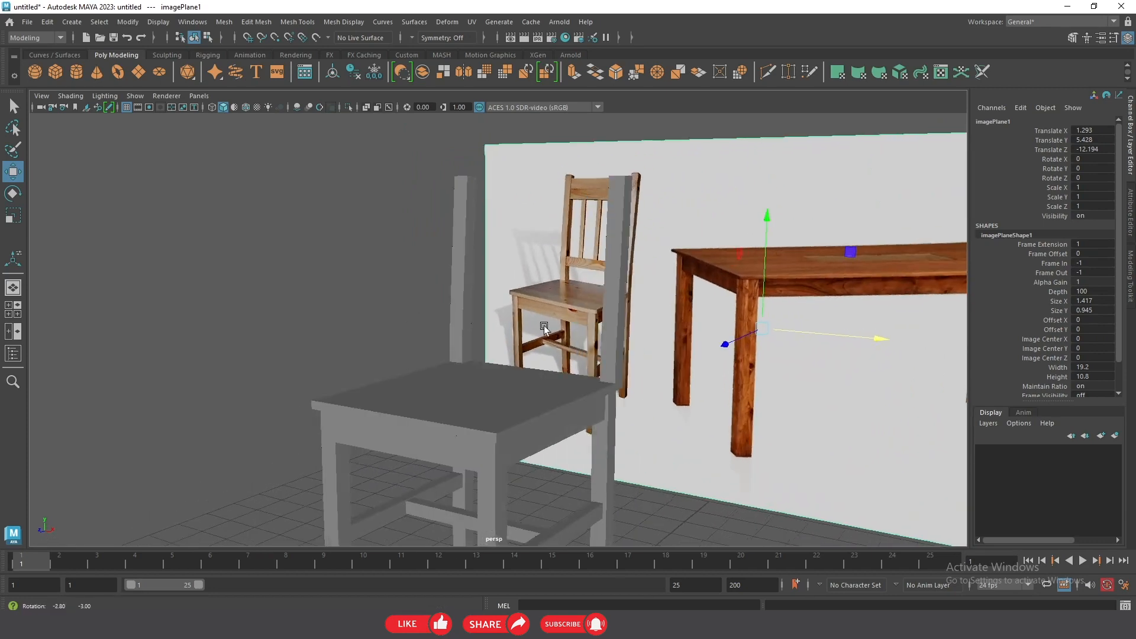
- Create a new polygon cube for the backrest rail and raise it to about Y 7.698
left_click(56, 70)
scroll(375, 278, "down", 5)
left_click_drag(482, 379, 488, 278)
scroll(489, 271, "up", 5)
middle_click_drag(654, 246, 603, 361, "alt")
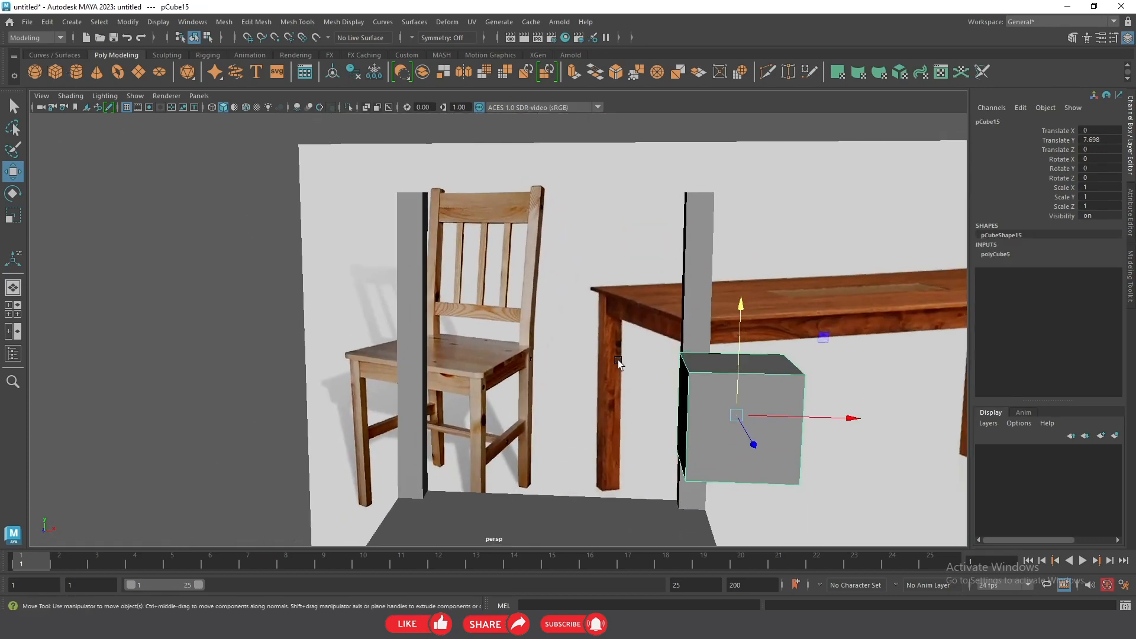
- Thin the new cube to a Z scale of about 0.319 and move it near the backrest posts, at about X -3.139, Z -5.188
right_click_drag(603, 361, 471, 240, "alt")
left_click(548, 239)
left_click_drag(548, 239, 350, 412, "alt")
left_click(287, 398)
key("r")
key("w")
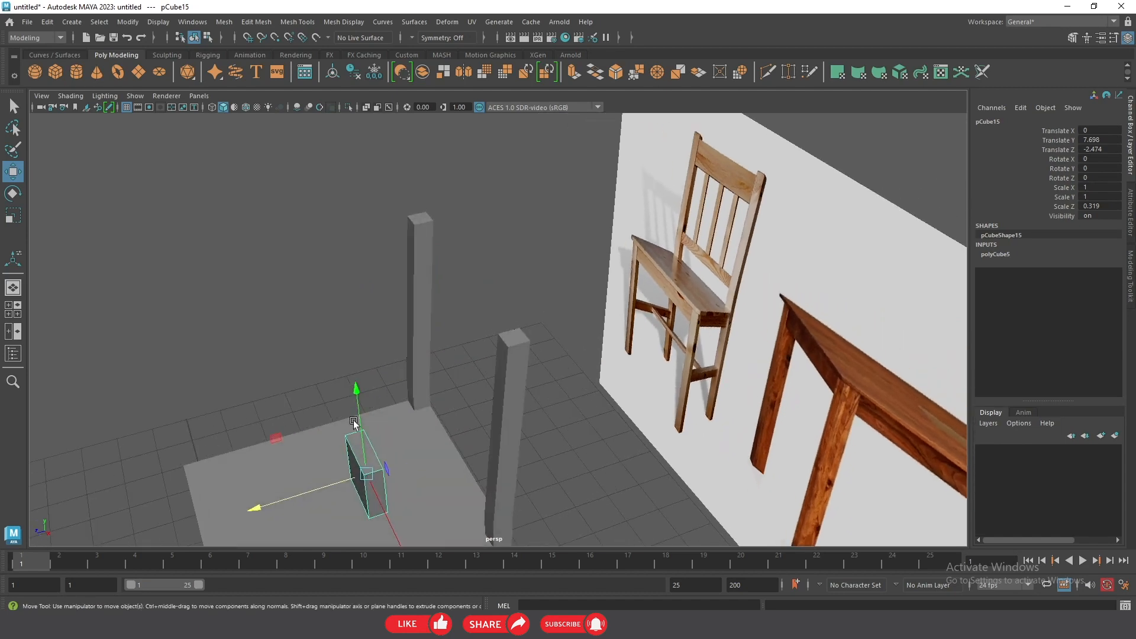
left_click_drag(383, 515, 496, 392)
- Align the cube with one post's inner side in the front view, at about X -3.583 and Y 8.483
key("space")
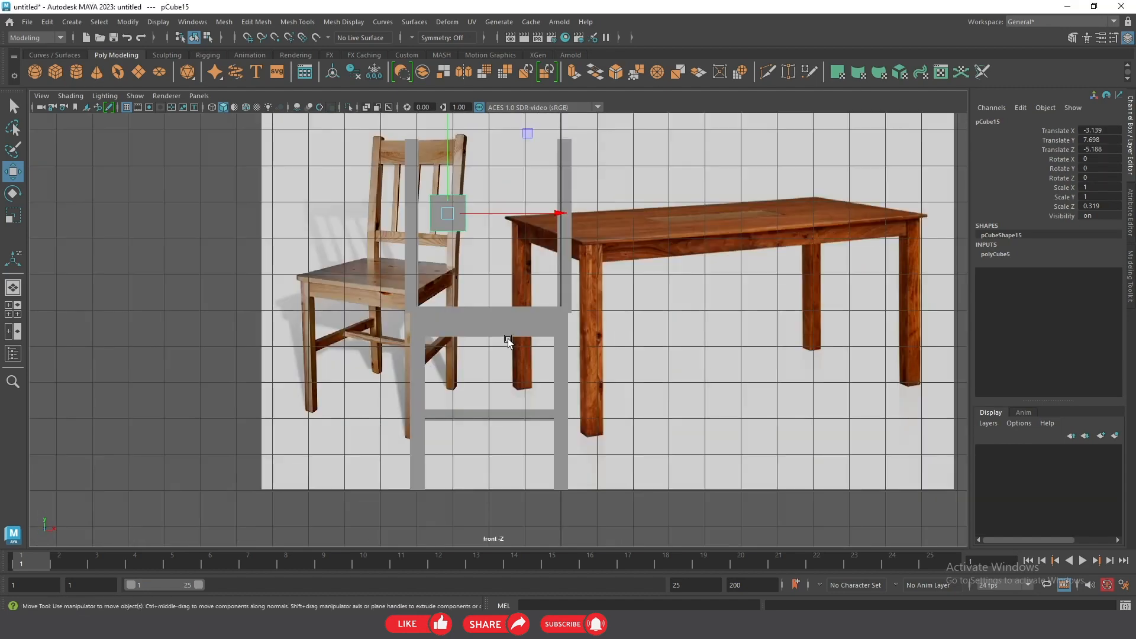
scroll(455, 211, "up", 3)
left_click(515, 267)
left_click(508, 349)
left_click_drag(507, 328, 508, 278)
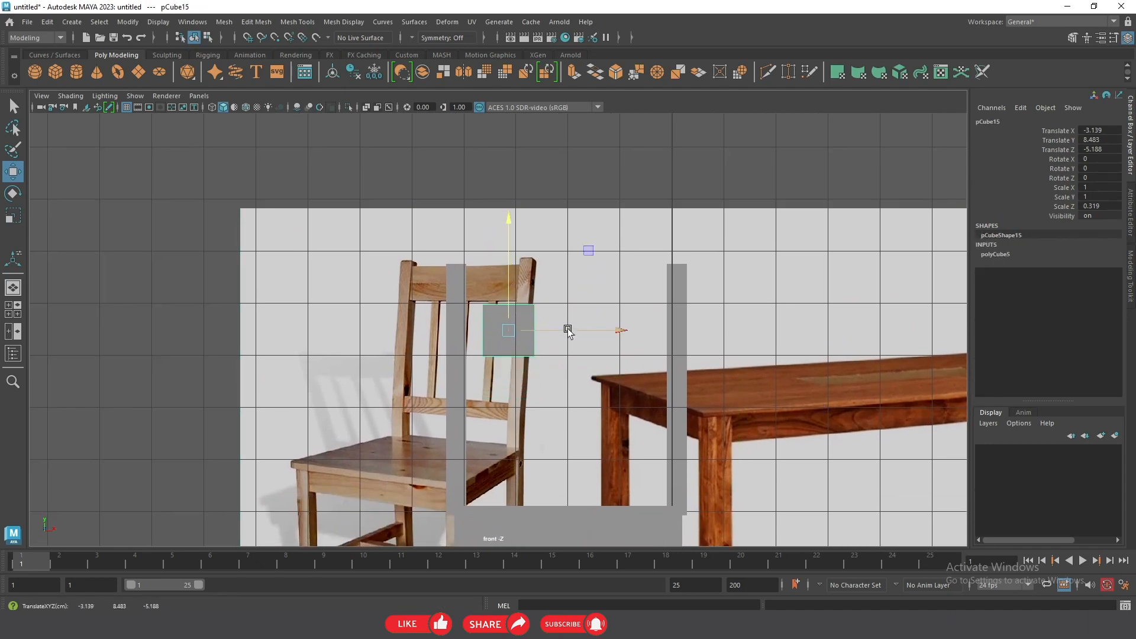
left_click_drag(566, 328, 545, 333)
- Stretch the cube into a horizontal rail spanning both posts by moving its end vertices, and return to object mode
right_click_drag(496, 277, 455, 279)
key("F8")
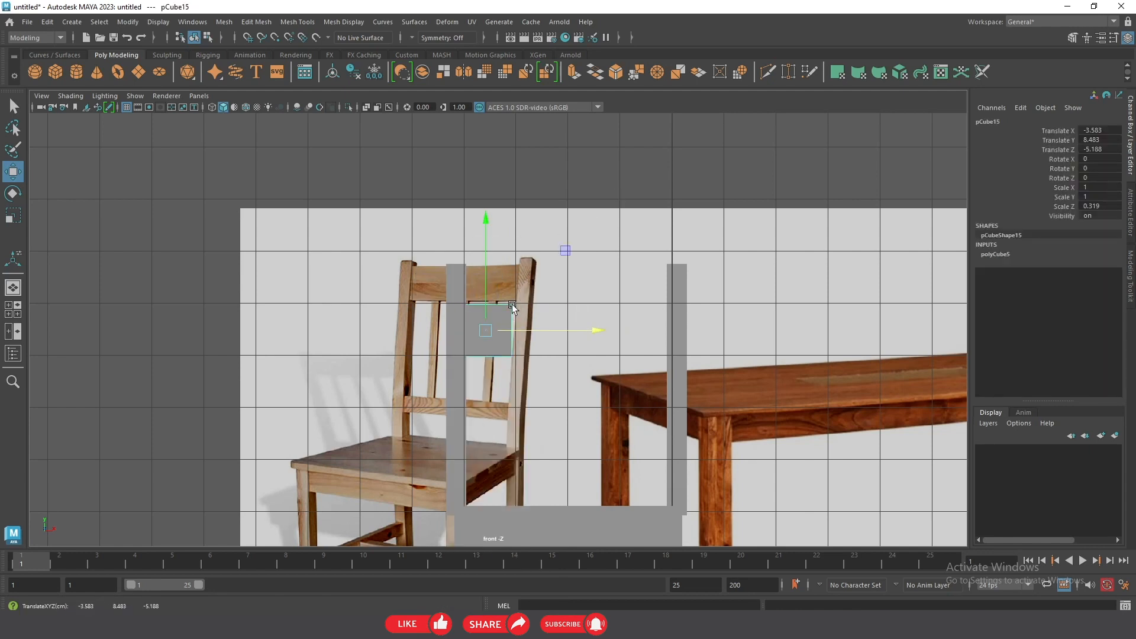
right_click_drag(513, 309, 614, 264)
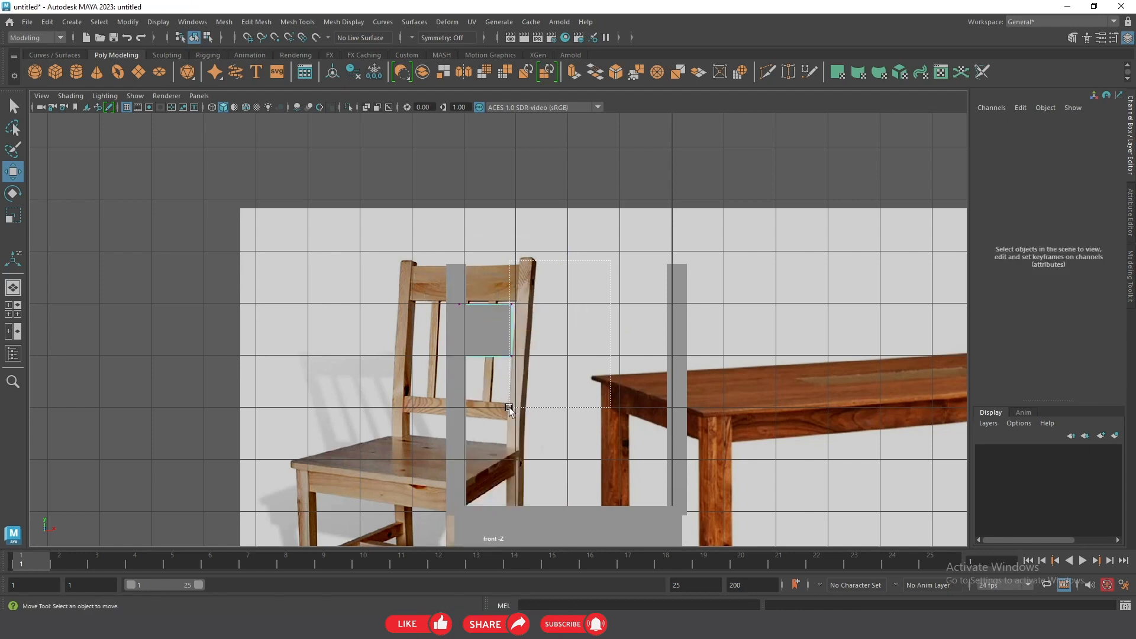
left_click_drag(509, 407, 508, 407)
left_click_drag(551, 339, 730, 346)
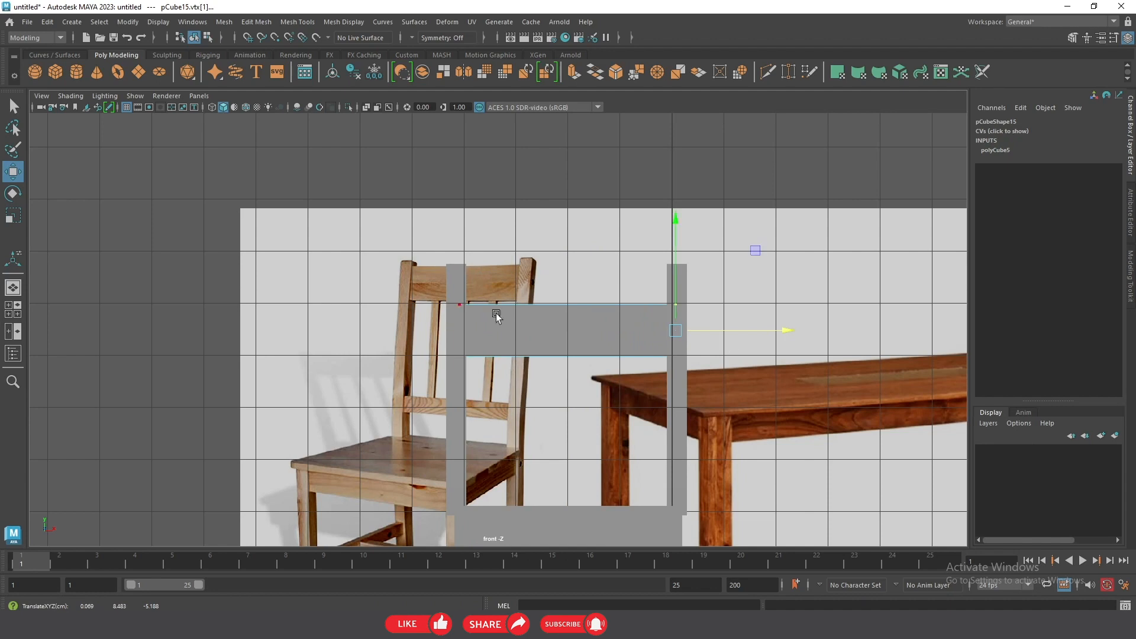
left_click_drag(438, 367, 569, 295, "shift")
right_click_drag(637, 328, 769, 248)
- Tilt the upper rail to about -3.731 in X and position it between the posts at about Y 8.926, Z -5.036
left_click(769, 250)
left_click(580, 315)
mouse_move(486, 261)
left_mouse_down()
mouse_move(491, 235)
mouse_move(525, 204)
mouse_move(444, 228)
mouse_move(493, 245)
left_mouse_up()
left_click_drag(395, 243, 456, 256)
key("e")
left_click_drag(442, 189, 478, 210)
left_click(532, 237)
mouse_move(533, 237)
left_mouse_down("alt")
mouse_move(651, 286)
mouse_move(499, 236)
mouse_move(514, 231)
left_mouse_up("alt")
left_click_drag(637, 344, 642, 373)
scroll(626, 324, "down", 3)
scroll(555, 261, "up", 5)
- Duplicate the upper backrest rail, lower the copy to about Y 6 and reduce its Y scale to about 0.461
left_click(541, 187)
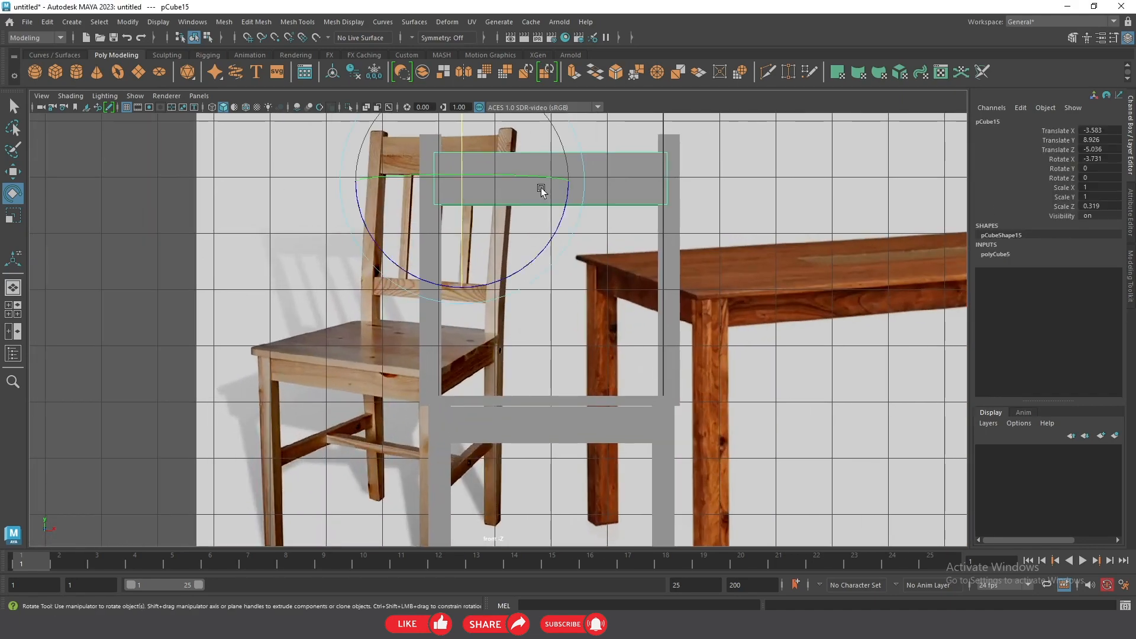
key("w")
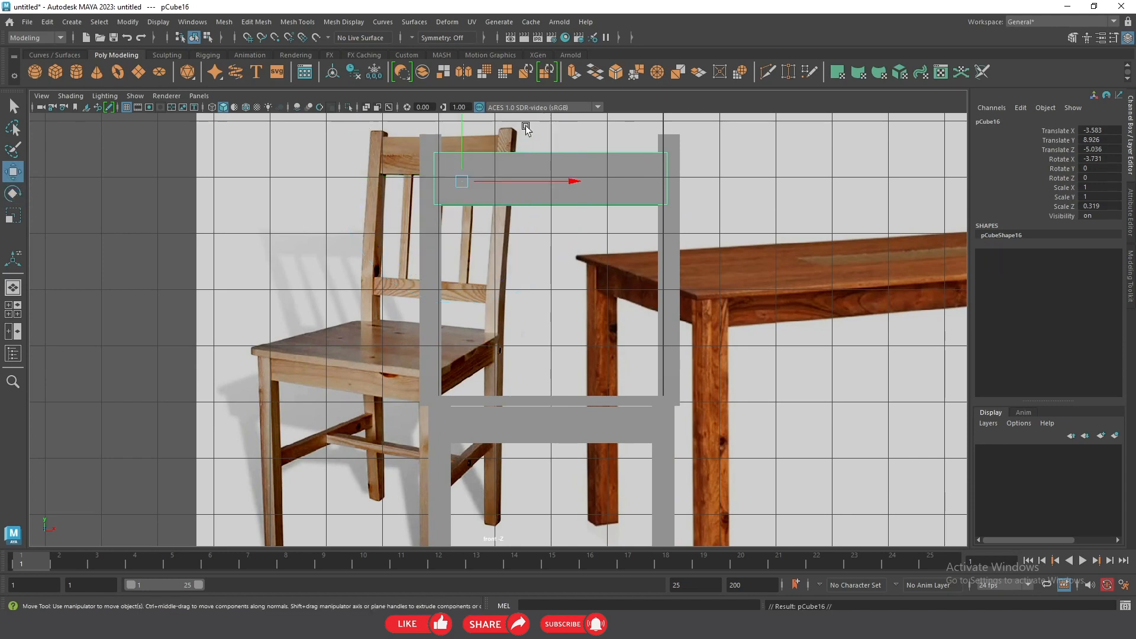
left_click_drag(471, 115, 471, 287)
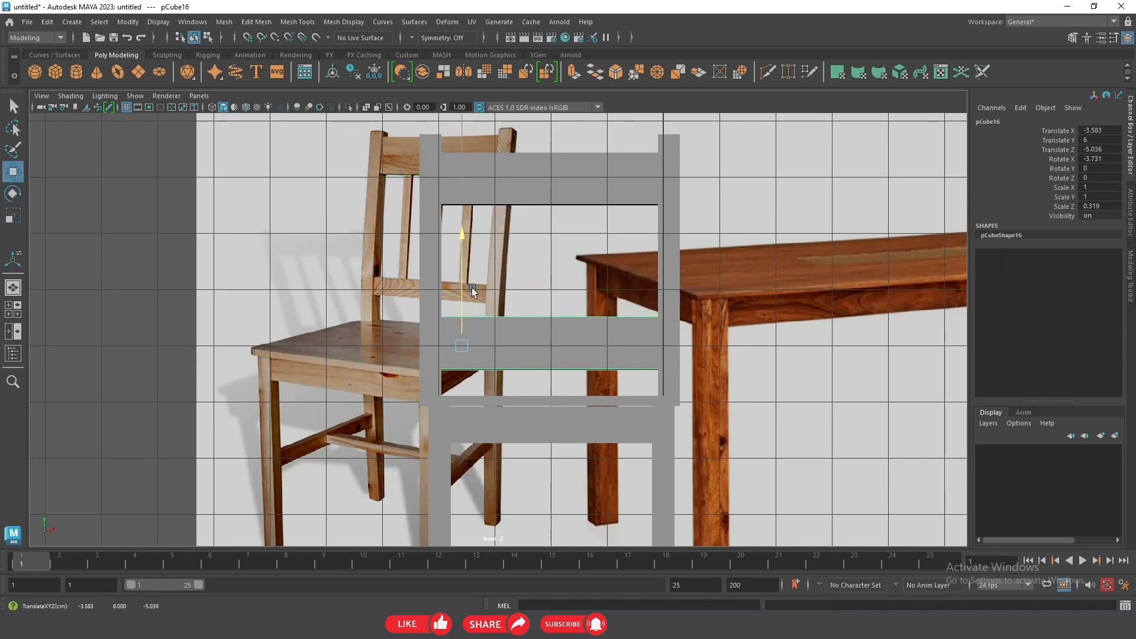
key("r")
left_click_drag(453, 244, 509, 256)
- Align the lower backrest rail with the leaning posts, at about Y 5.926 and Z -4.832
key("w")
key("space")
key("space")
left_click_drag(560, 348, 417, 416, "alt")
left_click(551, 382)
key("space")
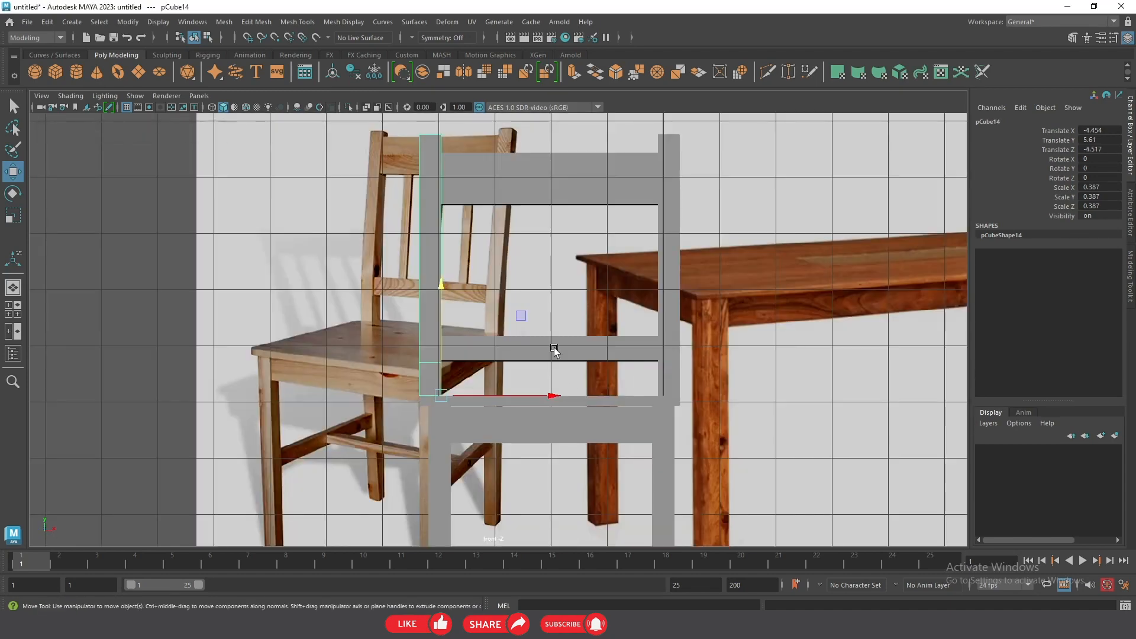
- Examine the backrest rails and their joints with the posts from several sides, comparing the chair with the reference
left_click(537, 314)
key("space")
left_click_drag(537, 314, 586, 375)
left_click(410, 355)
left_click_drag(372, 335, 910, 371)
left_click(808, 317)
scroll(786, 325, "down", 3)
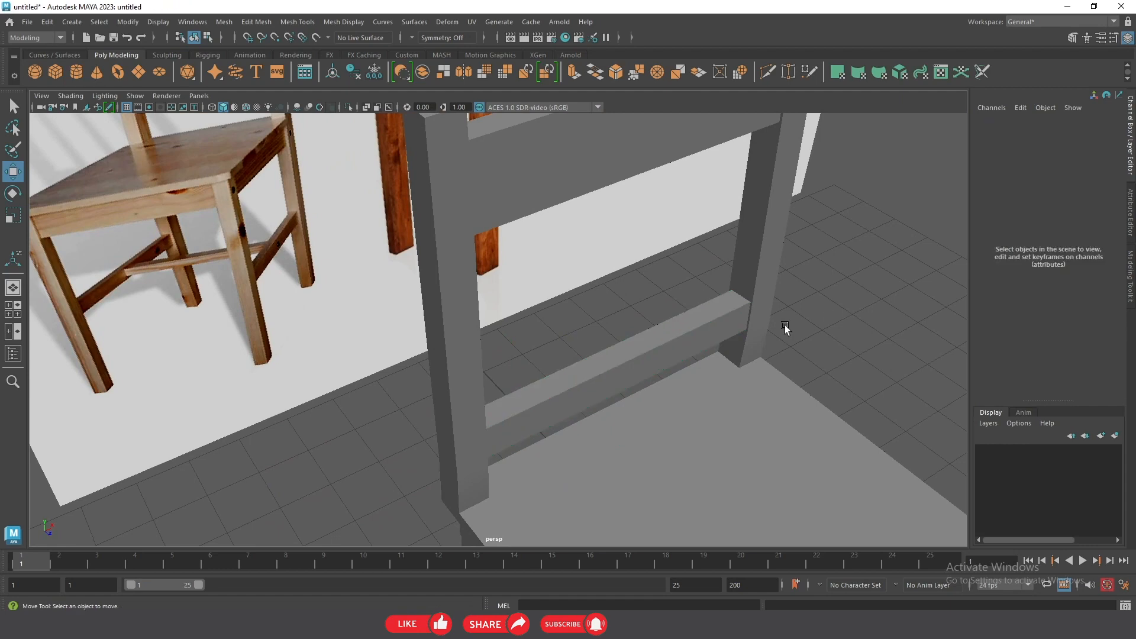
left_click_drag(784, 310, 413, 335, "alt")
scroll(570, 406, "up", 3)
left_click(335, 337)
scroll(622, 419, "down", 3)
left_click(293, 204)
scroll(312, 256, "down", 3)
left_click_drag(312, 256, 613, 288, "alt")
scroll(502, 257, "down", 3)
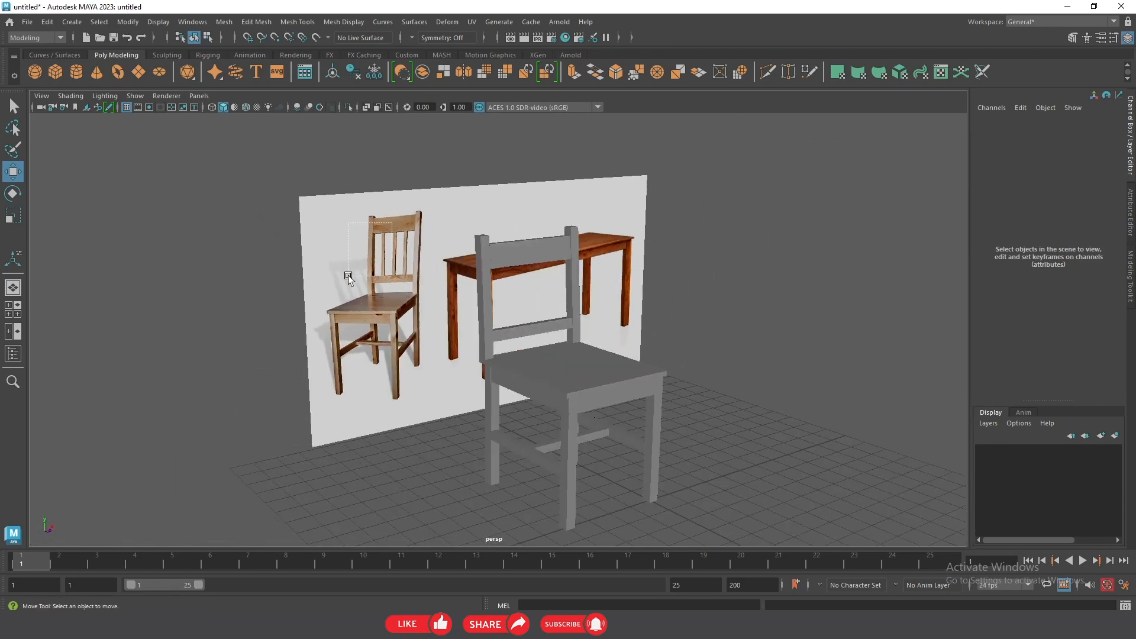
- Duplicate the lower backrest rail and set the copy's rotation to 0 in X and -90 in Z to make a vertical slat
left_click(363, 292)
key("space")
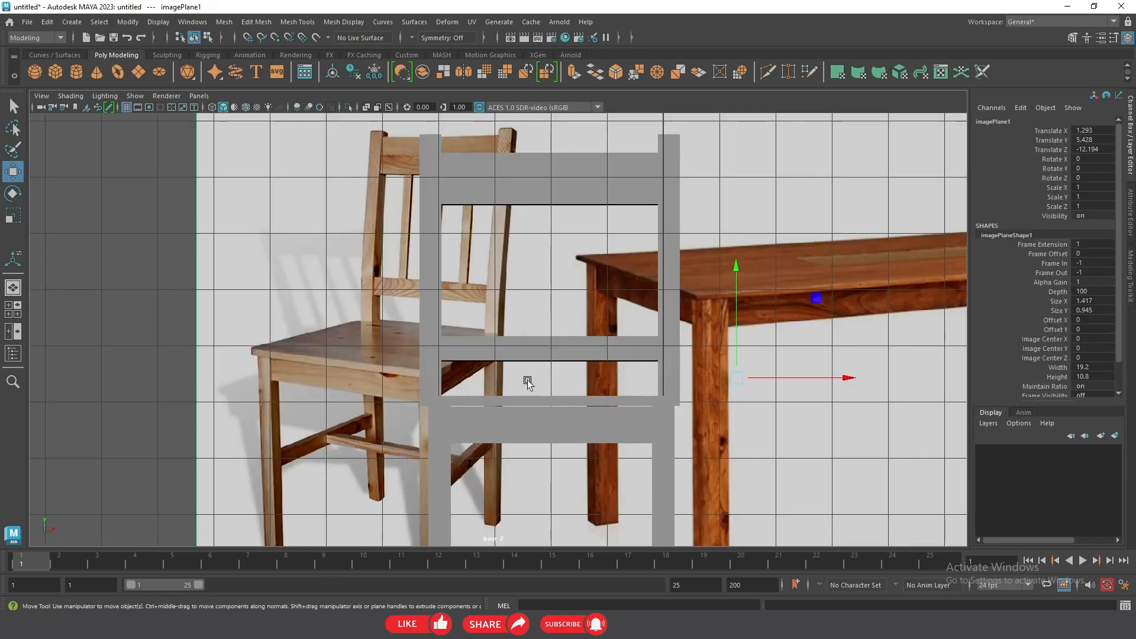
middle_click_drag(549, 367, 483, 367, "alt")
left_click(484, 343)
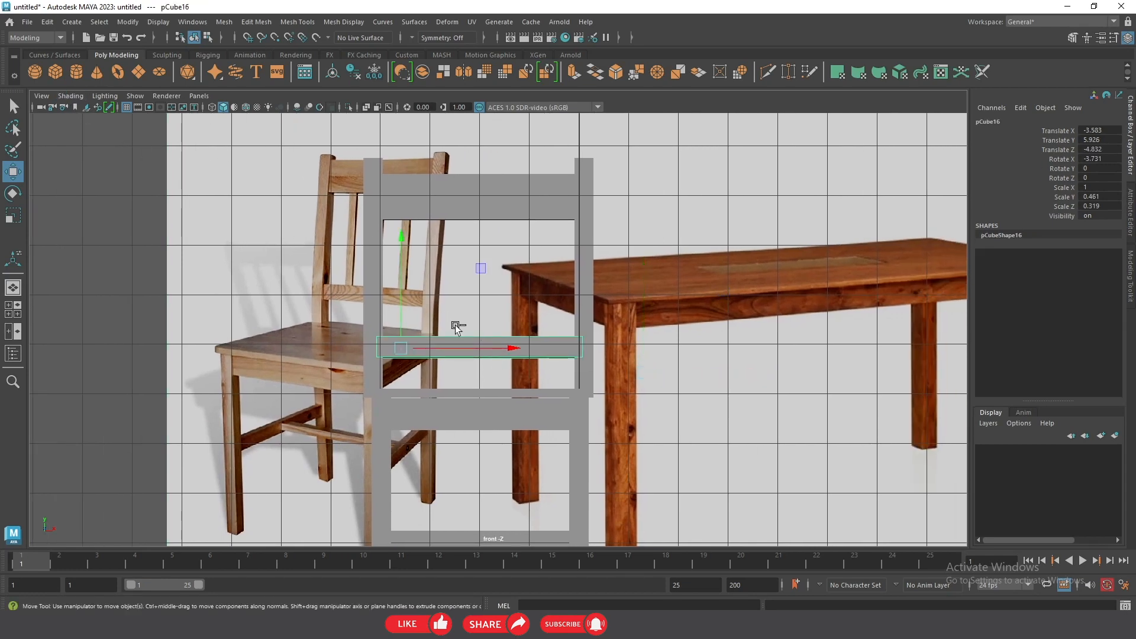
left_click_drag(401, 296, 409, 217)
key("e")
left_click_drag(514, 231, 504, 340)
left_click(1101, 178)
type("-90")
key("Return")
- Move the vertical slat between the backrest rails, to about X -0.866 and Y 8.941
left_click(384, 311)
left_click(401, 306)
key("w")
left_click_drag(401, 307, 595, 223)
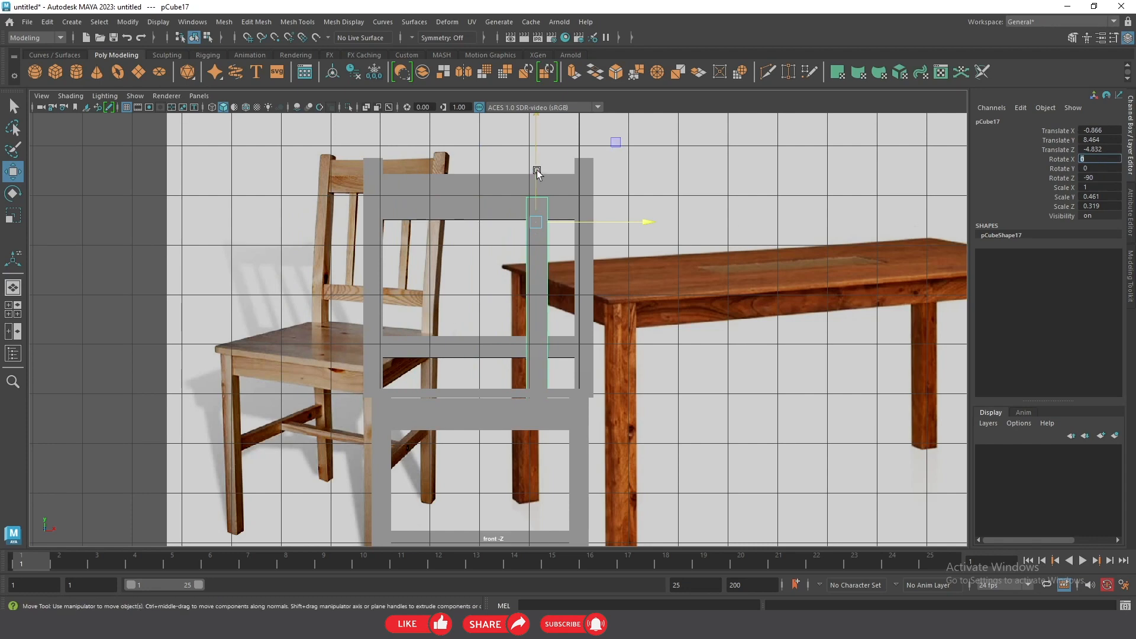
left_click_drag(537, 172, 541, 149)
- Shorten the slat to fit between the two rails by raising its bottom vertices, and return to object mode
right_click_drag(542, 192, 486, 179)
left_click_drag(483, 122, 540, 151)
left_click_drag(487, 330, 584, 395)
left_click_drag(536, 336, 549, 266)
key("space")
left_click_drag(591, 290, 508, 326, "alt")
scroll(545, 331, "up", 4)
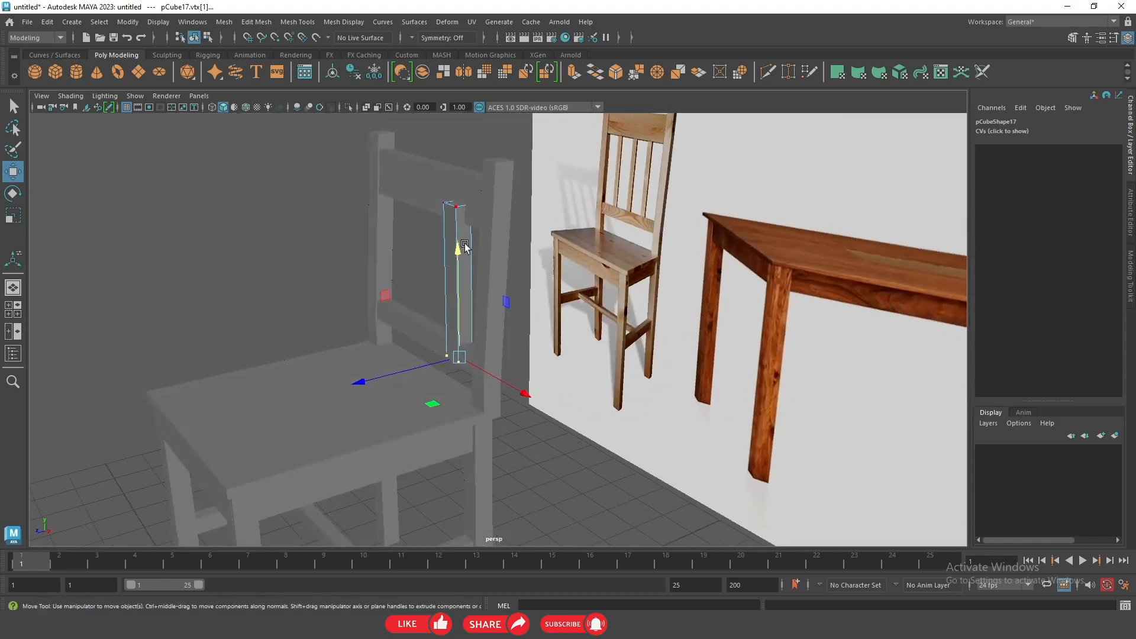
right_click_drag(467, 245, 638, 109)
left_click(237, 146)
- Thin the slat to a Z scale of about 0.285
left_click_drag(343, 211, 329, 272, "alt")
scroll(452, 312, "up", 3)
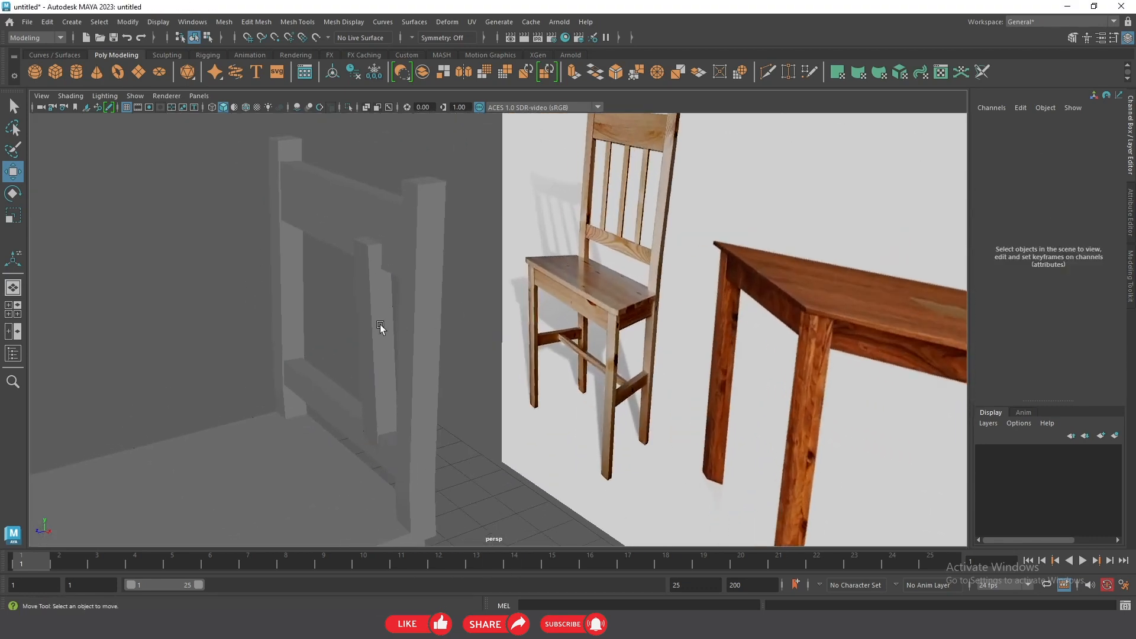
left_click(382, 326)
key("r")
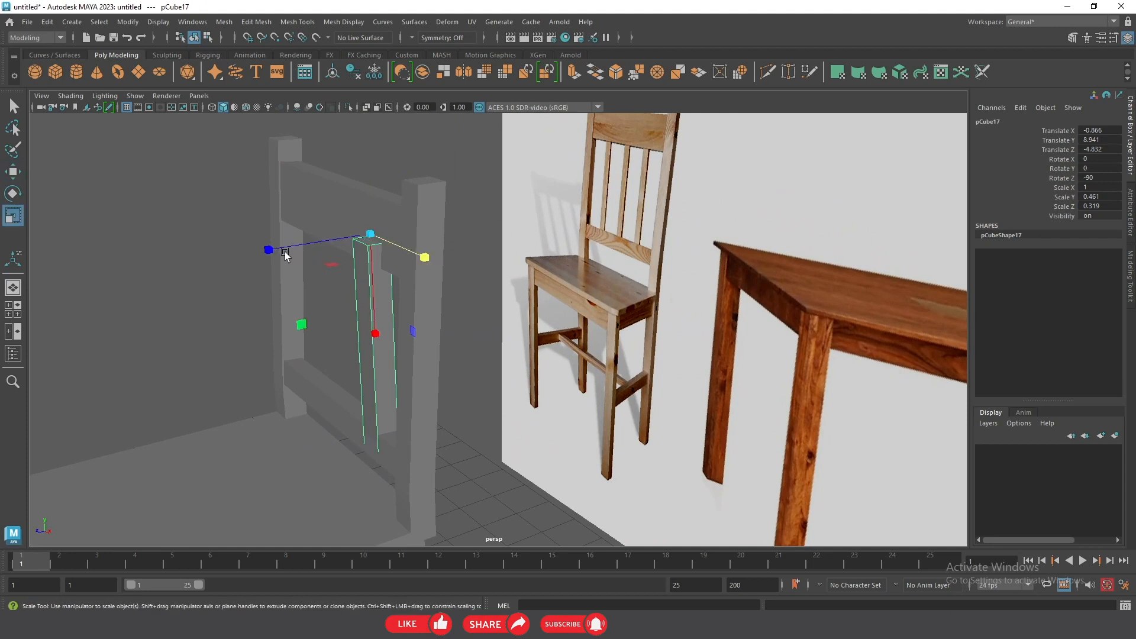
left_click(283, 266)
left_click(369, 324)
left_click_drag(298, 253, 311, 246)
left_click_drag(412, 278, 413, 233, "alt")
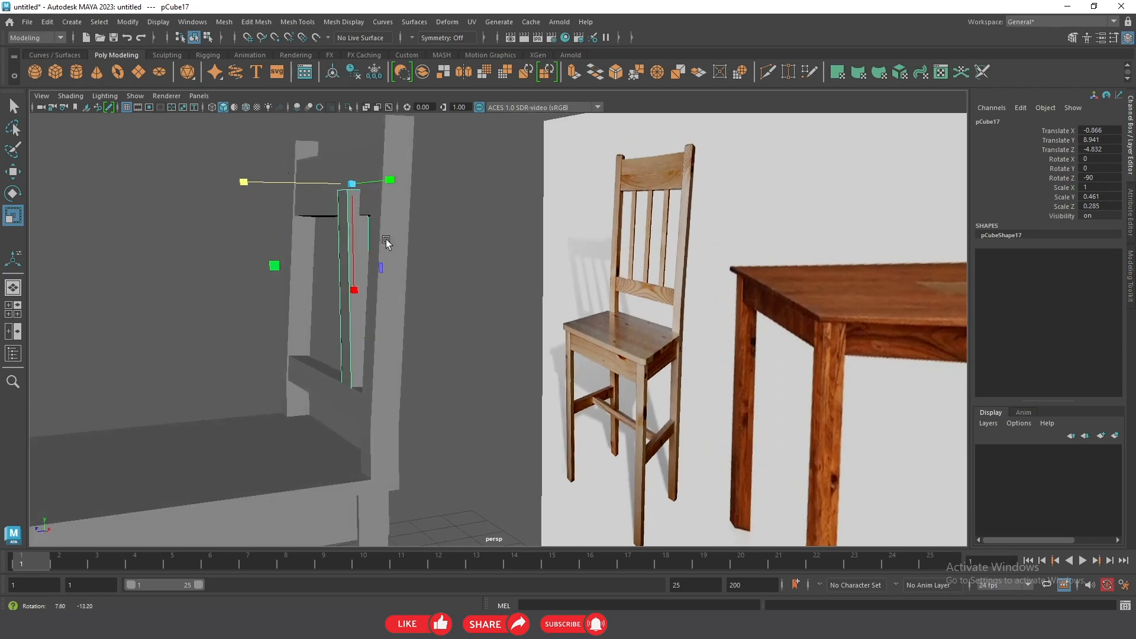
- Tilt the slat slightly toward the backrest's lean, to about -1.752 in Y, and center its pivot
key("e")
left_click_drag(459, 166, 467, 173)
left_click(332, 72)
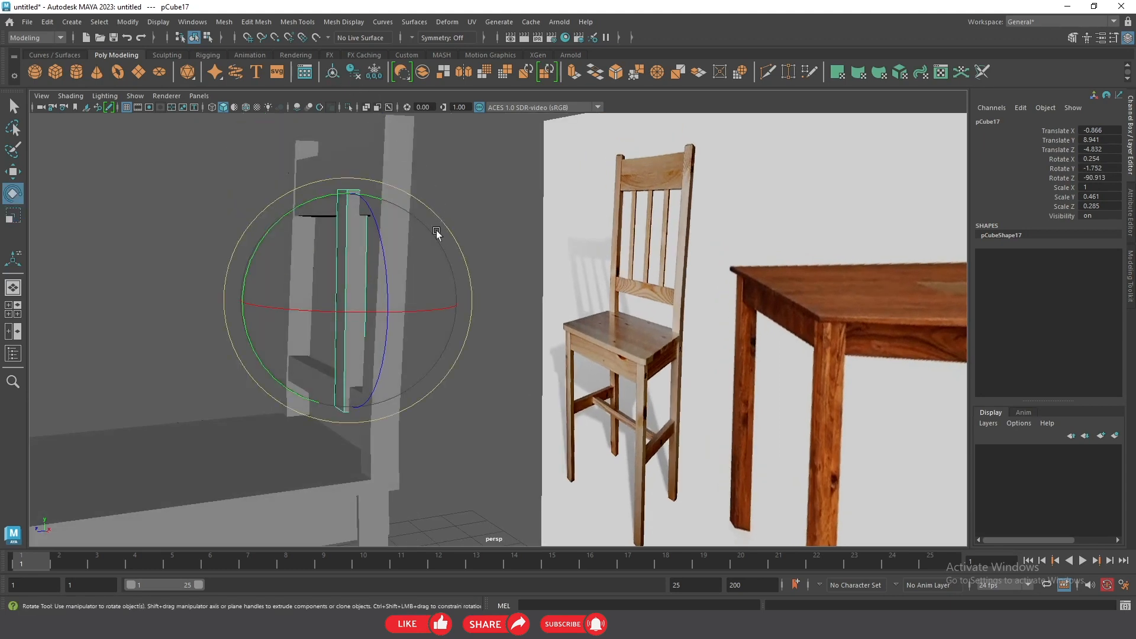
- Tilt the slat to about -3.314 in Y and shift it back between the rails, to about Z -5.03
key("w")
left_click_drag(303, 309, 285, 306)
left_click_drag(357, 272, 355, 249, "alt")
key("e")
left_click_drag(448, 211, 449, 215)
key("w")
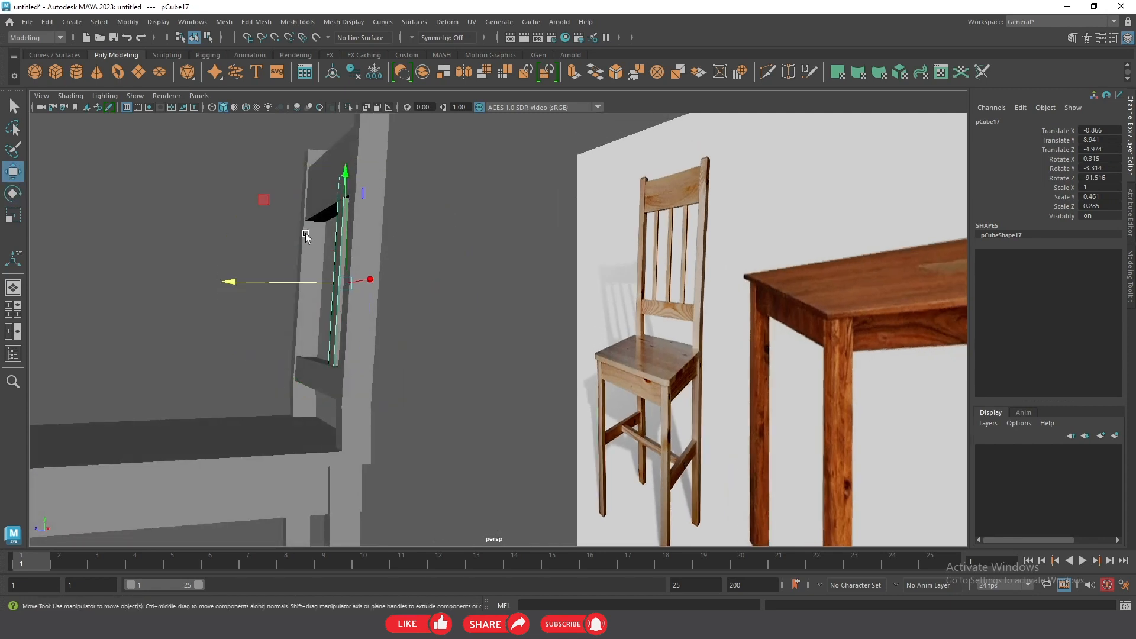
left_click_drag(298, 280, 271, 279)
left_click(506, 283)
- Increase the slat's tilt to about -4.411 in Y and thin it to a Z scale of about 0.22
left_click_drag(506, 283, 321, 349, "alt")
left_click(329, 308)
left_click_drag(331, 297, 392, 279, "alt")
key("e")
key("r")
middle_click_drag(246, 332, 263, 345)
key("w")
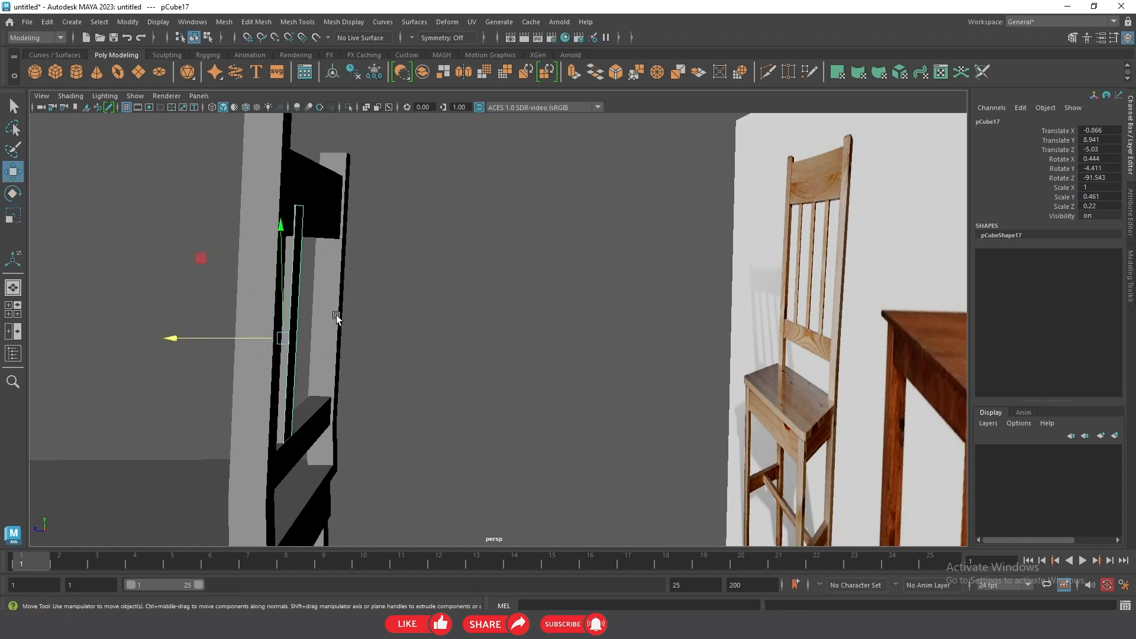
- Adjust the slat's lean further and shift it in depth to line up with both rails
left_click_drag(332, 327, 398, 284, "alt")
key("e")
key("w")
left_click_drag(329, 335, 262, 335)
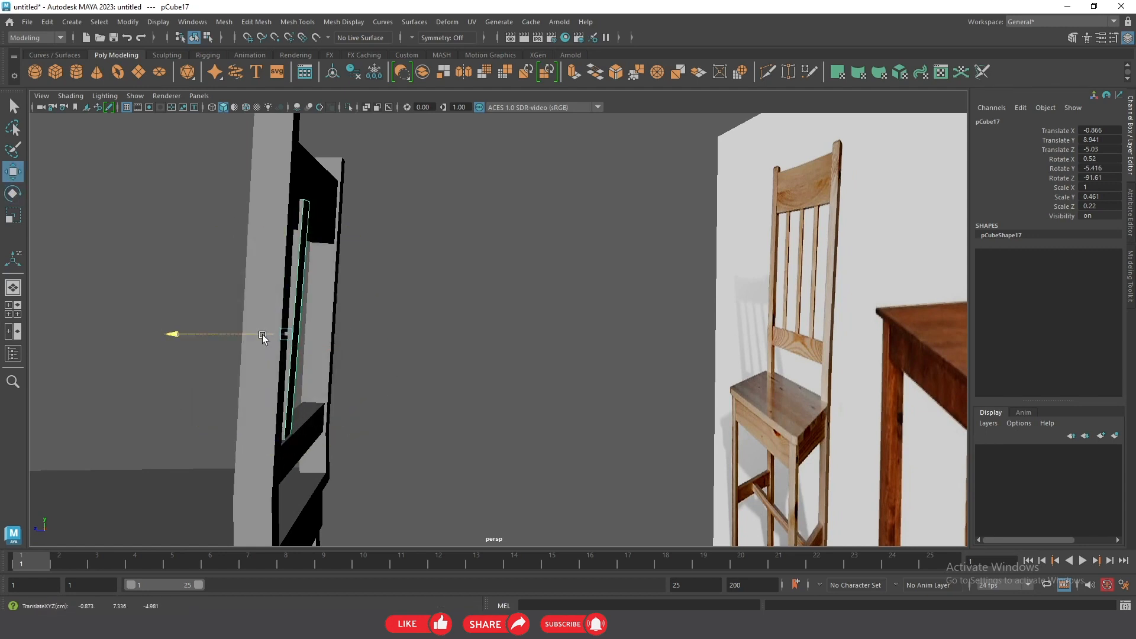
key("e")
left_click_drag(399, 324, 402, 317)
key("w")
left_click_drag(250, 332, 247, 335)
- Refine the slat to about -4.471 rotation in Y and 0.326 scale in Y, at about X -0.72, Z -4.971
left_click(469, 355)
left_click_drag(469, 355, 580, 347, "alt")
left_click(513, 360)
key("e")
key("w")
key("r")
key("w")
right_click_drag(582, 352, 48, 260, "alt")
left_click(142, 294)
left_click_drag(237, 313, 291, 317, "alt")
right_click_drag(292, 317, 440, 363, "alt")
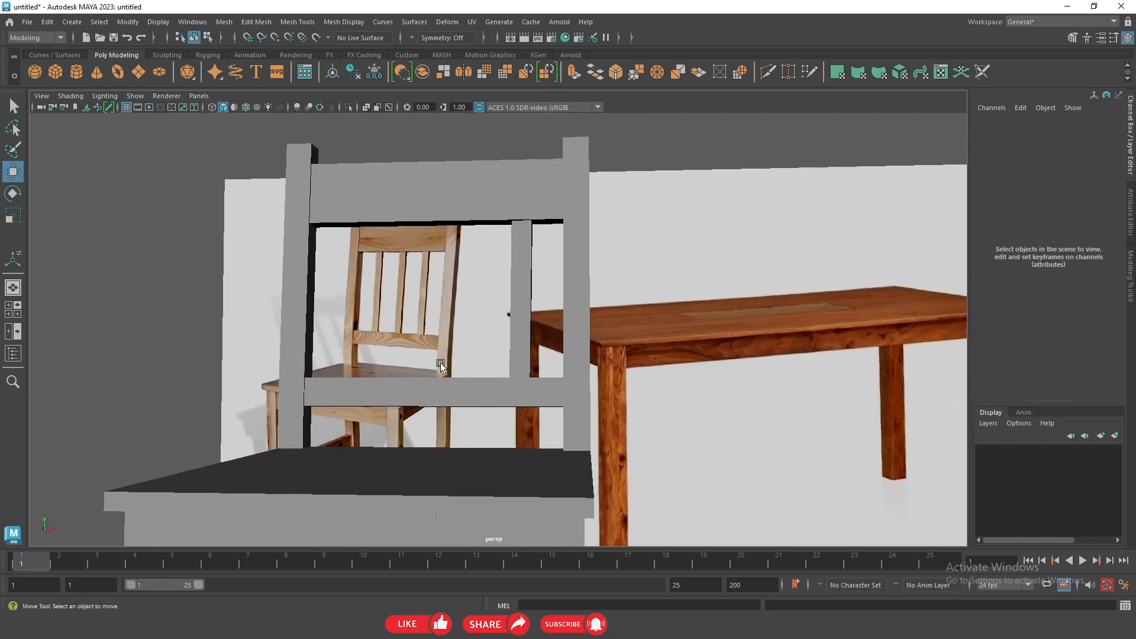
- Duplicate the slat twice and space the copies evenly across the backrest, with the farthest one at about X -2.824
left_click_drag(440, 363, 444, 388, "alt")
left_click(524, 362)
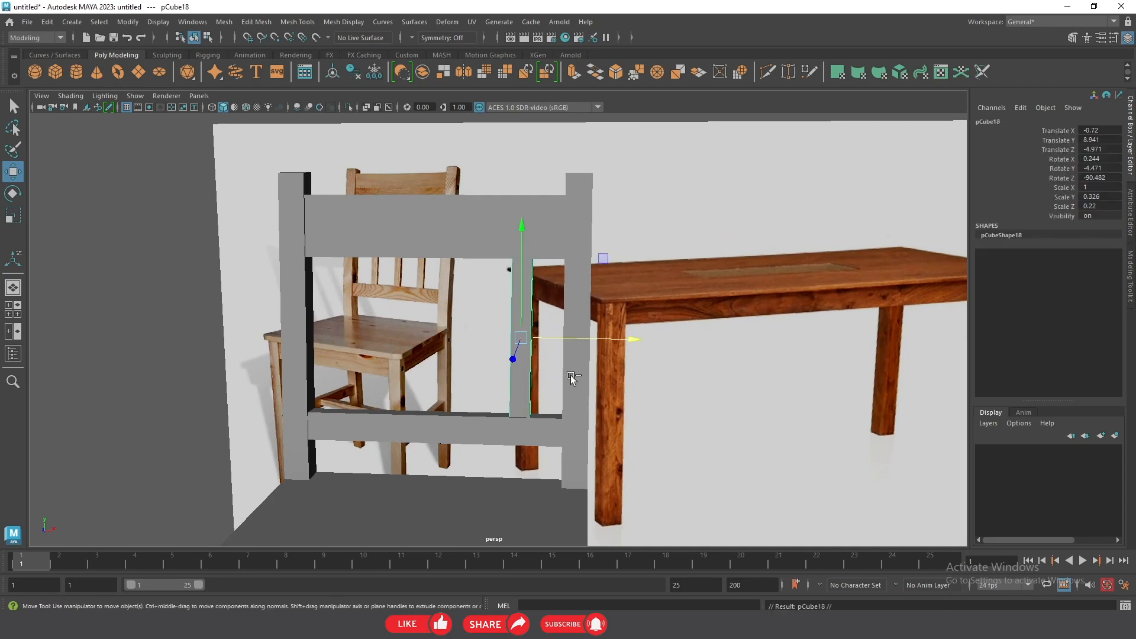
left_click_drag(584, 343, 446, 335)
key("ctrl+d")
scroll(446, 335, "down", 2)
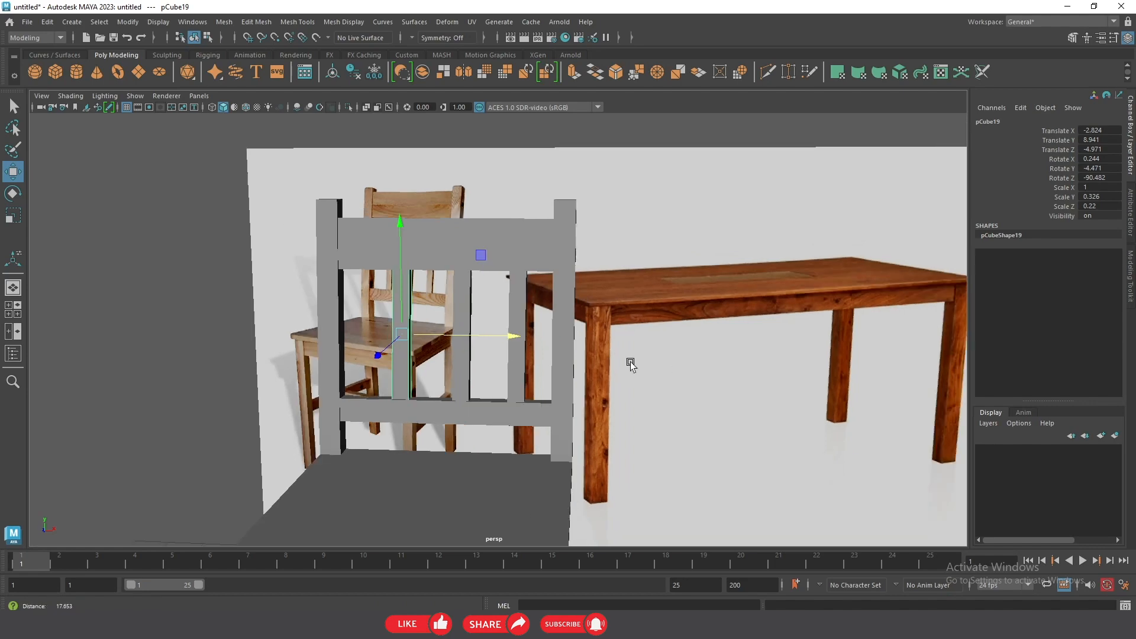
- Examine the slat spacing across the backrest from several angles and compare it with the reference chair
scroll(630, 362, "down", 5)
left_click(392, 356)
mouse_move(496, 368)
left_mouse_down("alt")
mouse_move(444, 388)
mouse_move(498, 377)
mouse_move(497, 364)
left_mouse_up("alt")
scroll(445, 390, "up", 3)
scroll(486, 396, "down", 3)
mouse_move(477, 424)
left_mouse_down("alt")
mouse_move(389, 429)
mouse_move(485, 432)
left_mouse_up("alt")
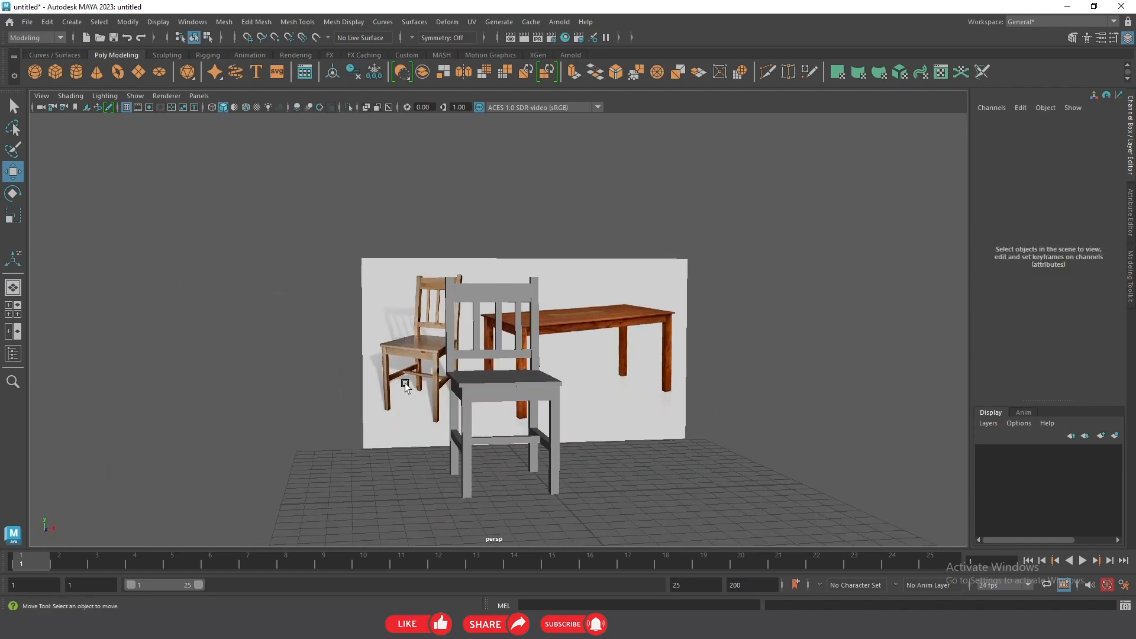
scroll(735, 495, "up", 5)
scroll(689, 431, "down", 2)
right_click_drag(519, 408, 491, 411, "alt")
left_click_drag(491, 410, 469, 408, "alt")
right_click_drag(456, 386, 727, 473, "alt")
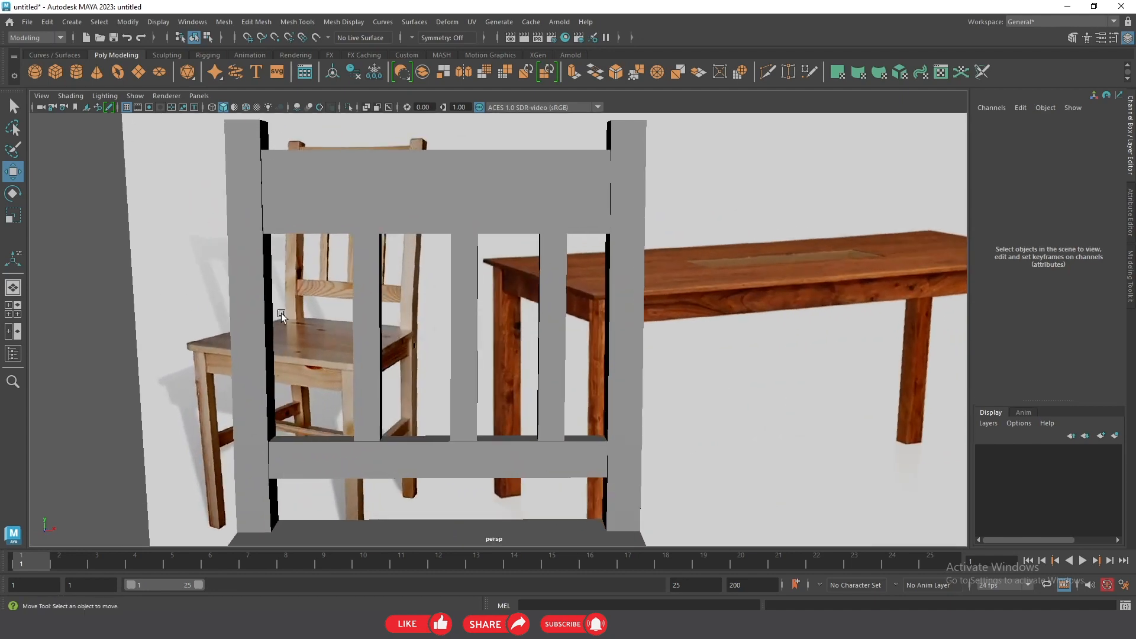
scroll(570, 353, "down", 5)
left_click_drag(532, 349, 499, 353, "alt")
scroll(506, 353, "up", 3)
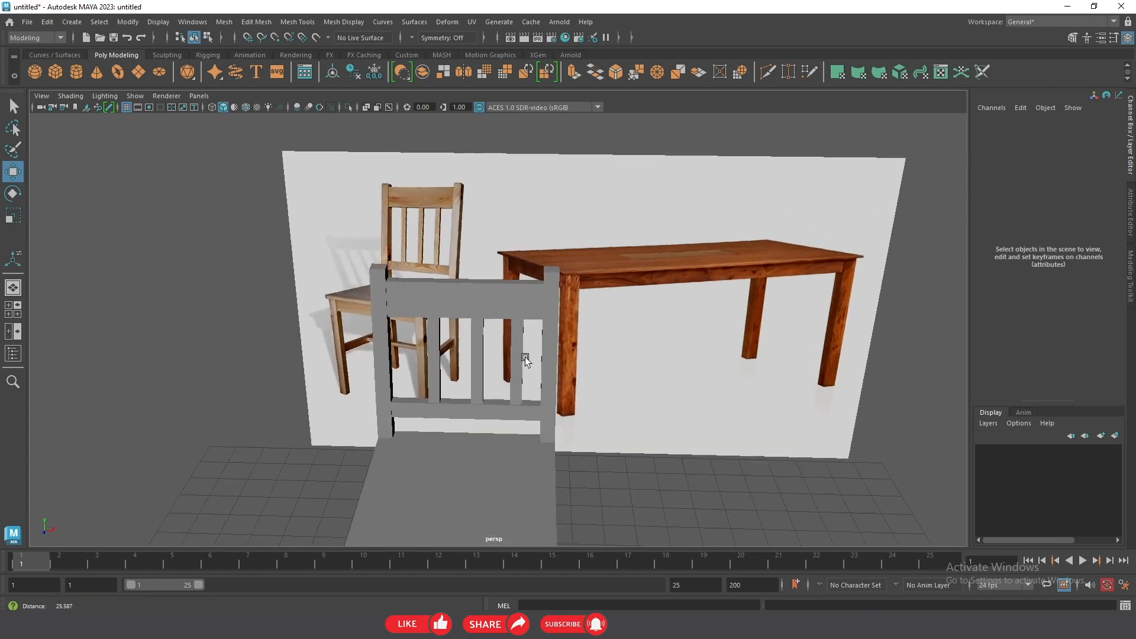
- Even out the backrest slats by moving the farthest one to about X -2.975 and shifting the middle one slightly sideways
left_click_drag(486, 345, 466, 329, "alt")
scroll(478, 309, "up", 2)
left_click(410, 308)
left_click(473, 285)
left_click(536, 338)
left_click(402, 300)
left_click_drag(438, 326, 441, 325)
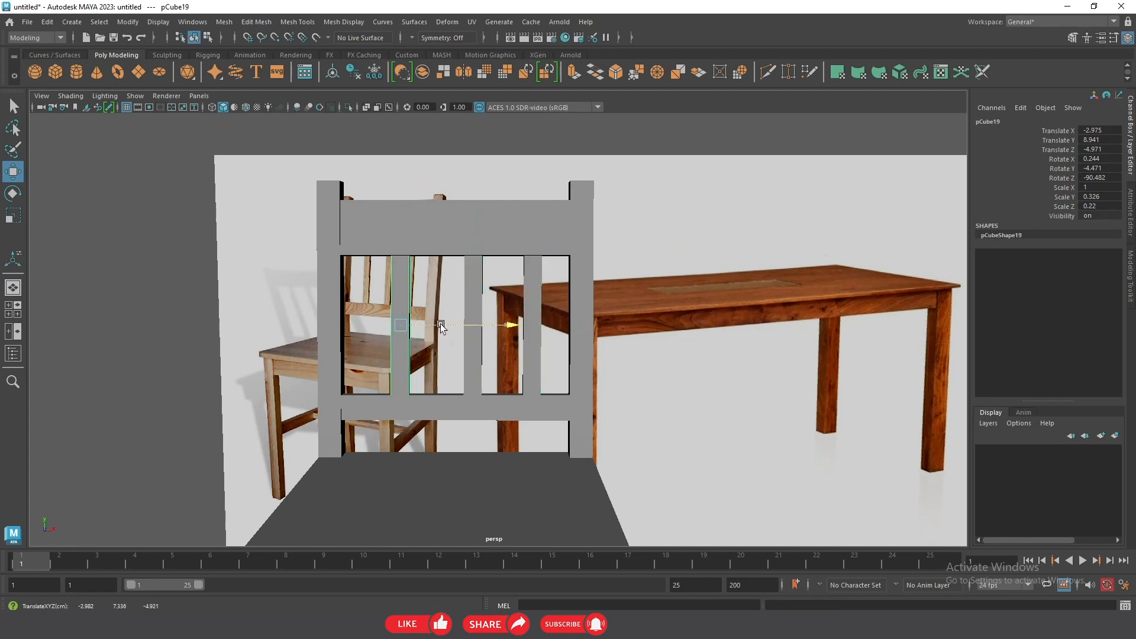
left_click(491, 296)
left_click(474, 292)
left_click_drag(526, 325, 518, 323)
- Inspect the whole chair and the upper and lower backrest rails from several angles
key("space")
scroll(607, 339, "down", 4)
key("space")
key("space")
left_click_drag(627, 320, 563, 350, "alt")
left_click(518, 474)
scroll(408, 399, "down", 4)
left_click_drag(408, 399, 445, 386, "alt")
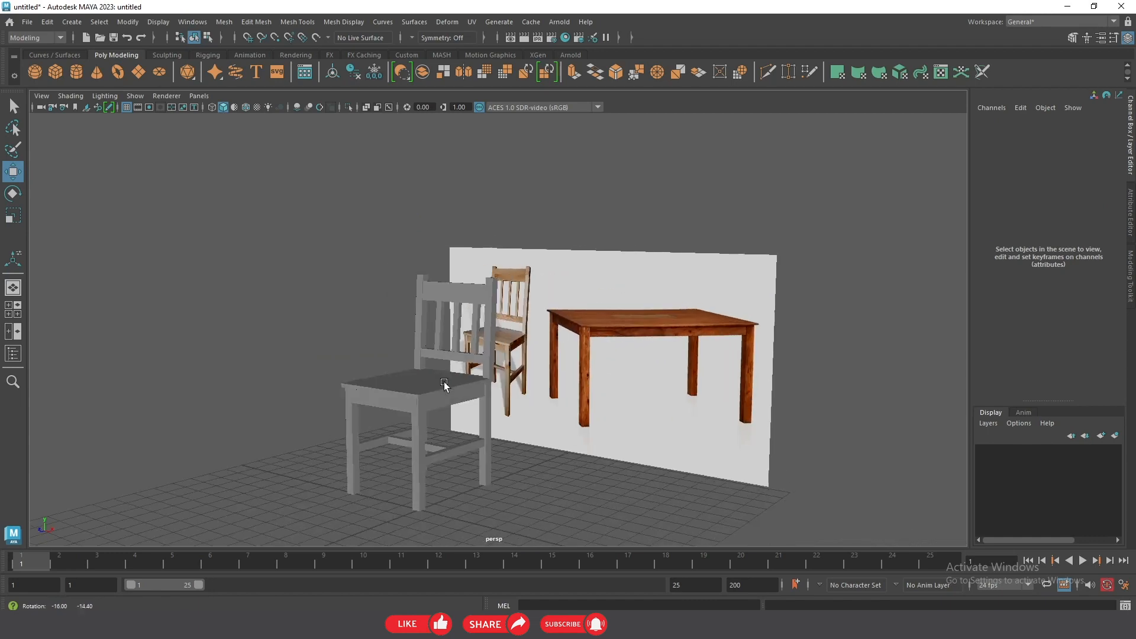
right_click_drag(444, 386, 715, 444, "alt")
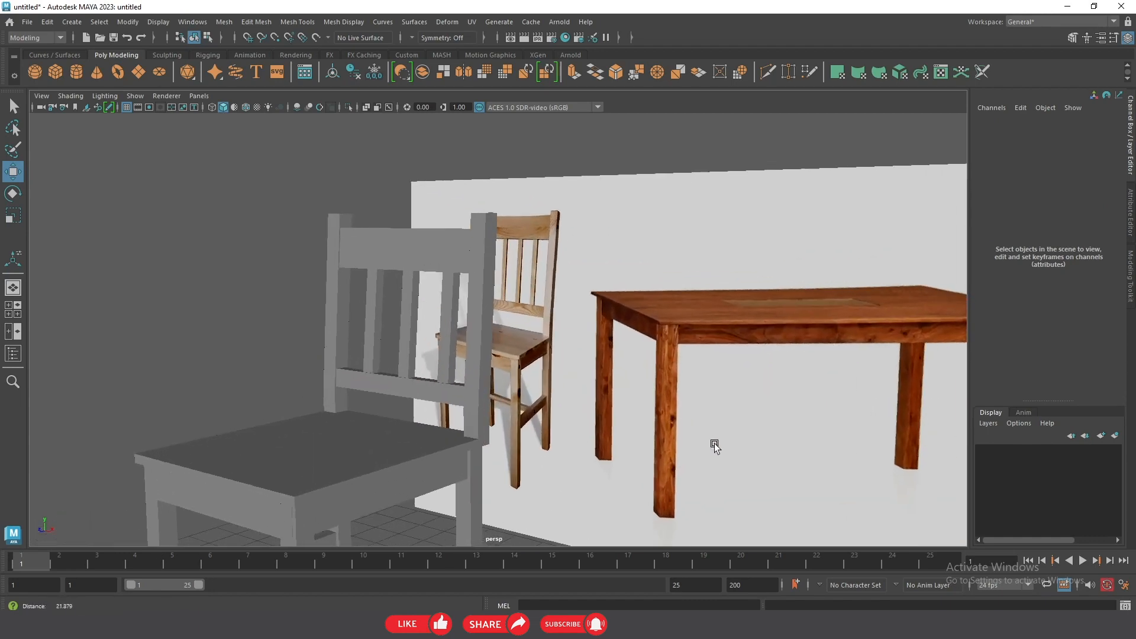
left_click(399, 386)
left_click(350, 317)
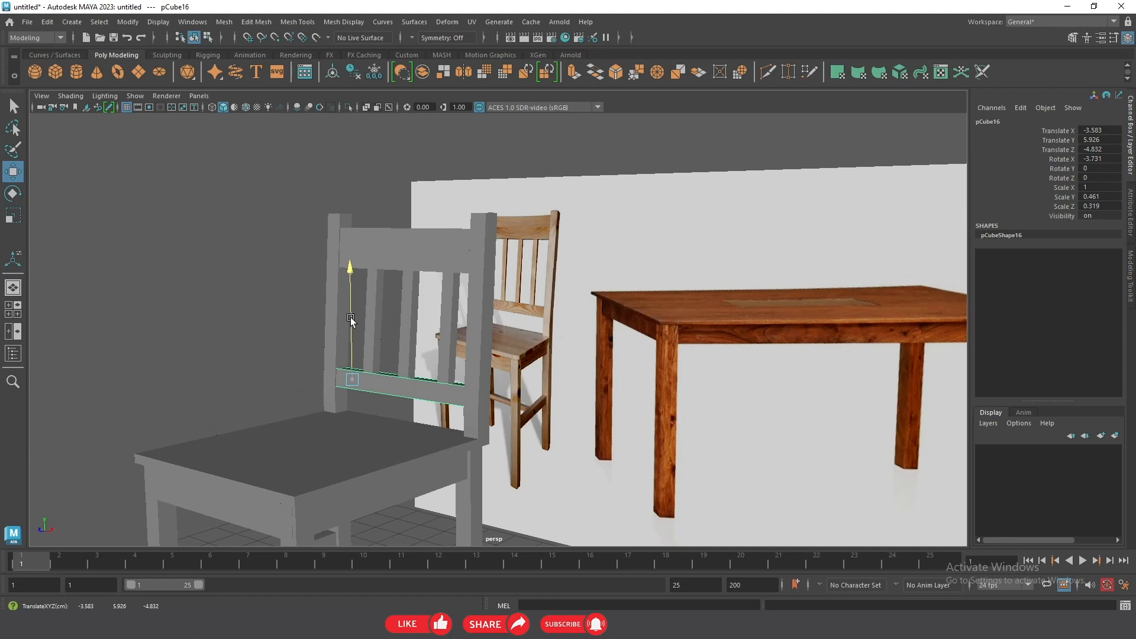
left_click(383, 262)
left_click_drag(301, 312, 375, 310, "alt")
right_click_drag(473, 414, 263, 361, "alt")
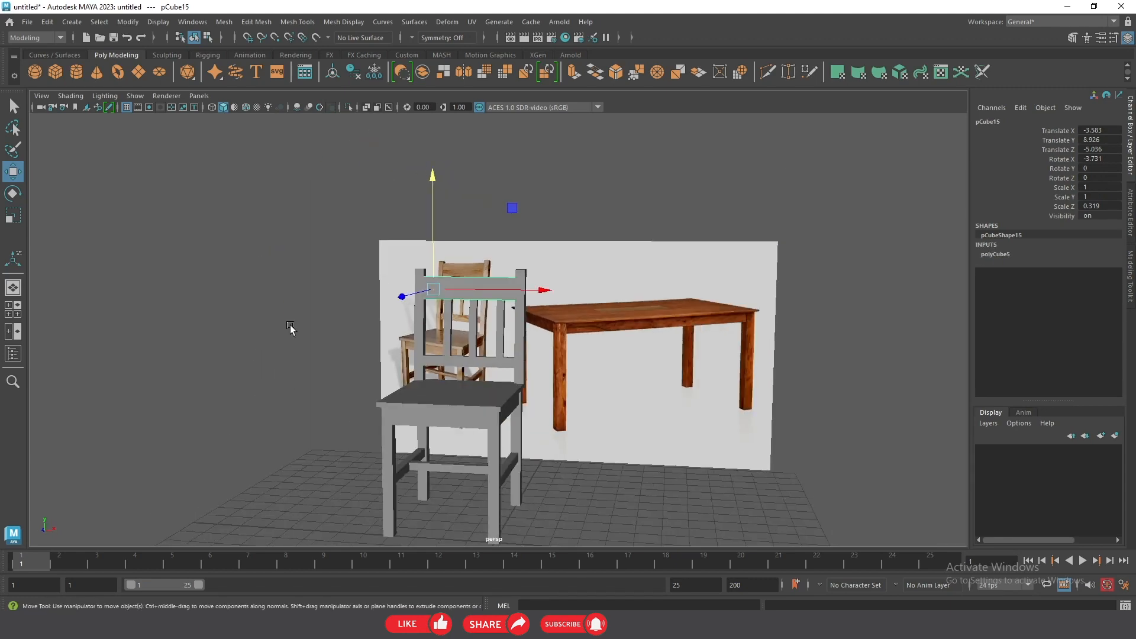
- Select all parts of the chair and combine them into a single mesh
middle_click_drag(290, 324, 269, 228, "alt")
left_click(222, 171)
left_click_drag(209, 154, 817, 500)
right_click_drag(421, 181, 492, 219, "alt")
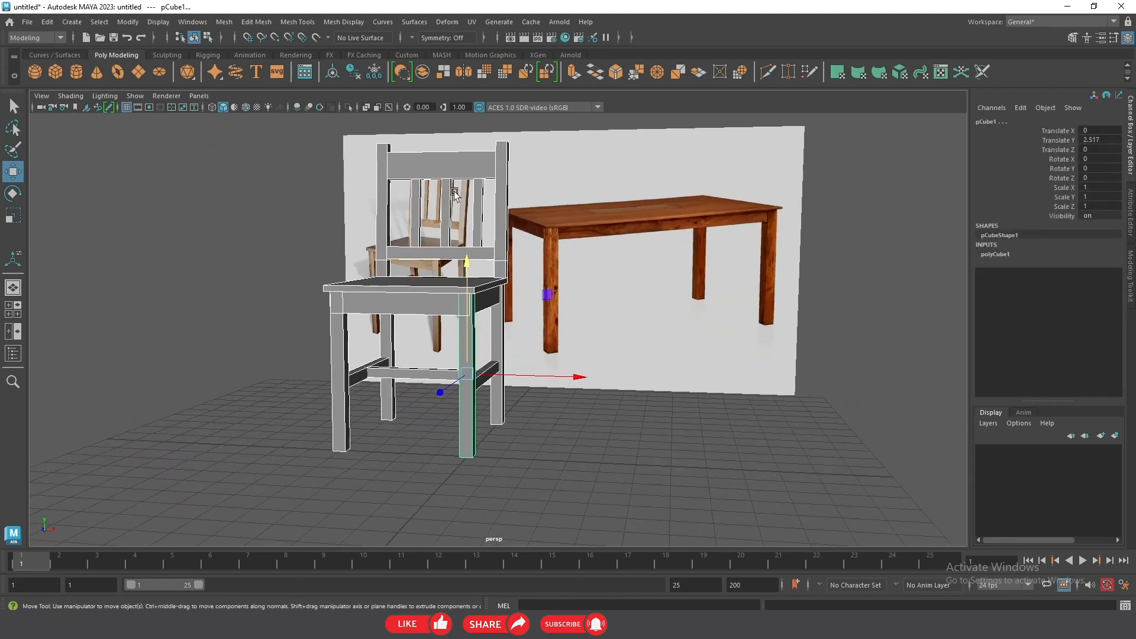
right_click(453, 164, "shift")
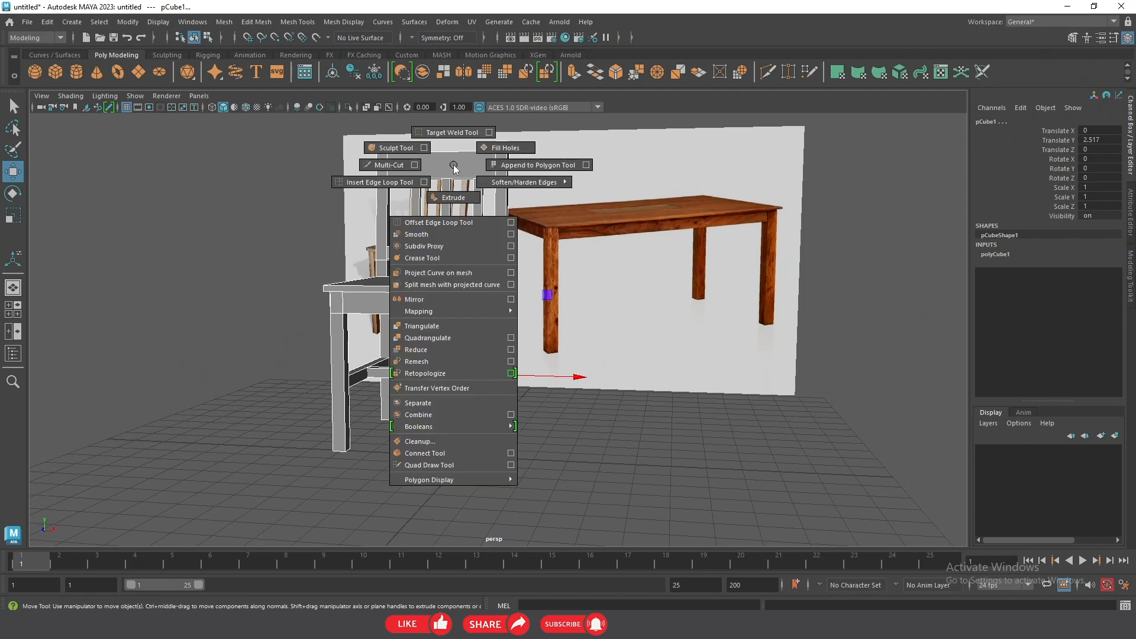
left_click(432, 414)
left_click(675, 436)
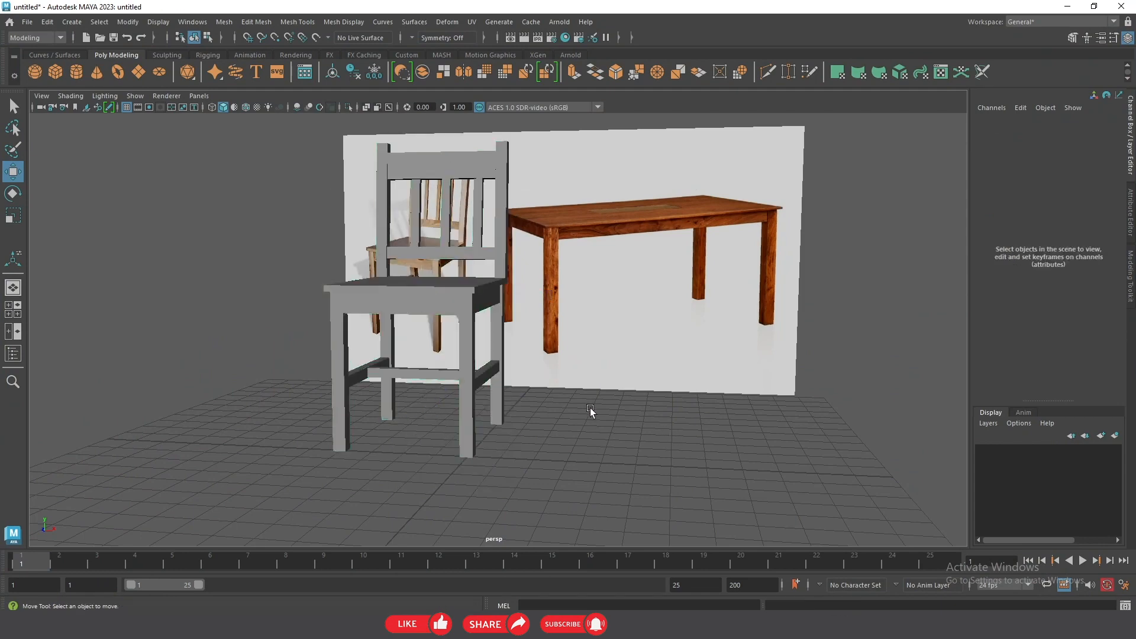
- Select the combined chair and delete its construction history
left_click_drag(592, 409, 510, 417, "alt")
left_click_drag(437, 421, 436, 421)
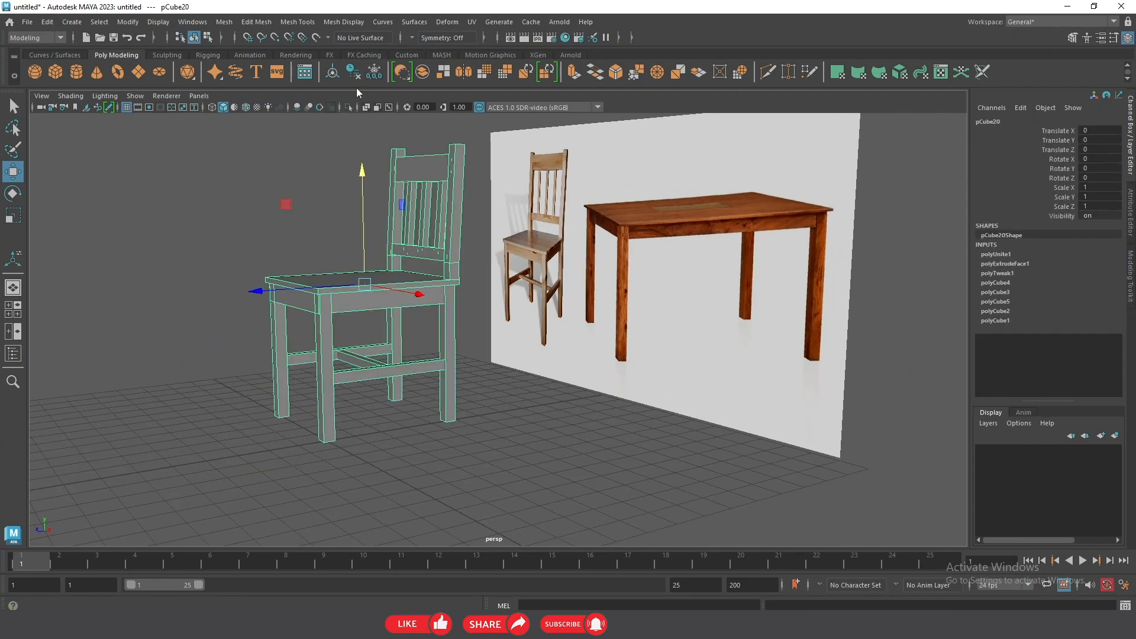
left_click(357, 71)
left_click(331, 178)
mouse_move(331, 177)
left_mouse_down("alt")
mouse_move(344, 212)
mouse_move(322, 197)
left_mouse_up("alt")
mouse_move(403, 212)
left_mouse_down("alt")
mouse_move(458, 263)
mouse_move(416, 214)
mouse_move(411, 235)
left_mouse_up("alt")
- Make the backrest taller by raising the upper vertices of its posts, slats and top rail, and return to object mode
left_click(421, 193)
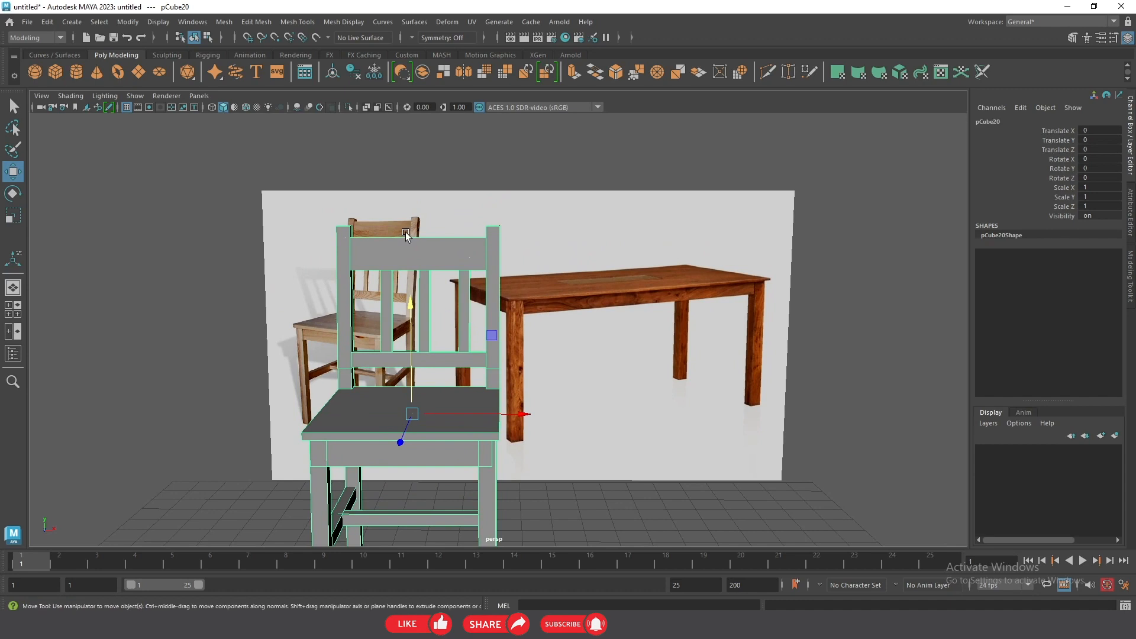
right_click(412, 246)
left_click_drag(245, 170, 458, 226)
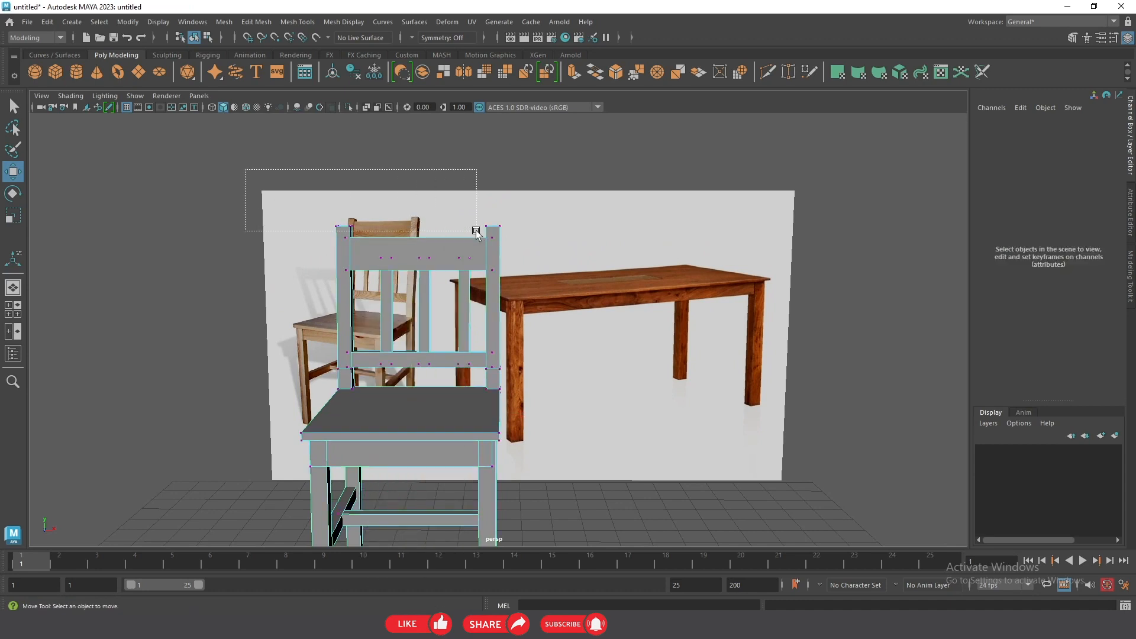
left_click_drag(553, 248, 553, 248)
left_click_drag(414, 237, 407, 236, "alt")
left_click_drag(297, 207, 523, 284)
left_click_drag(408, 189, 351, 225)
right_click_drag(415, 231, 514, 185)
left_click(493, 187)
left_click_drag(464, 224, 573, 225, "alt")
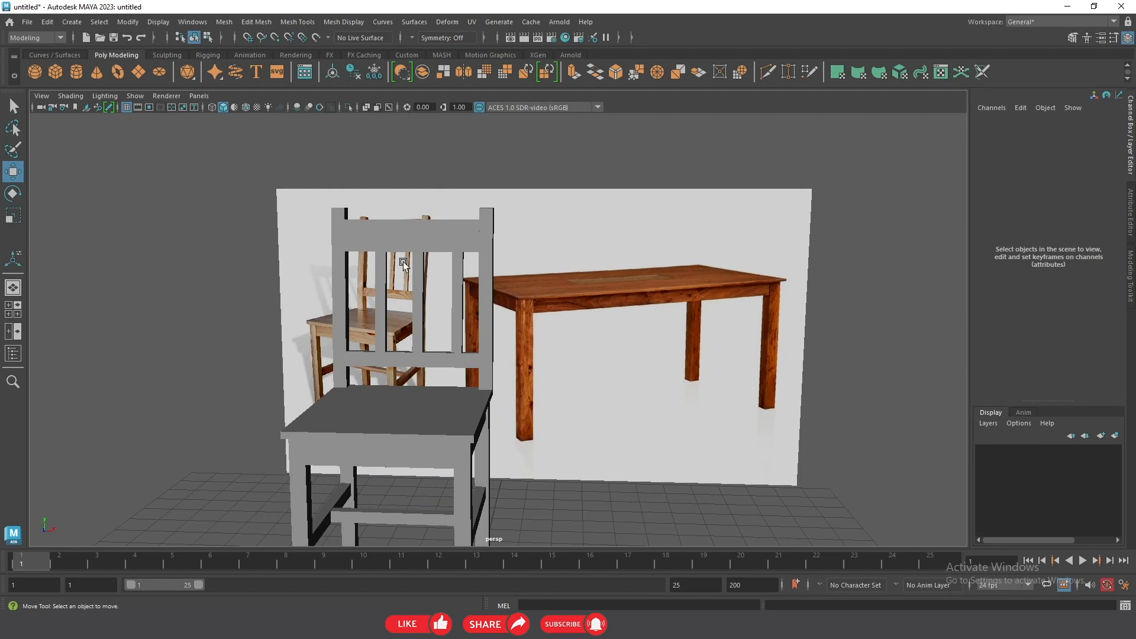
- Narrow the chair slightly by moving the vertices of its two side halves inward along X
scroll(403, 262, "down", 3)
left_click_drag(403, 261, 457, 172, "alt")
left_click(459, 201)
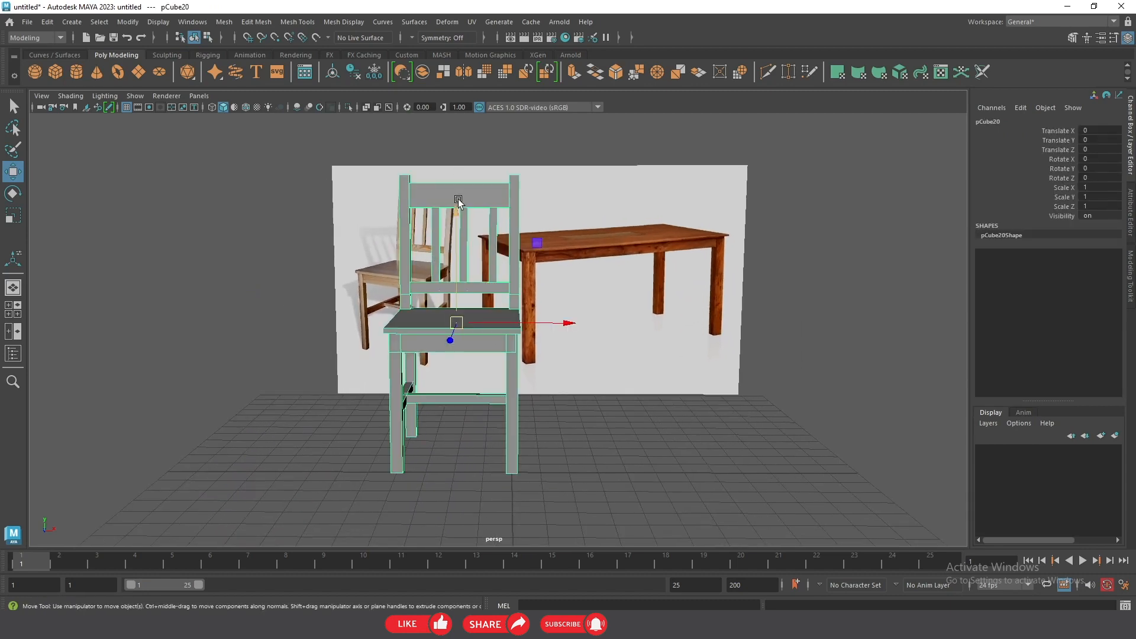
right_click(459, 201)
left_click(402, 200)
left_click_drag(536, 169, 390, 210)
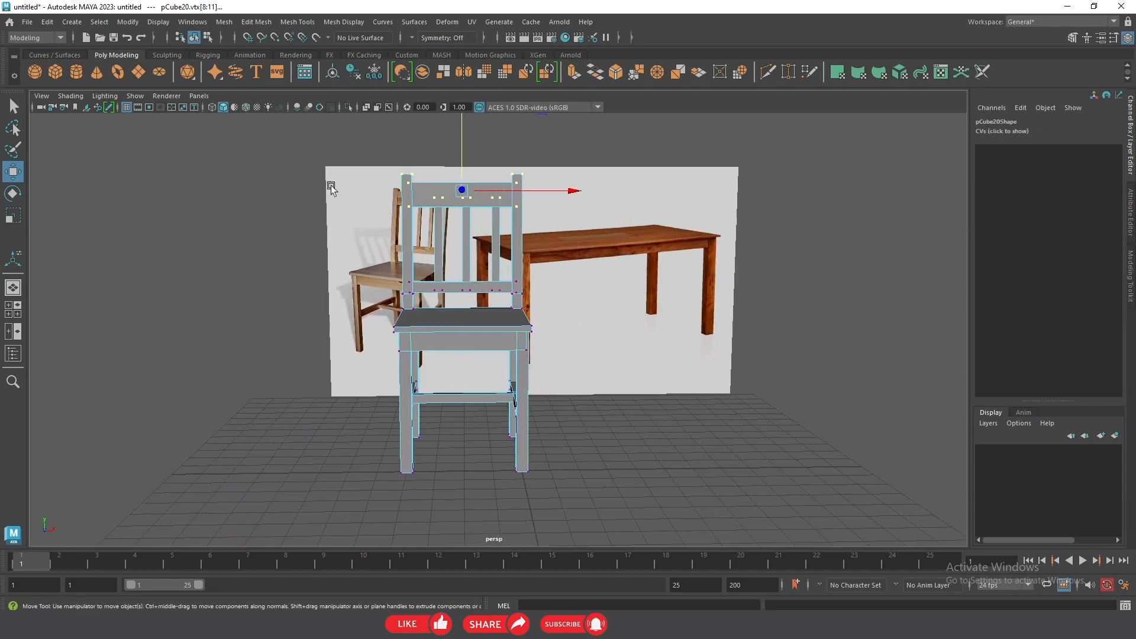
left_click_drag(414, 502, 421, 502)
left_click_drag(494, 329, 500, 321)
left_click_drag(636, 476, 617, 484, "alt")
left_click_drag(507, 131, 508, 132)
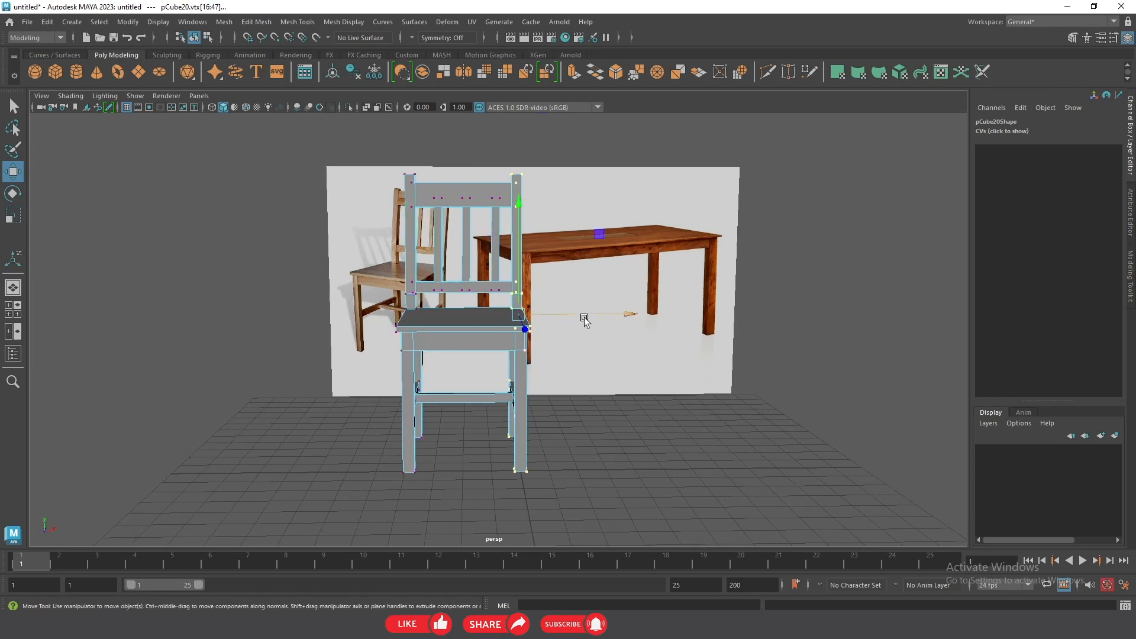
left_click(601, 320)
key("ctrl+z")
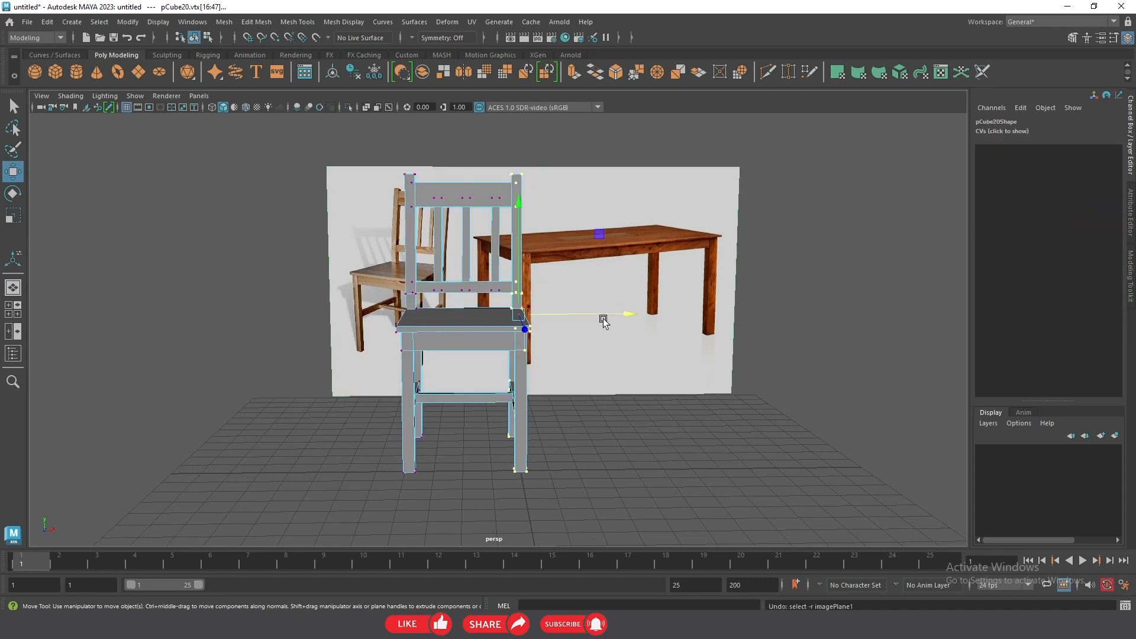
left_click_drag(608, 318, 467, 338)
- Inspect the chair's slats, seat, apron and leg joints up close from several angles
scroll(457, 277, "up", 3)
key("F8")
left_click(503, 382)
left_click_drag(503, 382, 499, 324, "alt")
scroll(499, 324, "up", 3)
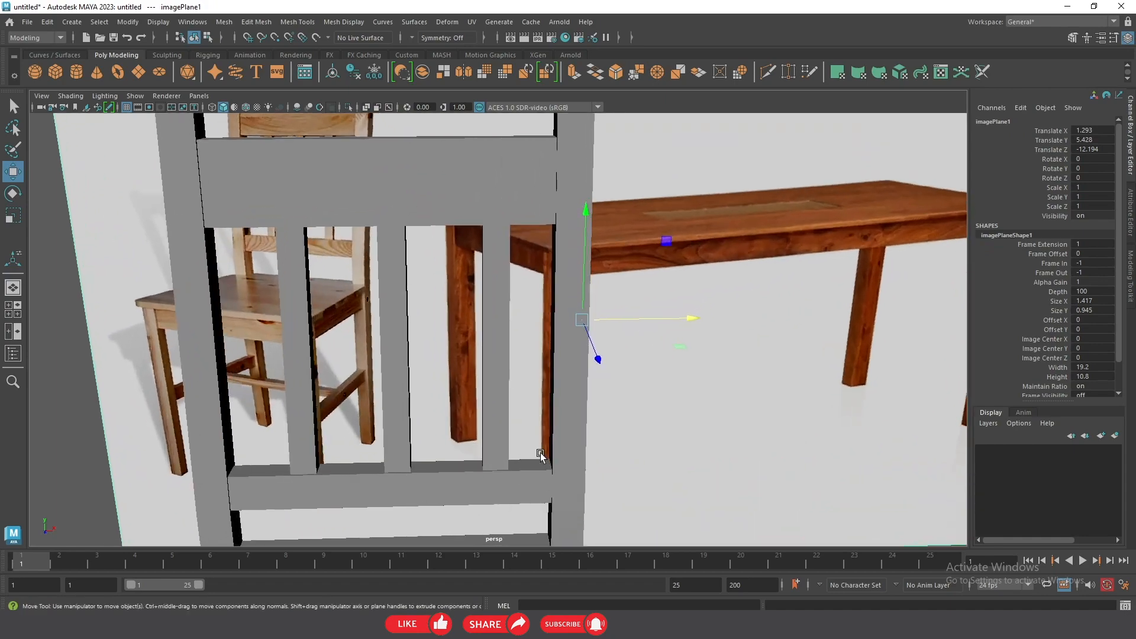
scroll(541, 452, "down", 4)
left_click_drag(541, 453, 386, 349, "alt")
scroll(385, 349, "up", 5)
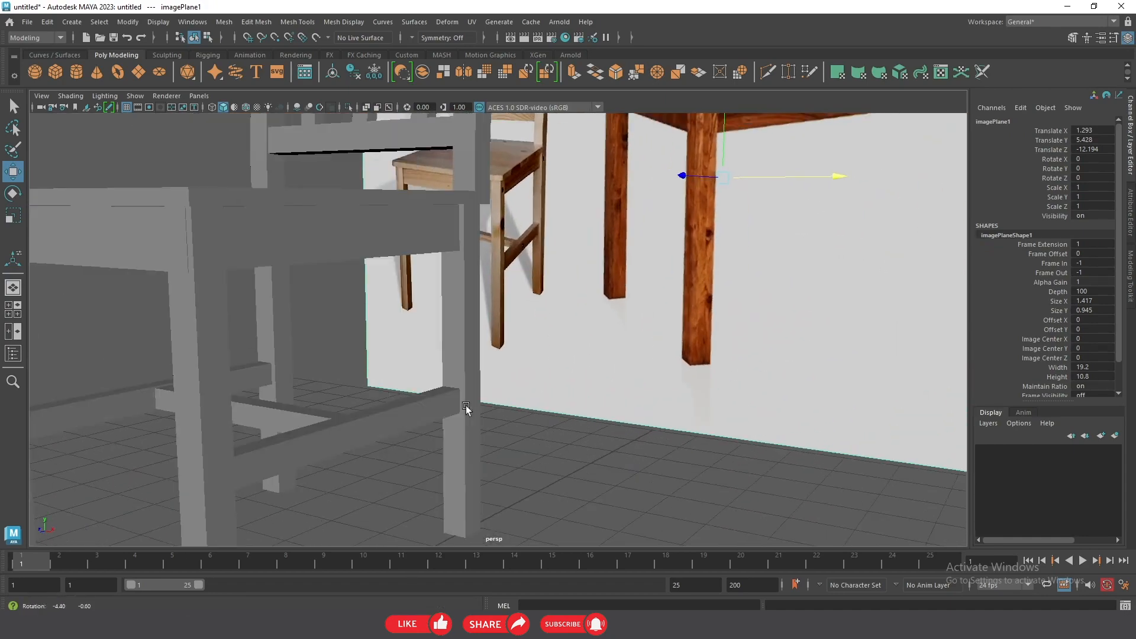
left_click_drag(466, 406, 523, 395, "alt")
left_click(522, 396)
left_click(679, 379)
scroll(761, 438, "down", 5)
left_click_drag(444, 363, 554, 318, "alt")
scroll(553, 317, "up", 3)
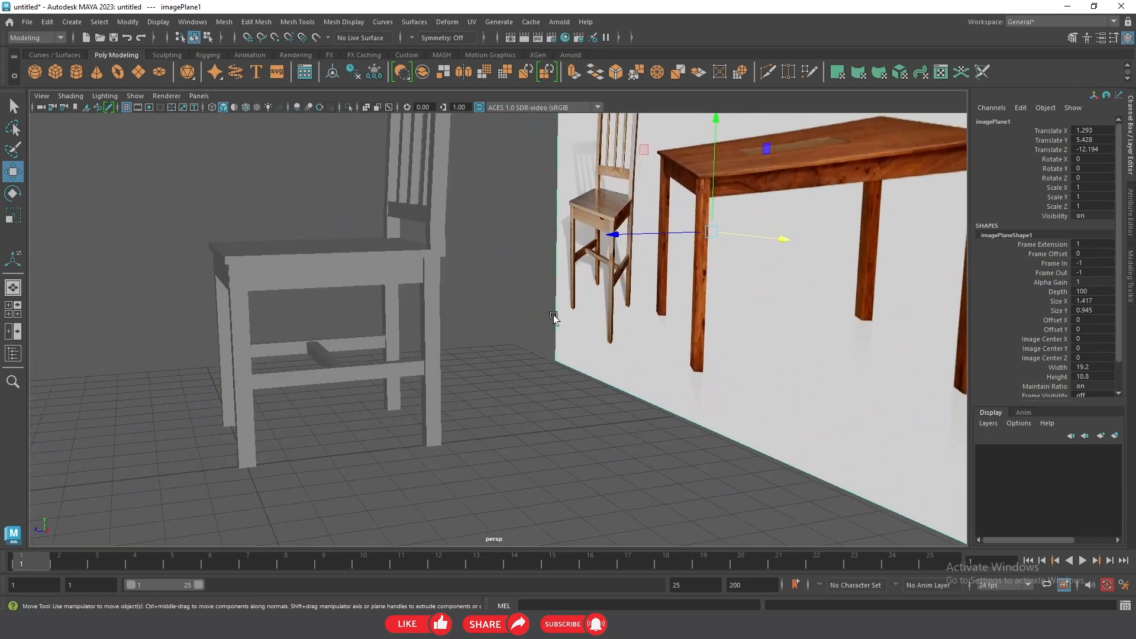
mouse_move(494, 257)
left_mouse_down("alt")
mouse_move(505, 223)
mouse_move(487, 279)
mouse_move(400, 263)
mouse_move(507, 254)
left_mouse_up("alt")
- In the side view, move the rear apron's outer vertices forward until they are flush with the back legs
left_click(400, 198)
left_click_drag(400, 198, 490, 248, "alt")
right_click(490, 248)
right_click_drag(490, 249, 438, 249)
left_click_drag(476, 239, 474, 239, "alt")
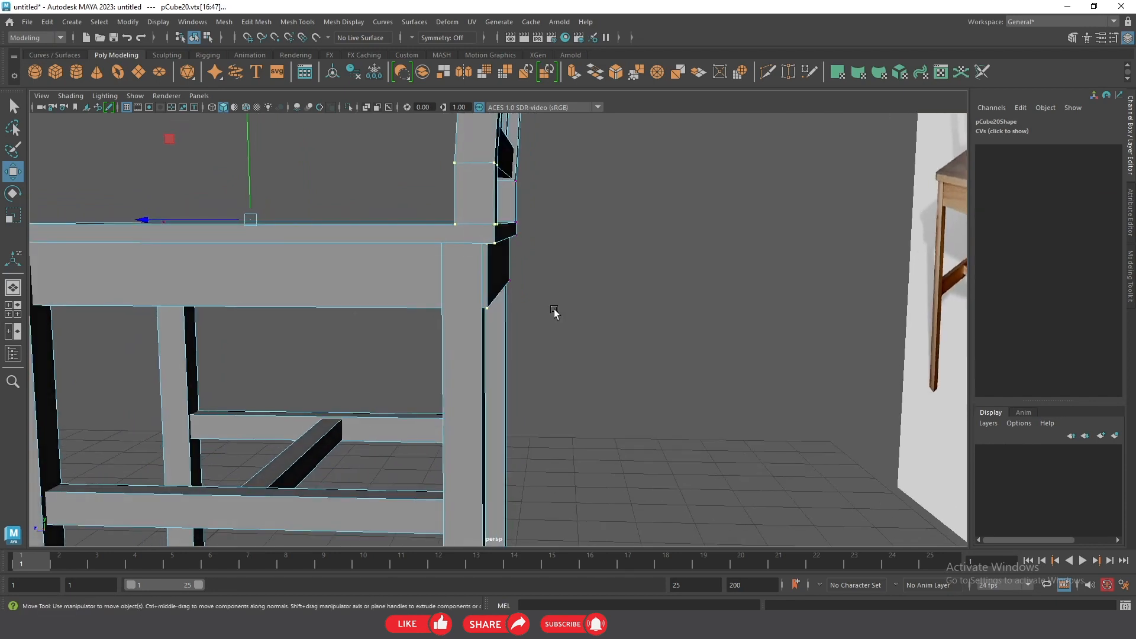
key("space")
left_click_drag(554, 325, 662, 338)
middle_click_drag(662, 337, 563, 350, "alt")
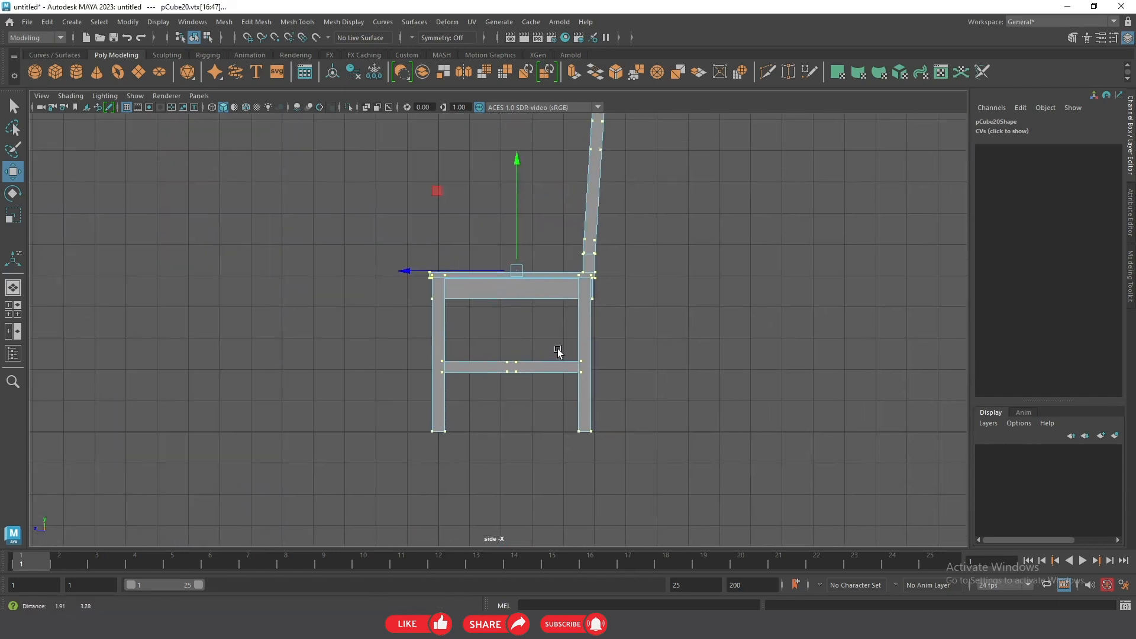
right_click_drag(563, 350, 870, 379, "alt")
middle_click_drag(871, 379, 619, 367, "alt")
right_click_drag(619, 368, 818, 479, "alt")
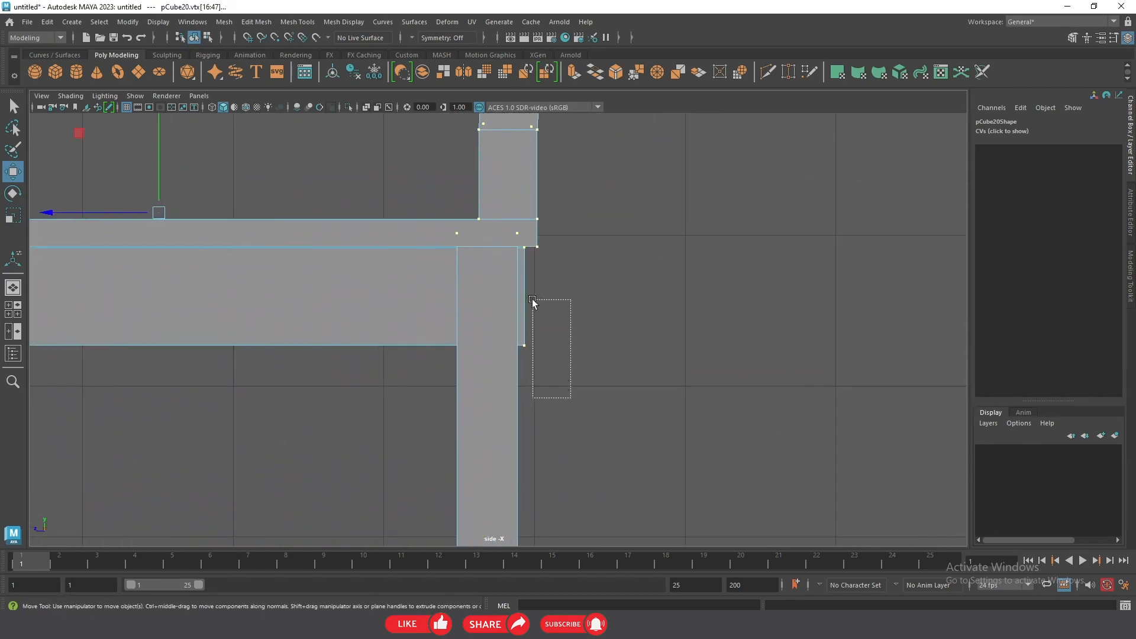
right_click_drag(555, 252, 639, 314, "alt")
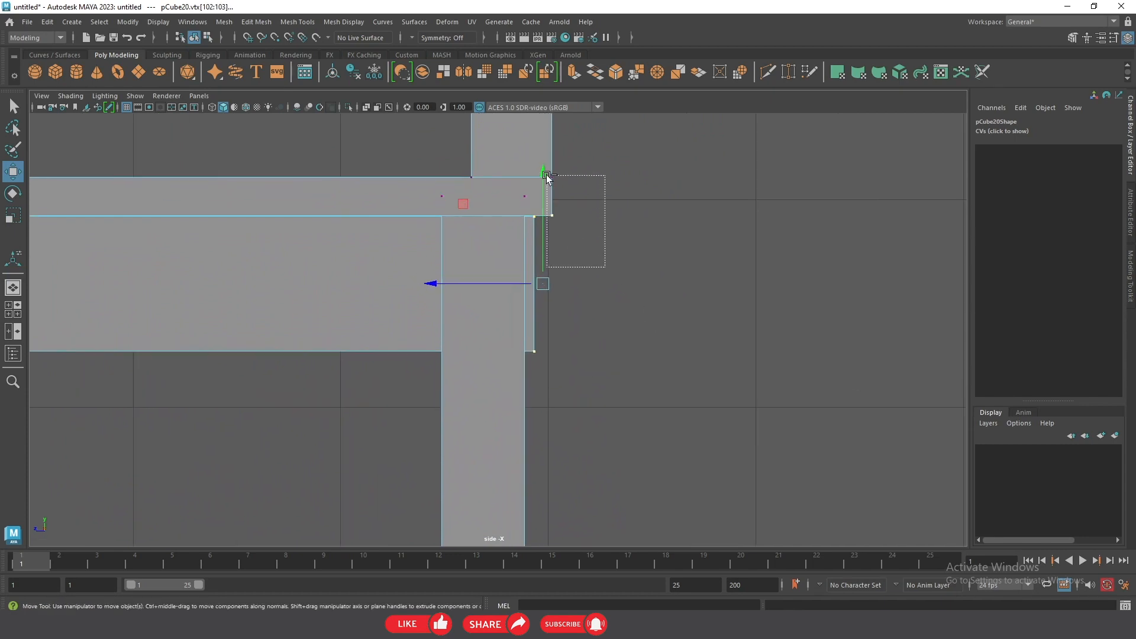
left_click_drag(482, 284, 469, 283)
- In the side view, adjust the front apron's outer vertices in depth to line up with the front legs
right_click_drag(657, 326, 521, 298, "alt")
middle_click_drag(442, 348, 578, 248, "alt")
middle_click_drag(256, 172, 441, 319, "alt")
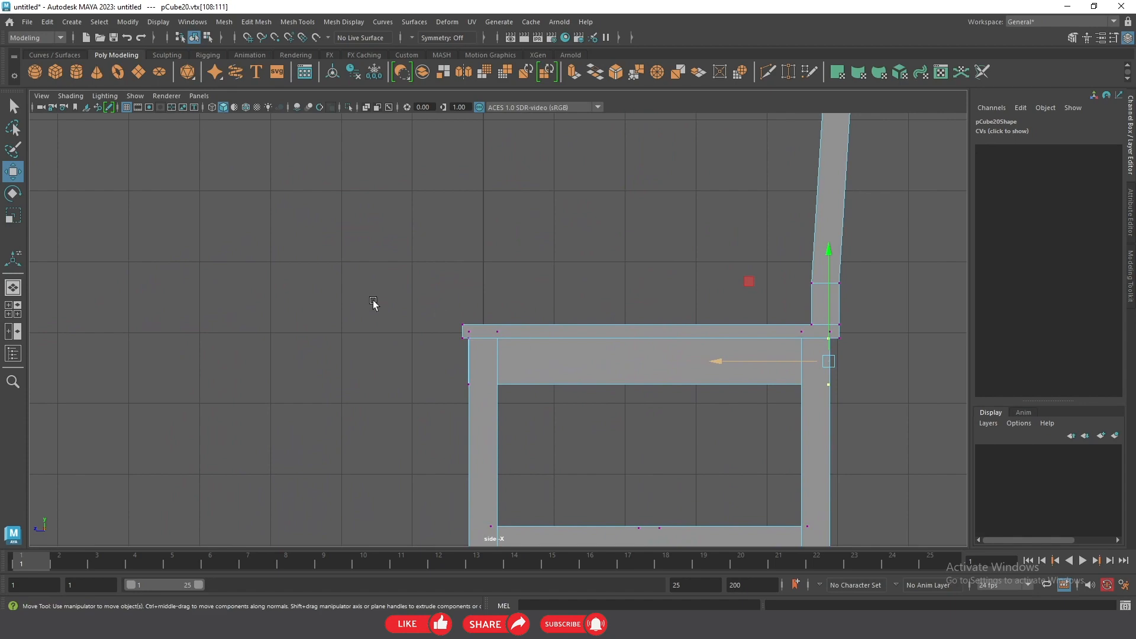
right_click_drag(442, 319, 436, 371, "alt")
middle_click_drag(369, 335, 369, 325, "alt")
right_click_drag(369, 325, 612, 435, "alt")
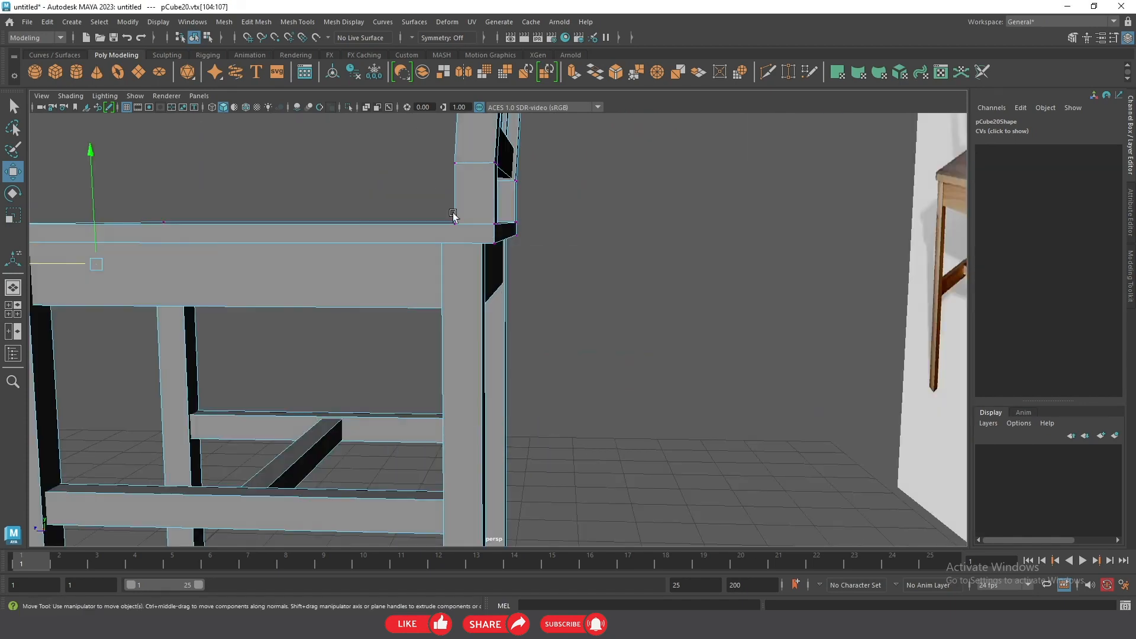
- Fine-tune the depth of the front apron's outer vertices in the perspective view and return to object mode
left_click_drag(532, 225, 498, 259, "alt")
right_click_drag(234, 269, 497, 327, "alt")
left_click_drag(286, 299, 276, 282)
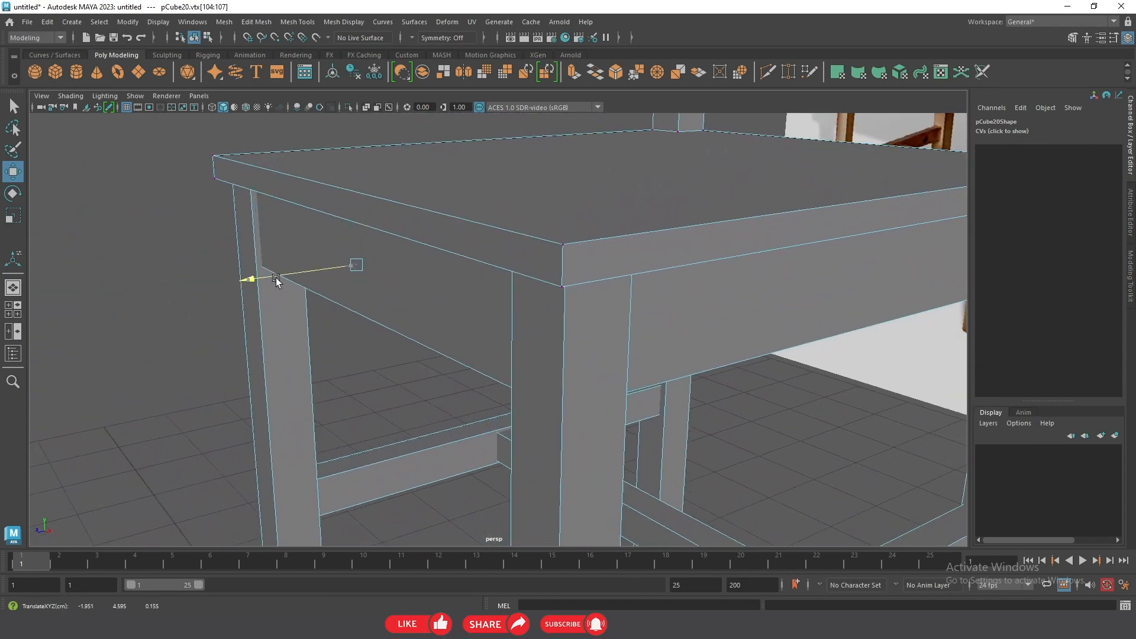
left_click_drag(562, 305, 667, 265, "alt")
left_click_drag(742, 250, 549, 270, "alt")
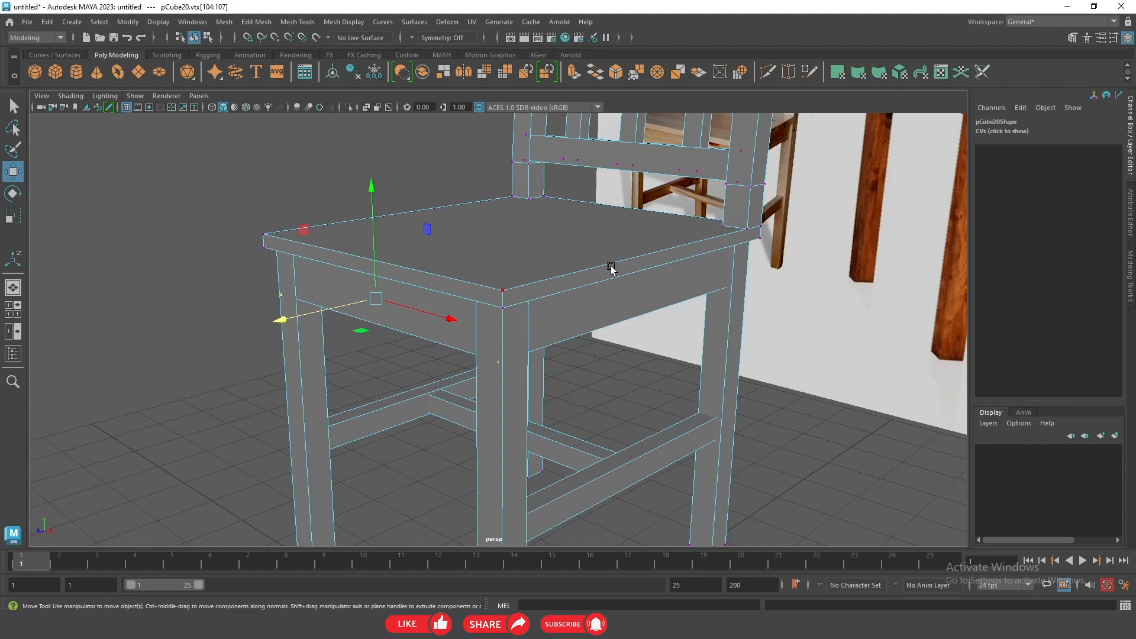
right_click_drag(610, 265, 671, 248)
left_click(770, 403)
scroll(461, 330, "down", 4)
left_click_drag(461, 330, 427, 357, "alt")
left_click_drag(424, 413, 513, 414, "alt")
- In the front view, level the vertices where the apron meets the seat by moving and scaling them vertically
key("space")
scroll(527, 420, "down", 3)
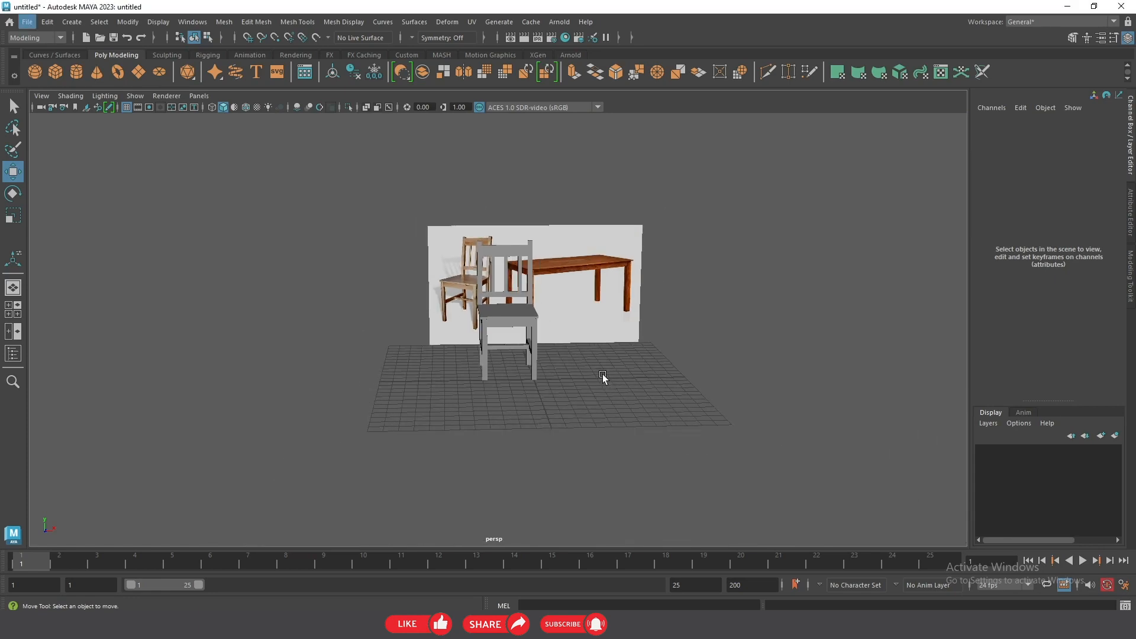
key("space")
left_click_drag(599, 359, 588, 408)
right_click_drag(669, 390, 791, 429, "alt")
scroll(425, 329, "up", 5)
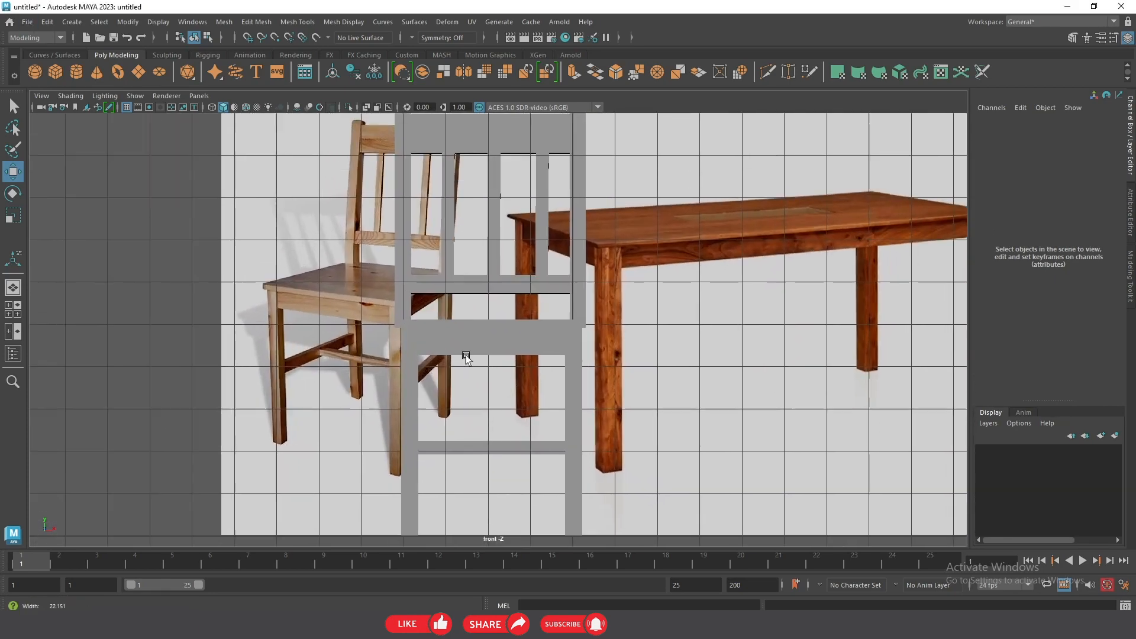
left_click(431, 350)
right_click_drag(439, 349, 384, 278)
scroll(476, 387, "up", 4)
left_click_drag(383, 332, 209, 318)
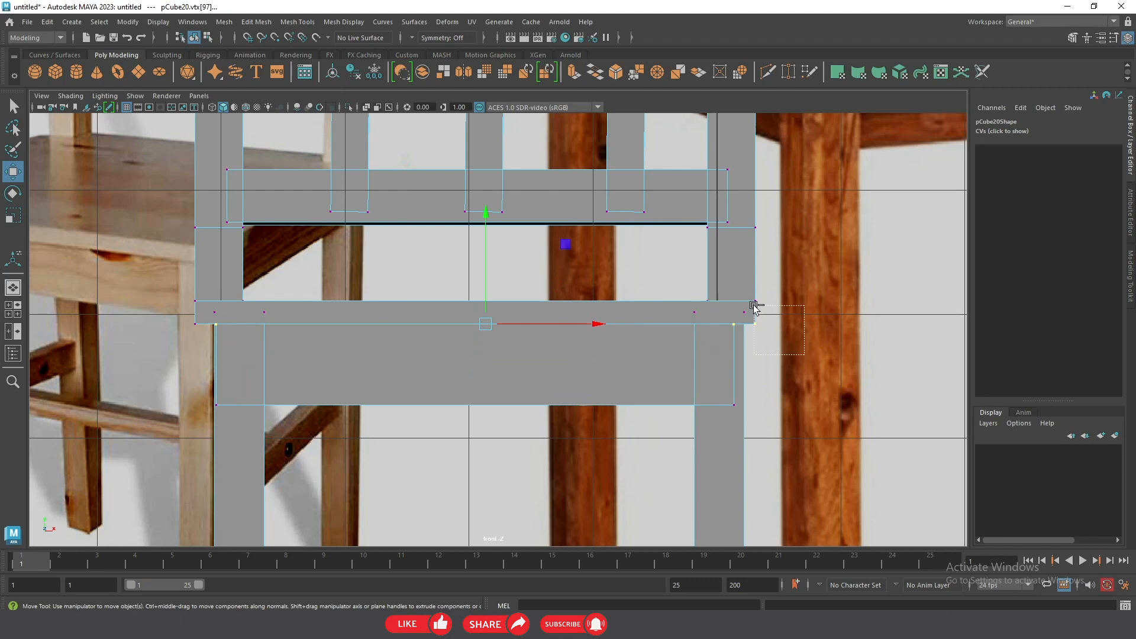
left_click_drag(469, 265, 471, 259)
key("r")
left_click_drag(474, 216, 478, 351)
key("space")
key("space")
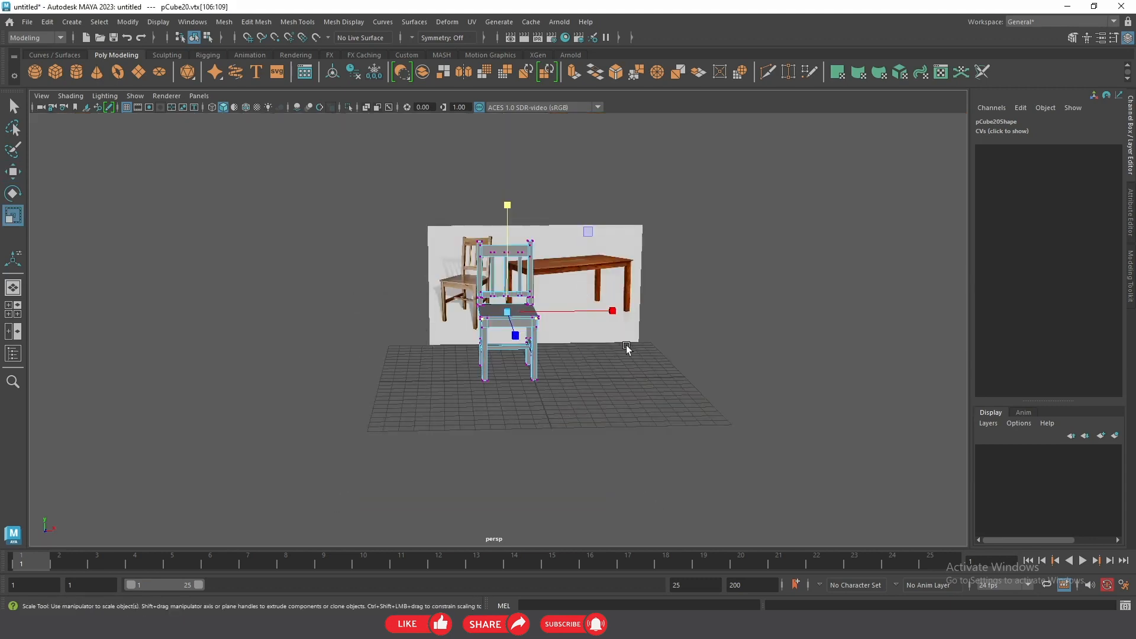
- Return to object mode and examine how the backrest posts, seat and back legs meet
left_click_drag(622, 333, 522, 367, "alt")
right_click_drag(522, 367, 674, 454, "alt")
right_click_drag(542, 277, 602, 260)
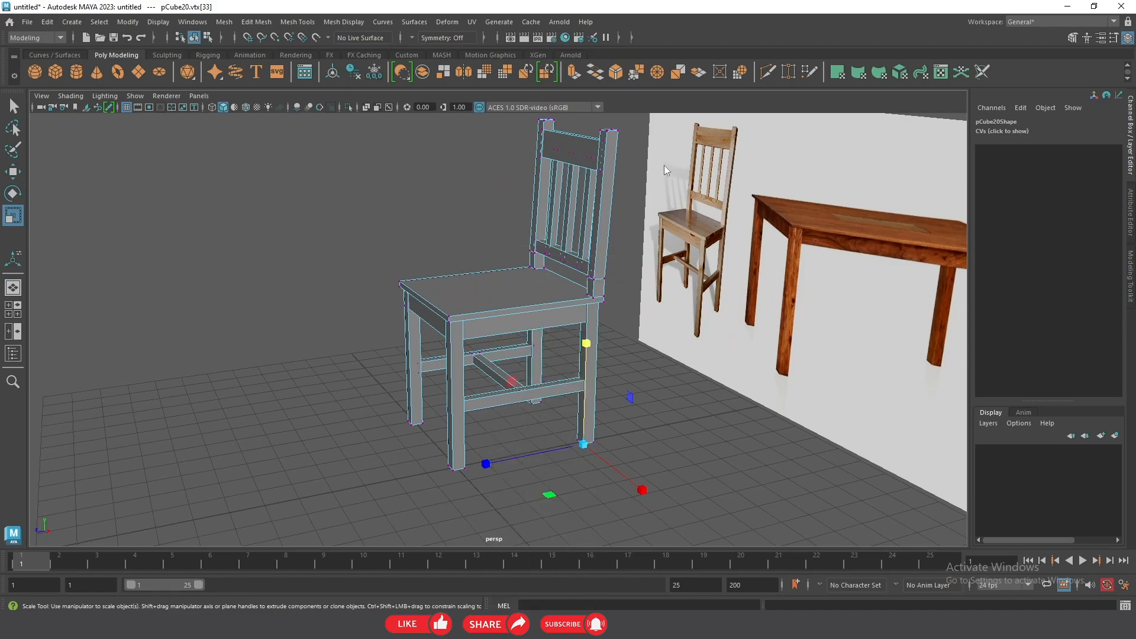
left_click(689, 431)
left_click_drag(346, 398, 533, 349, "alt")
scroll(504, 353, "up", 3)
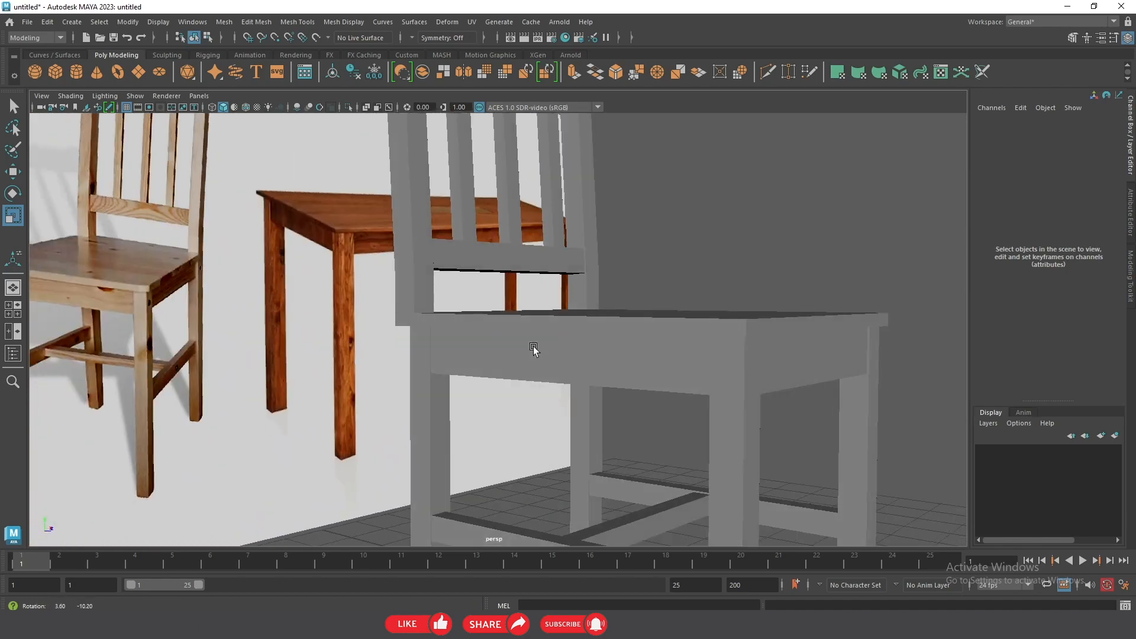
left_click_drag(534, 348, 583, 302, "alt")
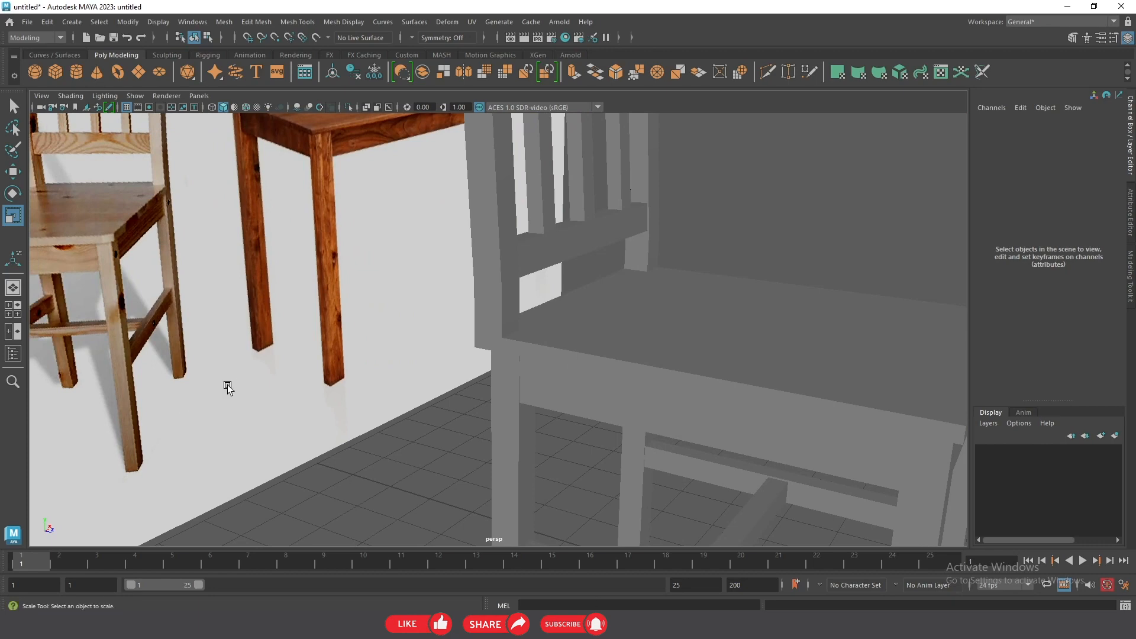
left_click_drag(477, 367, 719, 339, "alt")
- In the side view, try moving the rear vertices of the backrest posts and seat edge forward toward the back legs
key("space")
scroll(497, 272, "down", 5)
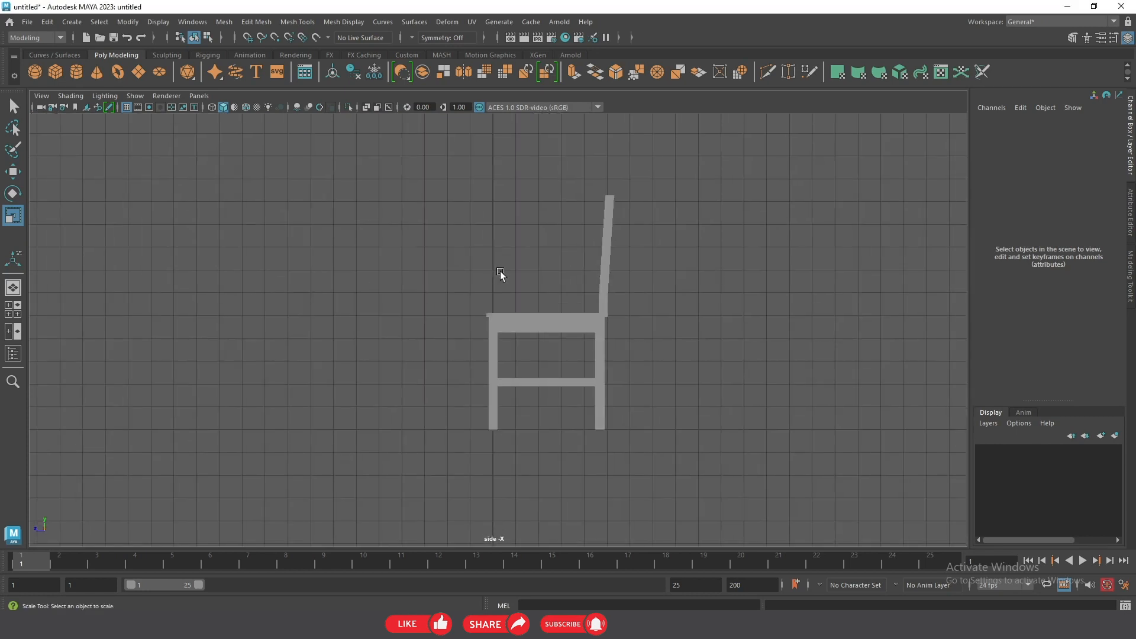
scroll(651, 331, "up", 10)
middle_click_drag(798, 349, 605, 352, "alt")
left_click(645, 252)
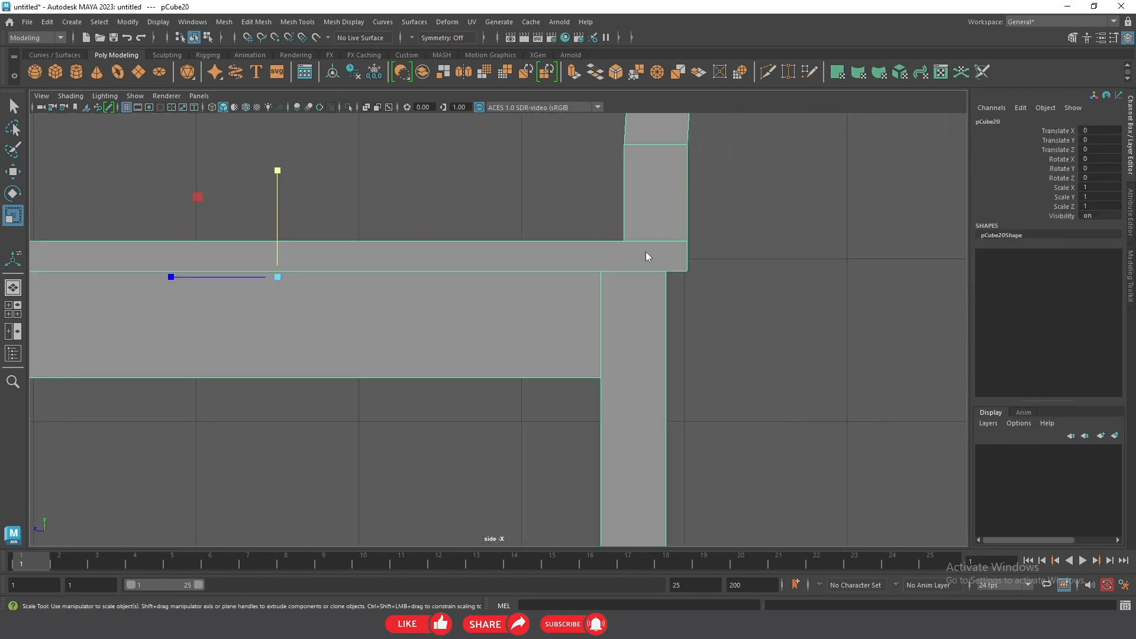
right_click_drag(644, 252, 583, 249)
scroll(478, 185, "down", 8)
middle_click_drag(500, 289, 469, 359, "alt")
right_click_drag(532, 378, 710, 466, "alt")
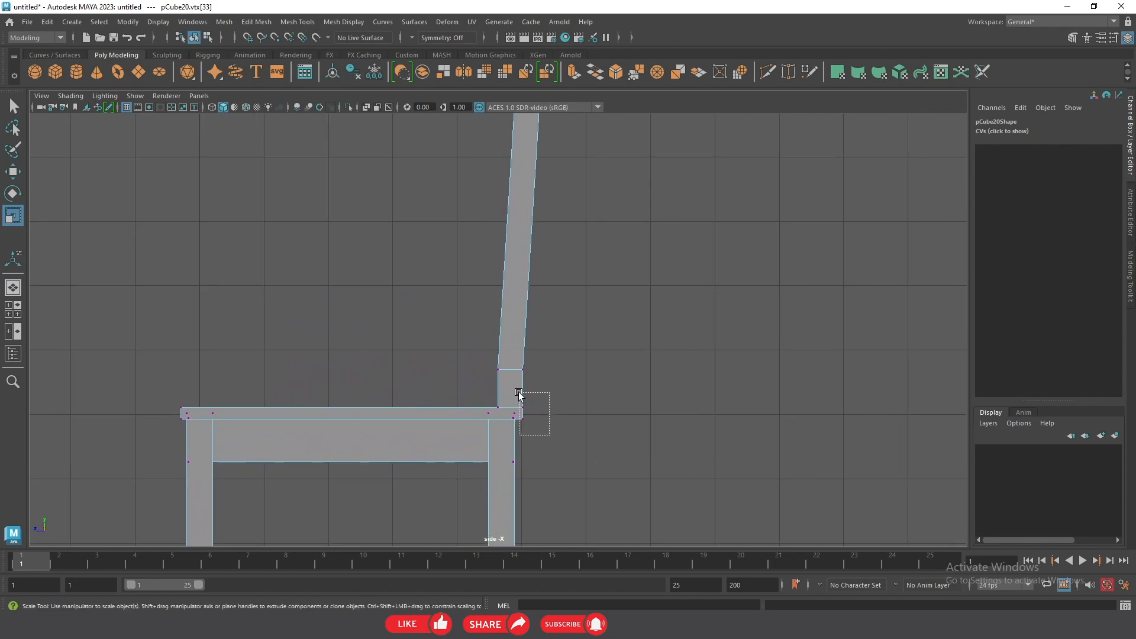
middle_click_drag(577, 286, 553, 365, "alt")
left_click_drag(557, 135, 549, 156)
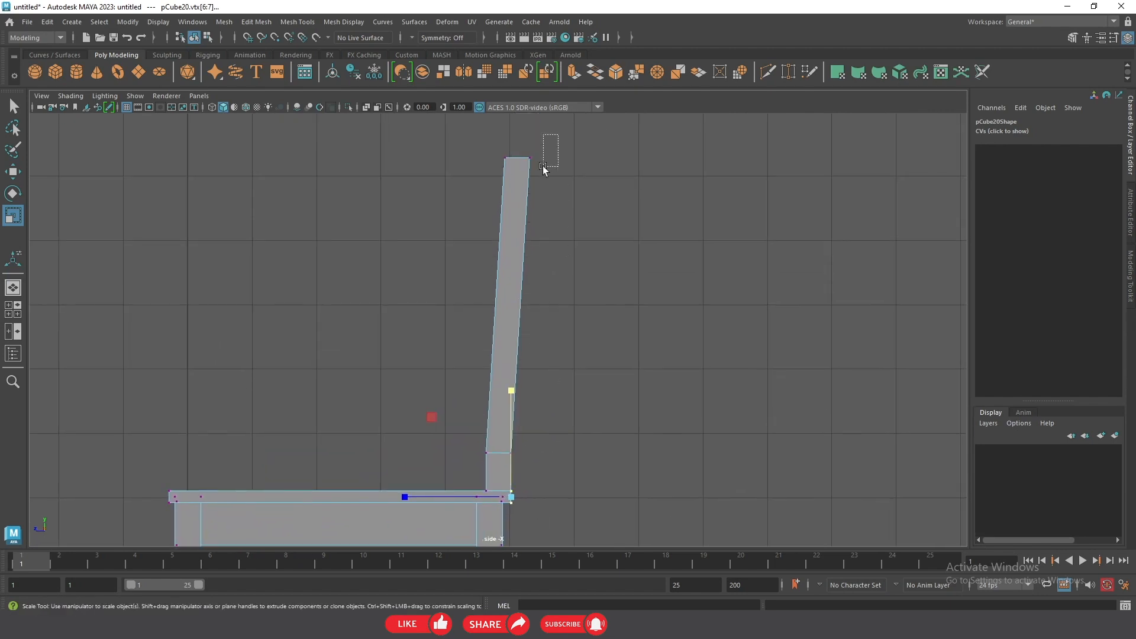
middle_click_drag(532, 393, 538, 252, "alt")
right_click_drag(537, 252, 725, 415, "alt")
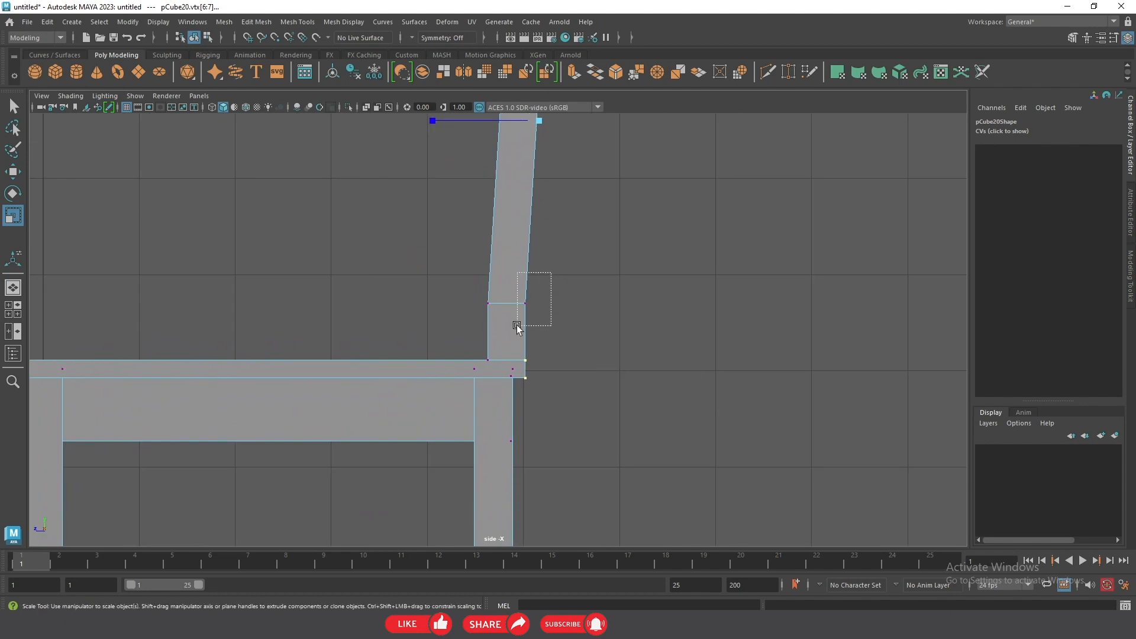
key("w")
left_click_drag(462, 123, 457, 124)
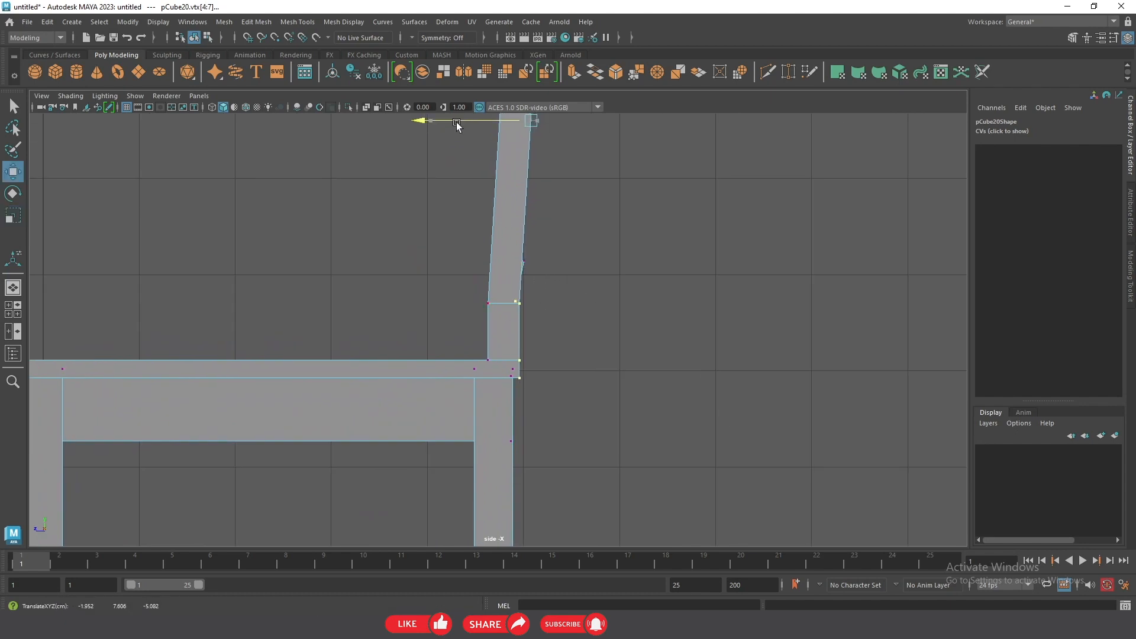
mouse_move(445, 122)
left_mouse_down()
mouse_move(425, 123)
mouse_move(450, 132)
left_mouse_up()
key("ctrl+z")
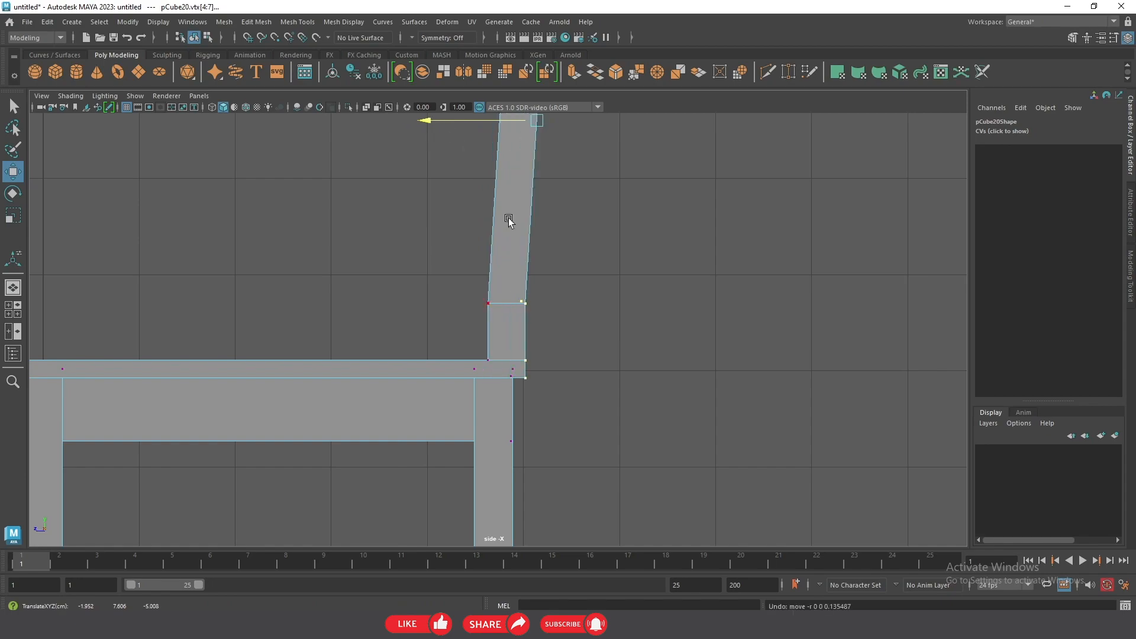
- Inspect the rear seat joint and lower back rail from behind and below in the perspective view, and return to object mode
key("space")
key("space")
left_click_drag(543, 144, 605, 252, "alt")
middle_click_drag(604, 251, 599, 300, "alt")
left_click_drag(599, 302, 645, 433, "alt")
mouse_move(464, 290)
left_mouse_down()
mouse_move(507, 294)
mouse_move(507, 234)
mouse_move(474, 309)
mouse_move(518, 290)
mouse_move(573, 309)
mouse_move(507, 317)
mouse_move(446, 300)
left_mouse_up()
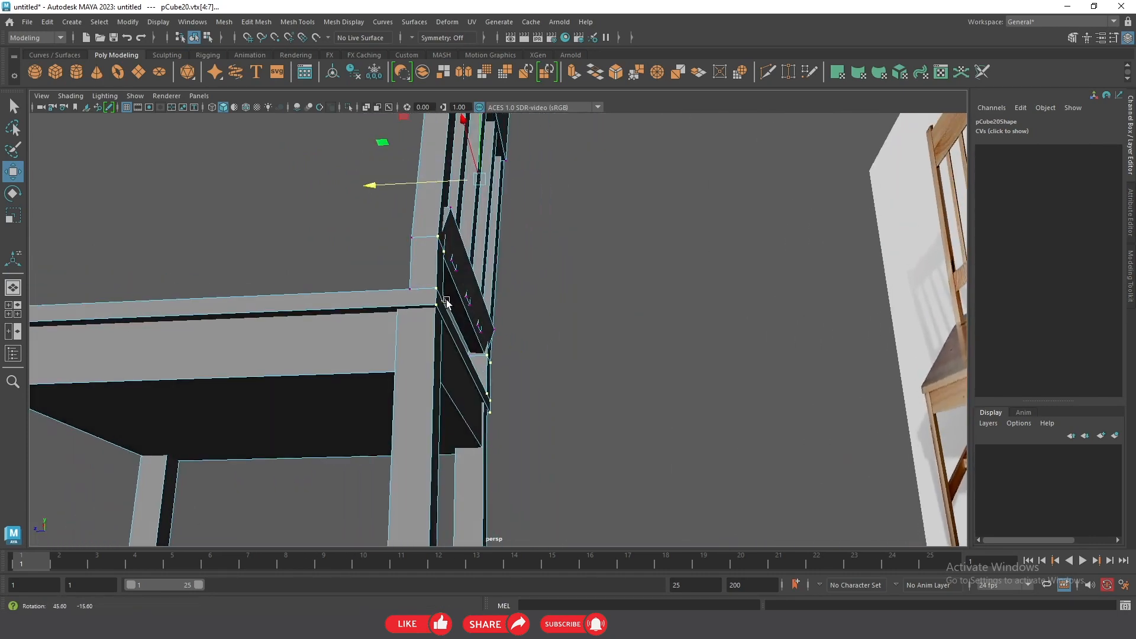
scroll(446, 313, "down", 5)
right_click_drag(468, 267, 632, 232)
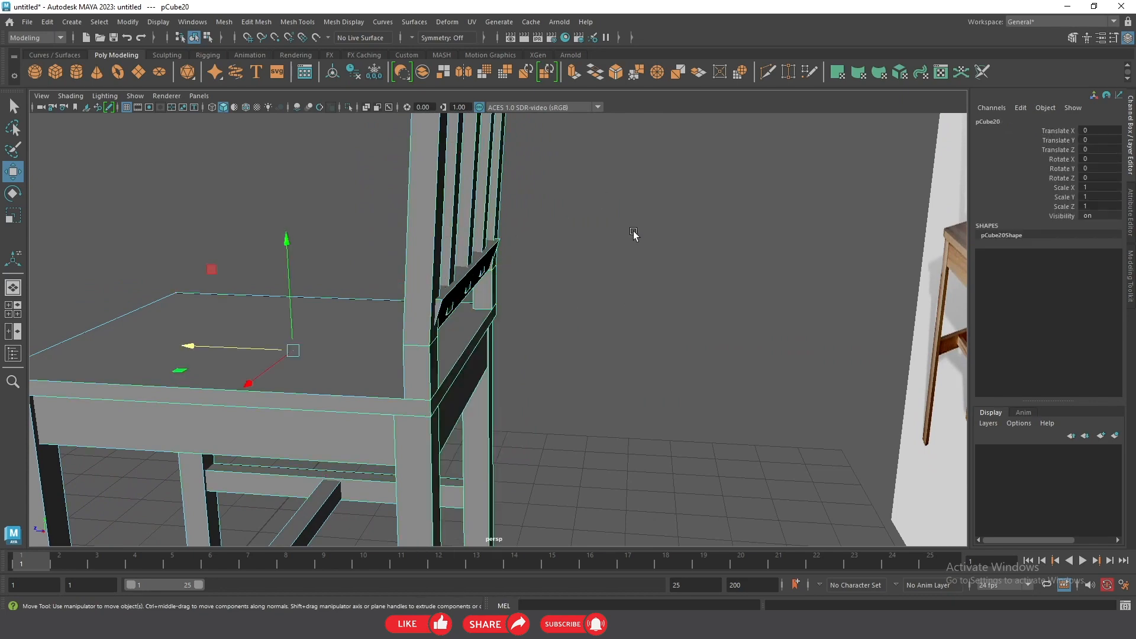
- Separate the chair mesh into its individual parts and remove the lower back rail
key("e")
left_click_drag(633, 232, 479, 362, "alt")
left_click(479, 362)
- Duplicate the top back rail and center the copy's pivot
left_click(486, 221)
key("ctrl+d")
key("w")
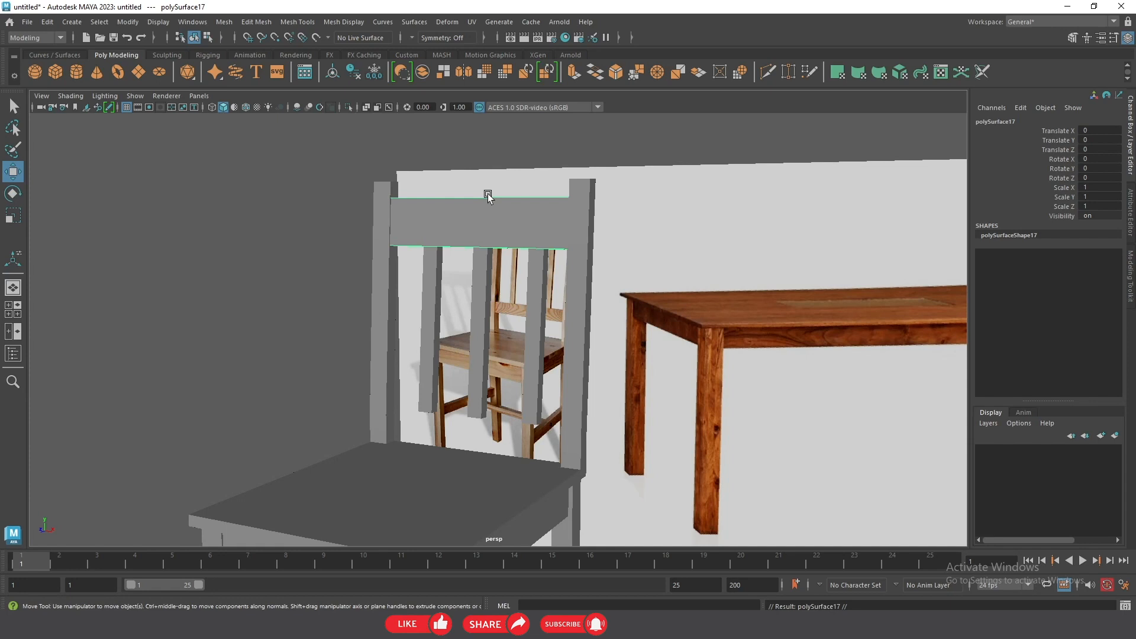
left_click(329, 78)
- Lower the copied rail to the slats' bottom ends, tilt it about 4.2° in X, and scale it to 0.612 in Y and 0.6 in Z
left_click_drag(477, 145, 425, 371)
key("r")
key("w")
left_click_drag(404, 414, 418, 468)
key("r")
key("e")
left_click_drag(479, 363, 495, 336)
key("r")
left_click_drag(434, 354, 570, 354)
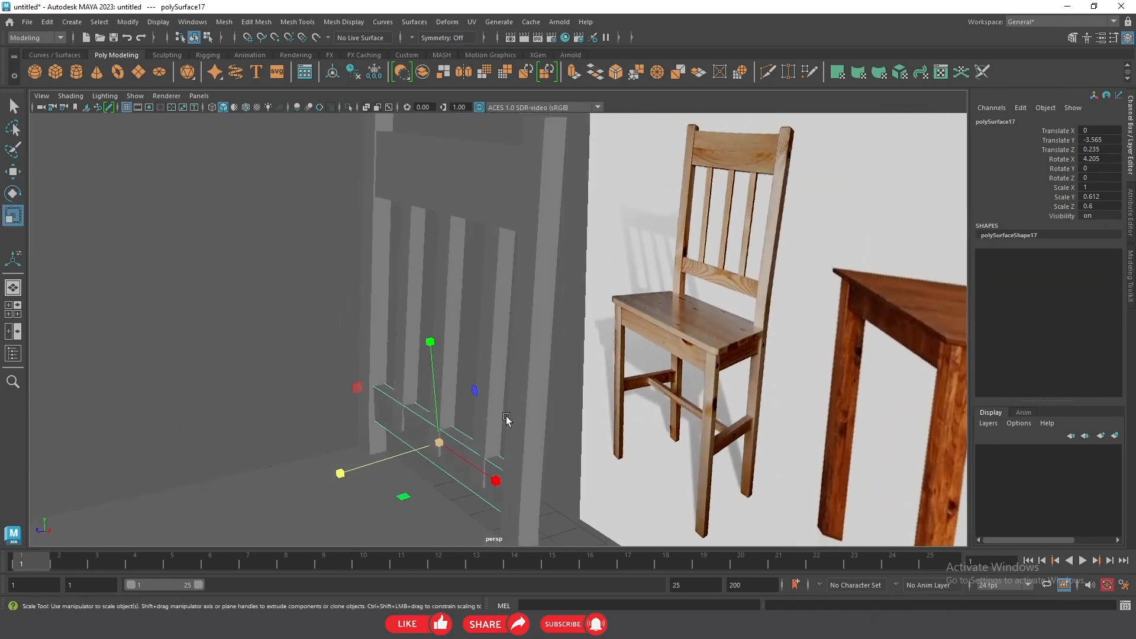
- Refine the lower rail's fit between the back posts with Scale Z 0.666, Translate Z 0.268 and Rotate X 0.883
middle_click_drag(506, 417, 497, 311, "alt")
right_click_drag(497, 312, 547, 409, "alt")
left_click_drag(327, 404, 319, 406)
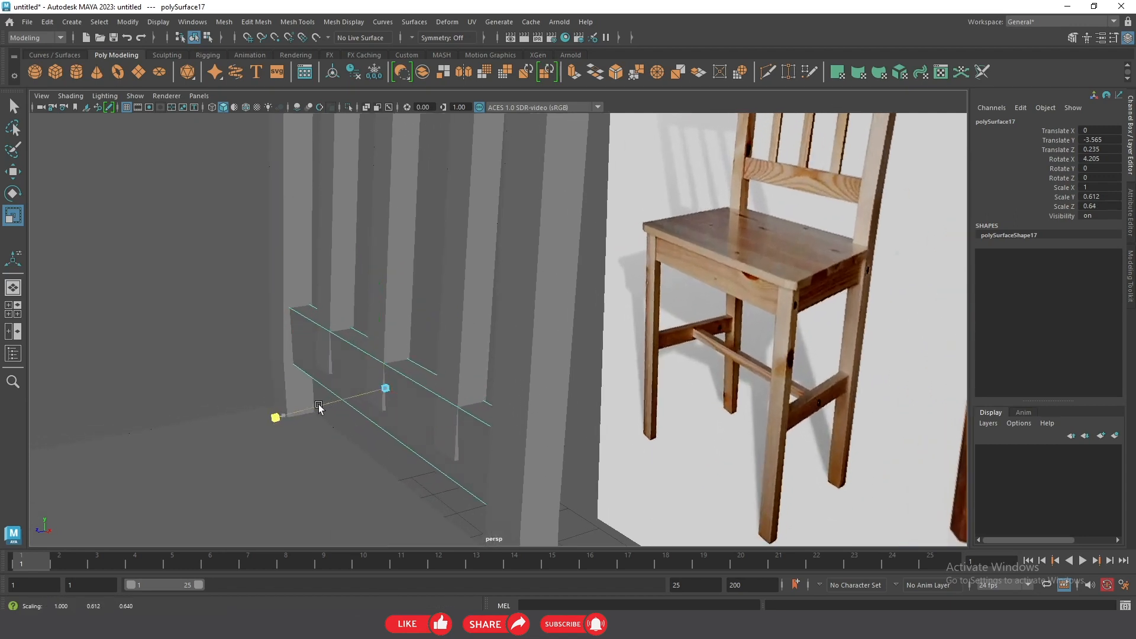
key("e")
mouse_move(331, 309)
left_mouse_down()
mouse_move(345, 304)
mouse_move(329, 307)
left_mouse_up()
key("w")
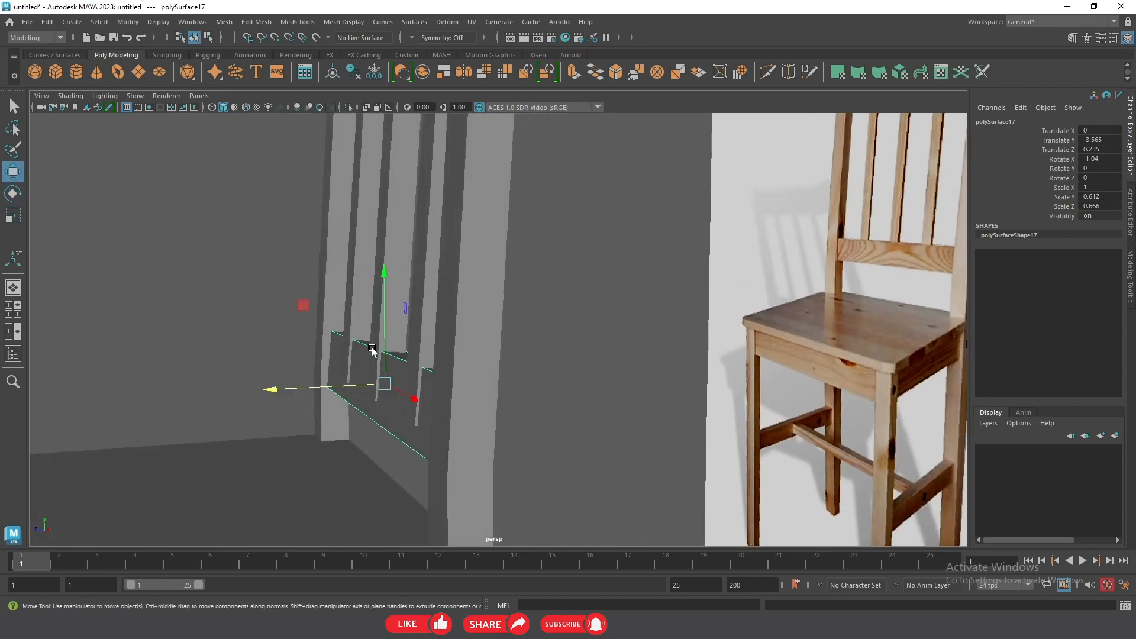
left_click_drag(322, 385, 315, 388)
key("e")
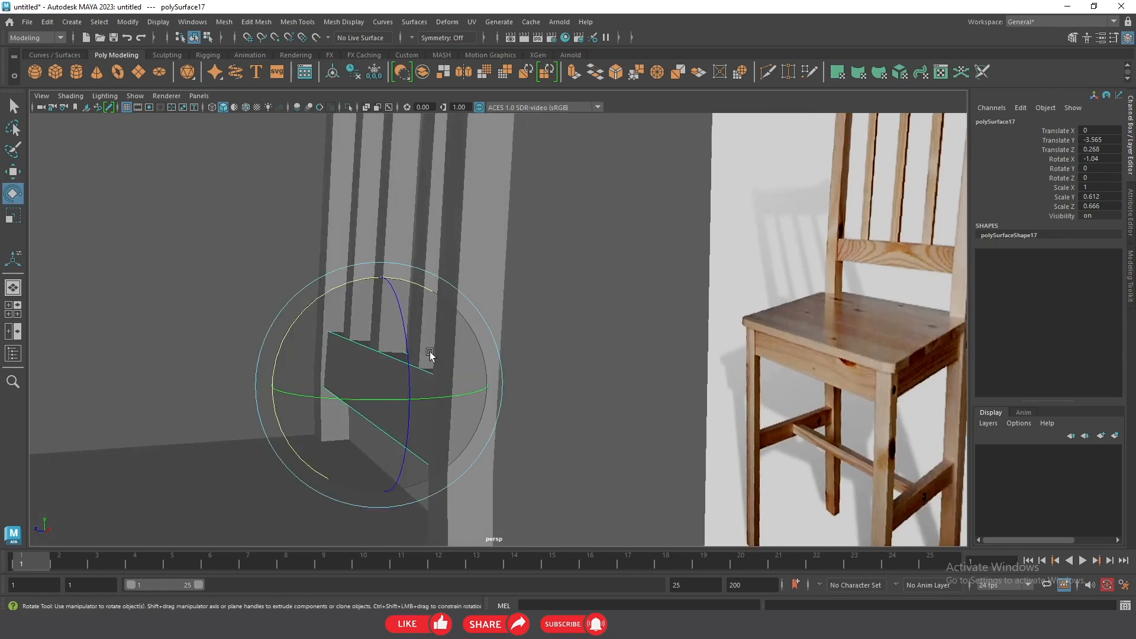
left_click_drag(349, 303, 334, 292)
left_click_drag(568, 355, 592, 385, "alt")
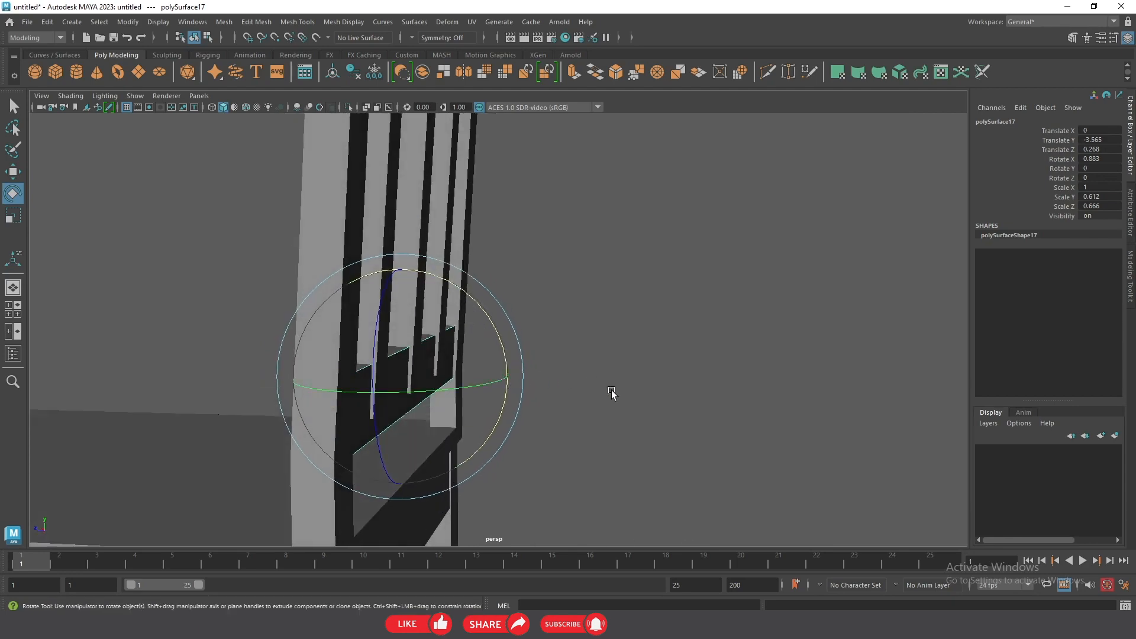
left_click(680, 411)
left_click_drag(680, 411, 546, 354, "alt")
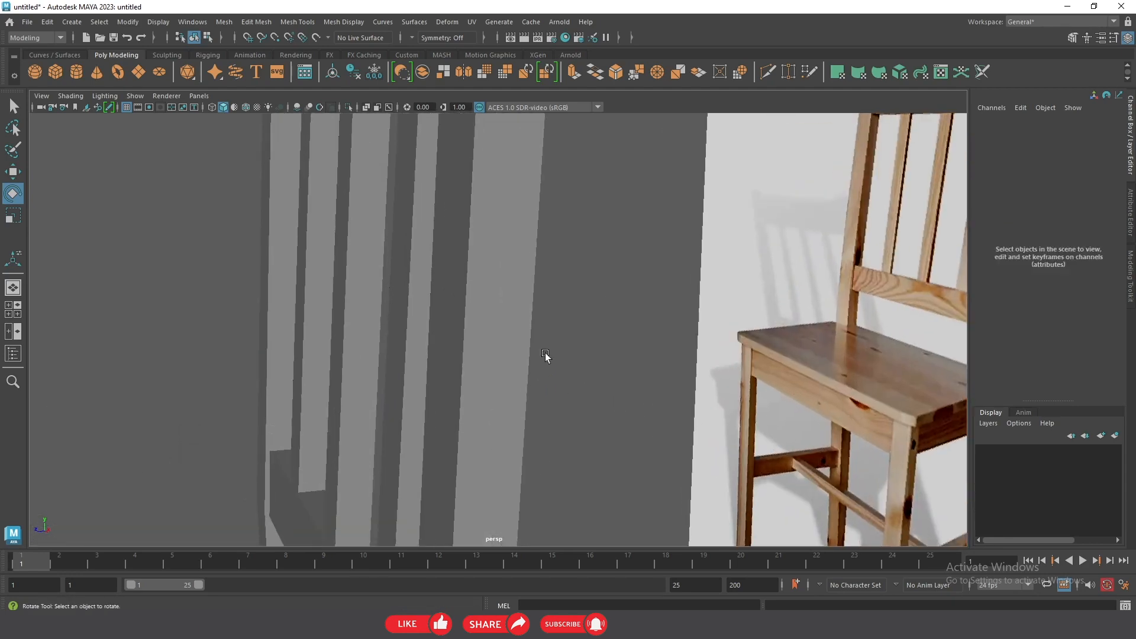
- Select the back slats, center their pivots and reduce their depth to a Scale Z of 0.931
left_click(396, 334)
left_click_drag(396, 334, 443, 292, "alt")
left_click(357, 270)
left_click_drag(421, 337, 336, 318, "alt")
key("r")
scroll(449, 311, "down", 5)
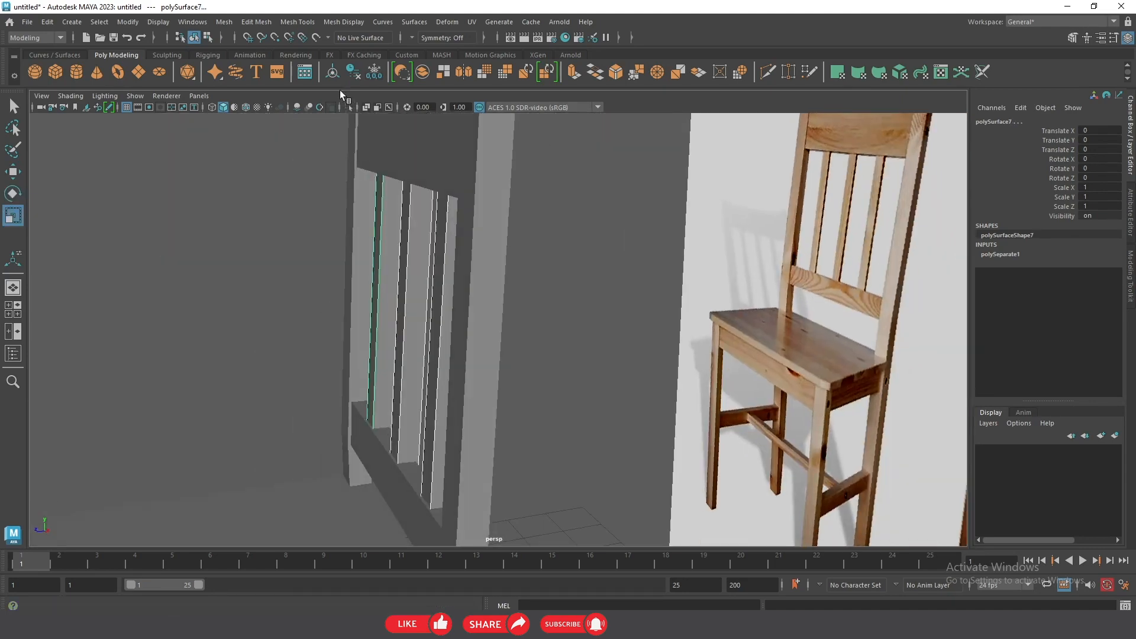
left_click_drag(328, 309, 388, 318)
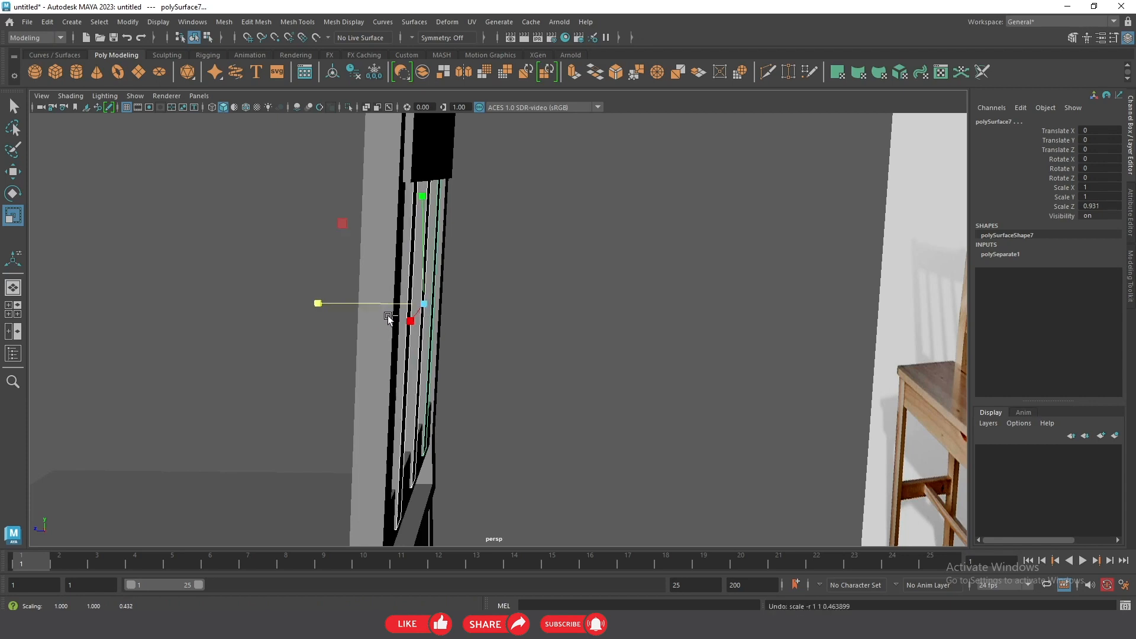
- Combine the back slats into one mesh and deselect it
right_click(429, 341, "shift")
left_click(392, 538)
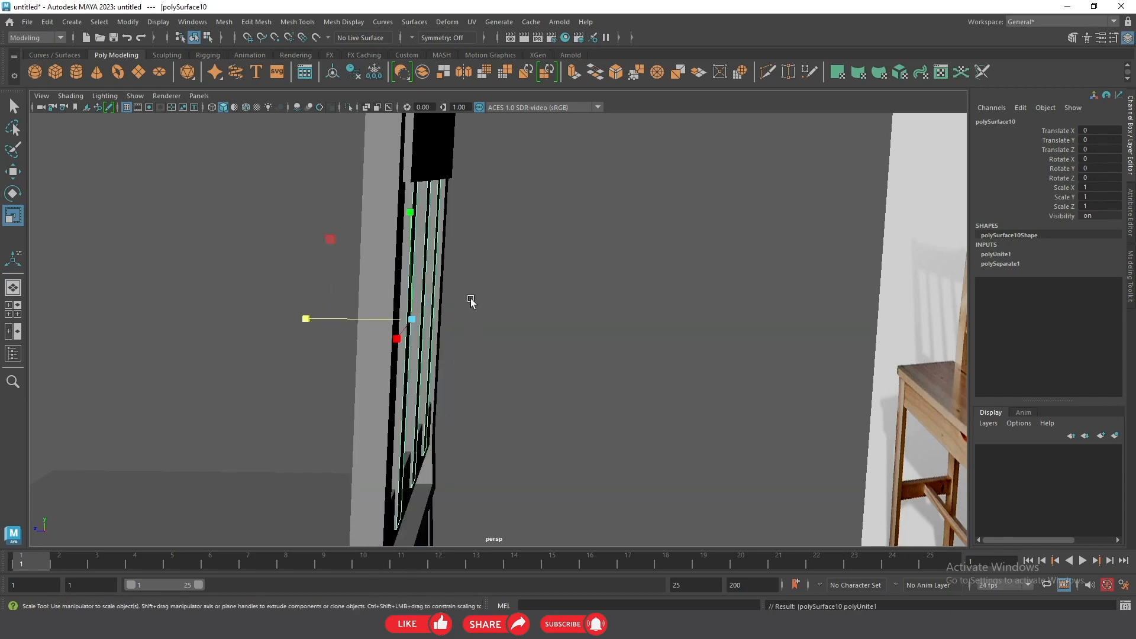
left_click_drag(376, 330, 370, 324)
key("ctrl+z")
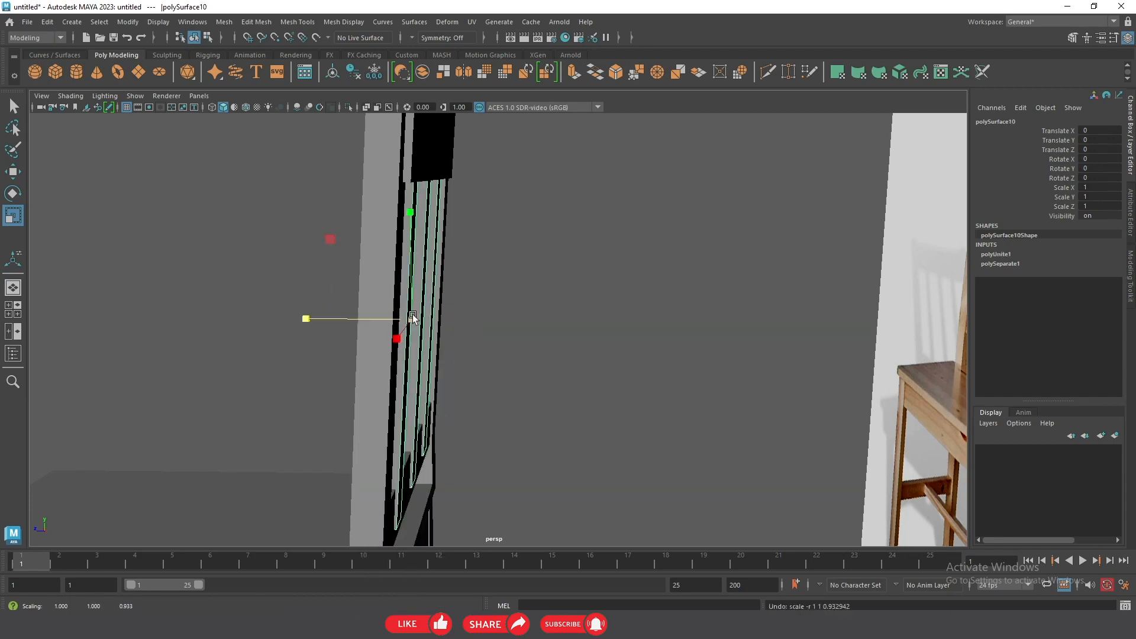
key("e")
left_click(613, 272)
left_click_drag(613, 272, 459, 314, "alt")
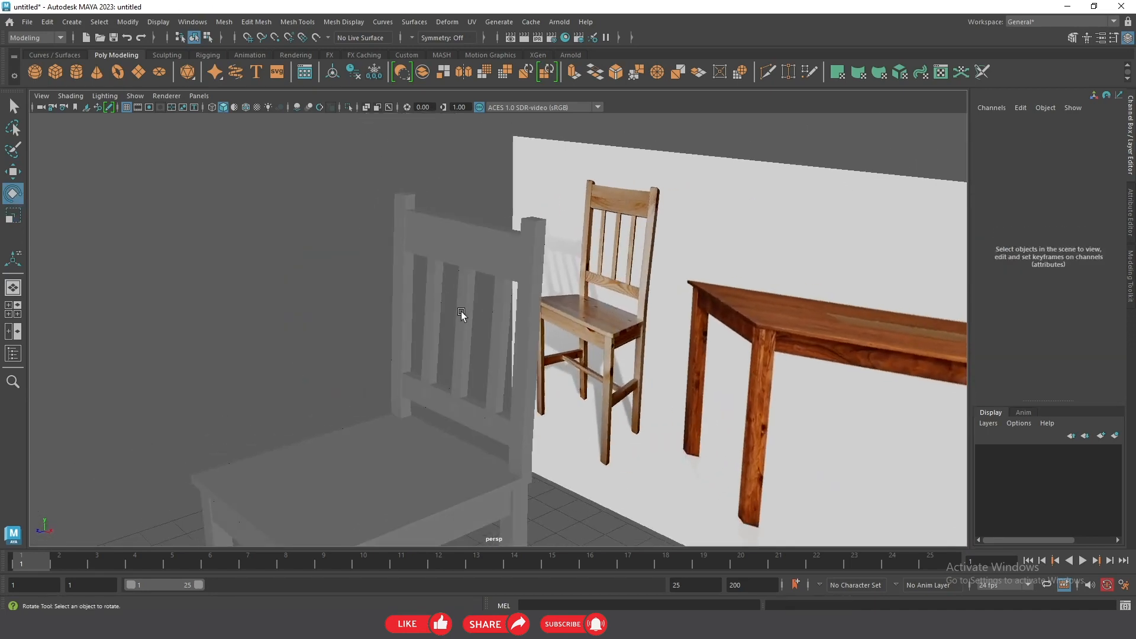
- Examine the whole chair from several angles and compare the backrest and seat with the reference image
left_click(459, 314)
scroll(523, 380, "up", 3)
left_click_drag(372, 278, 489, 326)
left_click(322, 268)
scroll(322, 268, "down", 3)
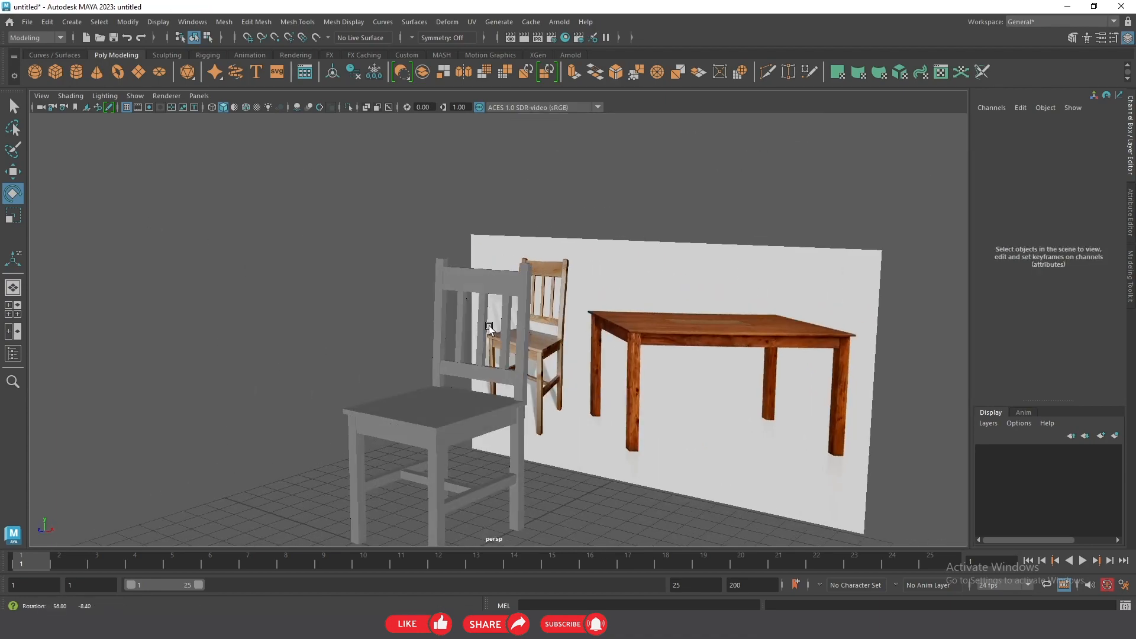
left_click_drag(507, 439, 610, 303, "alt")
scroll(568, 352, "up", 4)
scroll(533, 302, "down", 5)
scroll(578, 321, "up", 6)
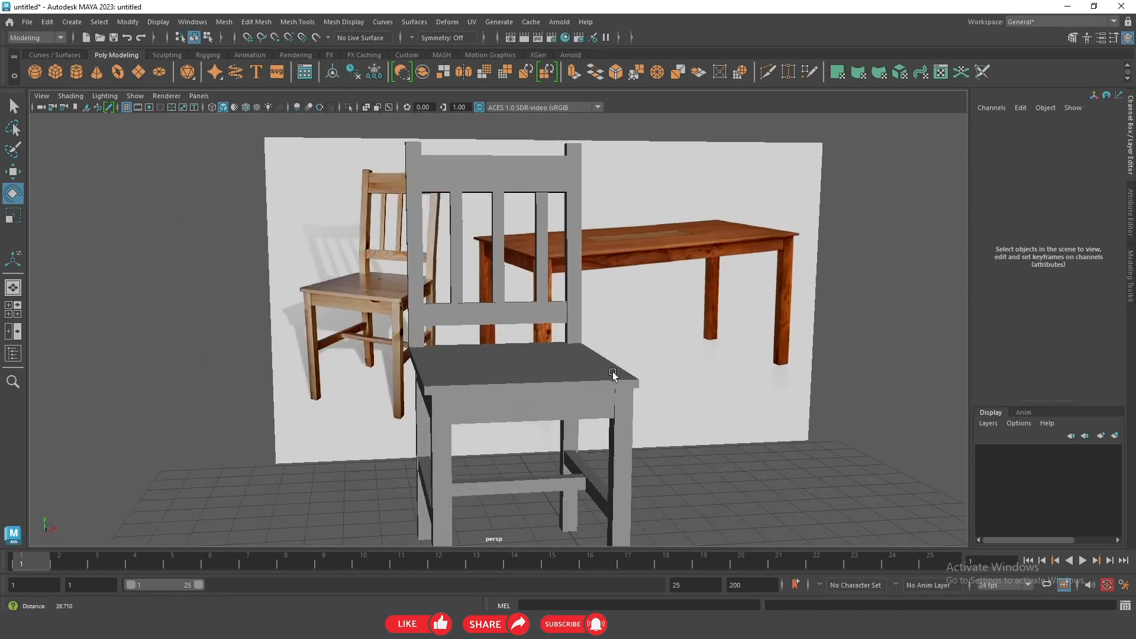
left_click_drag(529, 384, 502, 382, "alt")
scroll(432, 305, "up", 1)
- In the front view, combine all chair parts into one mesh and move it along X clear of the reference image
key("space")
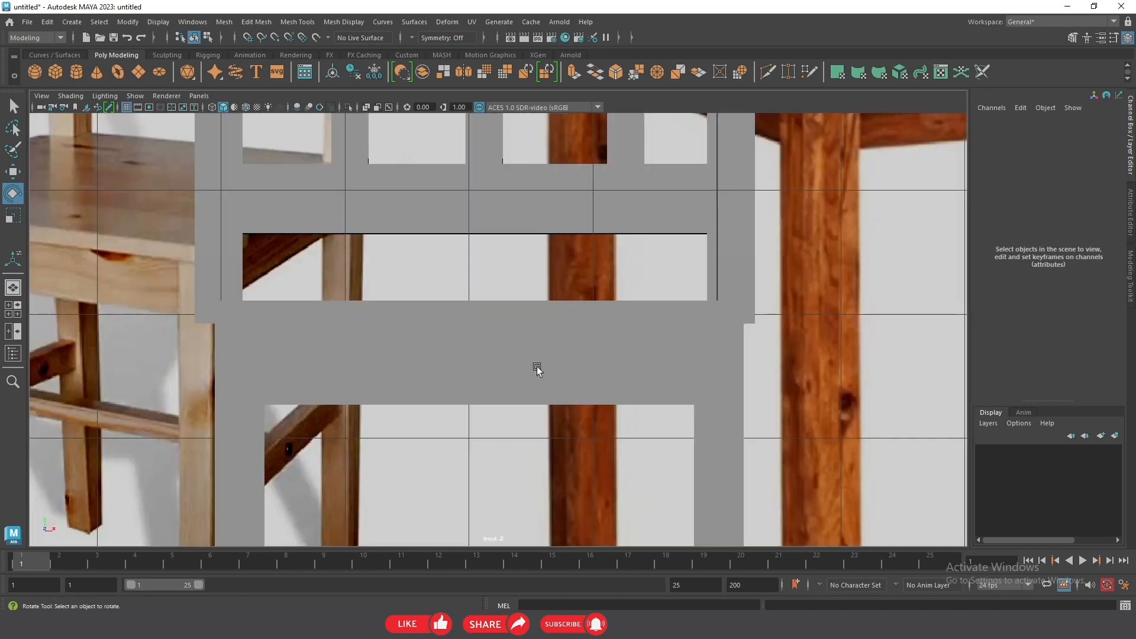
scroll(503, 382, "down", 6)
scroll(766, 340, "down", 3)
left_click(494, 214)
right_click_drag(494, 289, 476, 541, "shift")
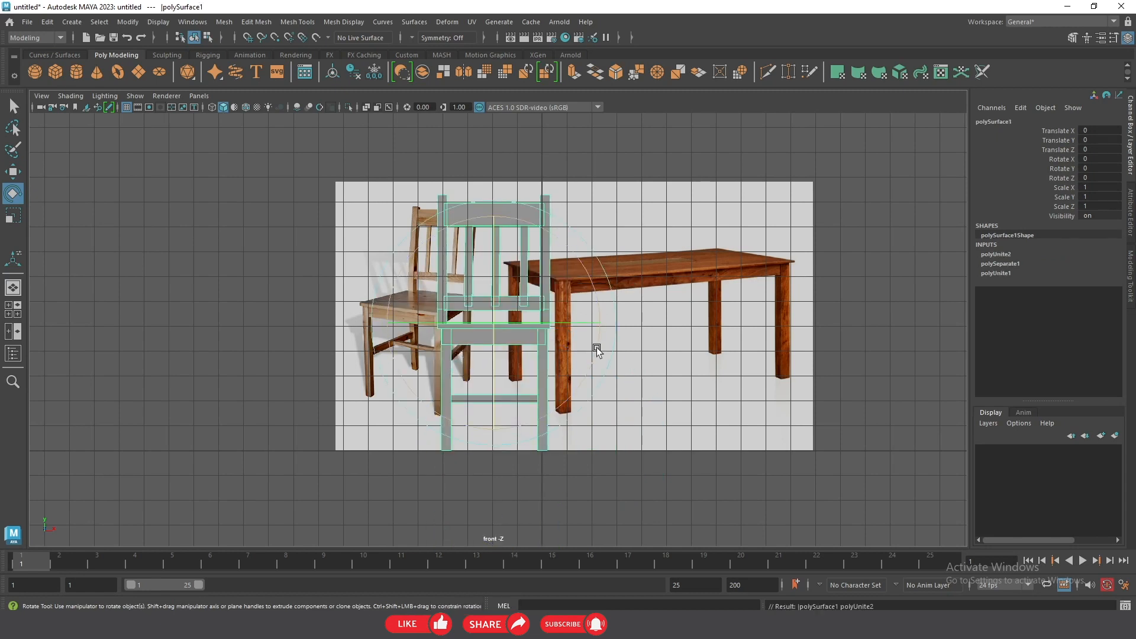
key("w")
left_click_drag(584, 322, 299, 322)
- Create a polygon cube for a table leg and place it under the reference table at about X 4.289, Y 1.703
left_click(347, 160)
scroll(332, 346, "up", 3)
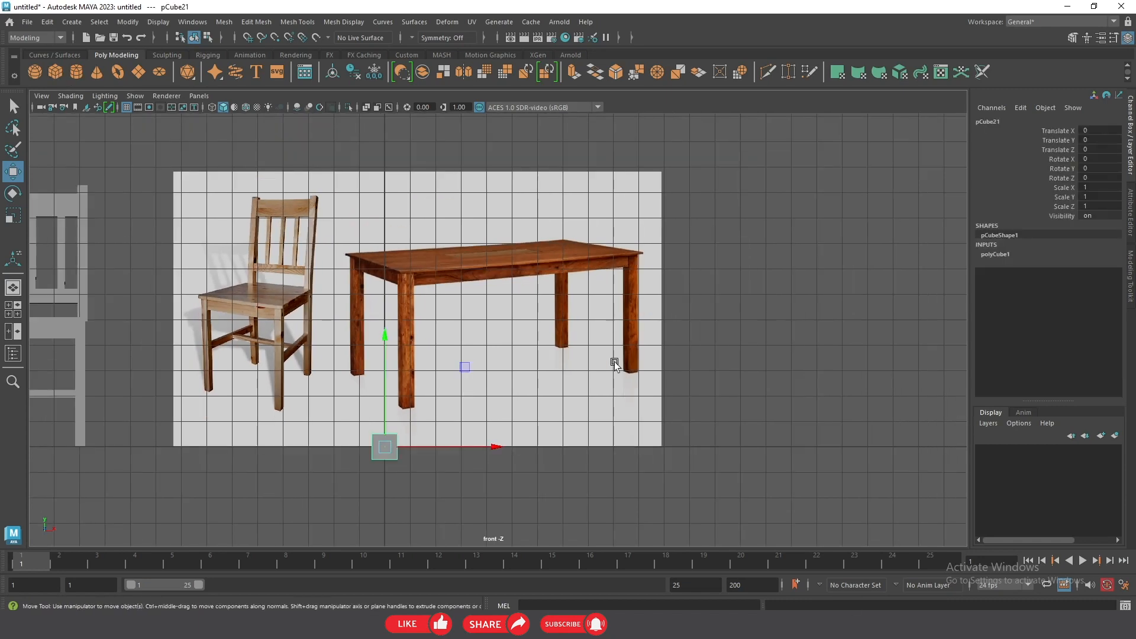
scroll(473, 431, "down", 3)
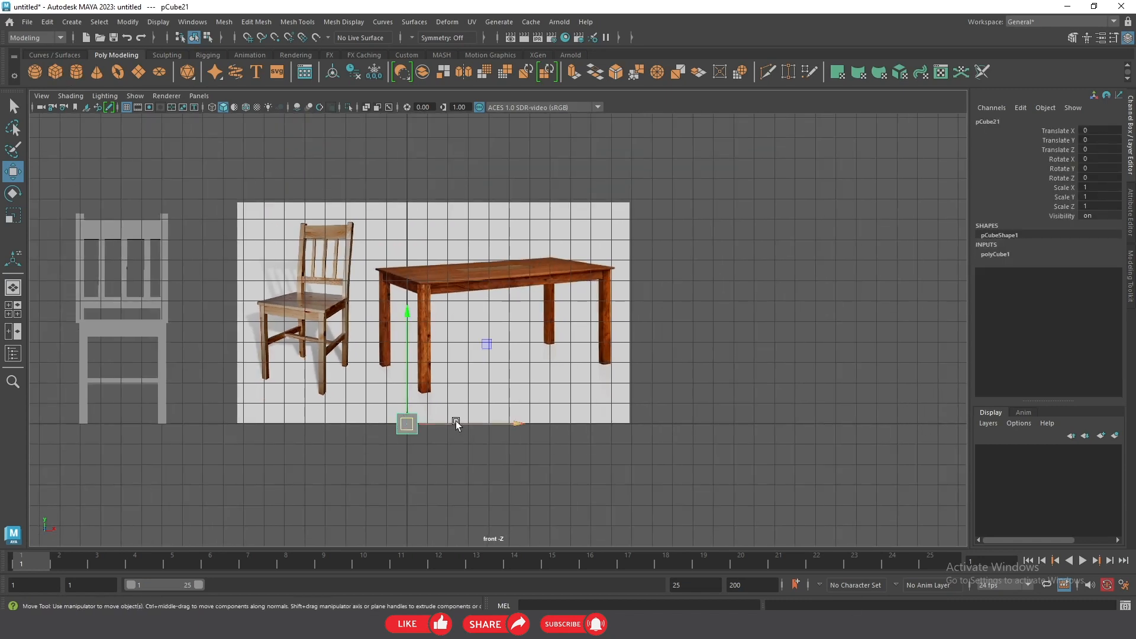
left_click_drag(455, 424, 620, 436)
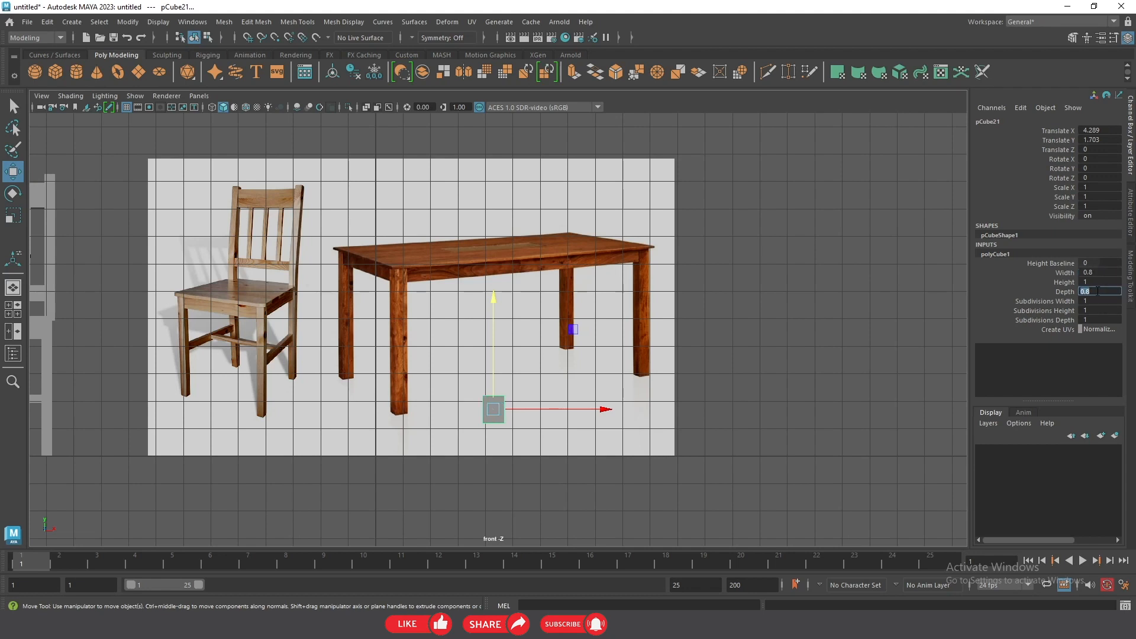
- Set the cube's width and depth to 0.8 and height to 6, and raise it to about Y 3.815
type("5")
key("Return")
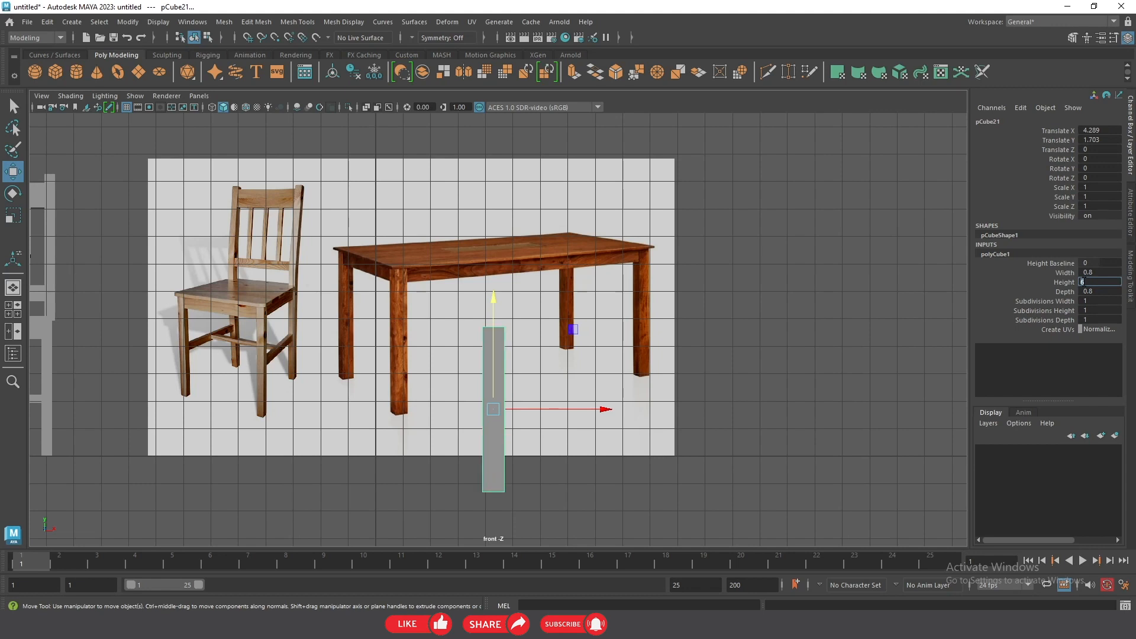
left_click_drag(496, 343, 497, 299)
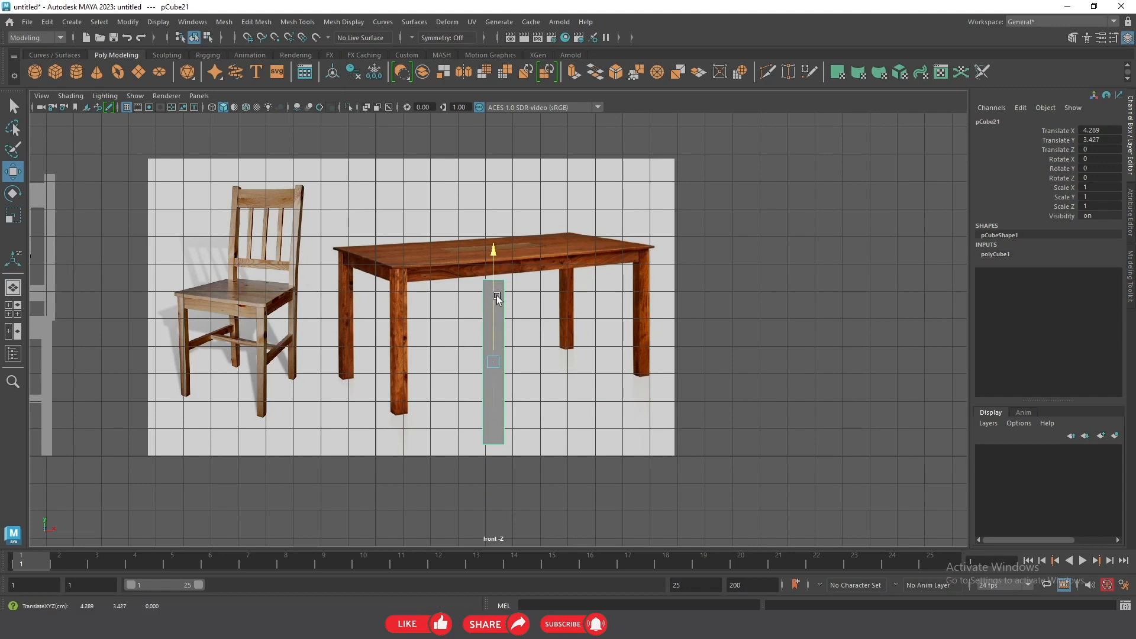
left_click(723, 372)
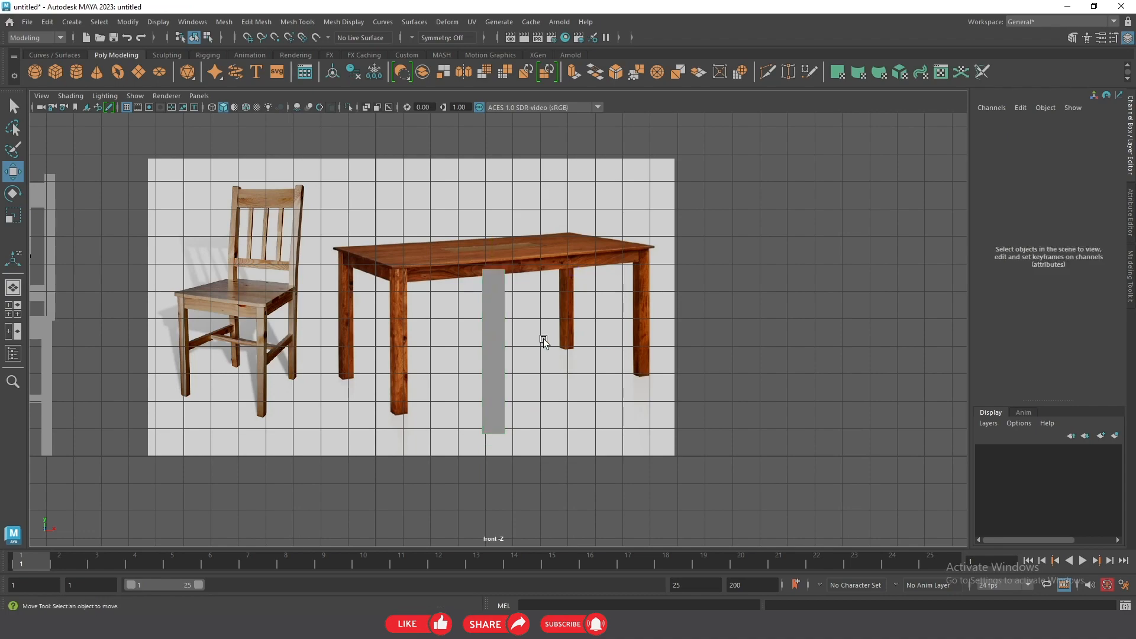
- In the perspective view, duplicate the table leg and move the copy along X to about 13.909
key("space")
left_click_drag(543, 339, 520, 158)
left_click_drag(513, 301, 541, 370, "alt")
scroll(530, 319, "down", 4)
left_click(524, 371)
left_click_drag(623, 446, 488, 380, "alt")
key("ctrl+d")
left_click_drag(507, 327, 545, 370)
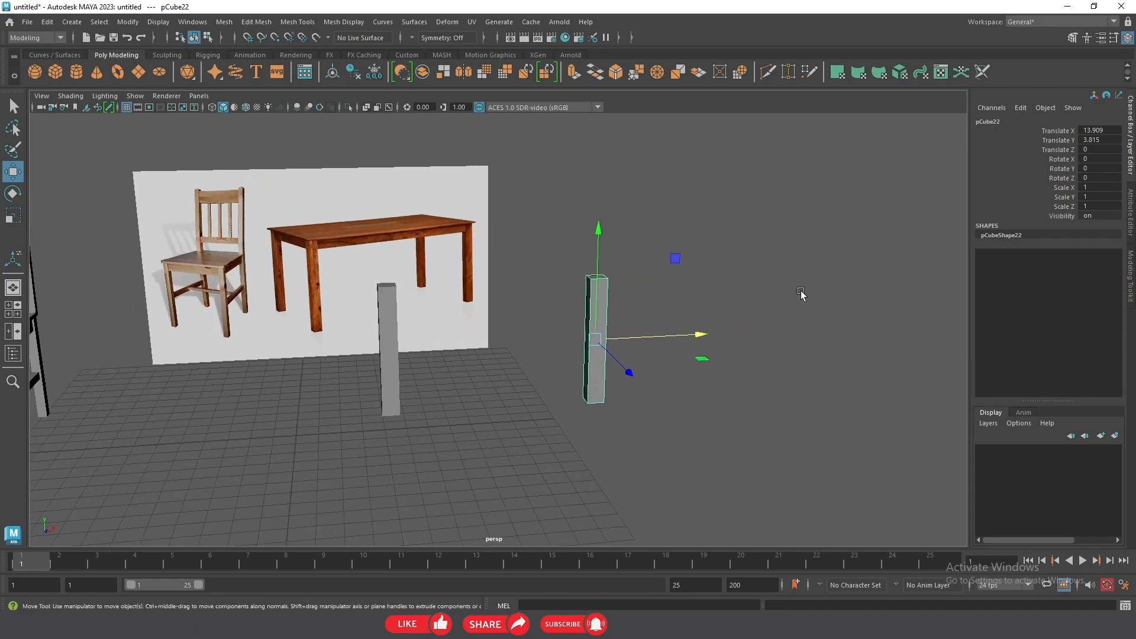
- In the front view, set the copied table leg's Translate X to 15 and shift it slightly back toward the first leg
left_click_drag(674, 352, 674, 431)
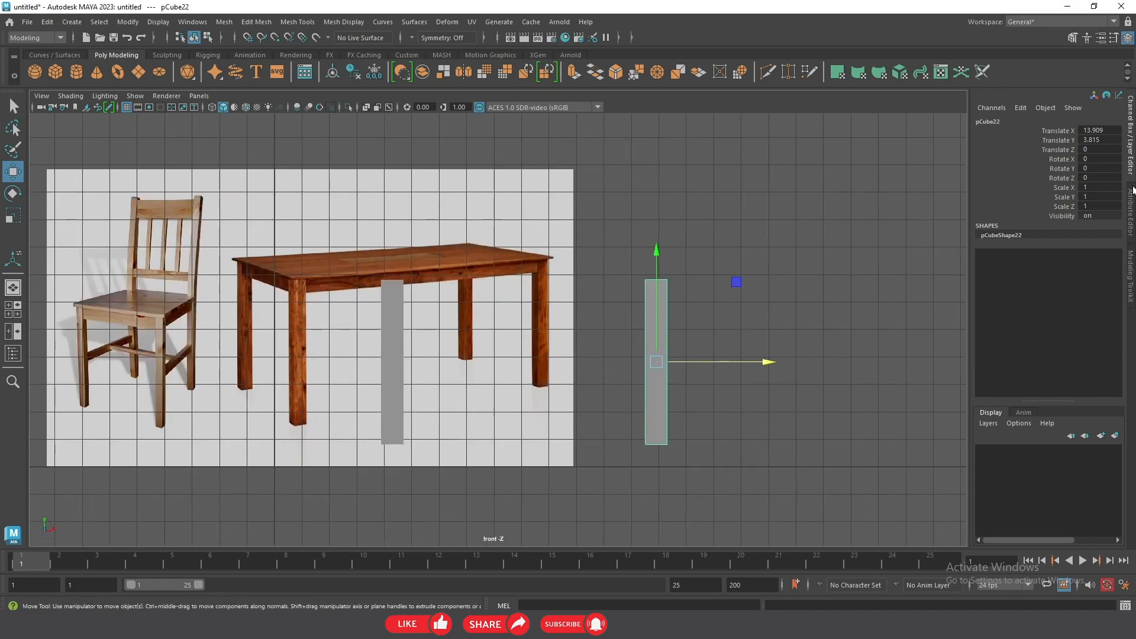
type("10")
key("Return")
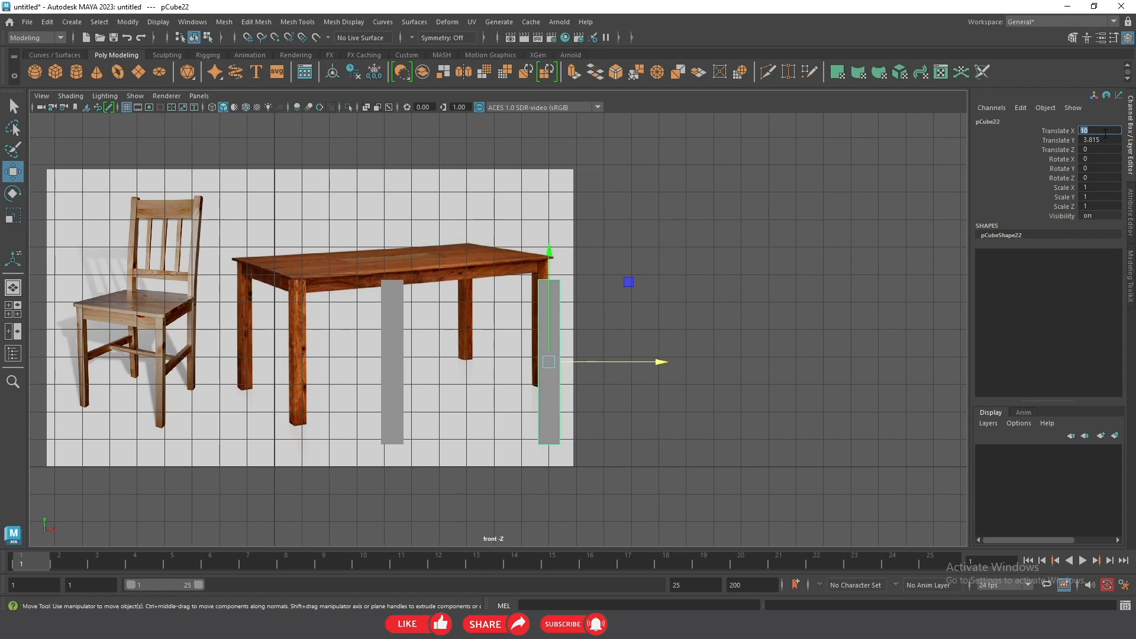
type("15")
key("Return")
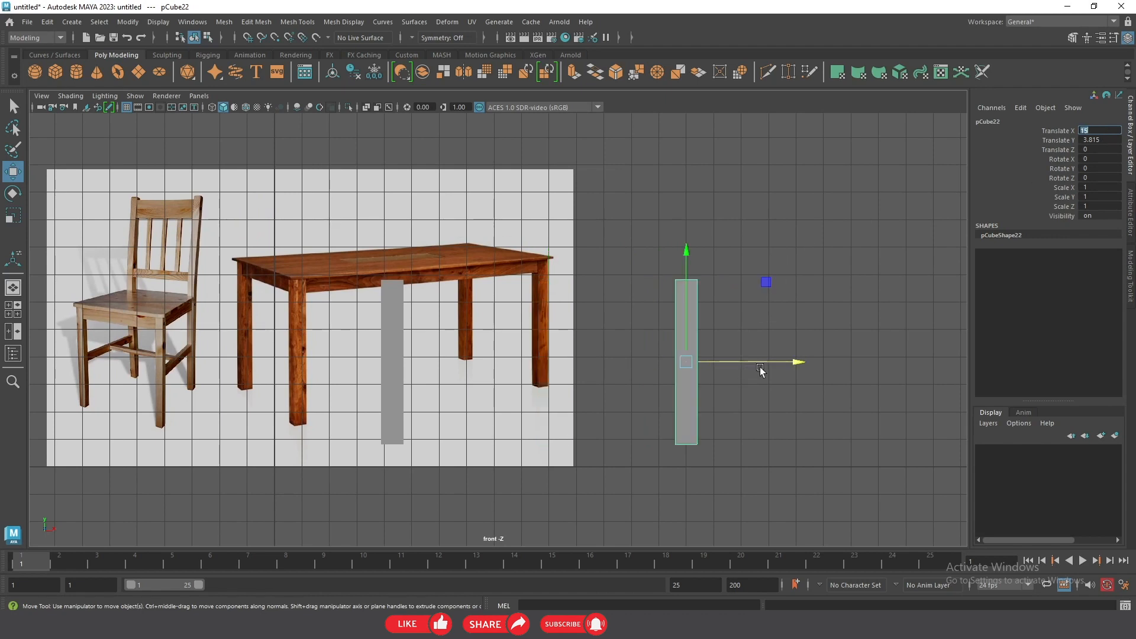
left_click_drag(760, 367, 740, 368)
left_click(733, 286)
- In the perspective view, combine the two table legs into one mesh
left_click_drag(732, 287, 701, 287, "alt")
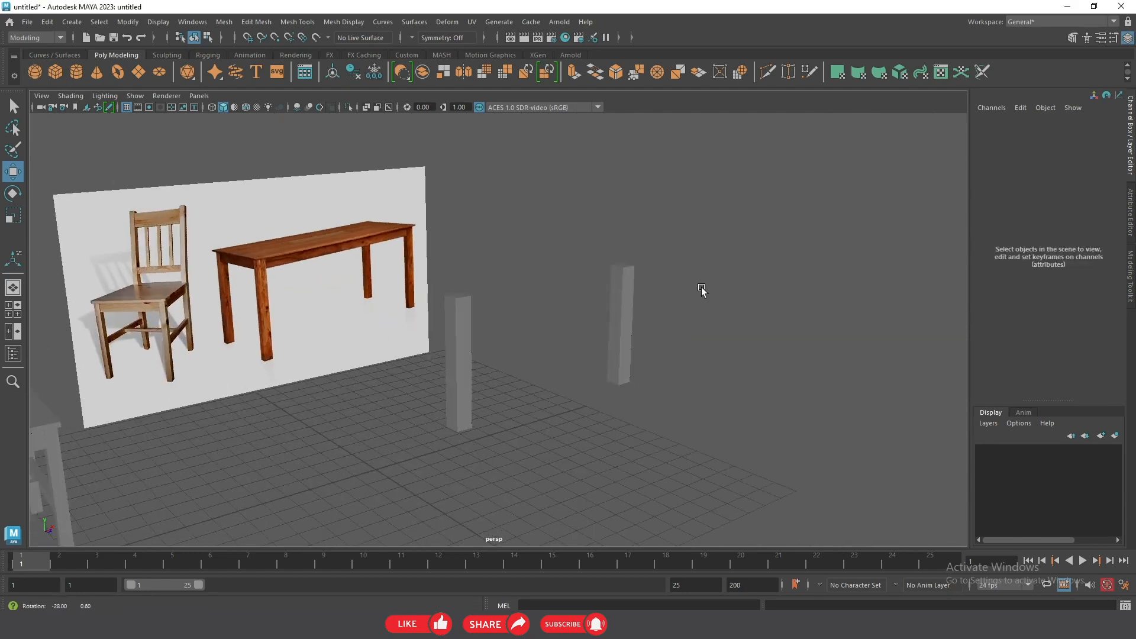
left_click_drag(511, 281, 489, 322, "alt")
left_click_drag(734, 248, 426, 435)
right_click_drag(619, 261, 599, 504, "shift")
- Duplicate the leg pair and move the copy along Z to about -8.053 to form the opposite legs
key("ctrl+d")
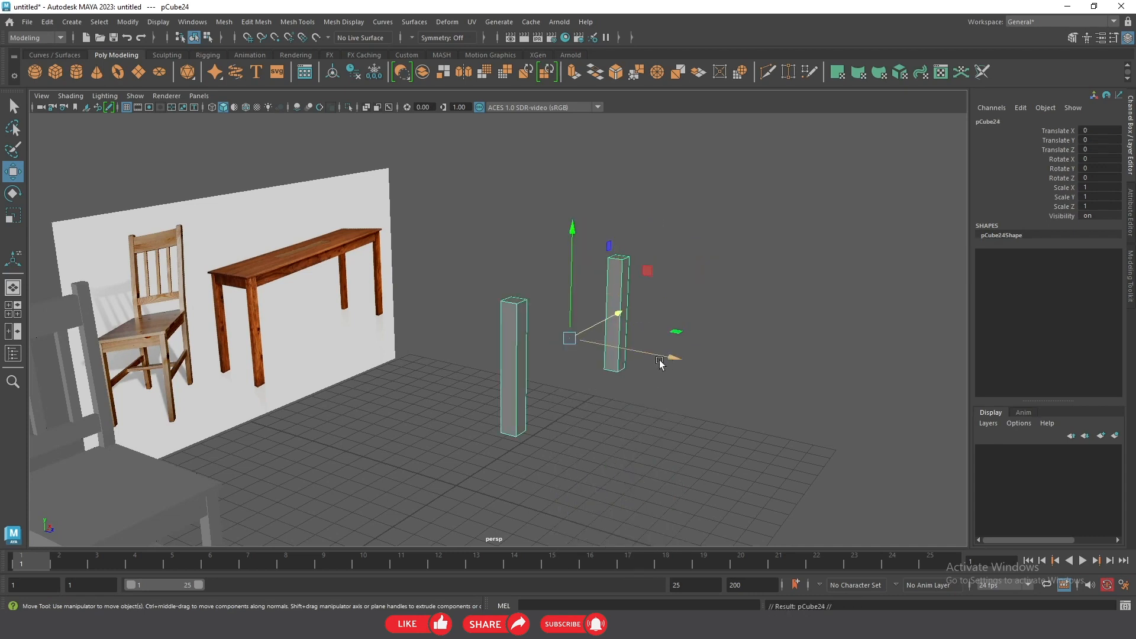
left_click_drag(666, 356, 528, 321)
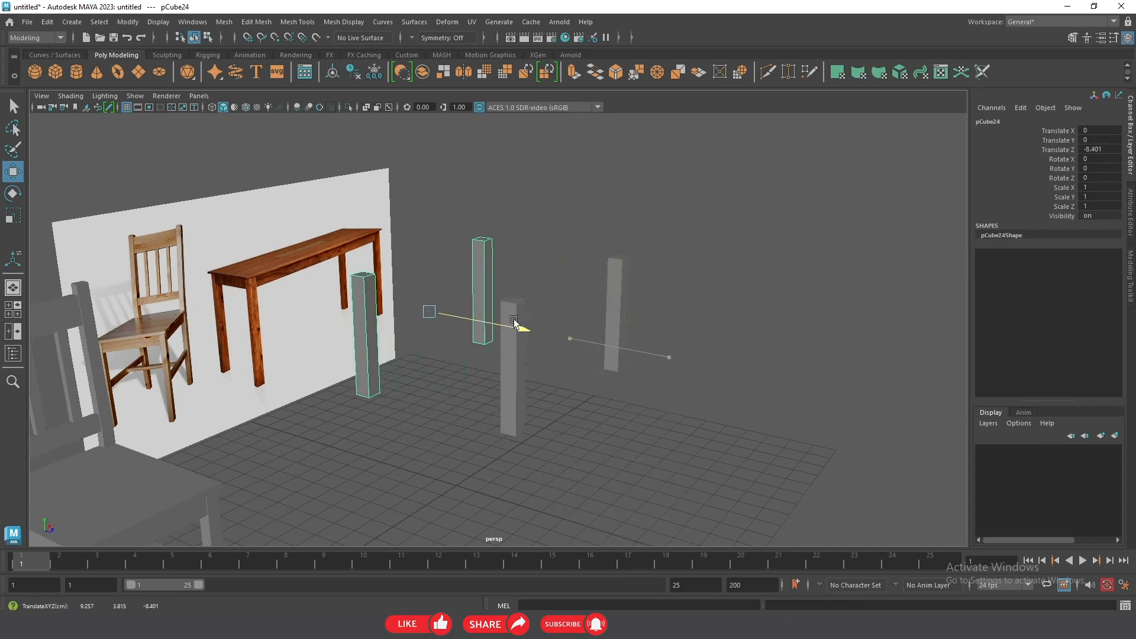
left_click(634, 264)
left_click_drag(634, 265, 608, 275, "alt")
left_click(470, 273)
left_click_drag(514, 335, 513, 332)
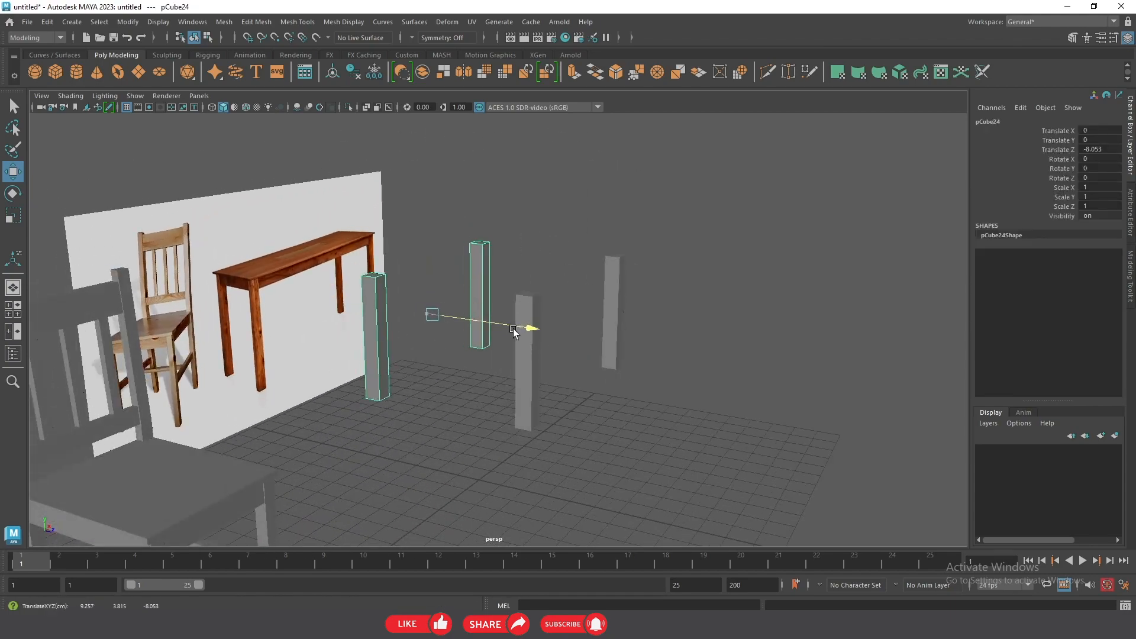
left_click(718, 244)
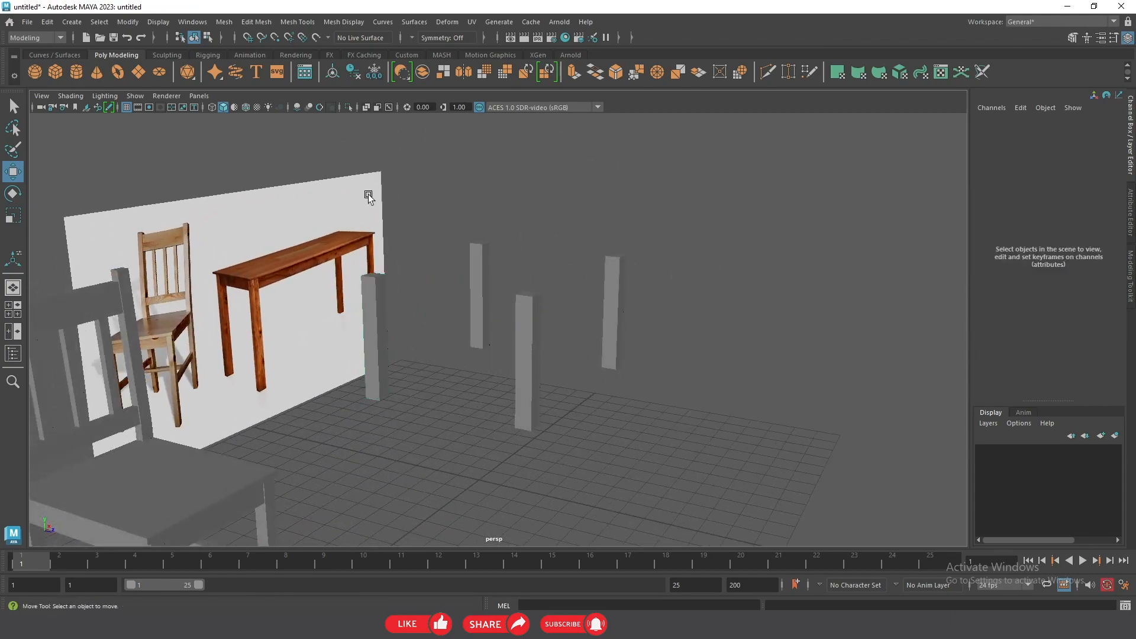
- Create a polygon cube for the table apron and scale it up uniformly to about 6.298
left_click(52, 68)
left_click_drag(530, 294, 513, 399, "alt")
key("r")
left_click_drag(400, 472, 515, 500)
- In the front view, place the cube across the legs at about X 9.324, Y 7.159, scaled to about 11.687 in X and 1.015 in Y
key("space")
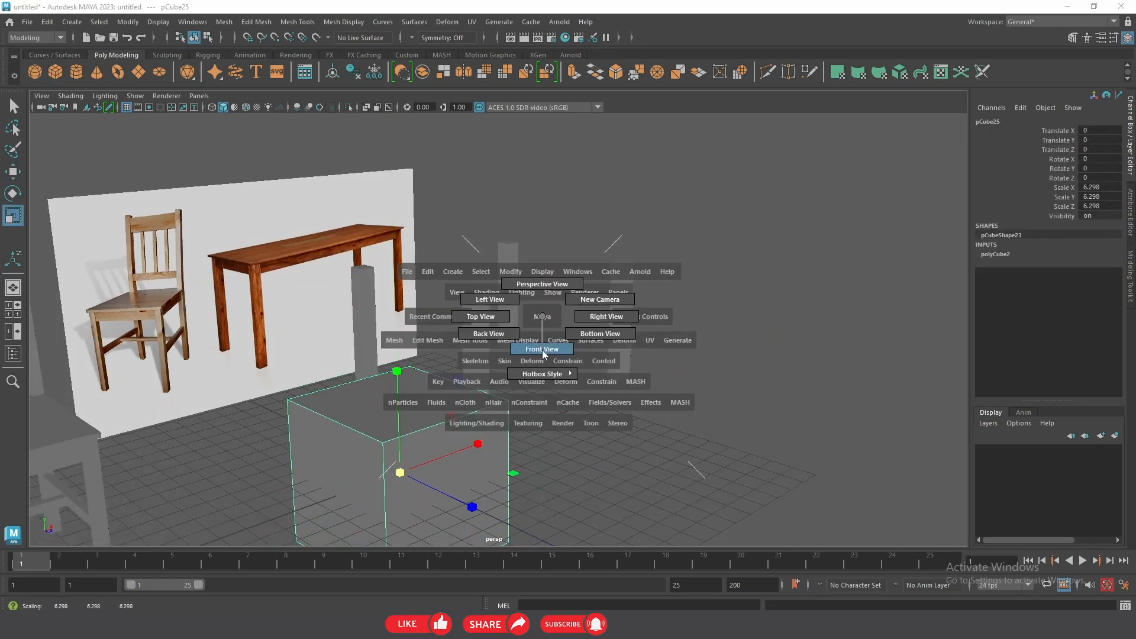
left_click_drag(541, 315, 510, 332)
key("w")
left_click_drag(365, 438, 528, 439)
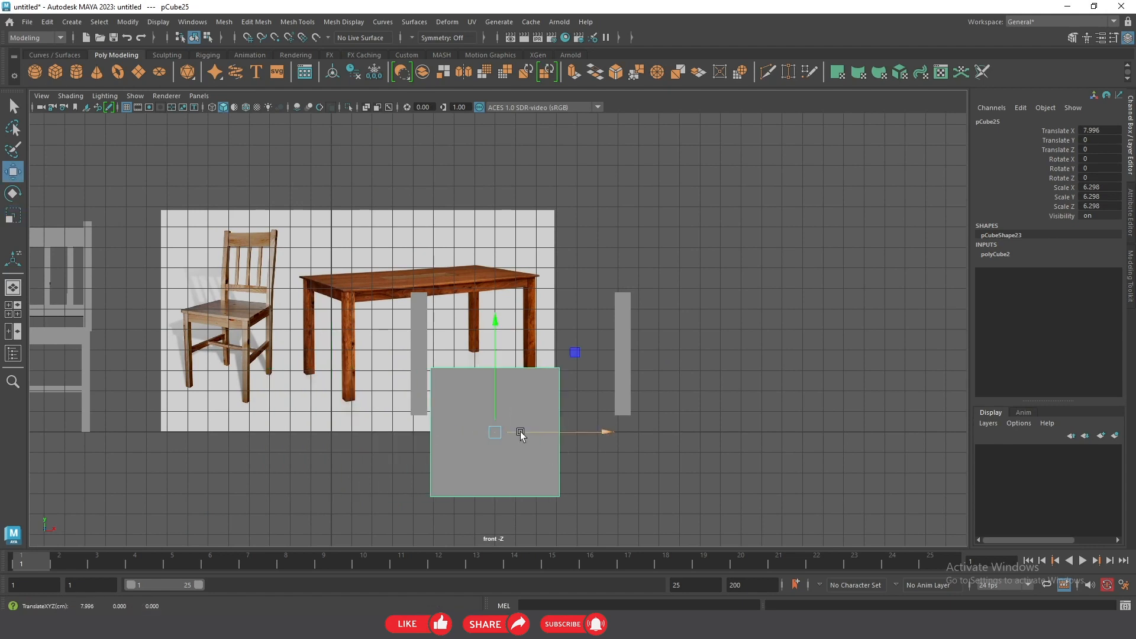
left_click_drag(494, 390, 494, 223)
key("r")
left_click_drag(495, 161, 672, 271)
key("w")
key("r")
key("w")
left_click_drag(522, 190, 522, 212)
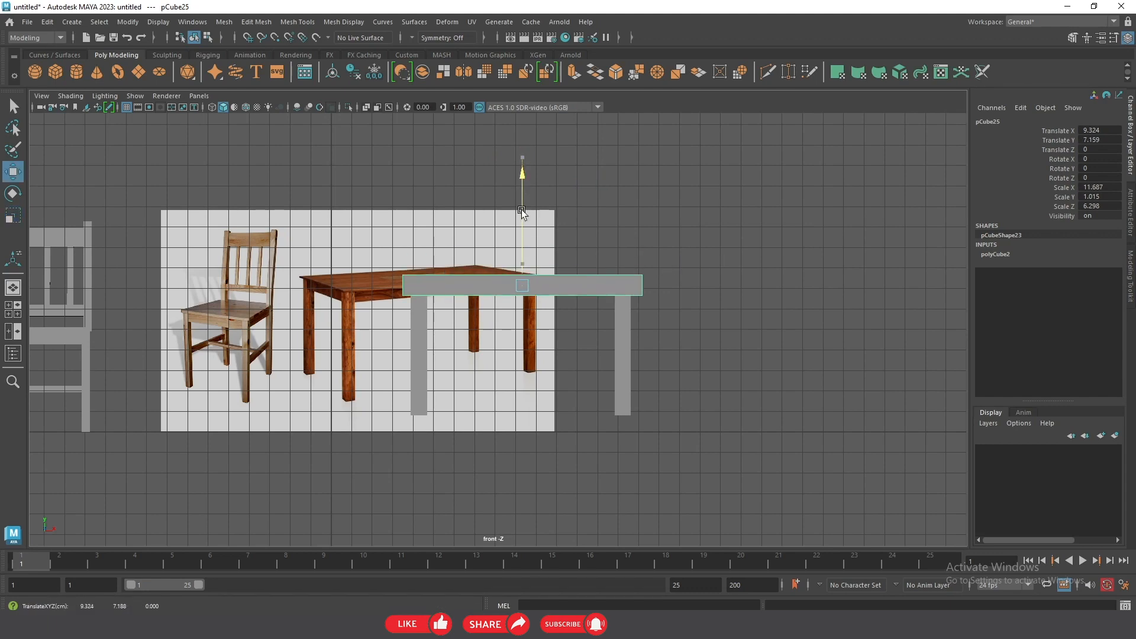
- In the perspective view, fit the apron between the four legs at about Y 5.963, Z -4.203, scaled to about 10.944 × 0.95 × 8.041
key("r")
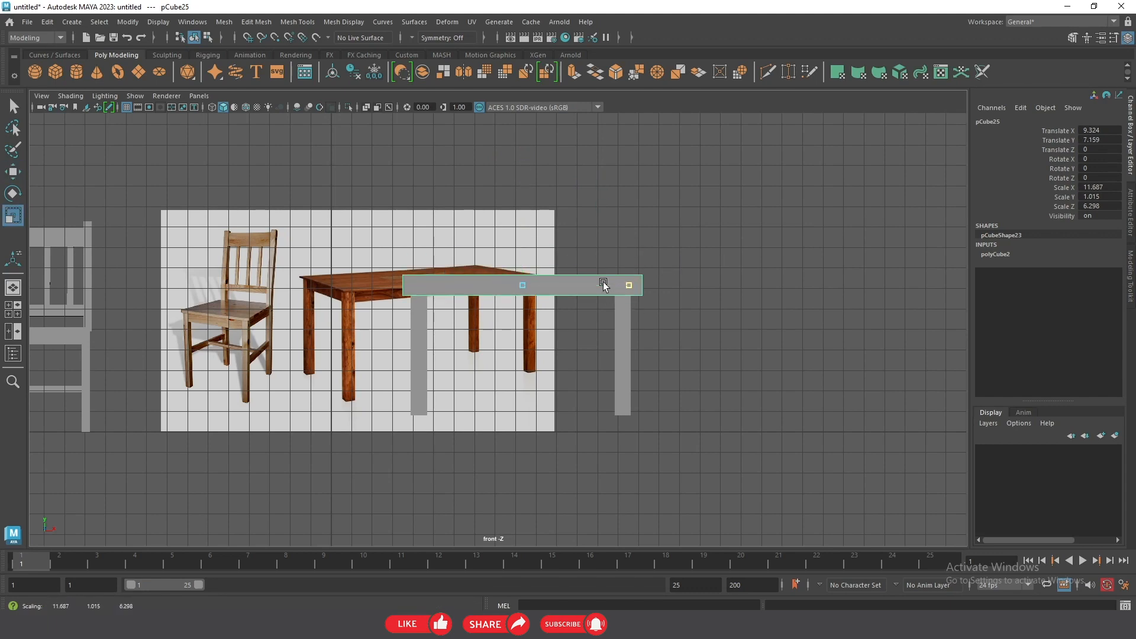
key("space")
key("space")
mouse_move(620, 309)
left_mouse_down("alt")
mouse_move(643, 319)
mouse_move(656, 294)
mouse_move(585, 283)
mouse_move(621, 286)
left_mouse_up("alt")
key("w")
key("r")
key("w")
left_click_drag(506, 196, 463, 369)
key("r")
scroll(459, 362, "up", 3)
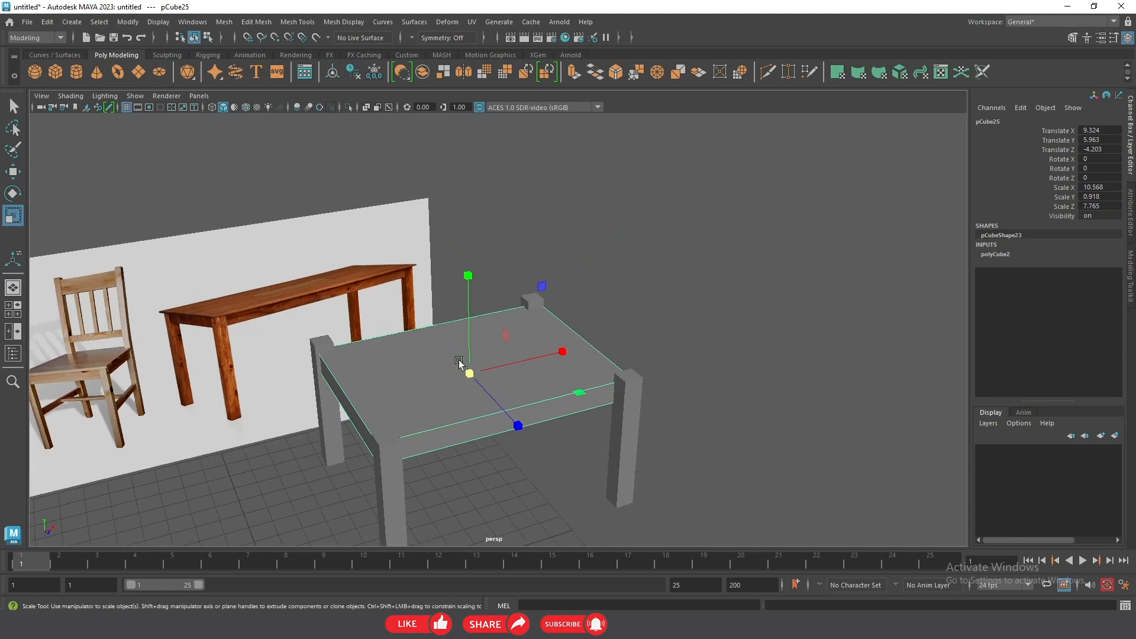
middle_click_drag(459, 361, 497, 327, "alt")
scroll(498, 329, "up", 3)
left_click_drag(540, 340, 550, 362)
- Using a top wireframe view, center the apron between the legs at about Z -3.972 and scale it to about 10.313 × 0.895 × 7.578
key("space")
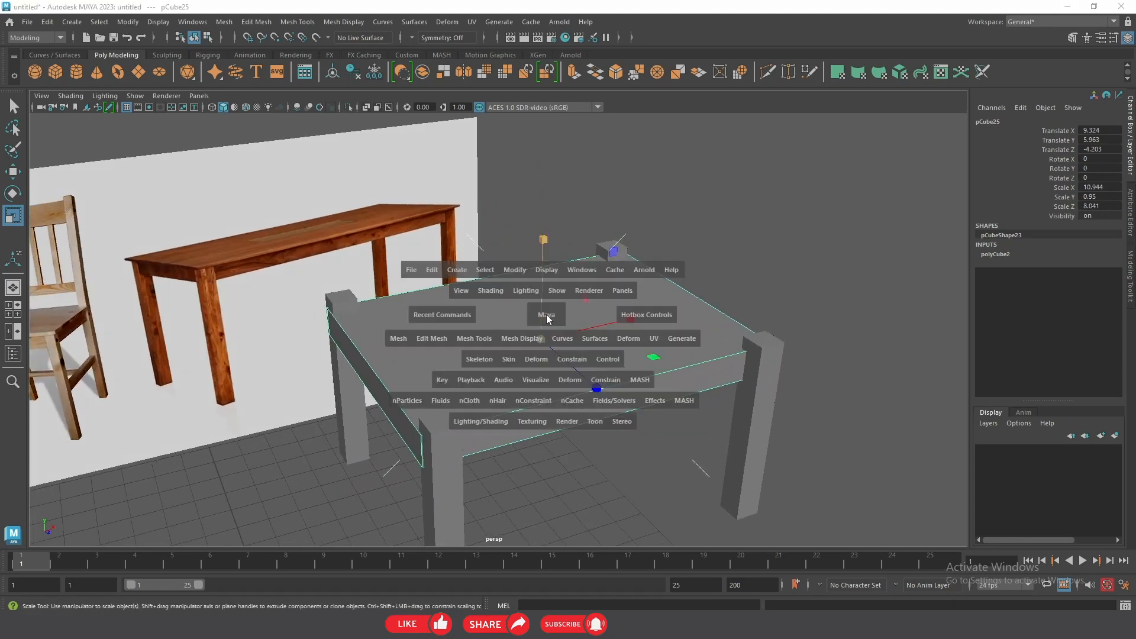
left_click_drag(547, 319, 485, 314)
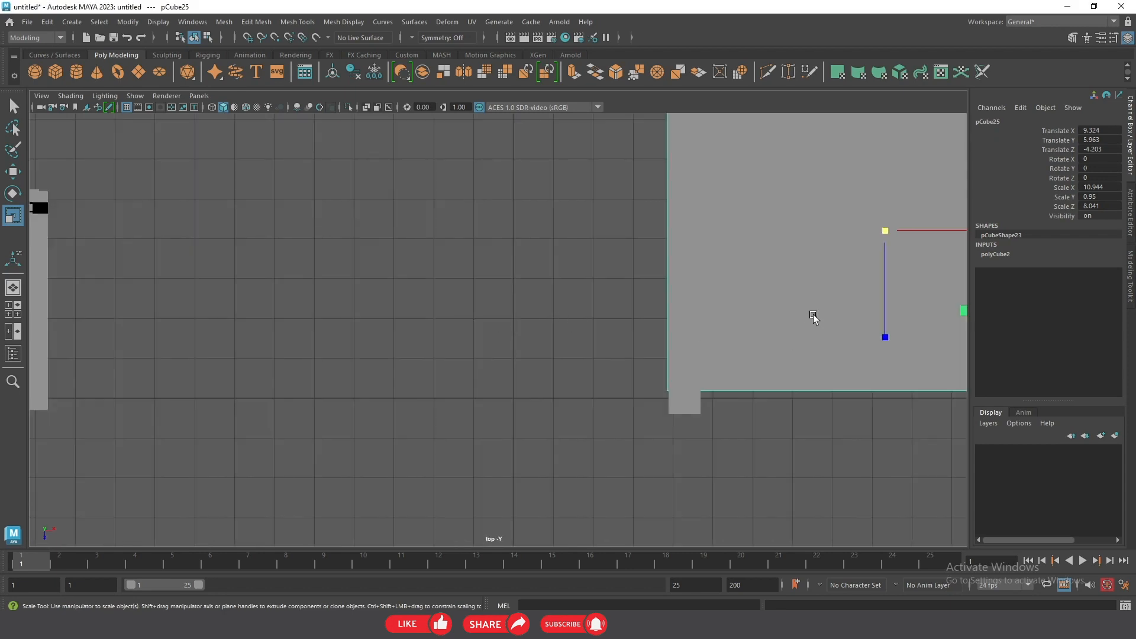
key("f")
left_click(211, 108)
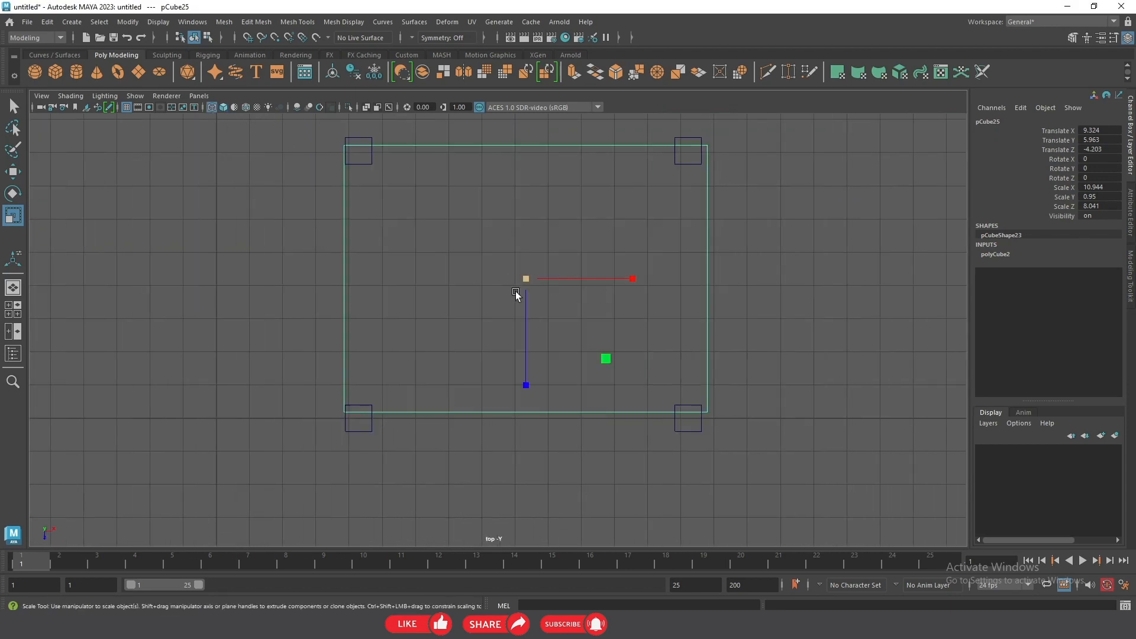
key("w")
mouse_move(521, 304)
left_mouse_down()
mouse_move(523, 316)
mouse_move(512, 284)
left_mouse_up()
key("r")
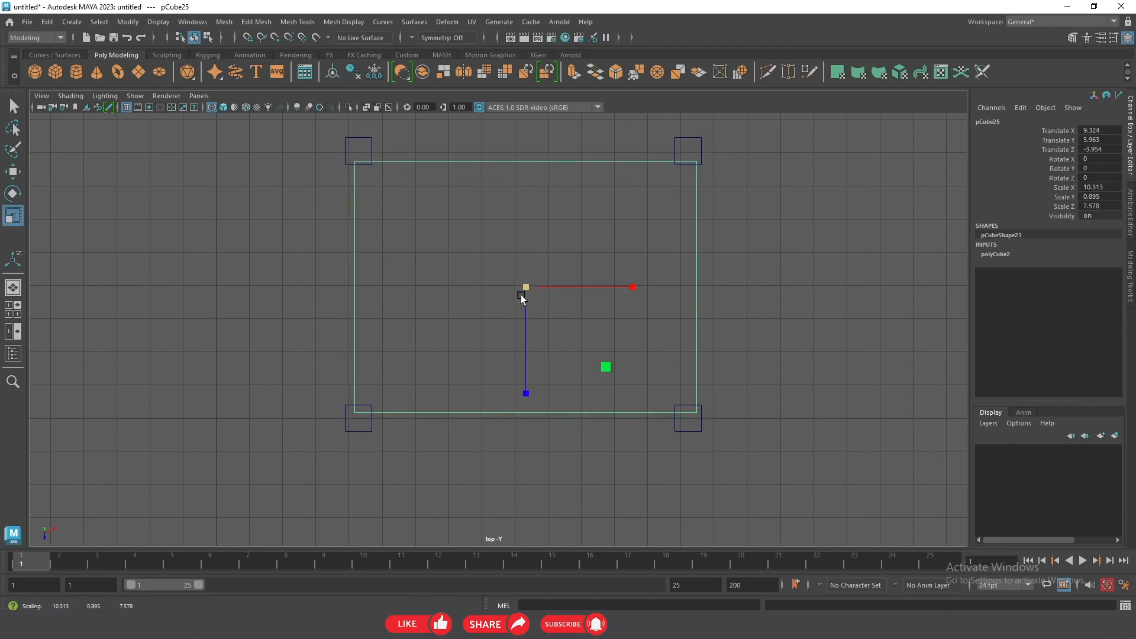
key("w")
left_click_drag(525, 355, 528, 219)
key("space")
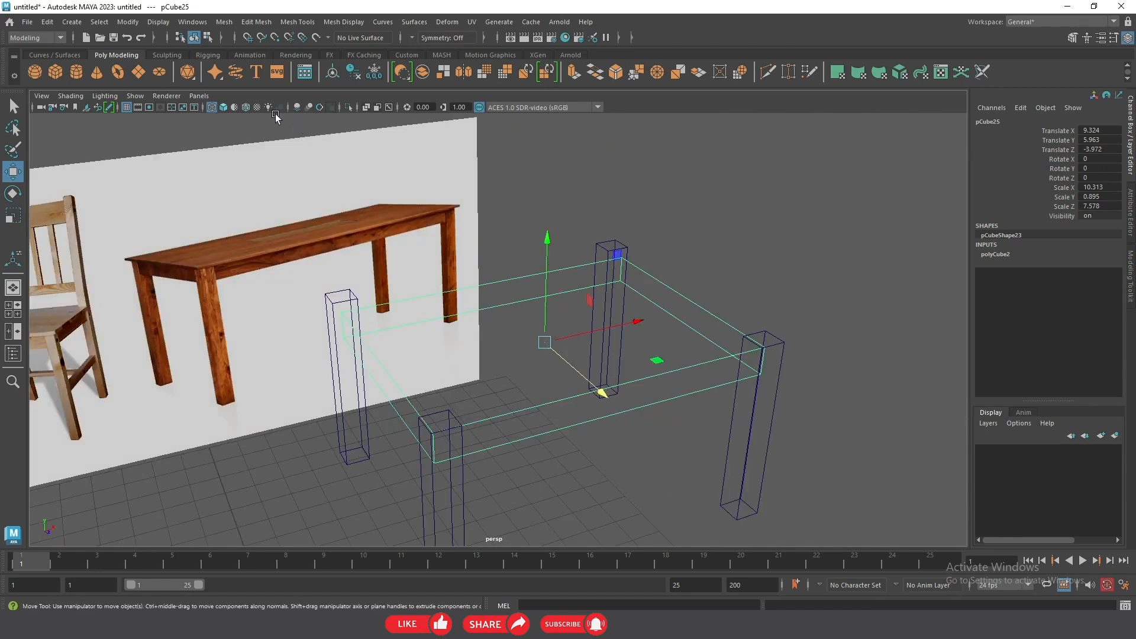
left_click(223, 107)
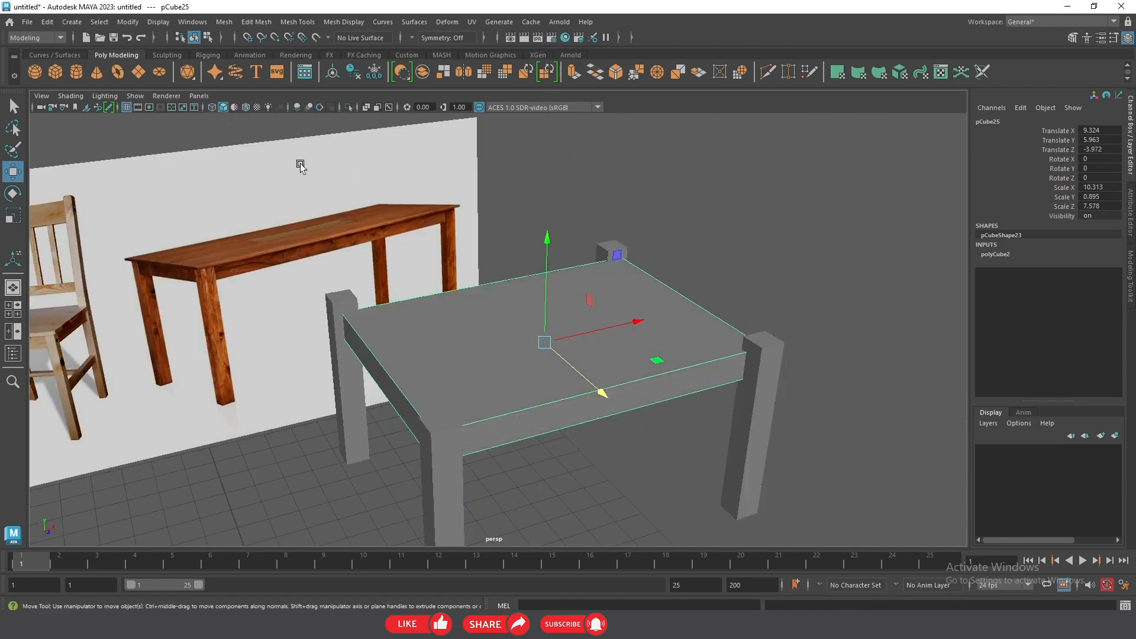
- Scale the apron to about 10.46 in X and 8.316 in Z so it reaches into the legs
left_click_drag(515, 238, 533, 237, "alt")
middle_click_drag(641, 381, 644, 338, "alt")
key("r")
left_click_drag(570, 322, 580, 334)
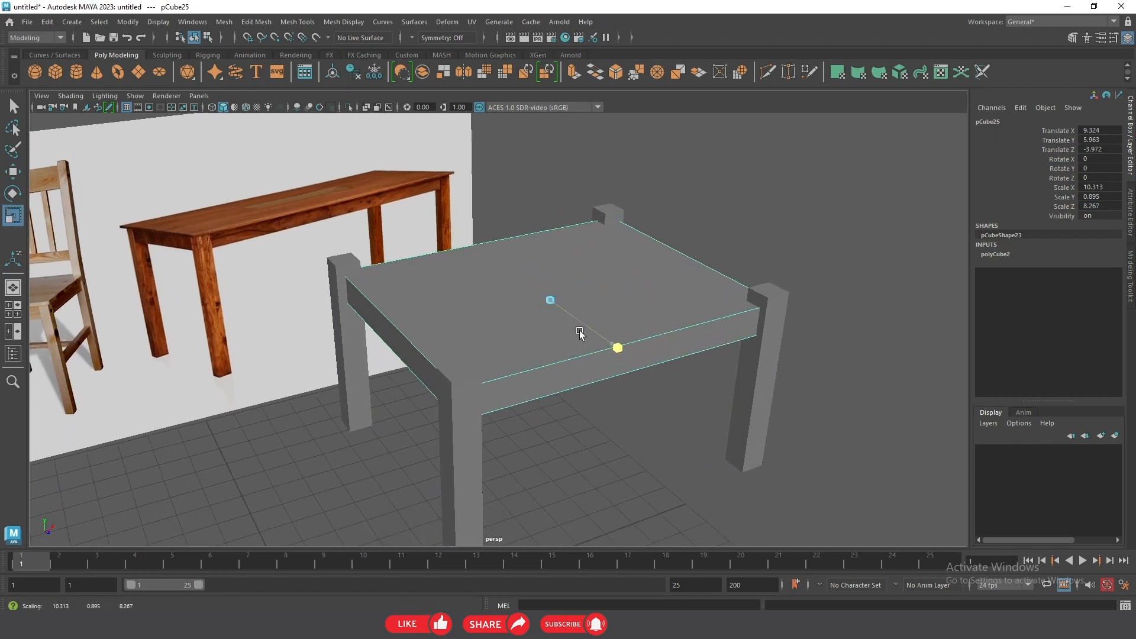
left_click_drag(597, 290, 602, 294)
mouse_move(735, 179)
left_mouse_down("alt")
mouse_move(659, 178)
mouse_move(717, 187)
left_mouse_up("alt")
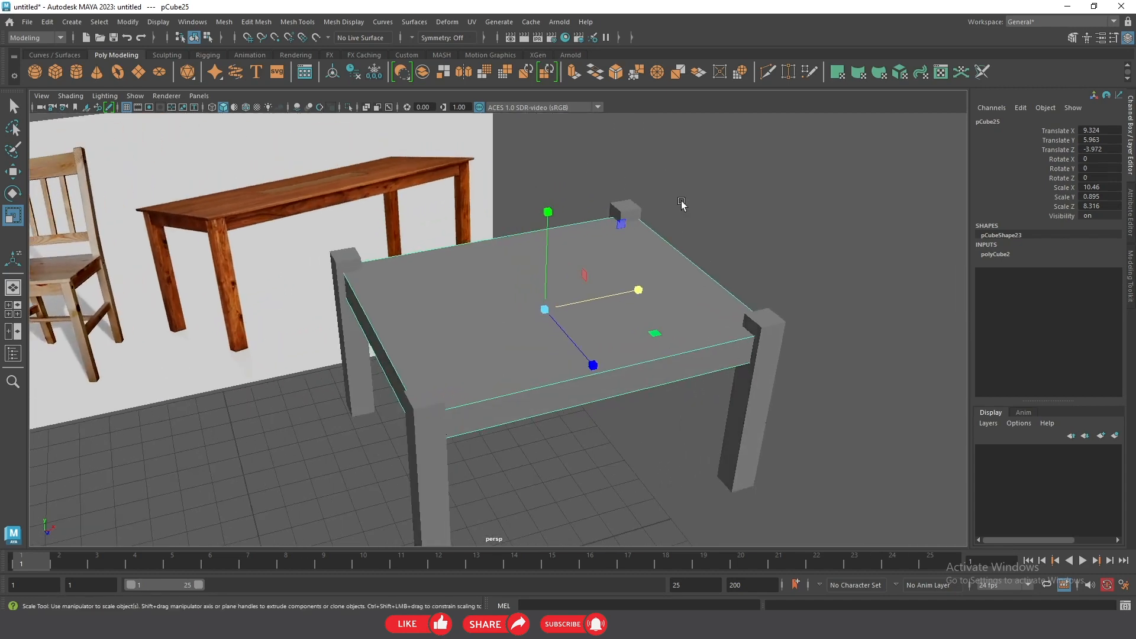
- Move the apron to about X 9.26, Y 6.406 near the leg tops and scale its height to about 0.79
key("w")
left_click_drag(615, 288, 617, 292)
left_click_drag(662, 262, 552, 210, "alt")
left_click(567, 234)
key("r")
key("w")
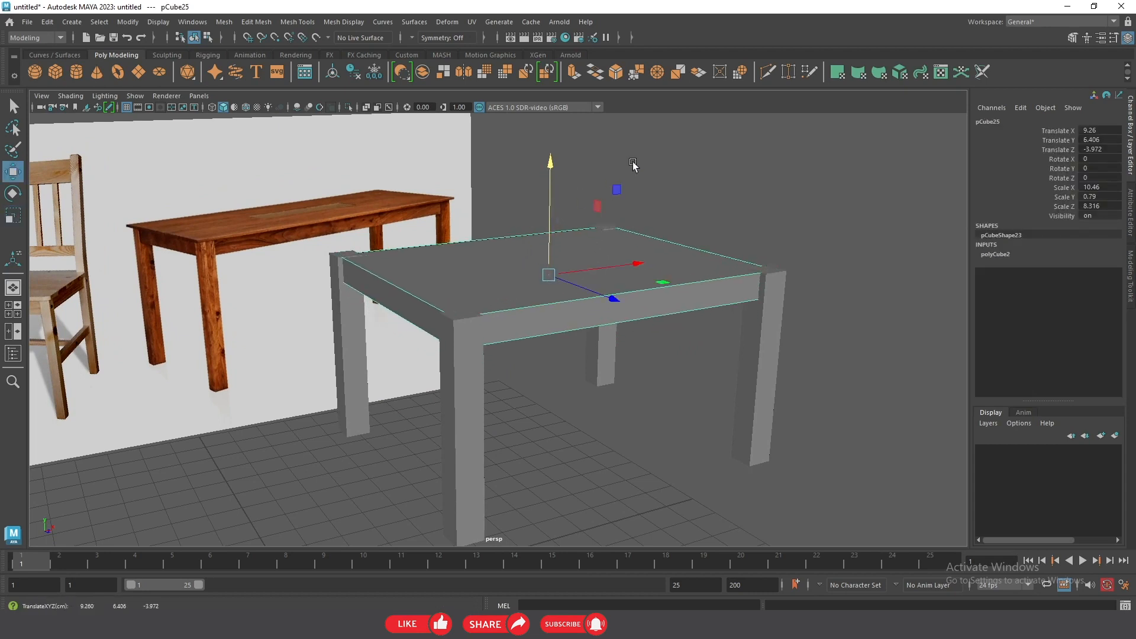
left_click(633, 163)
scroll(556, 286, "down", 5)
mouse_move(657, 303)
left_mouse_down("alt")
mouse_move(750, 301)
mouse_move(609, 289)
mouse_move(662, 305)
left_mouse_up("alt")
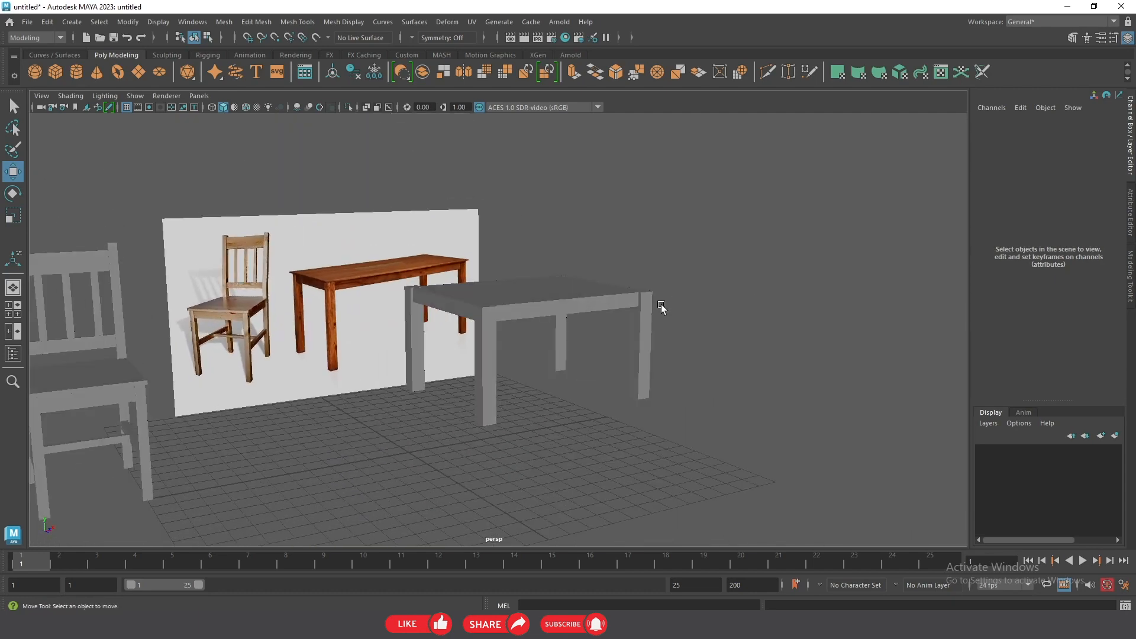
- Duplicate the apron as a tabletop, raise it to about Y 7.333, and scale it to about 11.818 × 0.37 × 9.812
scroll(661, 305, "up", 4)
mouse_move(595, 322)
left_mouse_down("alt")
mouse_move(626, 332)
mouse_move(602, 328)
left_mouse_up("alt")
left_click(579, 262)
key("ctrl+d")
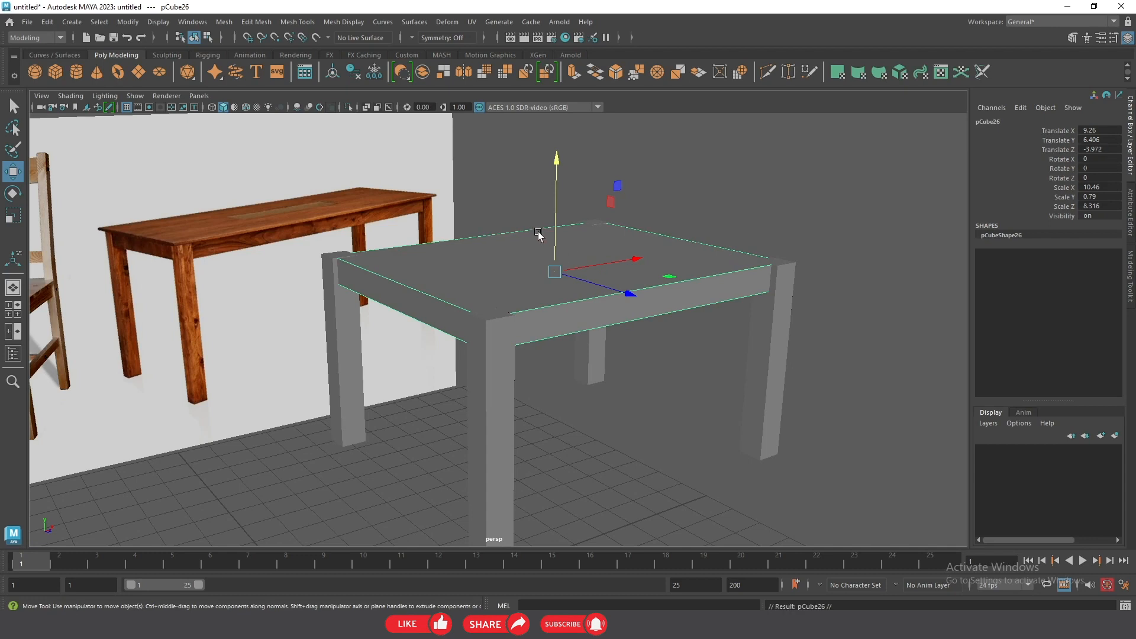
left_click_drag(551, 229, 566, 195)
key("r")
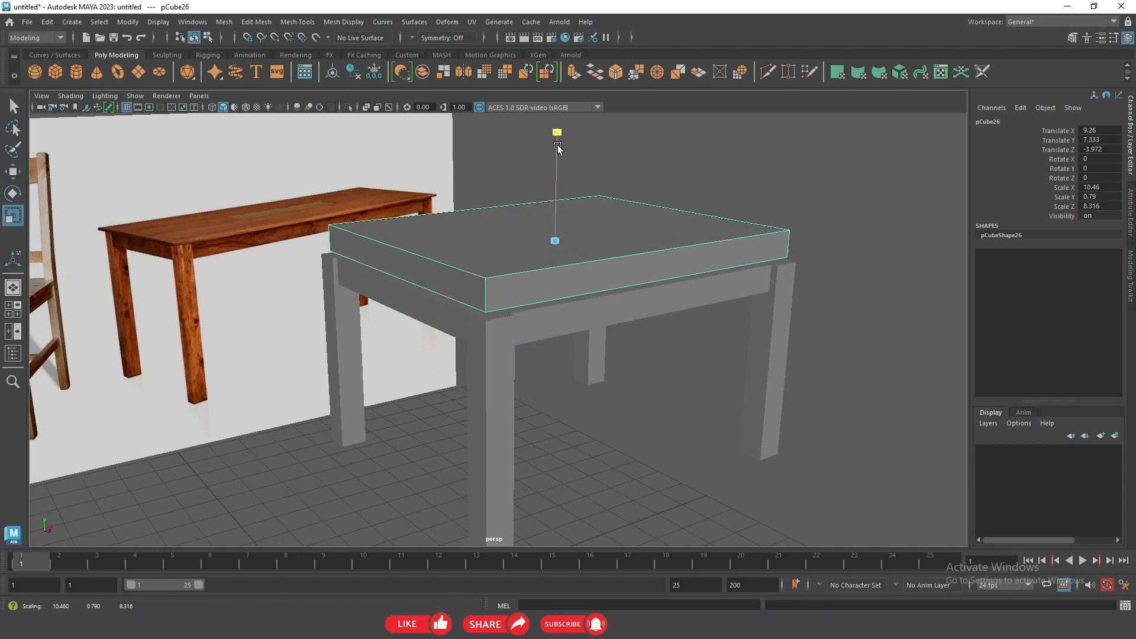
left_click_drag(557, 147, 556, 200)
left_click_drag(609, 233, 628, 260)
key("w")
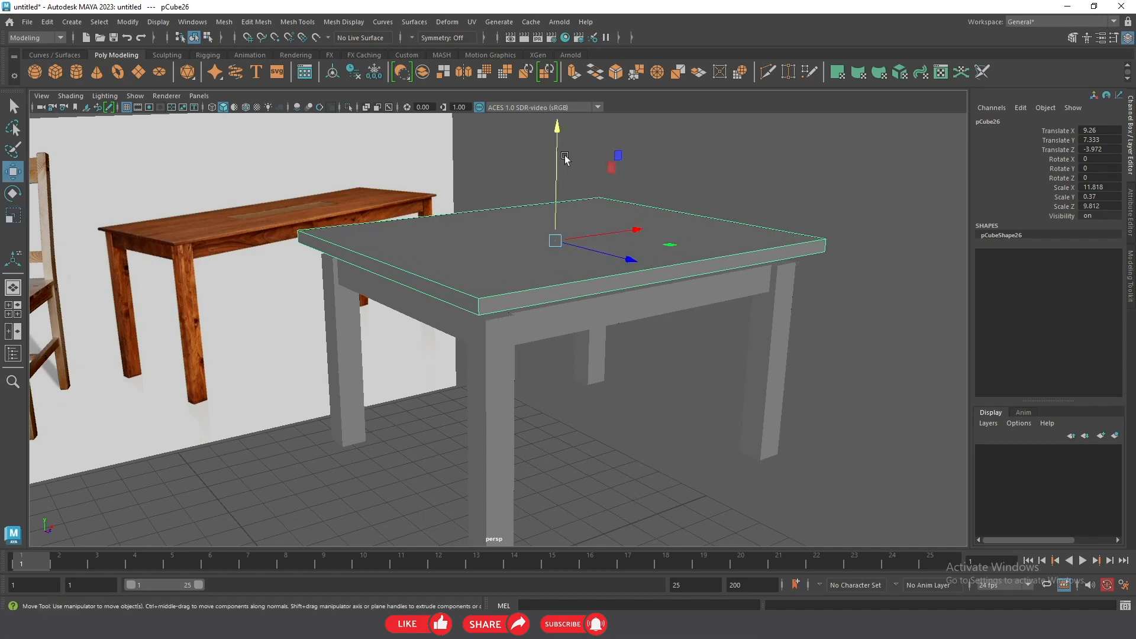
- Lower the tabletop onto the legs at about Y 6.93, checking the contact from below
left_click(562, 164)
key("ctrl+z")
left_click_drag(554, 169, 631, 157)
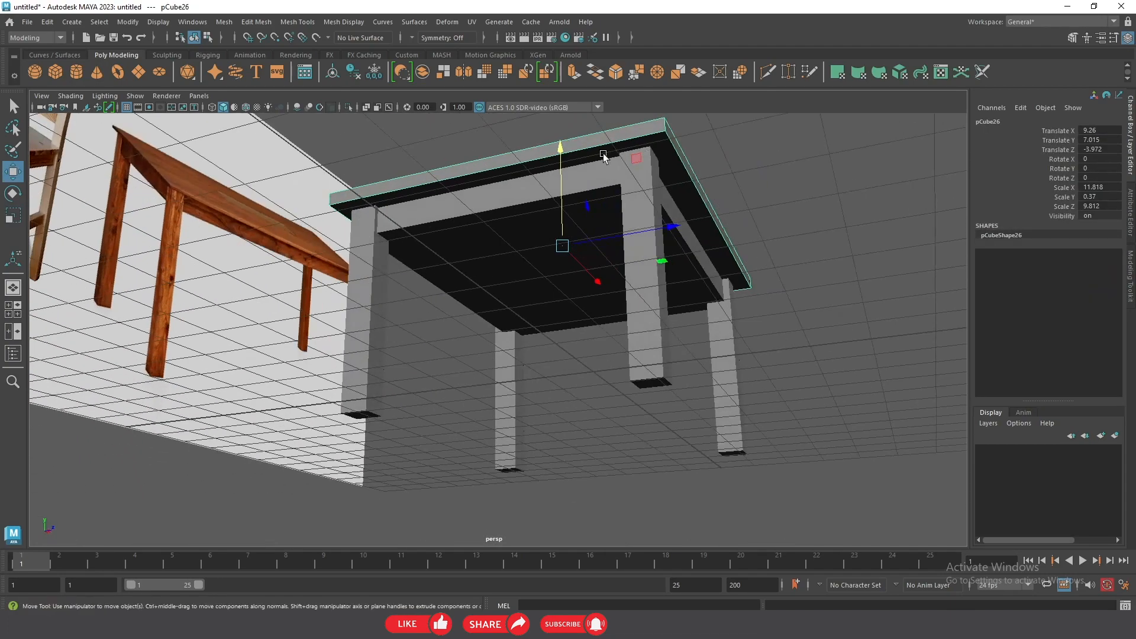
left_click_drag(531, 159, 562, 170, "alt")
left_click_drag(561, 170, 558, 329, "alt")
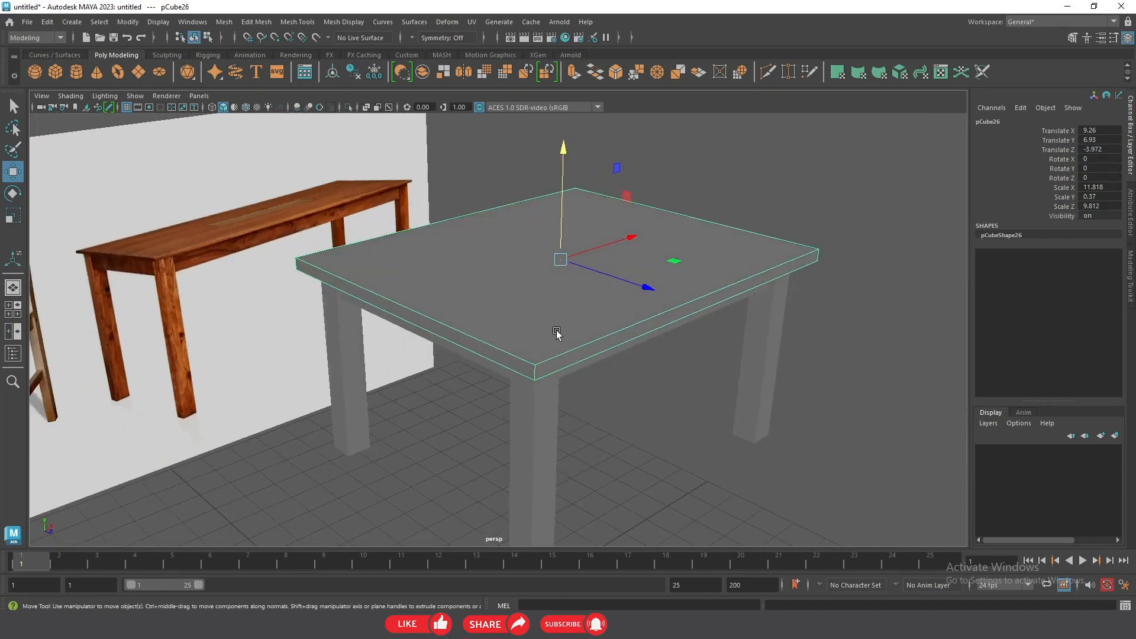
- Scale the tabletop to about 11.115 in X and 9.245 in Z, and center it at about Z -4.012
key("r")
mouse_move(637, 294)
left_mouse_down()
mouse_move(623, 213)
mouse_move(681, 218)
mouse_move(623, 283)
left_mouse_up()
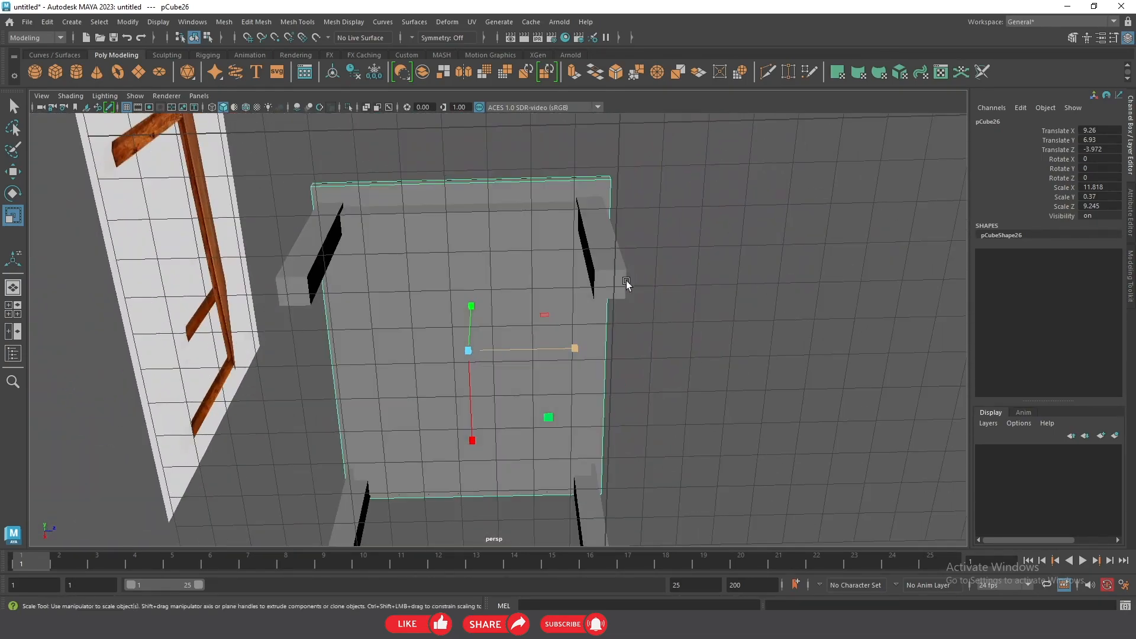
key("w")
left_click_drag(559, 349, 633, 185)
key("r")
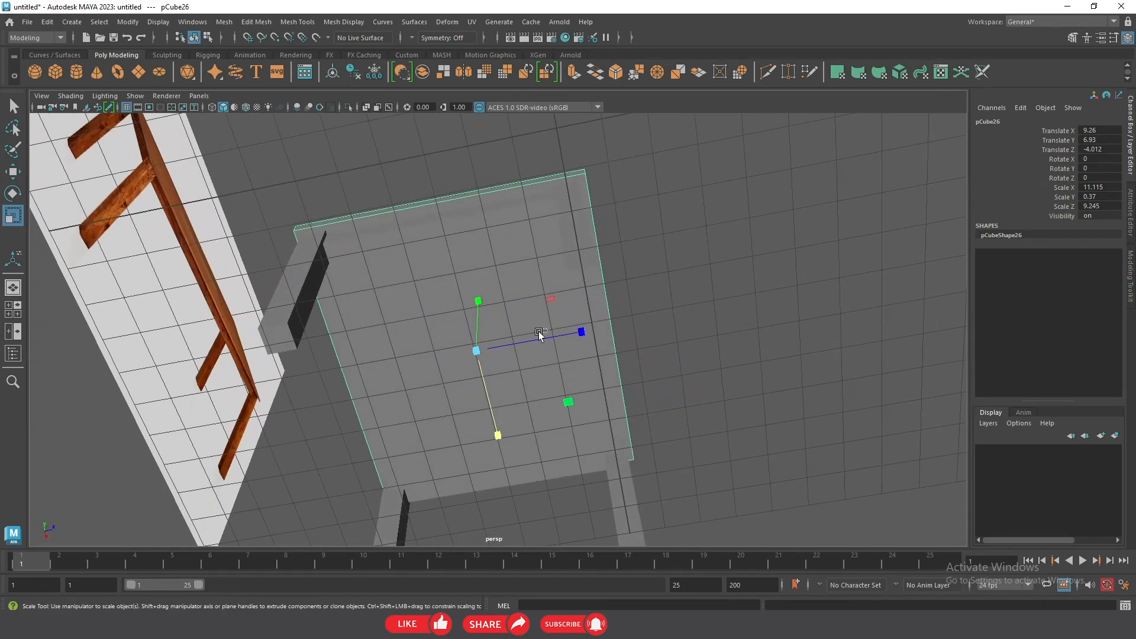
left_click(561, 334, "shift")
left_click(689, 290)
left_click_drag(689, 289, 627, 372, "alt")
- Display wireframe over the shaded models and scale down the tabletop's thickness
left_click(245, 110)
left_click_drag(278, 132, 333, 149, "alt")
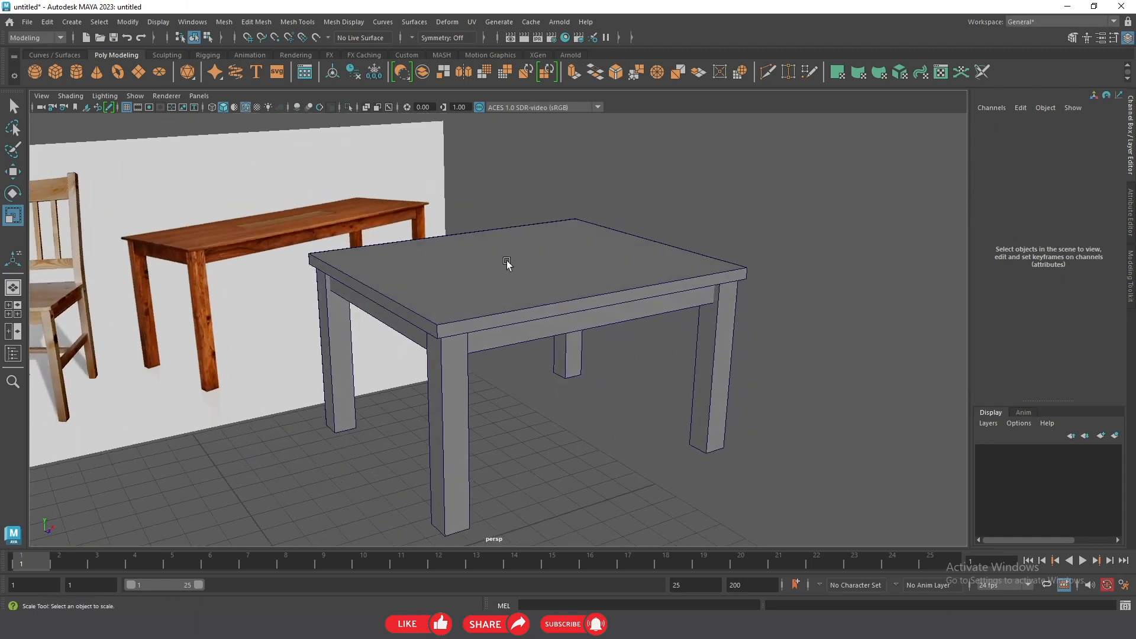
left_click(509, 266)
left_click_drag(523, 194, 518, 228)
left_click(489, 185)
mouse_move(489, 185)
left_mouse_down("alt")
mouse_move(469, 152)
mouse_move(473, 172)
left_mouse_up("alt")
left_click_drag(496, 227, 484, 256, "alt")
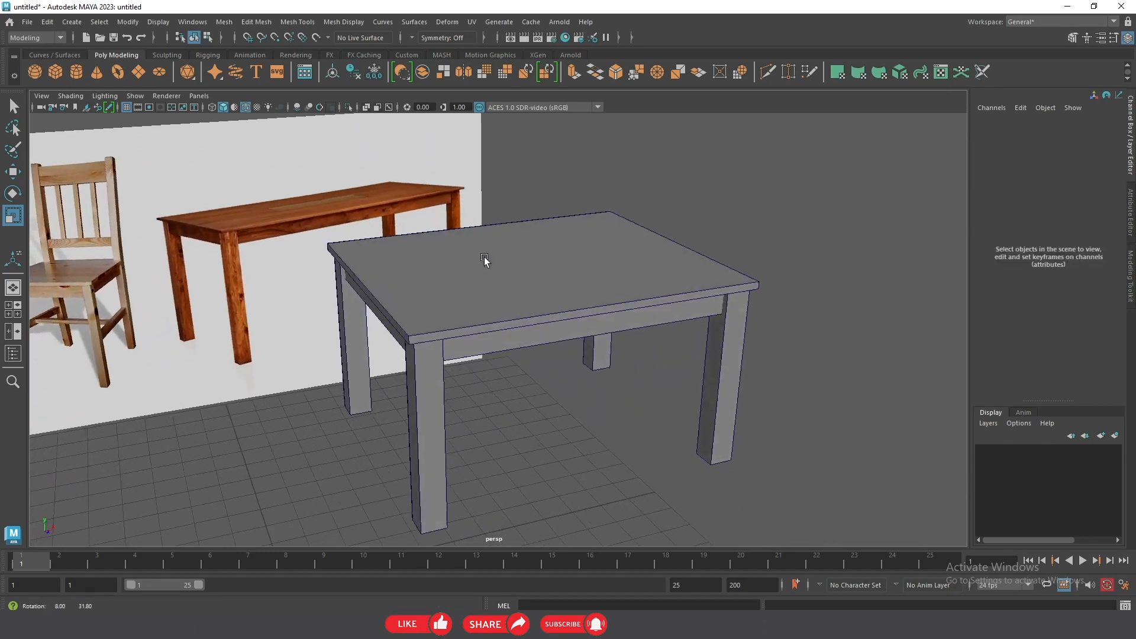
left_click(488, 260)
left_click_drag(582, 260, 584, 254)
left_click(725, 210)
left_click_drag(725, 211, 702, 244, "alt")
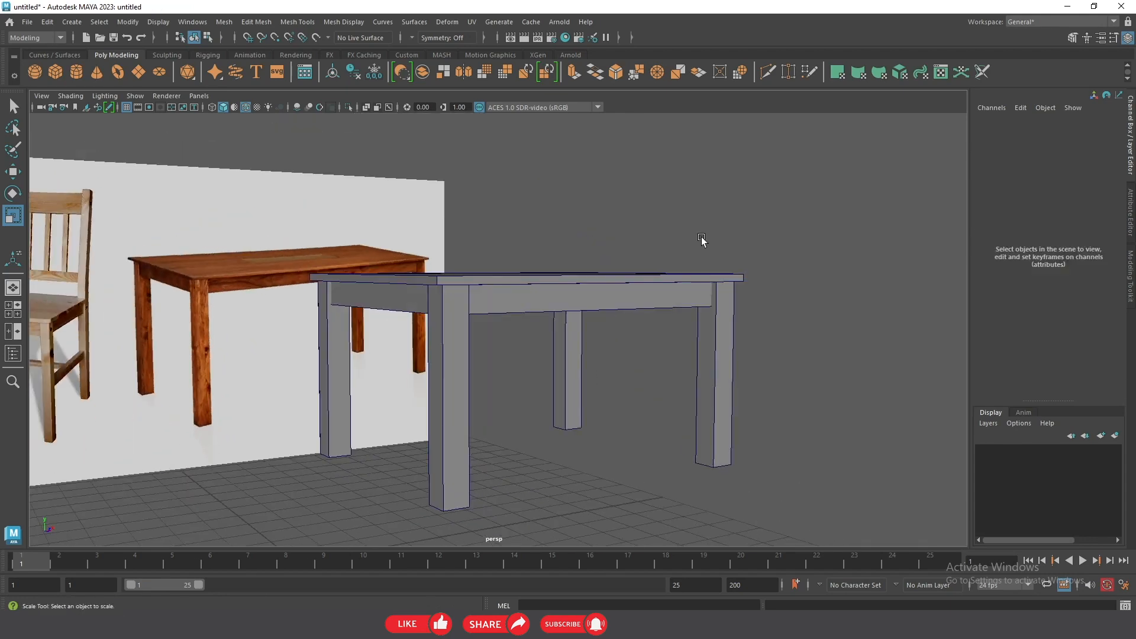
- Scale down the apron's height and adjust its position under the tabletop
left_click(614, 298)
left_click_drag(579, 294, 524, 279, "alt")
left_click_drag(539, 205, 633, 278)
key("w")
left_click(568, 201)
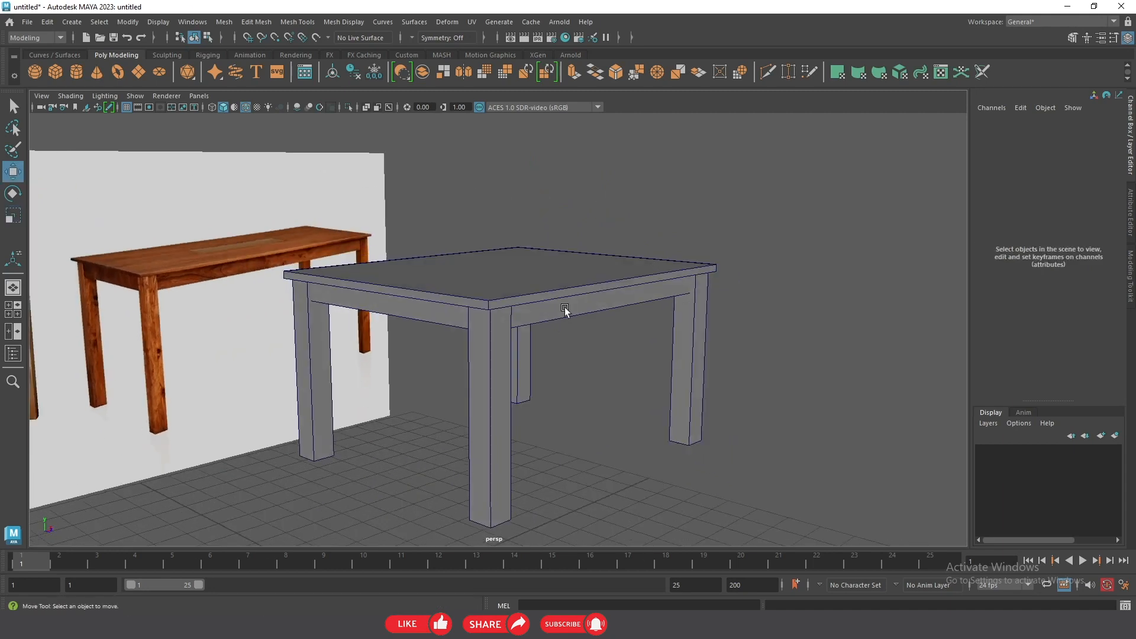
- Select the tabletop, apron and all four legs and combine them into one table mesh
scroll(565, 307, "down", 3)
left_click_drag(597, 278, 593, 276, "alt")
left_click_drag(742, 187, 379, 401)
right_click_drag(562, 235, 540, 469)
left_click_drag(587, 401, 532, 319, "alt")
right_click_drag(539, 331, 543, 339)
left_click_drag(777, 492, 342, 326)
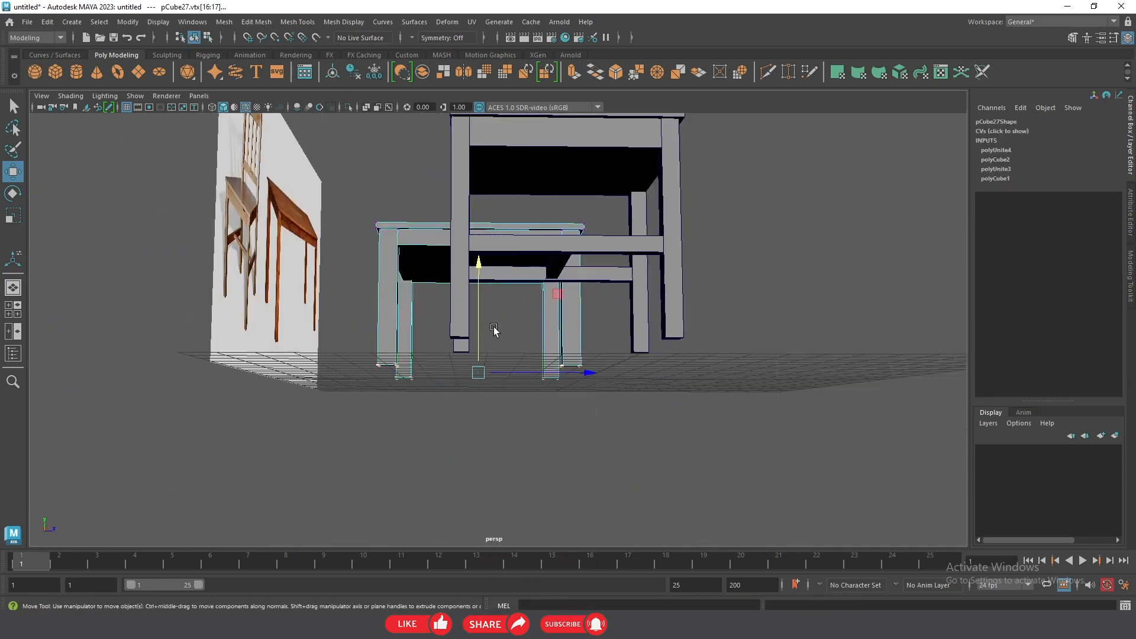
left_click_drag(481, 280, 439, 321, "alt")
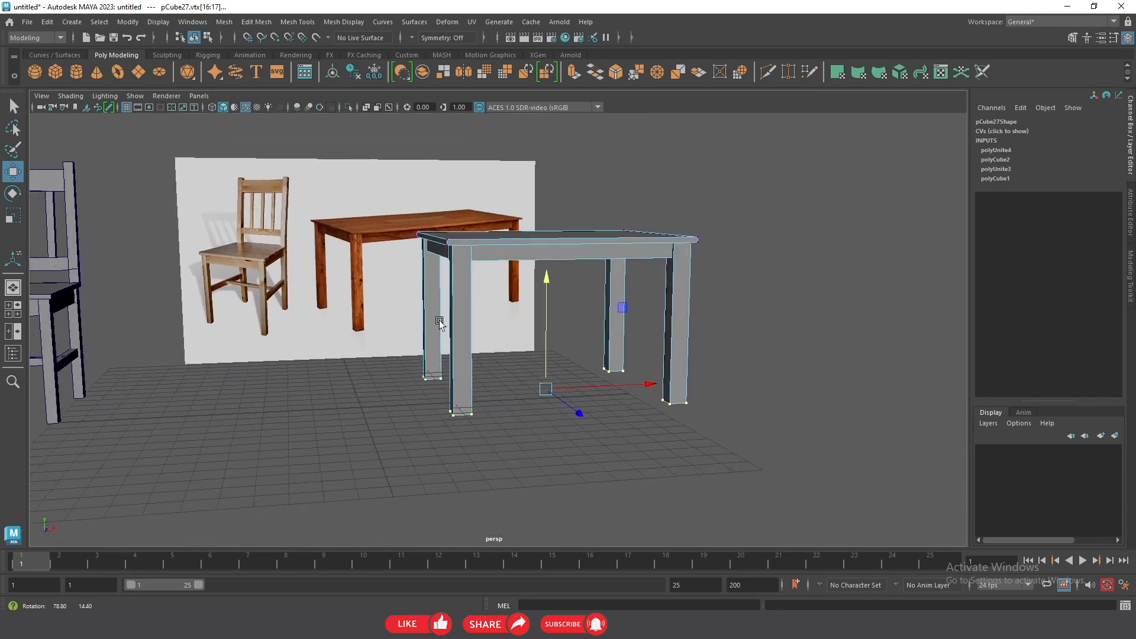
left_click(776, 140)
left_click_drag(651, 266, 546, 364, "alt")
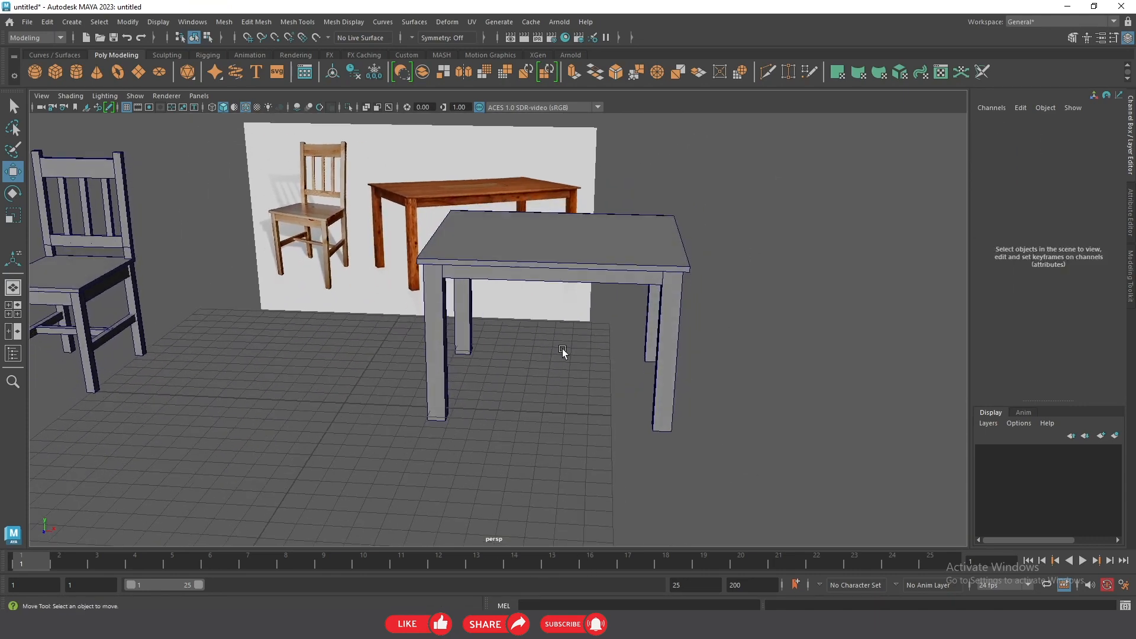
- In the front view, raise the whole table along Y to about 0.541 so its legs rest on the grid
left_click(614, 265)
key("space")
scroll(586, 331, "down", 3)
key("space")
left_click_drag(580, 353, 579, 381)
left_click_drag(519, 259, 517, 245)
- Move the chair along X to about 10.889 in line with the table and push it back in Z behind the tabletop
left_click_drag(41, 207, 220, 409)
left_click_drag(239, 329, 665, 373)
key("space")
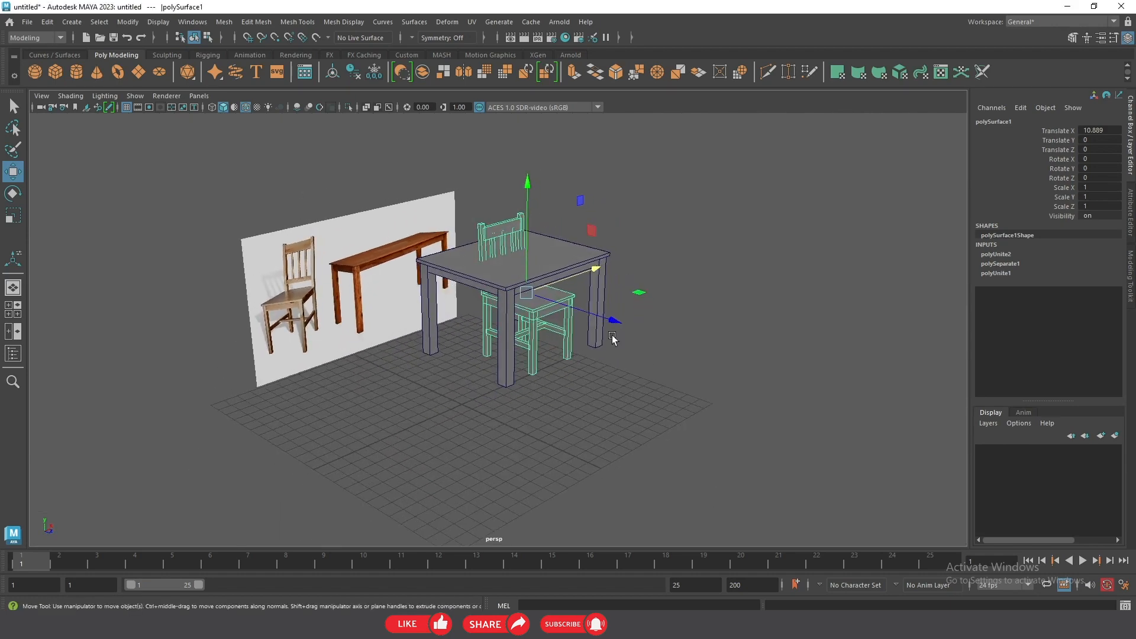
left_click(595, 322)
left_click(678, 359)
left_click(557, 306)
left_click(580, 329)
left_click(546, 314)
left_click_drag(568, 300, 414, 331)
left_click(378, 346)
- Select the chair and table together and move both over the grid, placing the table at about X -8.57 and Z 6.093
left_click(411, 318)
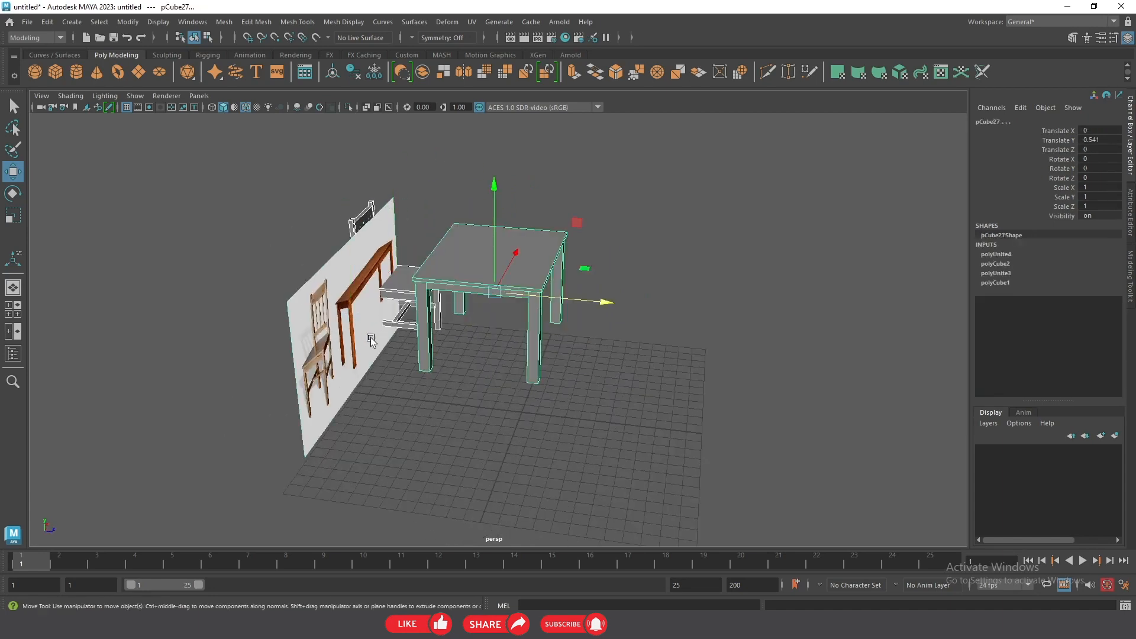
left_click(311, 337)
left_click_drag(415, 321, 181, 303)
left_click_drag(314, 281, 487, 345, "alt")
left_click(378, 291)
left_click_drag(379, 291, 433, 283, "alt")
left_click(500, 323)
left_click_drag(458, 367, 550, 290, "alt")
left_click_drag(760, 483, 419, 336)
left_click_drag(369, 292, 523, 370)
left_click_drag(485, 422, 633, 239)
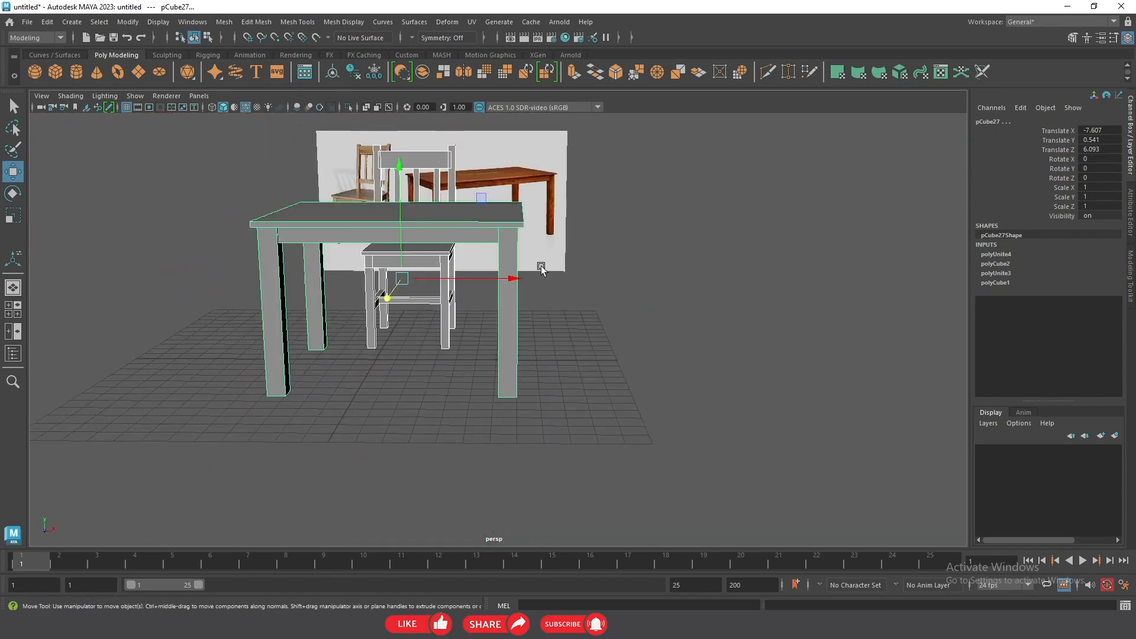
left_click(718, 299)
- Hide the wireframe overlay to examine the shaded chair and table from several angles, and turn the overlay back on
left_click_drag(717, 299, 642, 279, "alt")
left_click(247, 105)
mouse_move(591, 313)
left_mouse_down("alt")
mouse_move(624, 321)
mouse_move(624, 308)
mouse_move(588, 331)
mouse_move(477, 327)
mouse_move(578, 380)
mouse_move(484, 327)
left_mouse_up("alt")
right_click_drag(484, 325, 590, 353, "alt")
left_click_drag(590, 353, 565, 382, "alt")
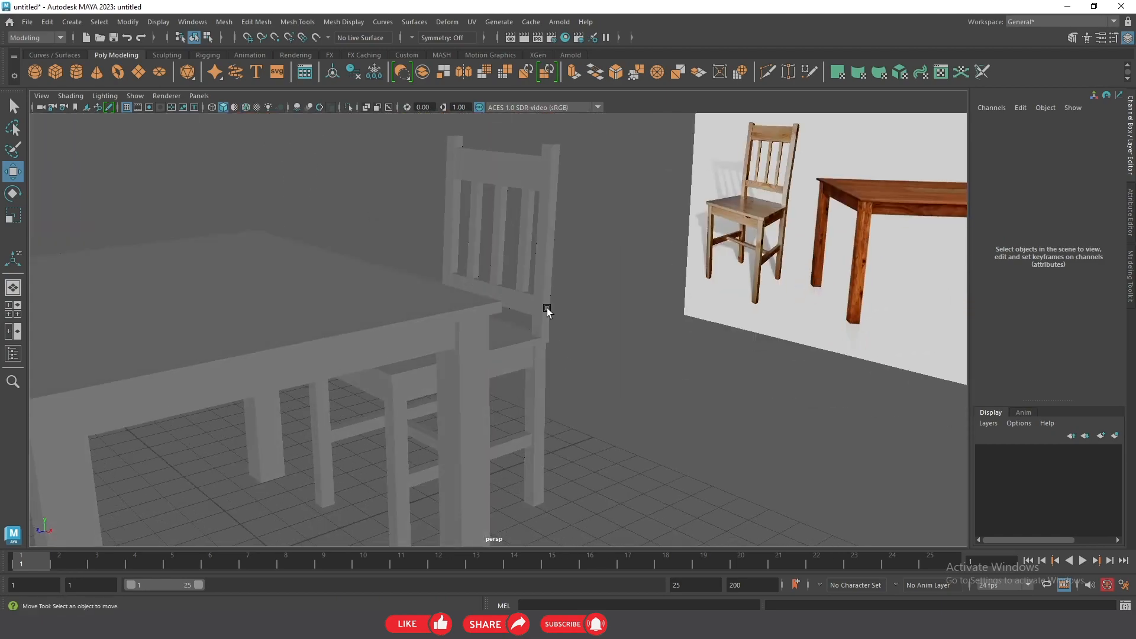
left_click(546, 308)
right_click_drag(592, 370, 542, 385, "alt")
left_click(610, 382)
left_click_drag(610, 384, 335, 152, "alt")
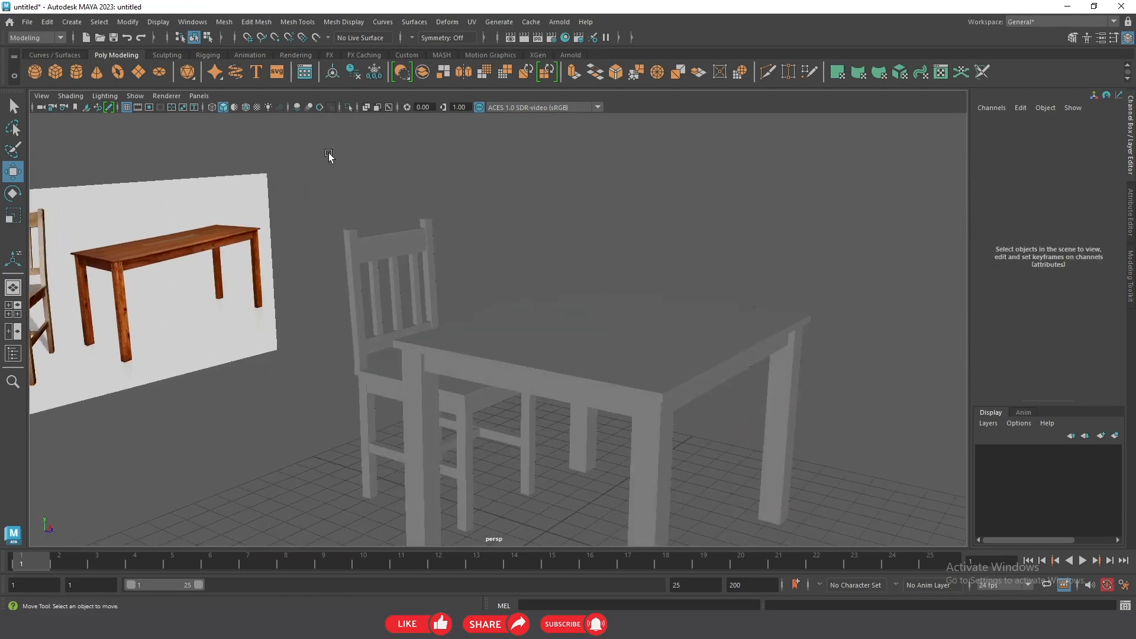
left_click(246, 109)
- In the front view, select the inner vertices of the table's right legs and move them slightly inward along X to thicken the legs
mouse_move(449, 307)
left_mouse_down("alt")
mouse_move(578, 344)
mouse_move(453, 316)
mouse_move(507, 300)
mouse_move(572, 303)
mouse_move(559, 306)
mouse_move(578, 352)
left_mouse_up("alt")
key("space")
right_click_drag(436, 344, 670, 362, "alt")
right_click_drag(428, 324, 531, 357, "alt")
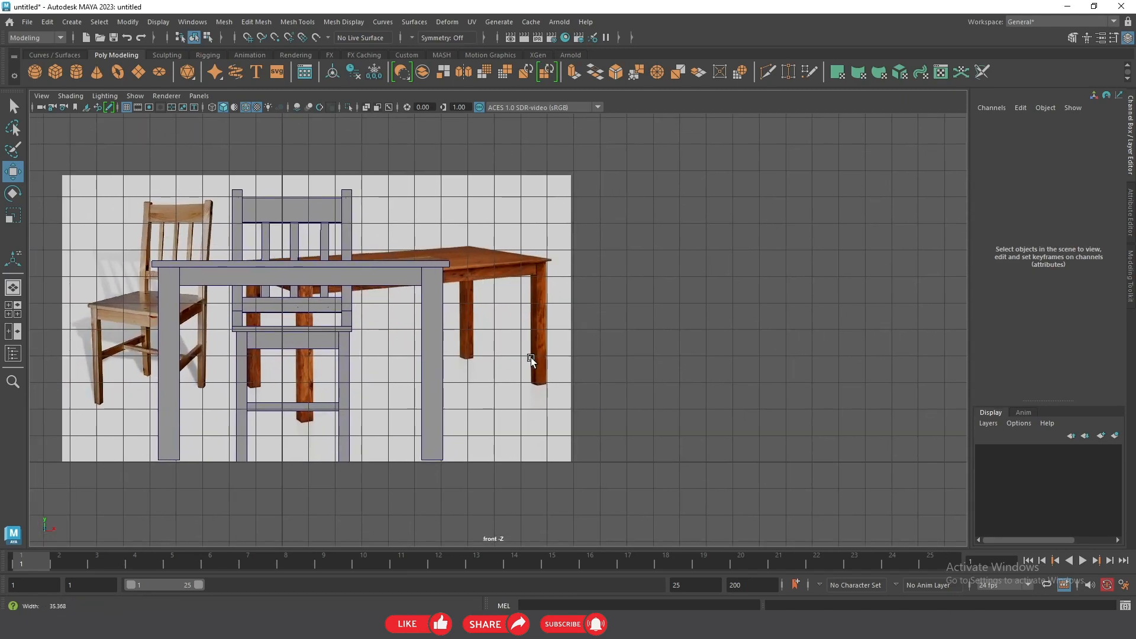
left_click(432, 321)
right_click_drag(432, 320, 378, 267)
left_click_drag(396, 208, 435, 519)
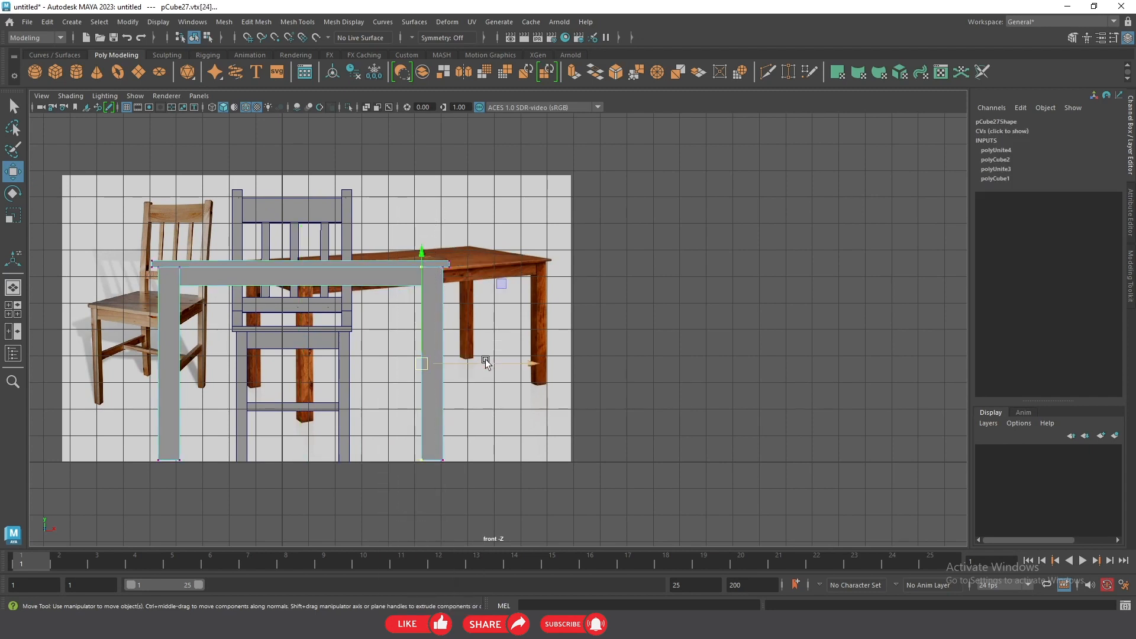
left_click_drag(486, 363, 483, 364)
- Move the inner vertices of the table's left legs slightly inward along X to match, and return to object mode in perspective
right_click_drag(196, 264, 187, 250)
left_click_drag(187, 250, 166, 470)
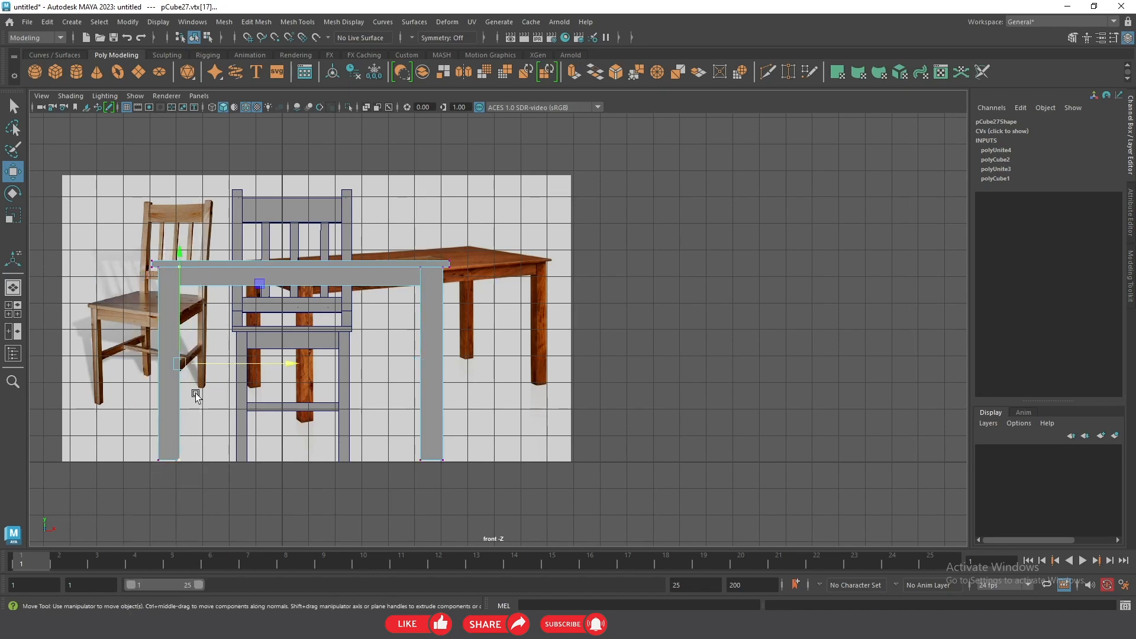
left_click_drag(224, 364, 225, 363)
key("space")
left_click_drag(349, 339, 355, 204)
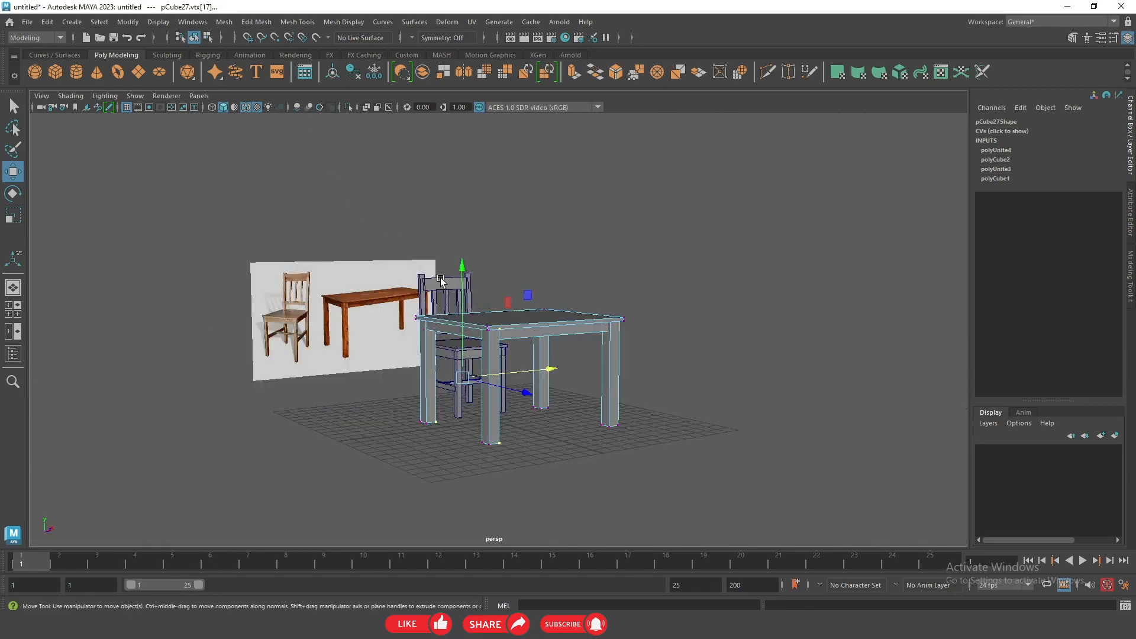
left_click_drag(441, 281, 527, 309, "alt")
right_click_drag(527, 310, 603, 260)
left_click(741, 204)
- Examine the chair and table from several sides and close up, comparing their proportions with the reference image
left_click_drag(730, 278, 616, 294, "alt")
scroll(562, 324, "up", 3)
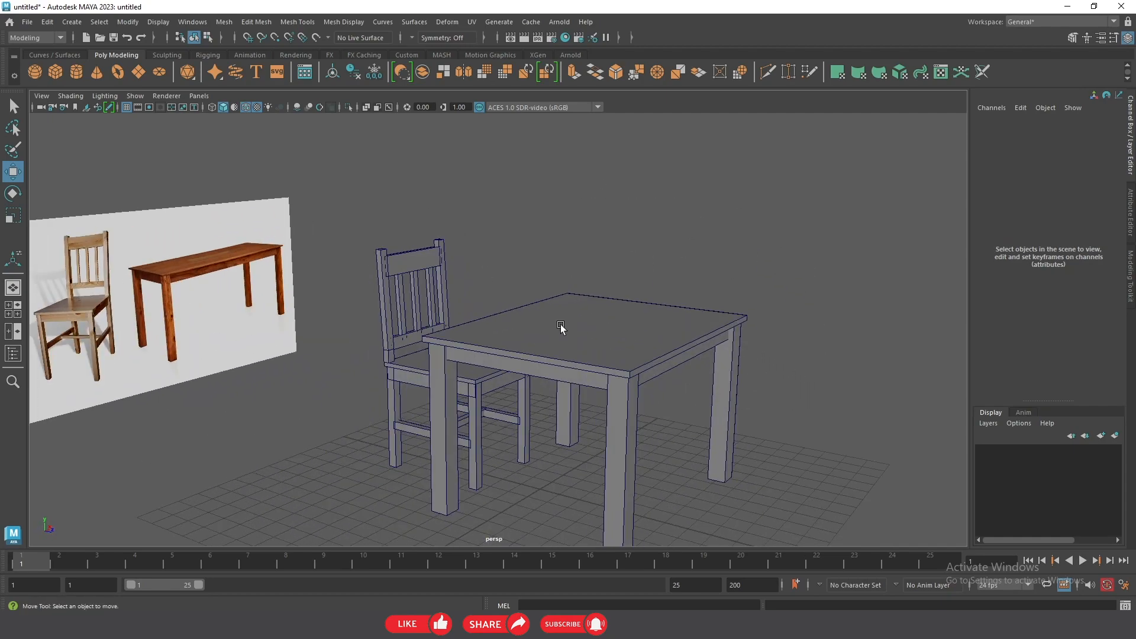
middle_click_drag(562, 324, 576, 250, "alt")
left_click_drag(576, 249, 516, 260, "alt")
right_click_drag(515, 260, 531, 278, "alt")
left_click_drag(531, 278, 491, 261, "alt")
right_click_drag(491, 261, 687, 329, "alt")
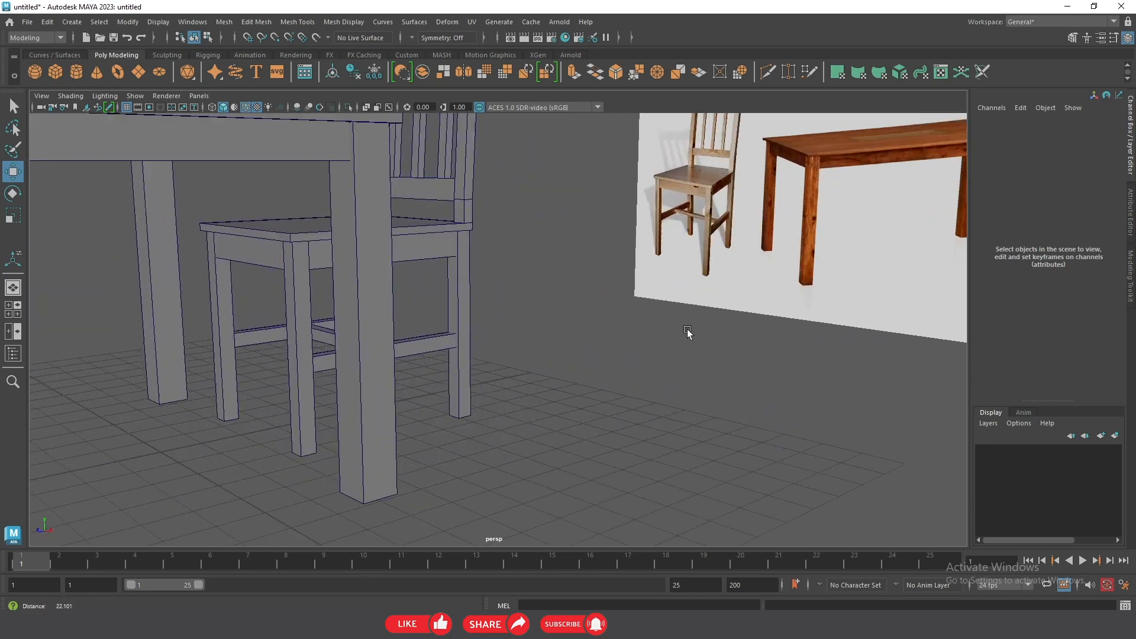
left_click_drag(633, 236, 537, 290, "alt")
left_click_drag(464, 270, 524, 330, "alt")
right_click_drag(524, 330, 330, 304, "alt")
left_click_drag(330, 304, 432, 303, "alt")
mouse_move(364, 373)
left_mouse_down("alt")
mouse_move(459, 341)
mouse_move(451, 353)
mouse_move(312, 352)
mouse_move(355, 367)
left_mouse_up("alt")
right_click_drag(355, 367, 371, 336, "alt")
left_click_drag(372, 336, 436, 352, "alt")
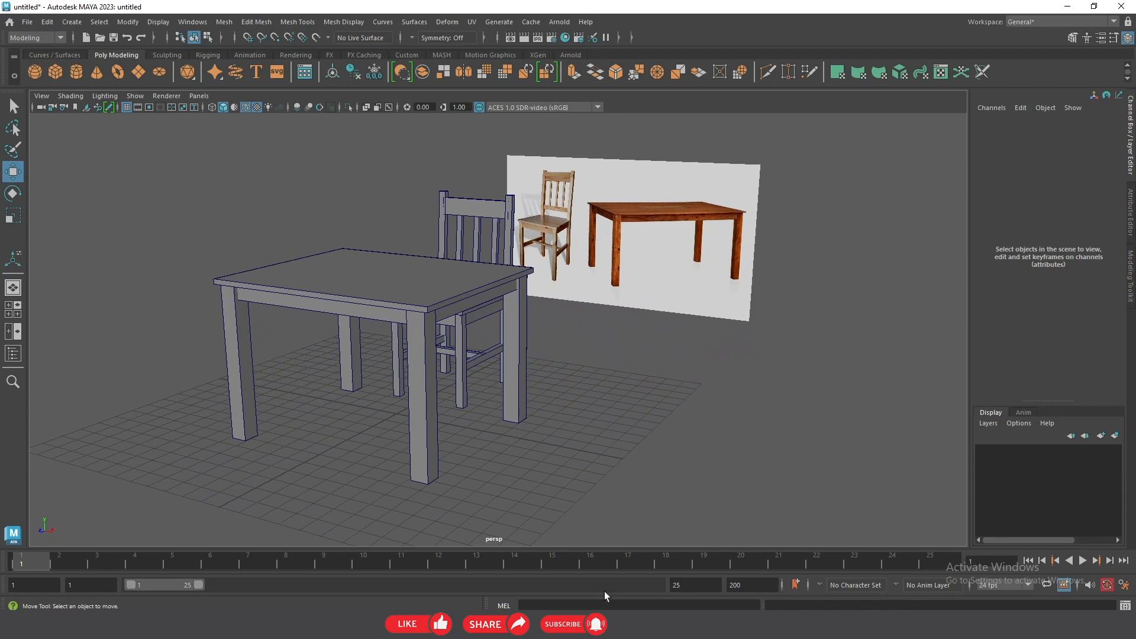
- Save the scene as a Maya Binary file named "chair table" in the project's scenes folder
left_click(27, 22)
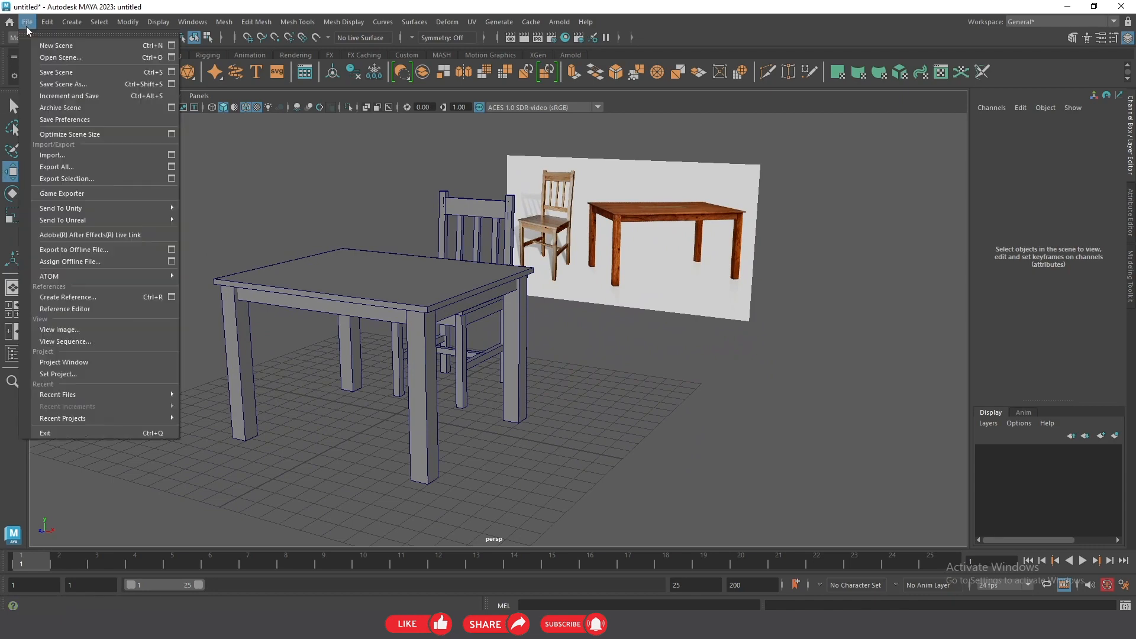
left_click(58, 77)
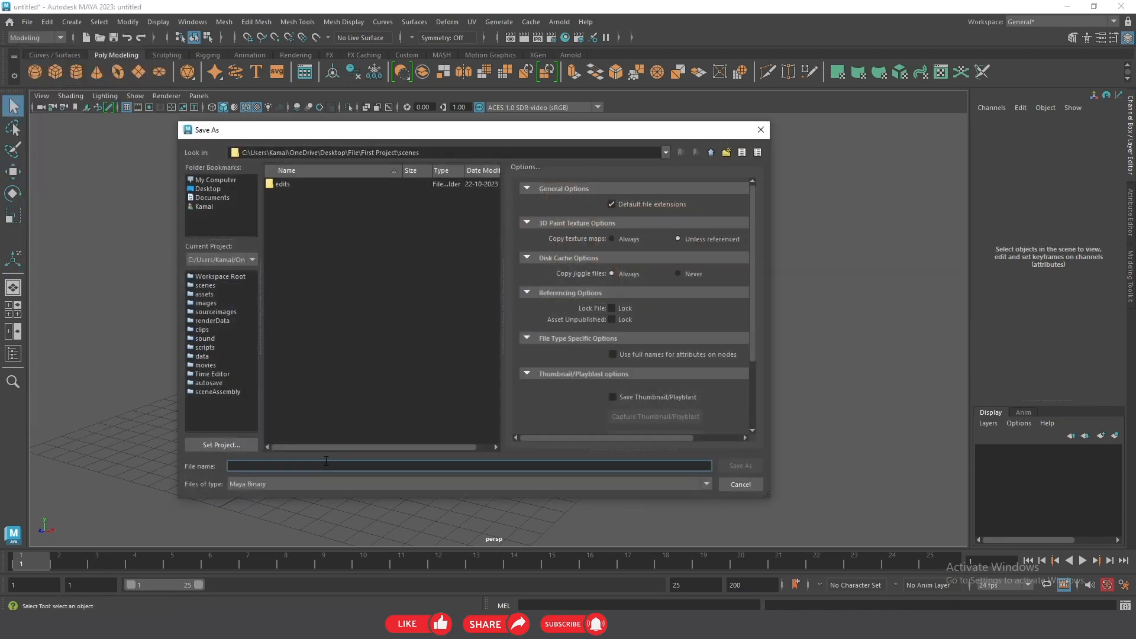
type("chair table")
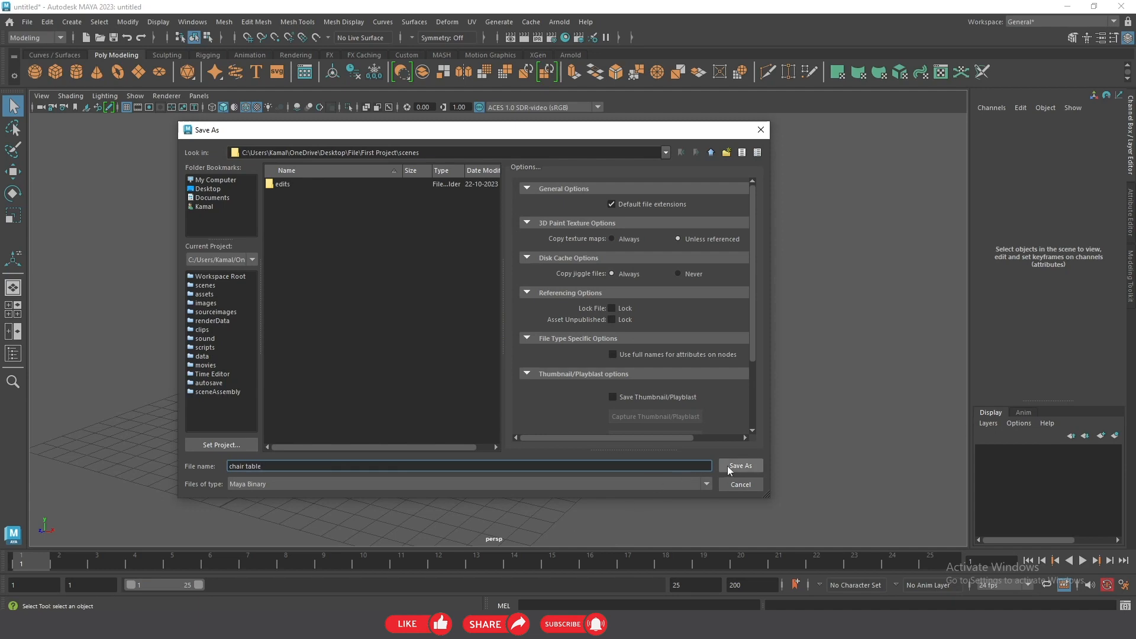
left_click(740, 466)
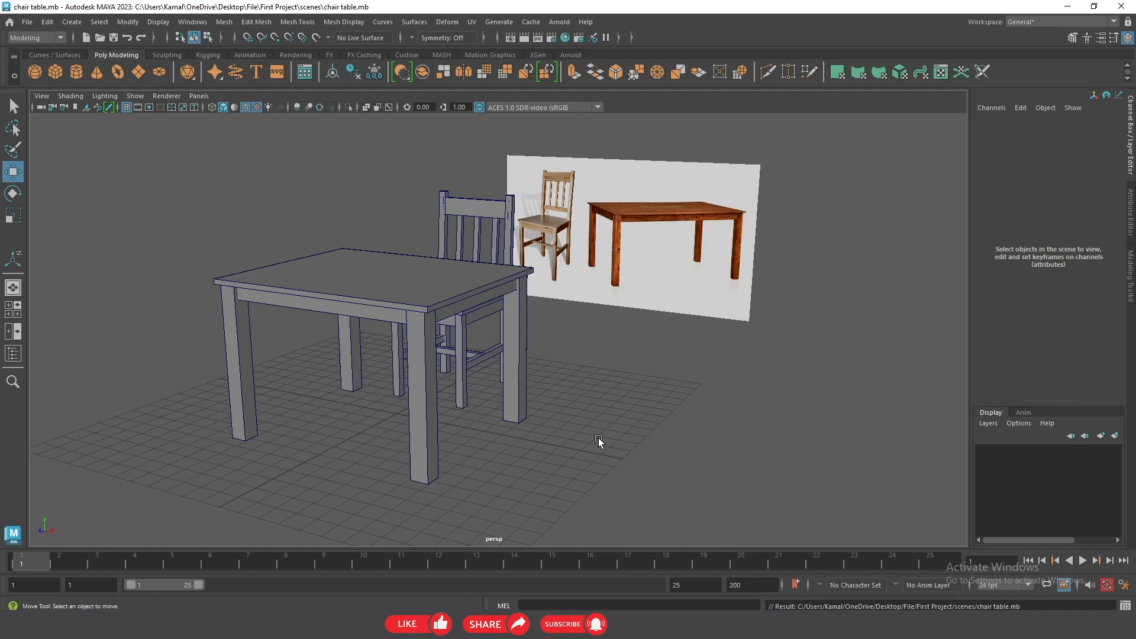
- Scale the table up along X to make it longer relative to the chair
left_click_drag(367, 374, 417, 366, "alt")
left_click(594, 269)
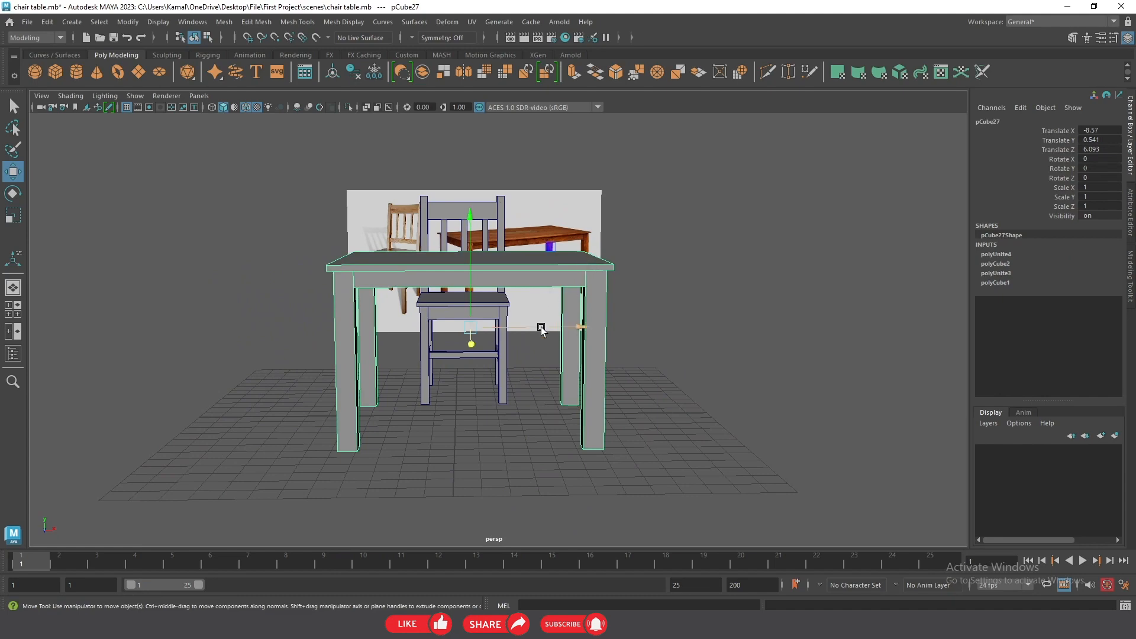
key("r")
left_click_drag(541, 328, 561, 330)
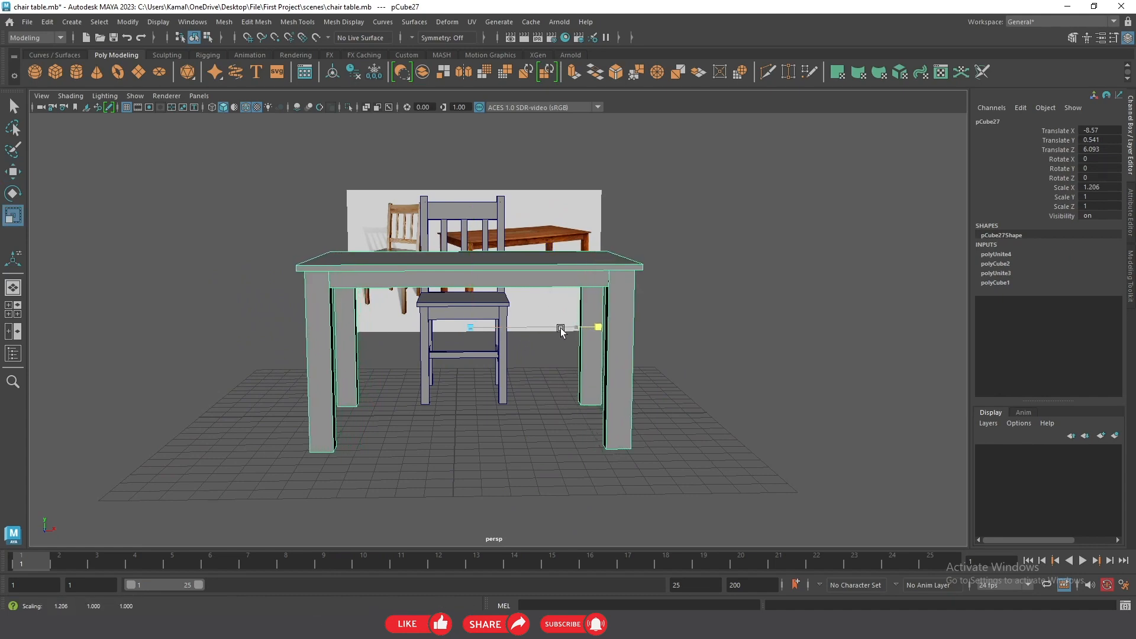
left_click(675, 322)
mouse_move(675, 322)
left_mouse_down("alt")
mouse_move(634, 328)
mouse_move(697, 322)
mouse_move(672, 320)
left_mouse_up("alt")
left_click(585, 303)
left_click_drag(568, 317, 561, 317)
left_click(676, 288)
left_click_drag(676, 288, 565, 324, "alt")
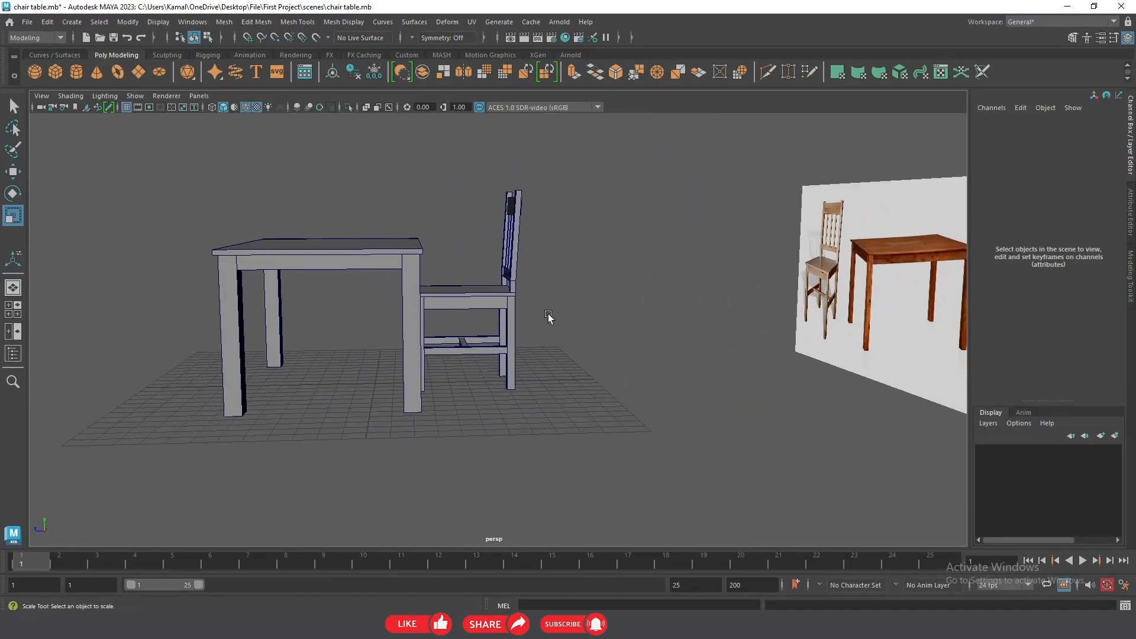
- Scale the chair uniformly to about 1.076 and raise it in the front view to about Y 0.38 so its legs meet the grid
left_click(477, 302)
left_click_drag(467, 289, 485, 351)
key("space")
key("space")
key("space")
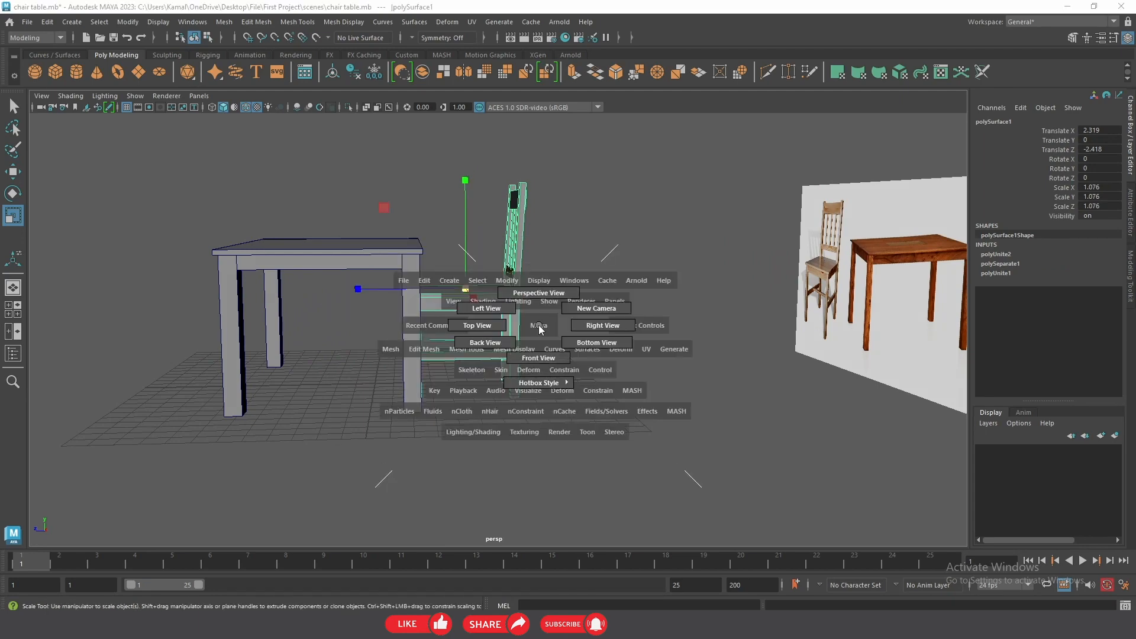
left_click_drag(539, 328, 539, 353)
key("w")
left_click(298, 269)
key("ctrl+z")
left_click_drag(293, 264, 292, 246)
- Select the bottom vertices of all table legs and lower them slightly to the ground line, returning to object mode in perspective
middle_click_drag(435, 469, 528, 339, "alt")
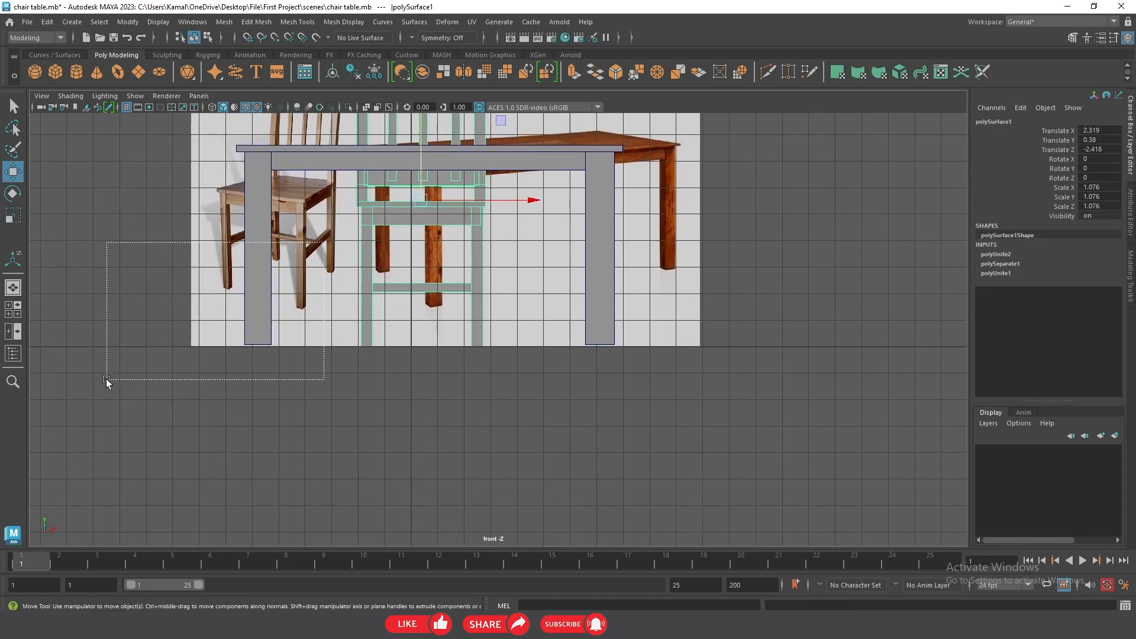
left_click_drag(140, 358, 137, 360)
right_click_drag(255, 271, 197, 270)
left_click_drag(91, 256, 710, 404)
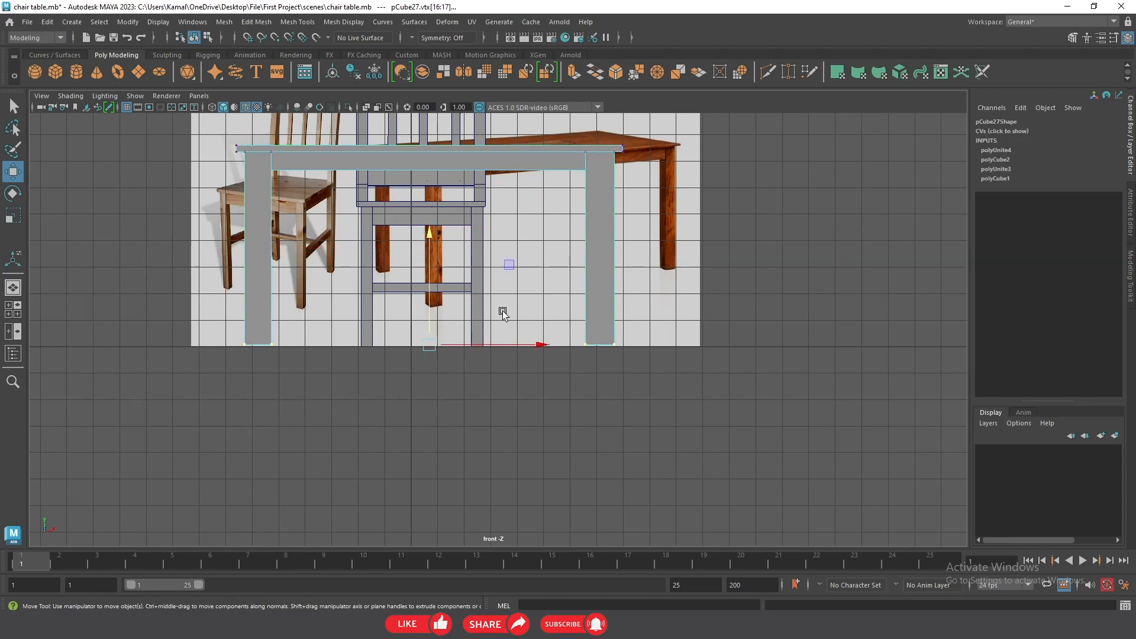
left_click_drag(428, 241, 428, 244)
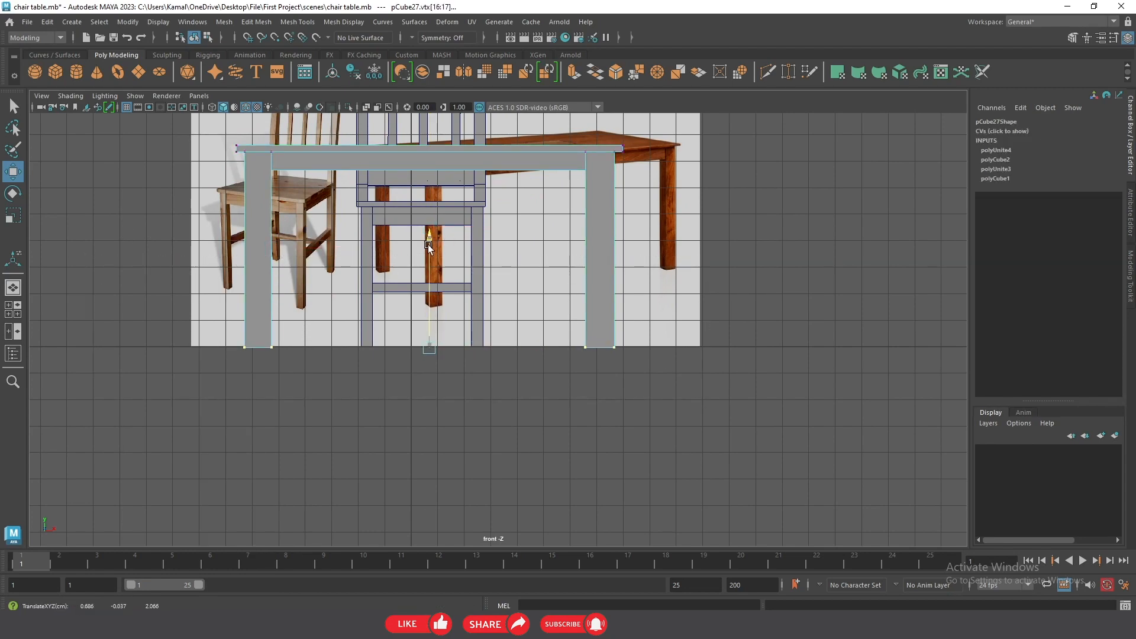
key("space")
left_click_drag(495, 285, 477, 149)
left_click_drag(503, 308, 710, 346, "alt")
right_click_drag(460, 274, 518, 245)
left_click(756, 422)
- View the models in wireframe mode, and return to smooth shading with the wireframe overlay displayed
left_click_drag(755, 422, 628, 409, "alt")
right_click_drag(628, 410, 590, 410, "alt")
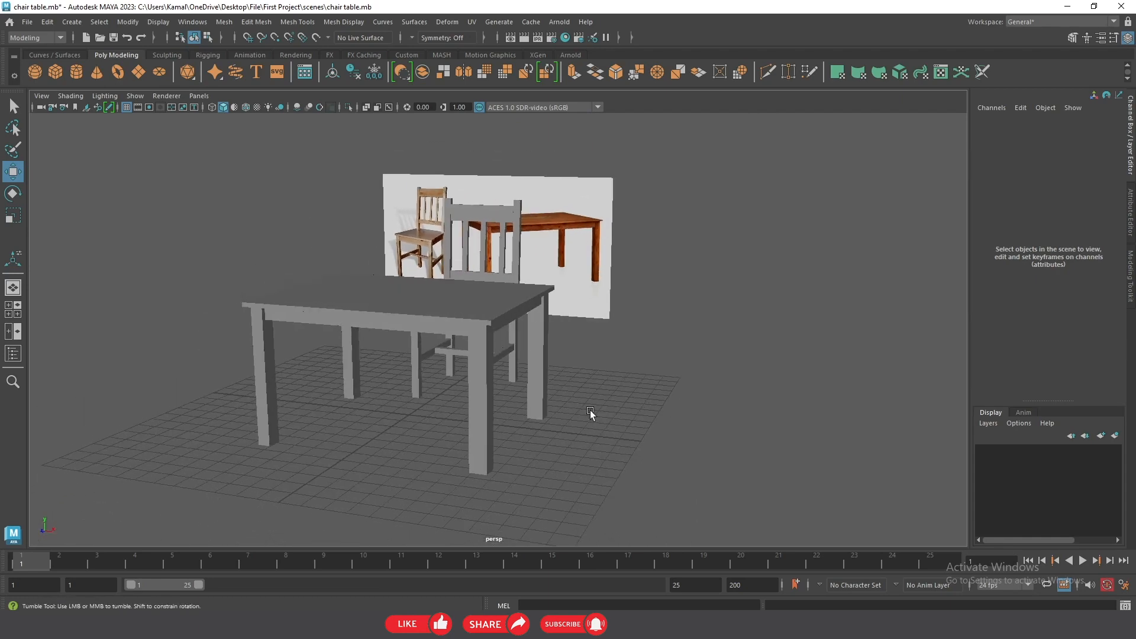
scroll(590, 410, "up", 1)
left_click(210, 107)
left_click(223, 107)
left_click(246, 107)
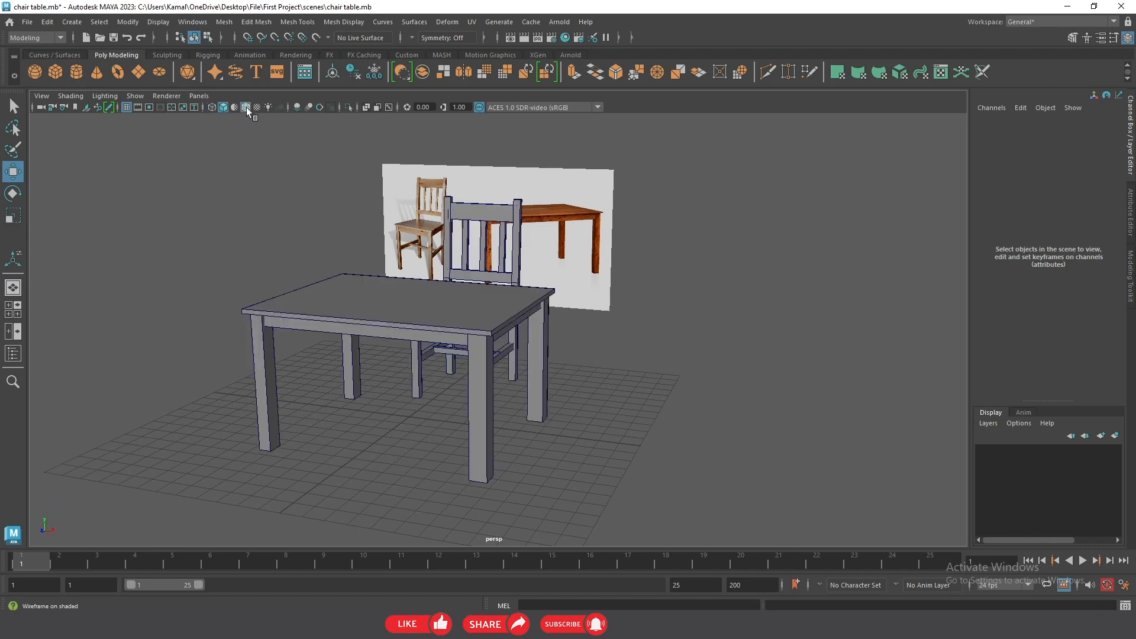